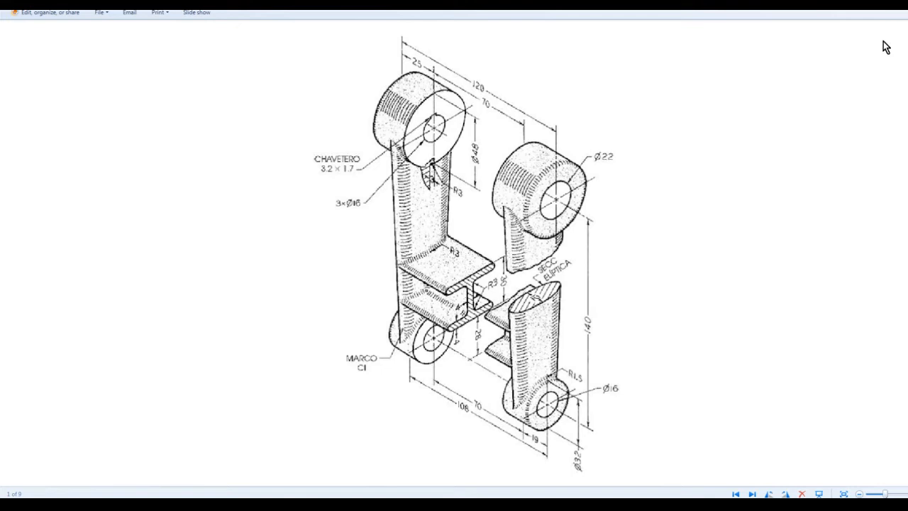
Review the dimensioned linkage drawing in Windows Photo Viewer, then return to Solid Edge's File > Open page
click(832, 506)
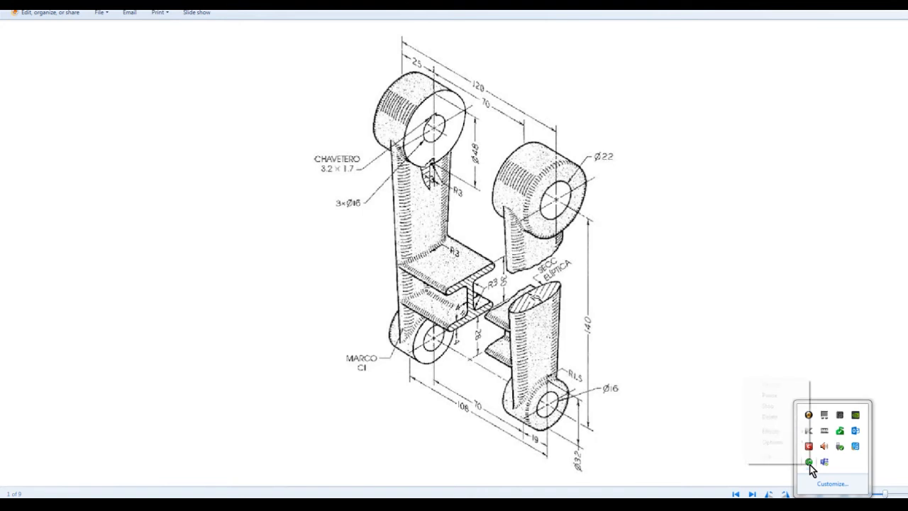
right_click(811, 464)
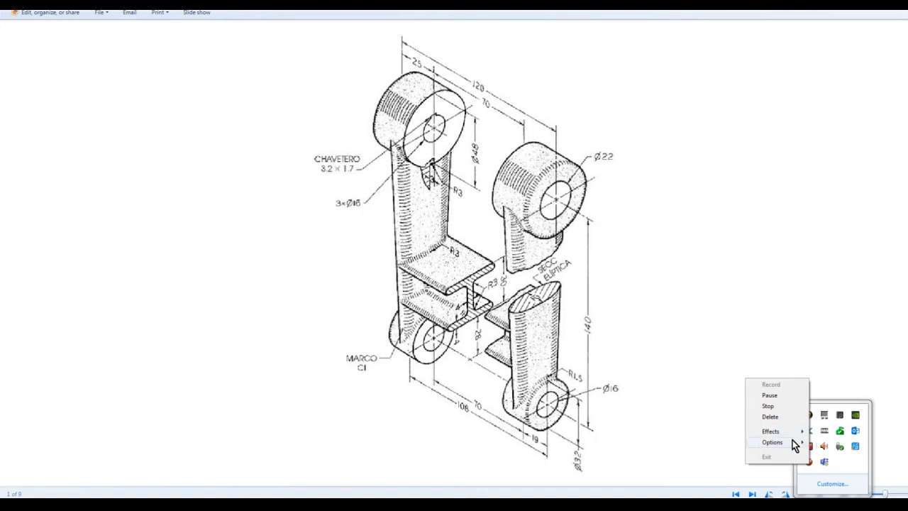
click(778, 395)
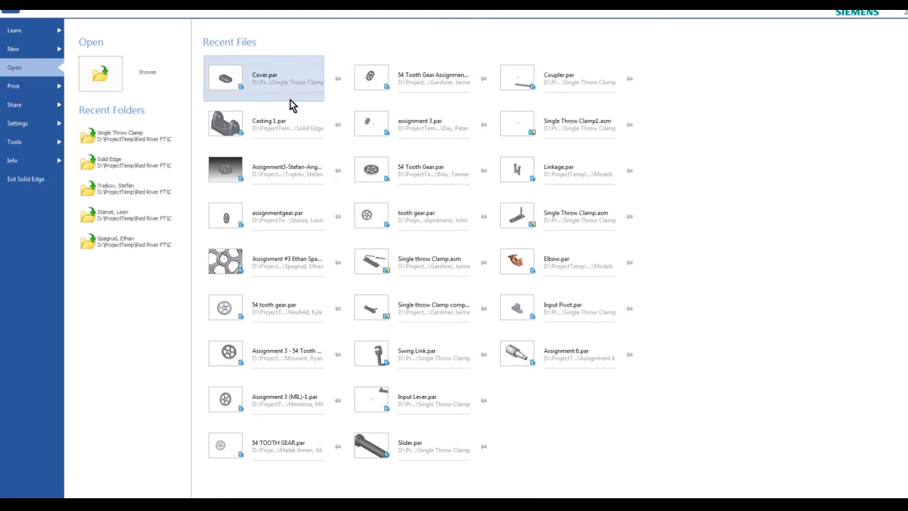
List the new-document templates, keeping ISO Metric selected in the template list editor
click(14, 51)
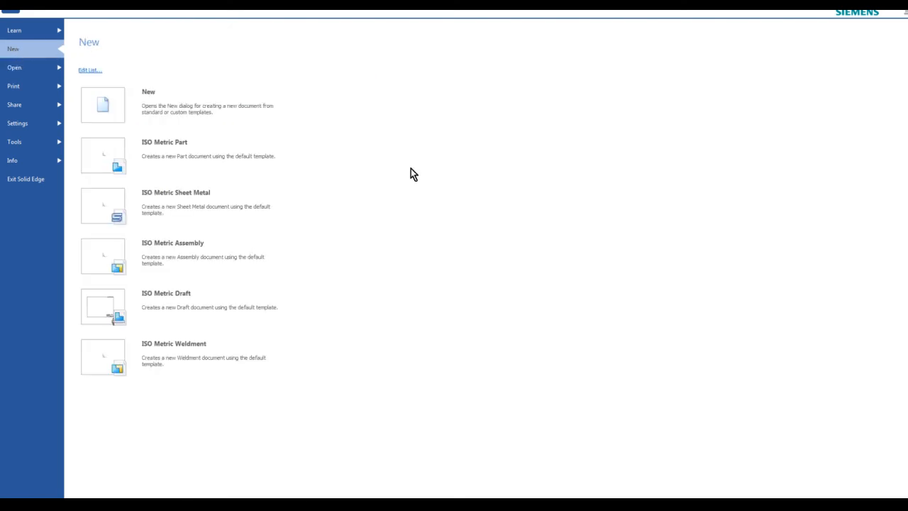
click(89, 72)
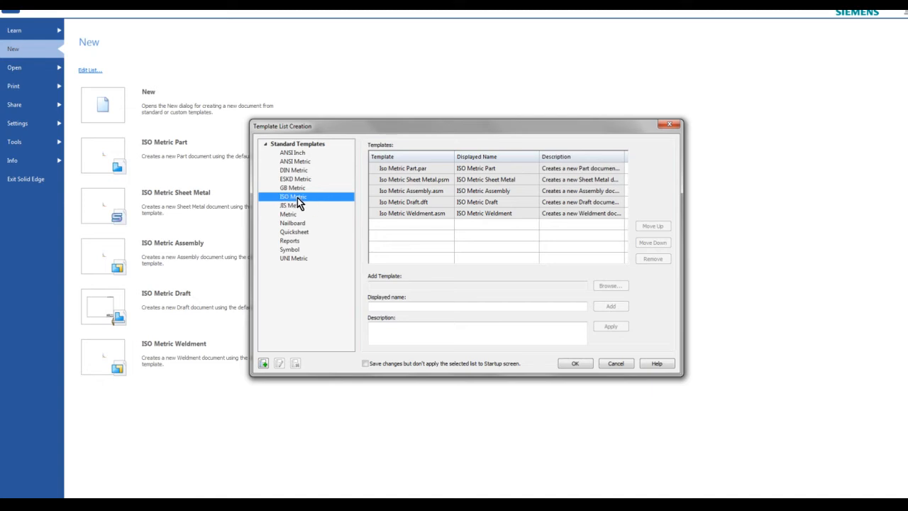
click(575, 364)
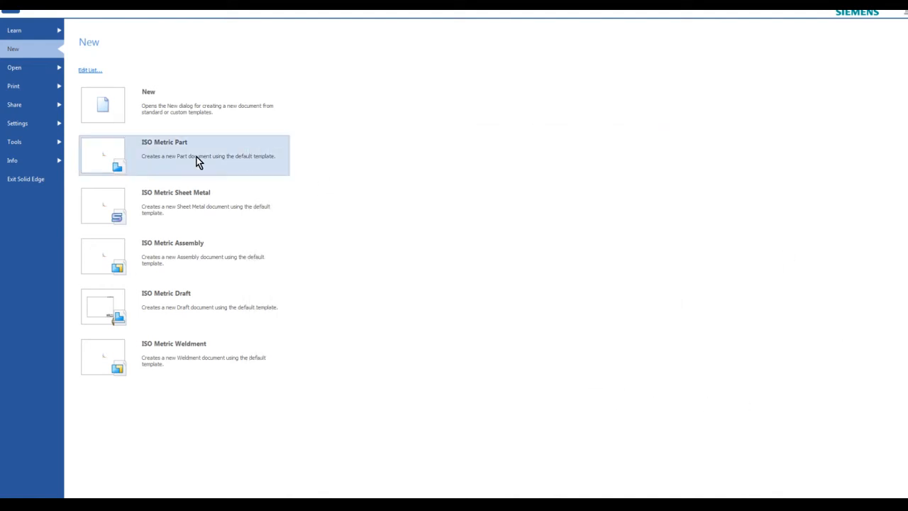
Create Part2 from the ISO Metric Part template and transition it from Synchronous to Ordered
click(159, 151)
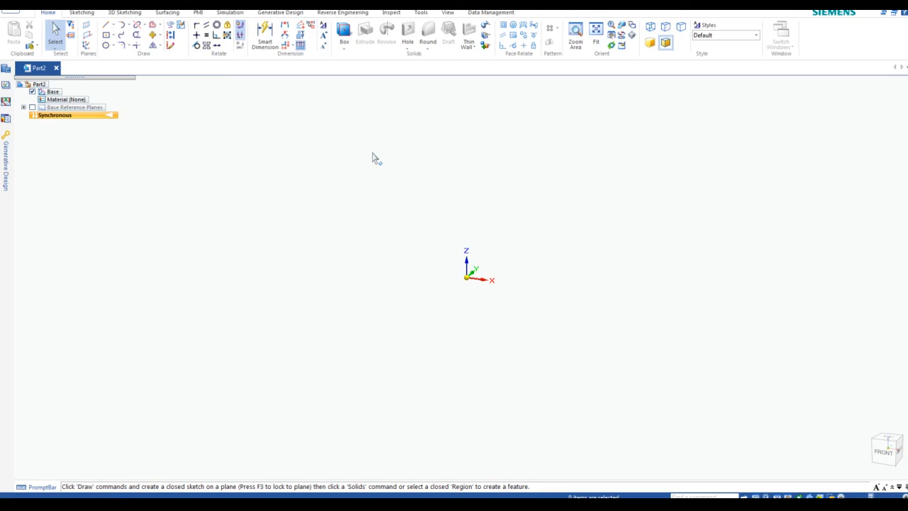
scroll(366, 137, up, 1)
scroll(584, 338, up, 1)
scroll(578, 335, up, 1)
scroll(473, 285, down, 1)
scroll(446, 277, up, 2)
scroll(451, 277, down, 2)
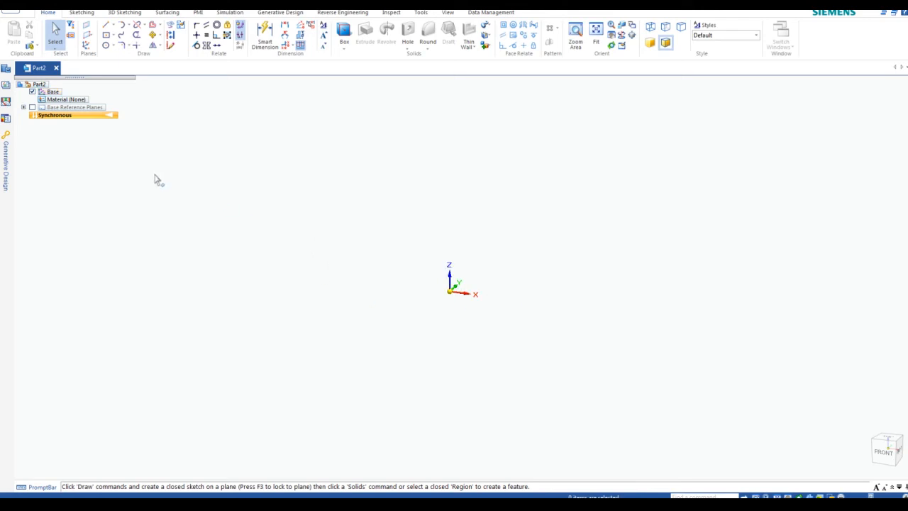
right_click(69, 122)
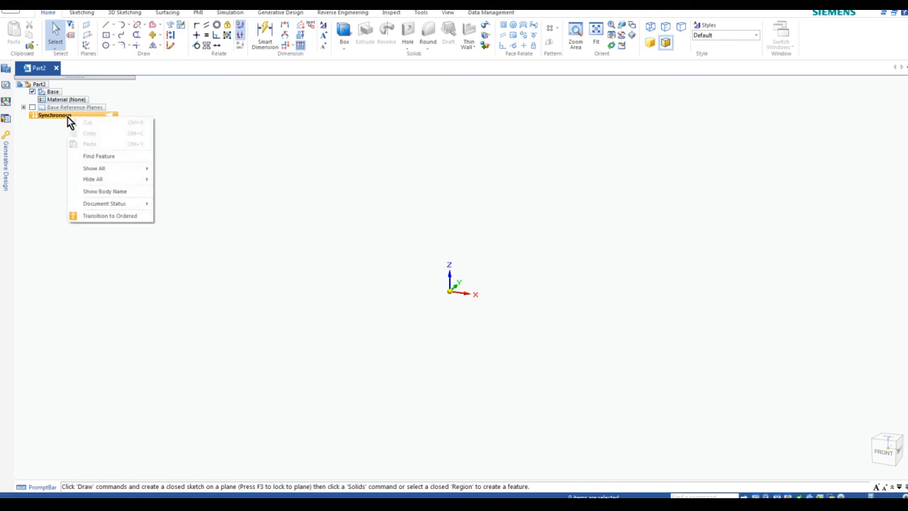
click(100, 218)
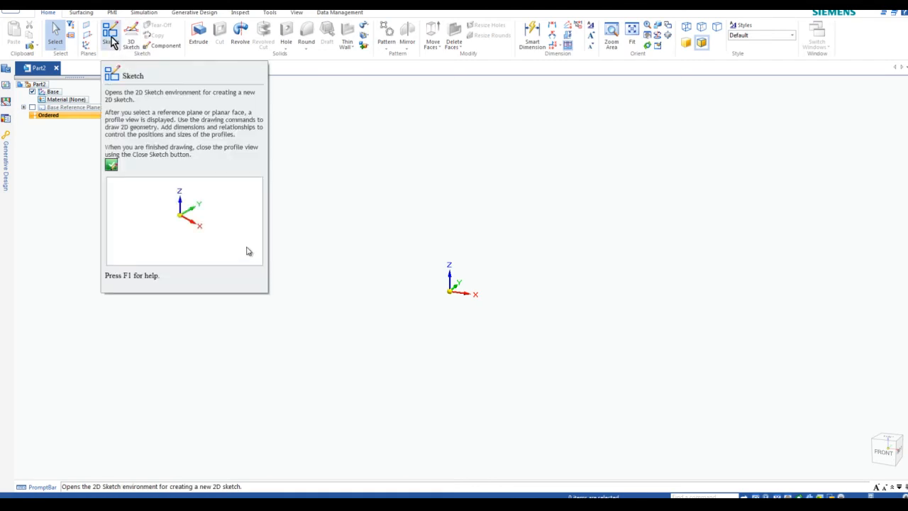
Start Sketch 1 on the Front (xz) base plane and pick Rectangle by 2 Points
click(112, 45)
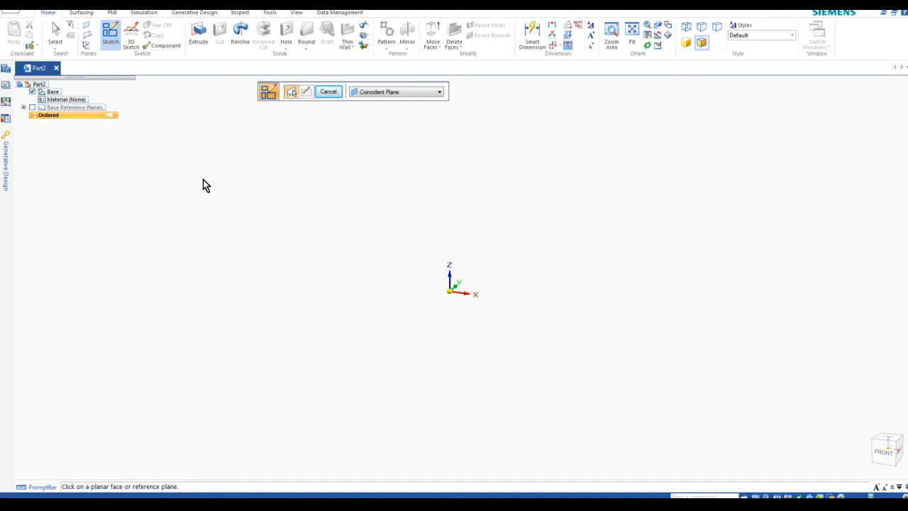
click(24, 108)
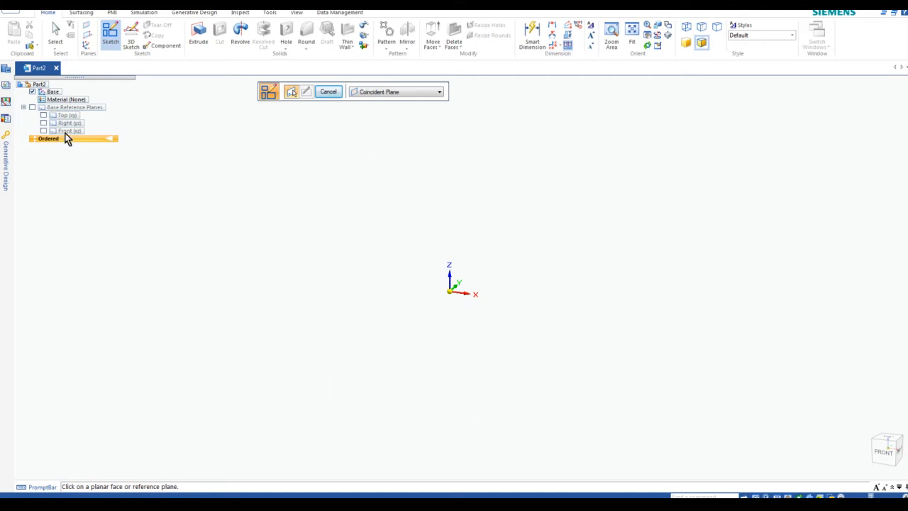
click(65, 132)
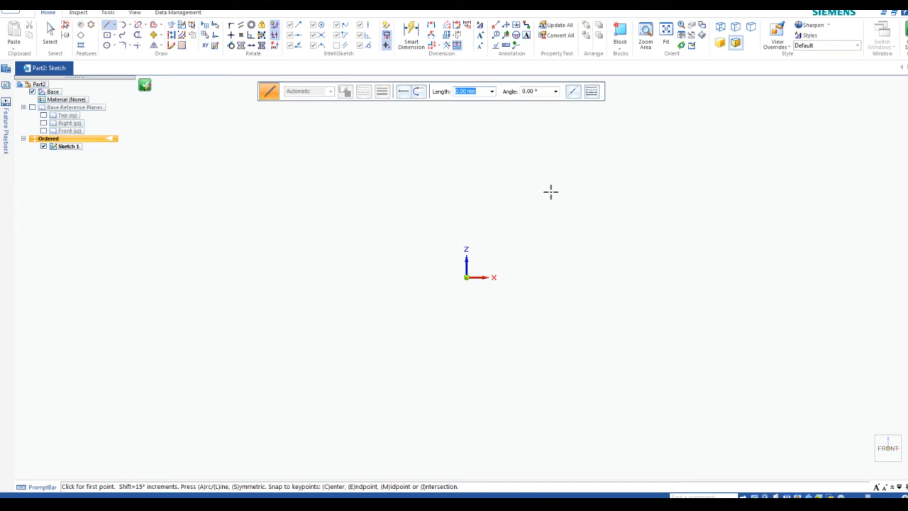
mouse_move(533, 166)
middle_down()
mouse_move(497, 330)
mouse_move(489, 305)
middle_up()
click(115, 35)
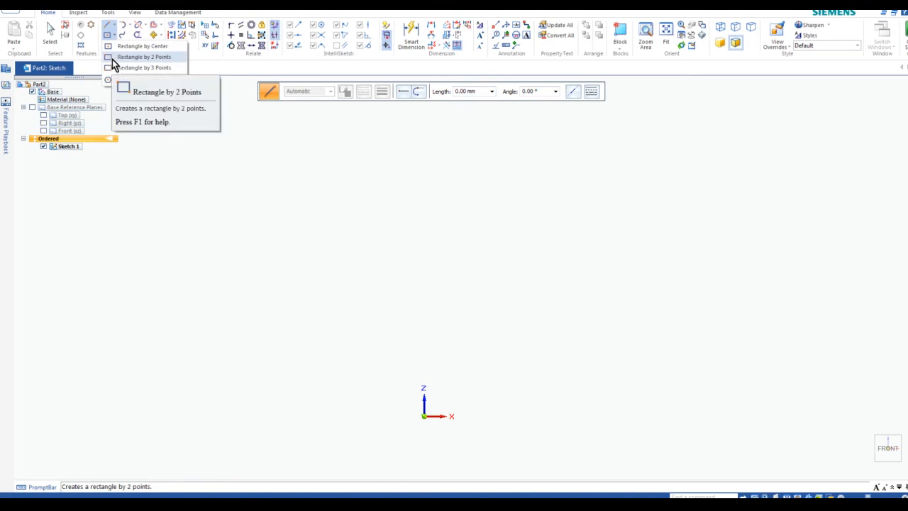
click(112, 59)
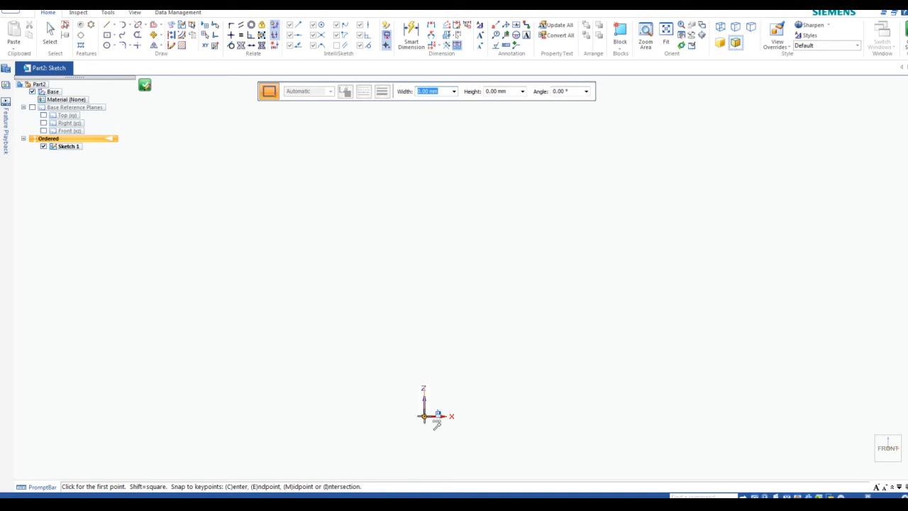
Draw a 40.94 × 116.46 rectangle up-left from the origin and delete its left side
click(423, 416)
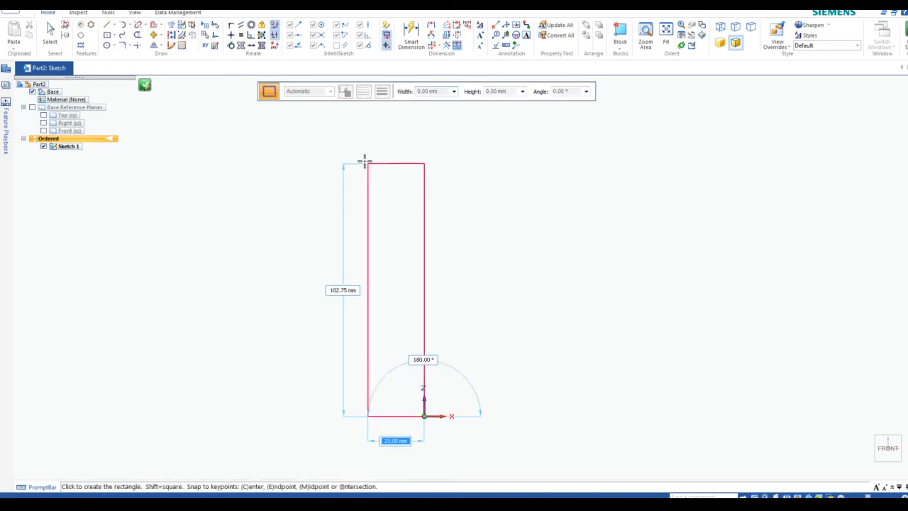
click(325, 128)
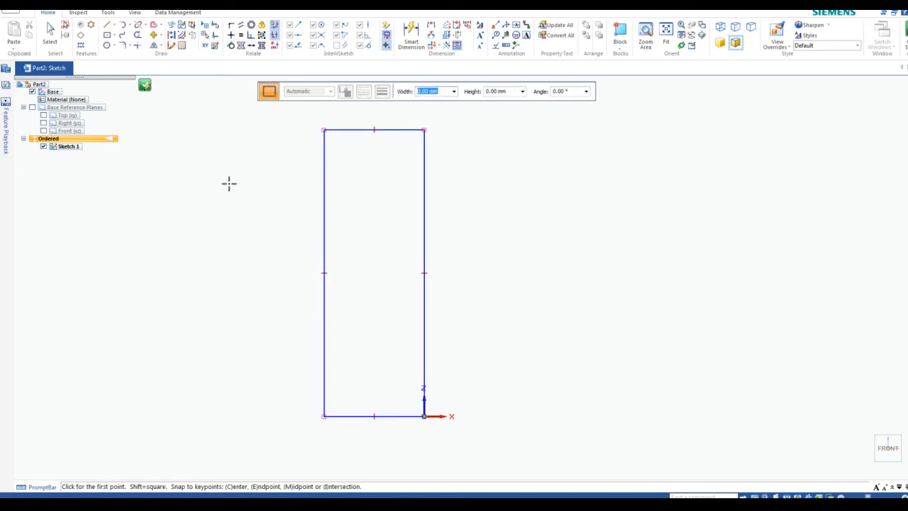
key(Escape)
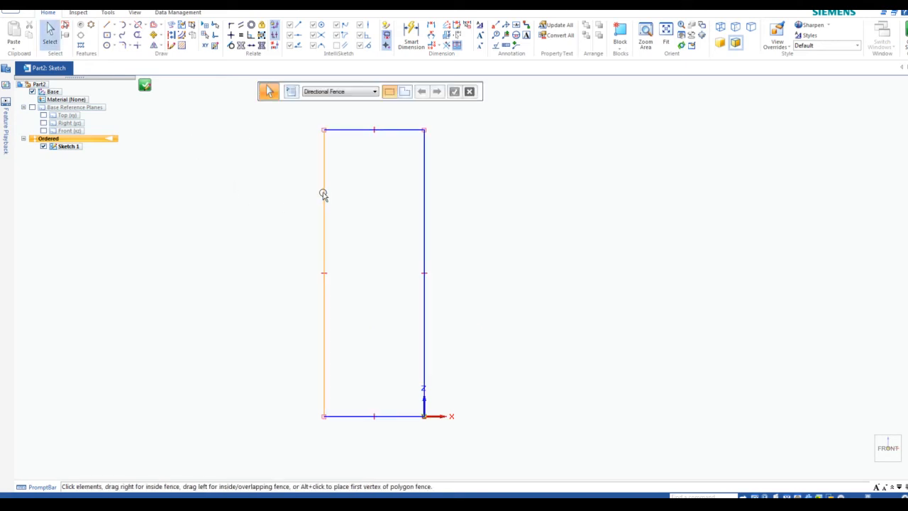
click(325, 194)
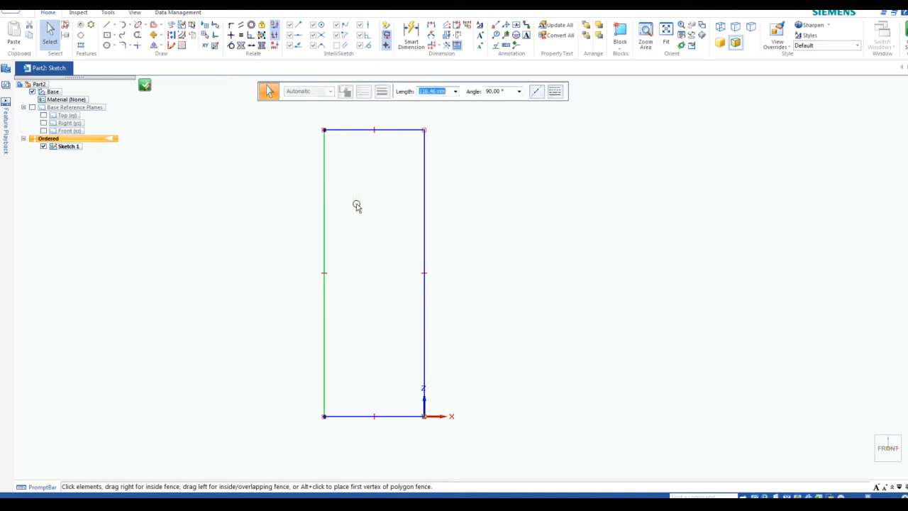
key(Delete)
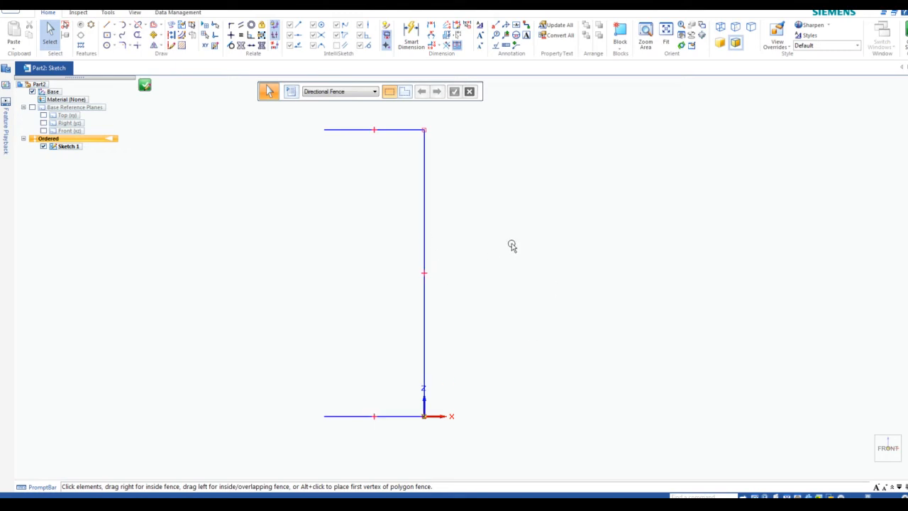
Fence-select the three remaining lines and convert them to construction geometry
drag(287, 111, 281, 138)
mouse_move(278, 118)
mouse_down()
mouse_move(361, 313)
mouse_move(426, 423)
mouse_move(467, 442)
mouse_up()
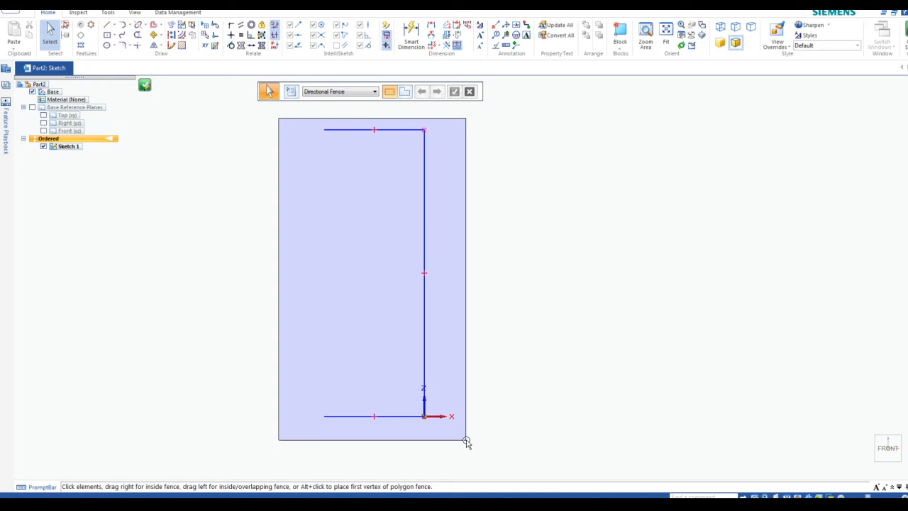
drag(467, 443, 465, 442)
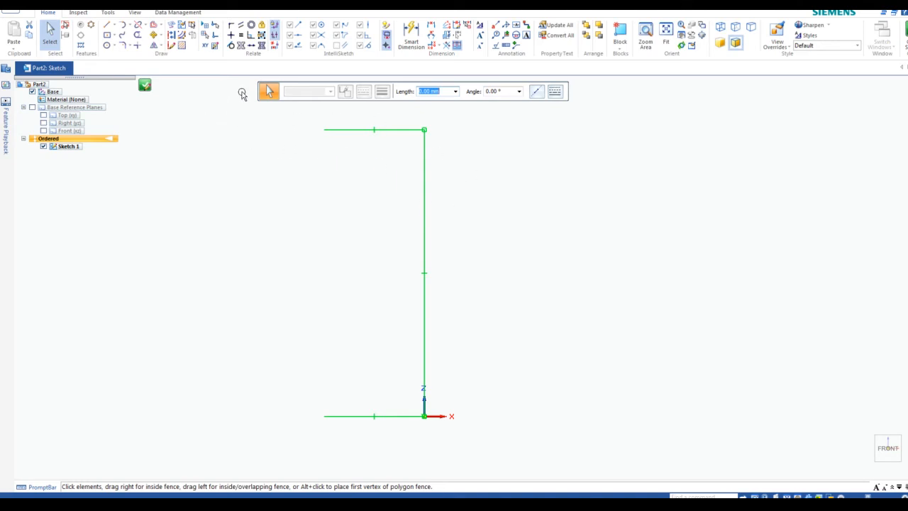
click(174, 41)
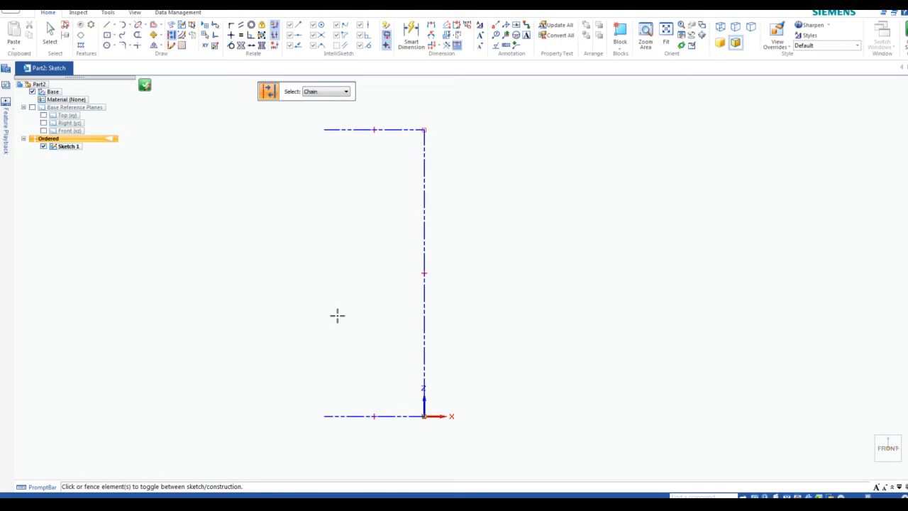
key(Escape)
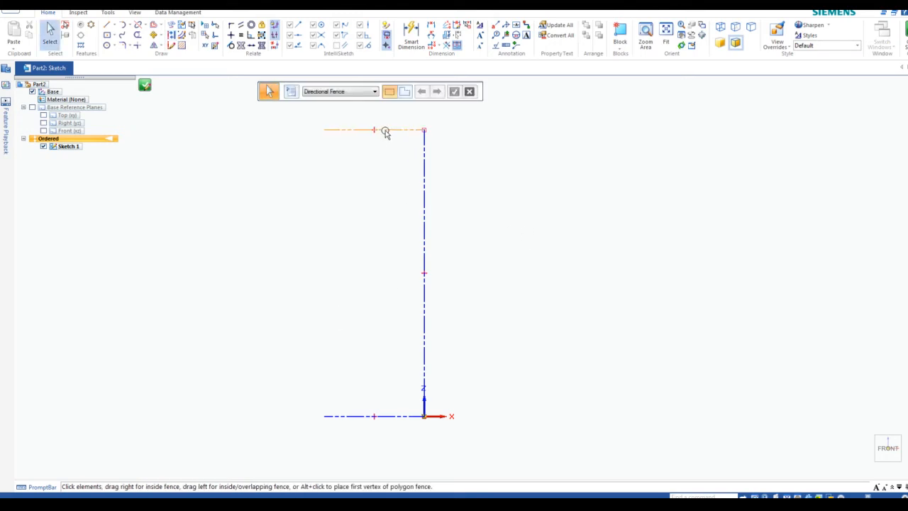
Add an Equal relation between the top and bottom horizontal construction lines
click(384, 131)
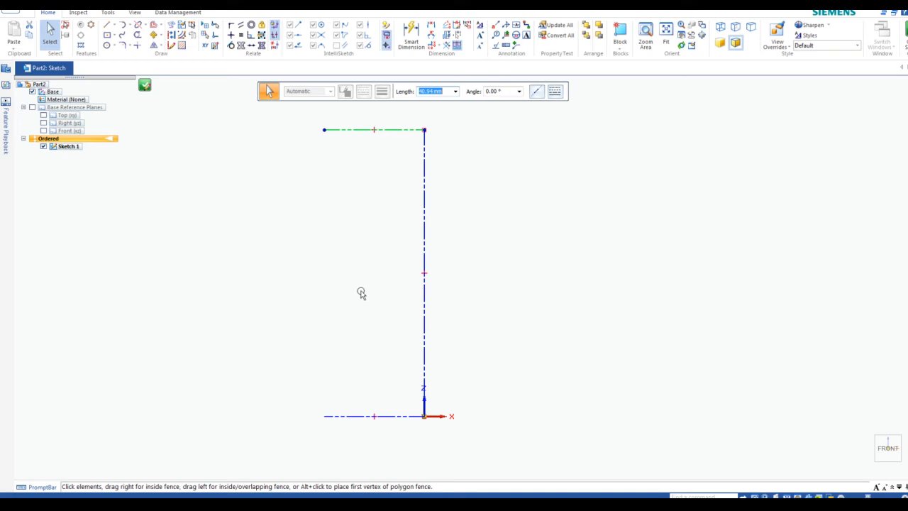
ctrl+click(385, 416)
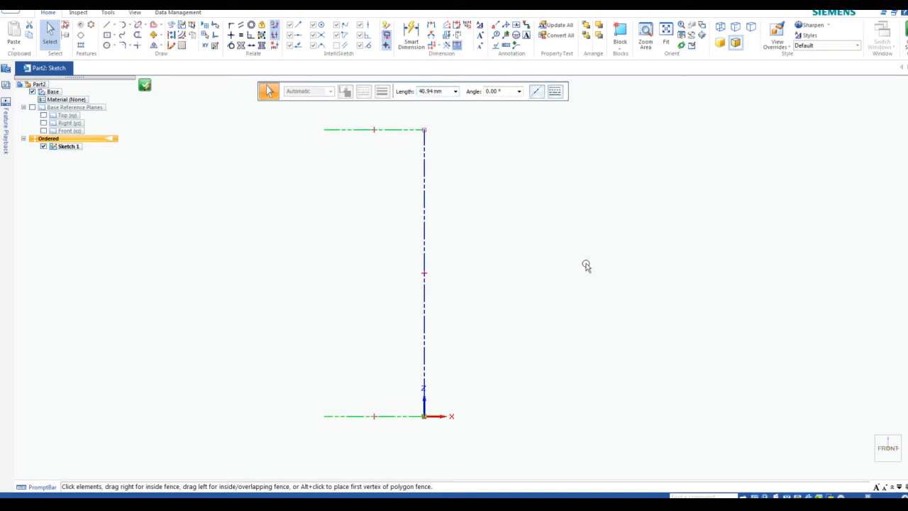
click(241, 36)
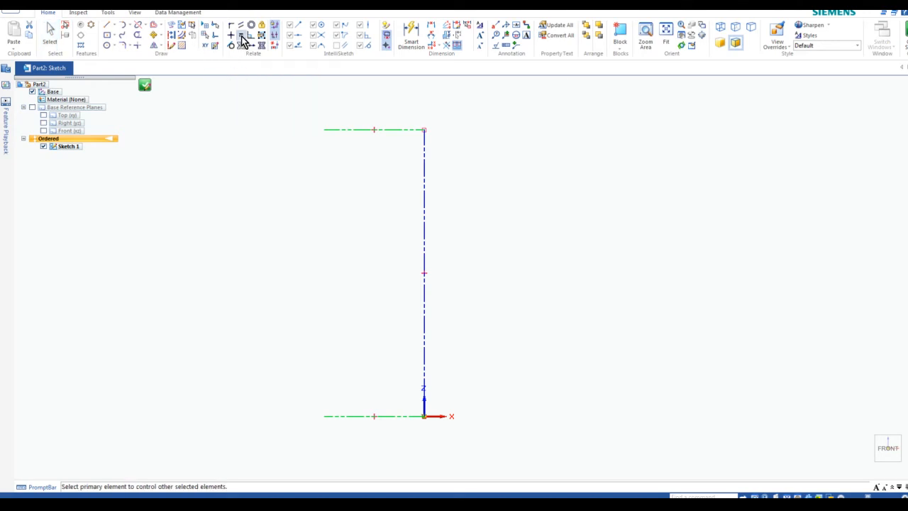
click(347, 129)
key(Escape)
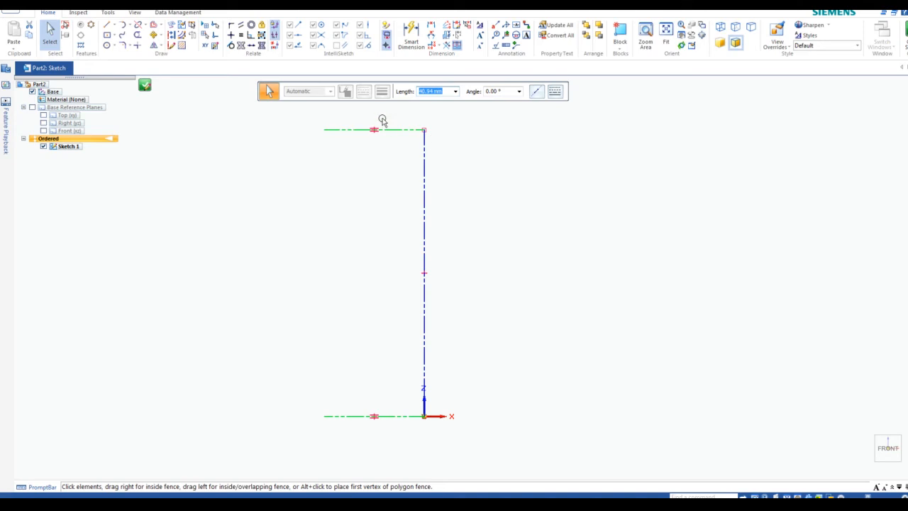
click(413, 34)
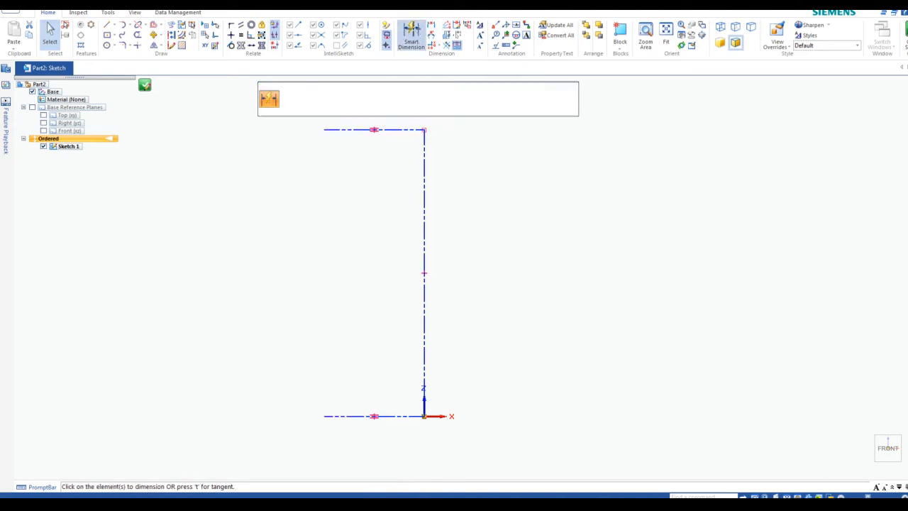
Dimension the vertical construction line to 140 and fit the sketch in view
click(424, 248)
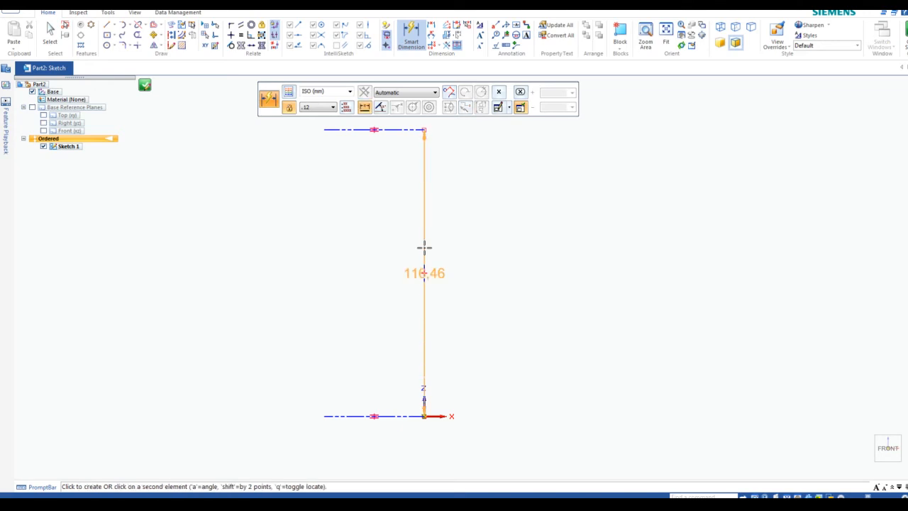
click(493, 255)
text(14)
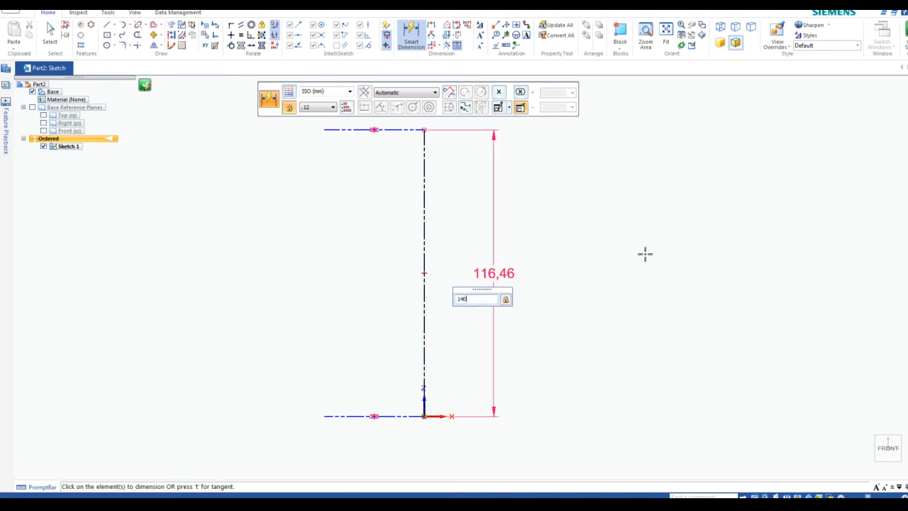
text(0)
key(Return)
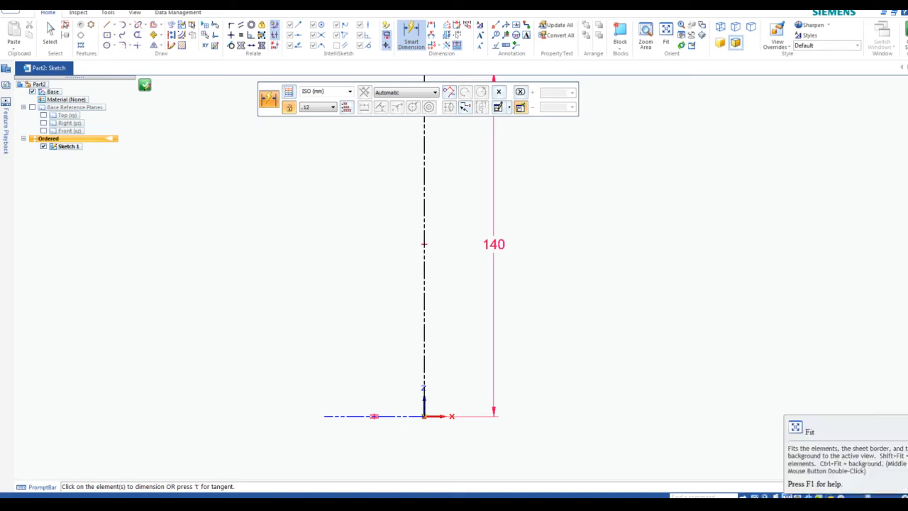
click(787, 497)
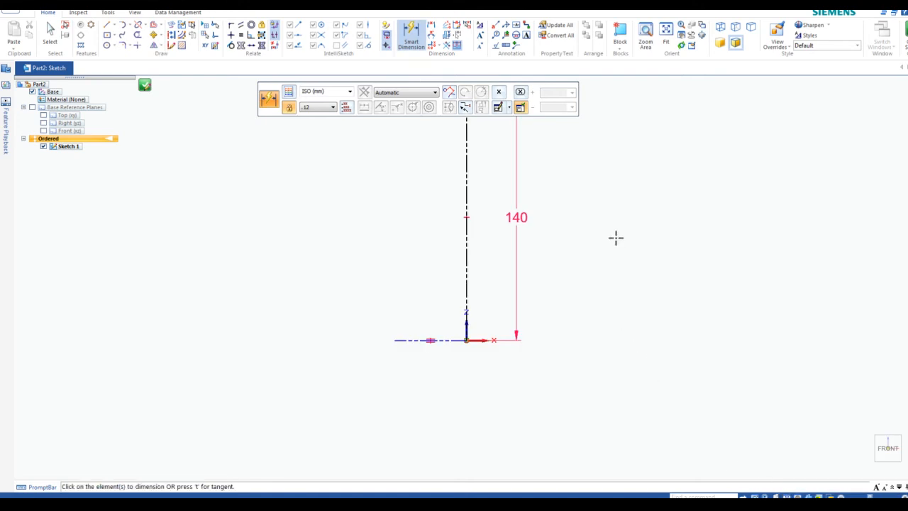
middle_drag(607, 203, 603, 290)
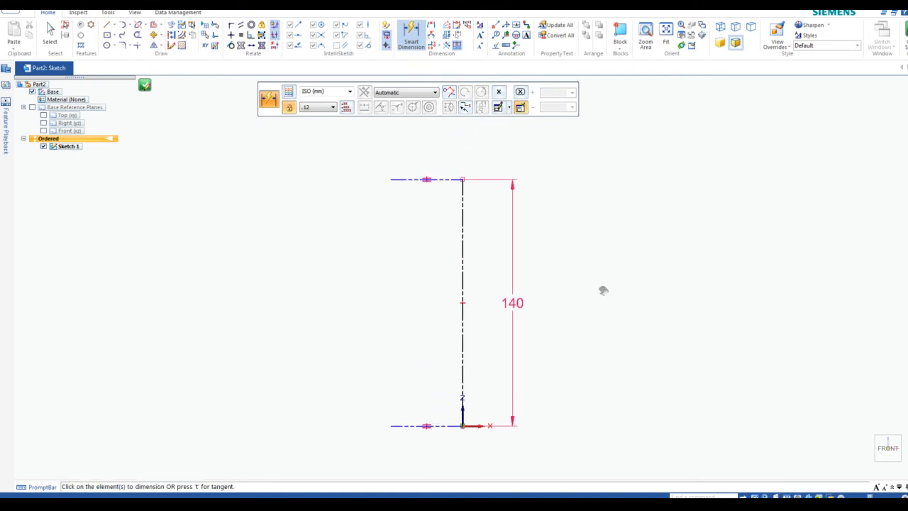
key(Escape)
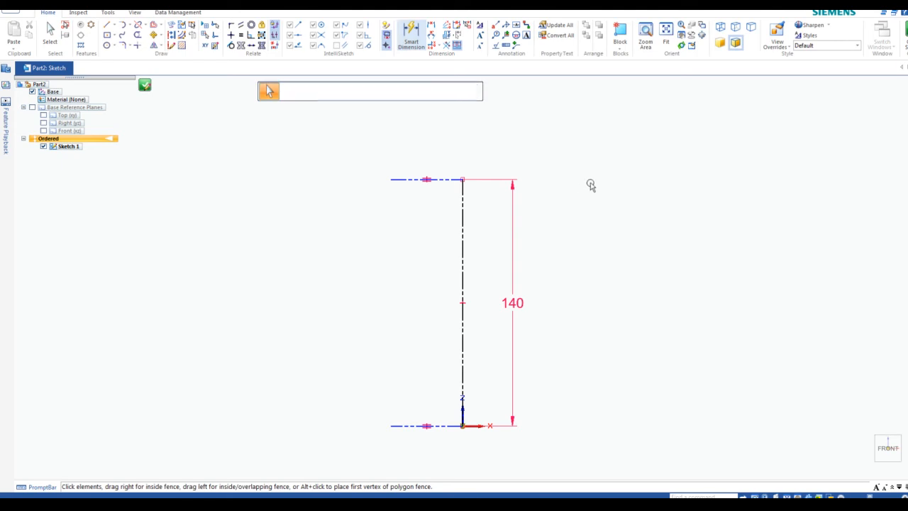
Dimension the top horizontal construction line to 35
click(412, 36)
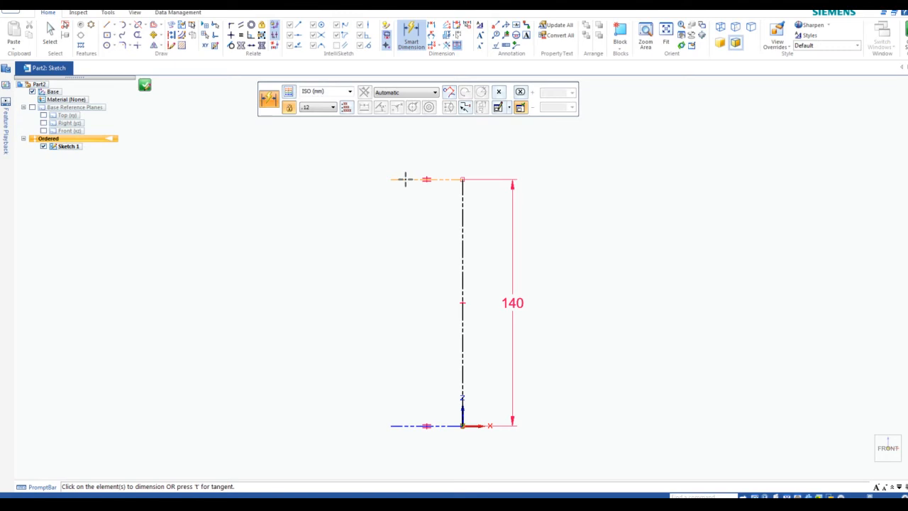
click(405, 179)
click(414, 154)
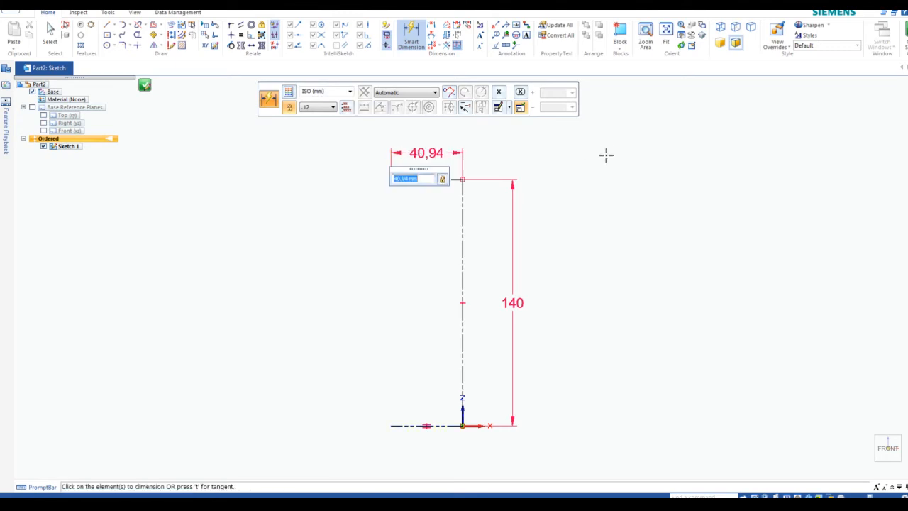
text(35)
key(Return)
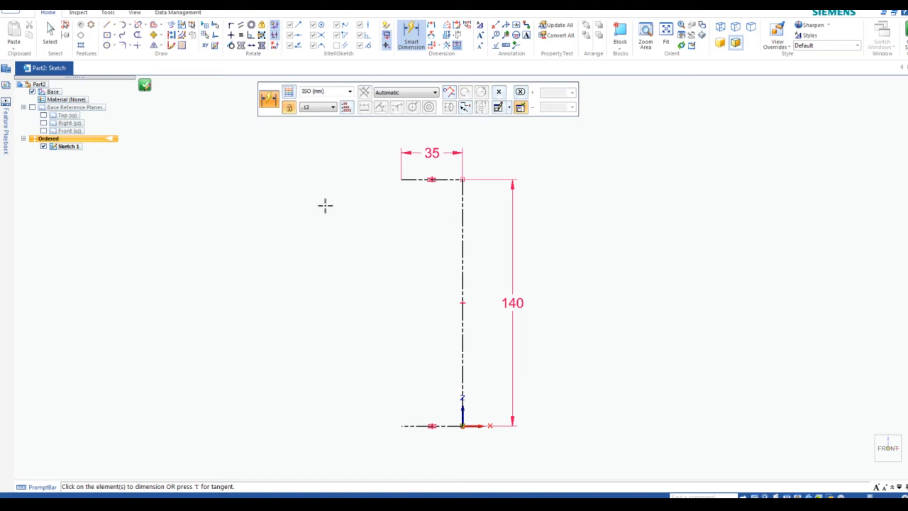
middle_drag(315, 203, 391, 183)
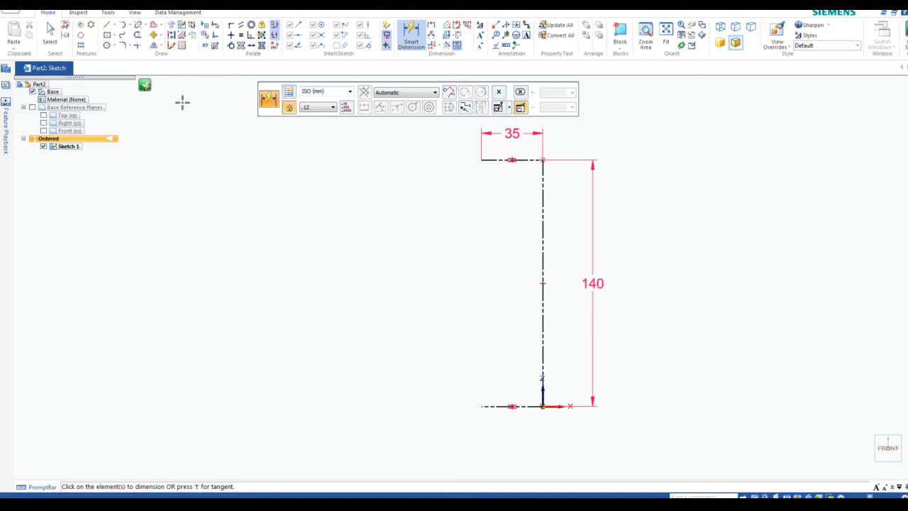
Draw two small rectangles at the left ends of the top and bottom construction lines
click(113, 35)
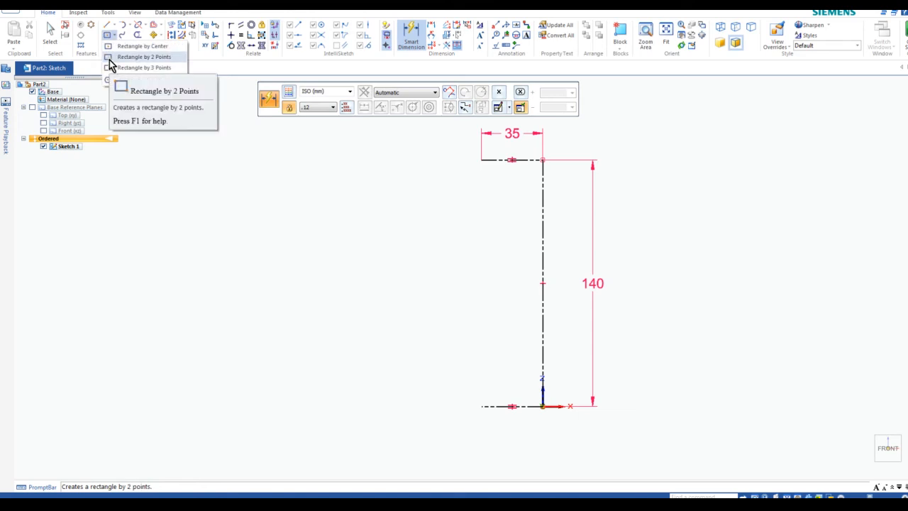
click(110, 60)
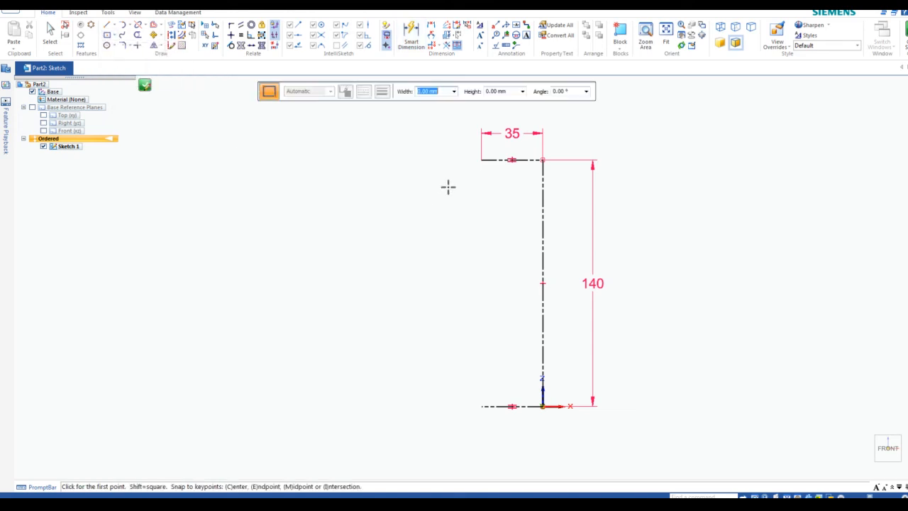
click(481, 159)
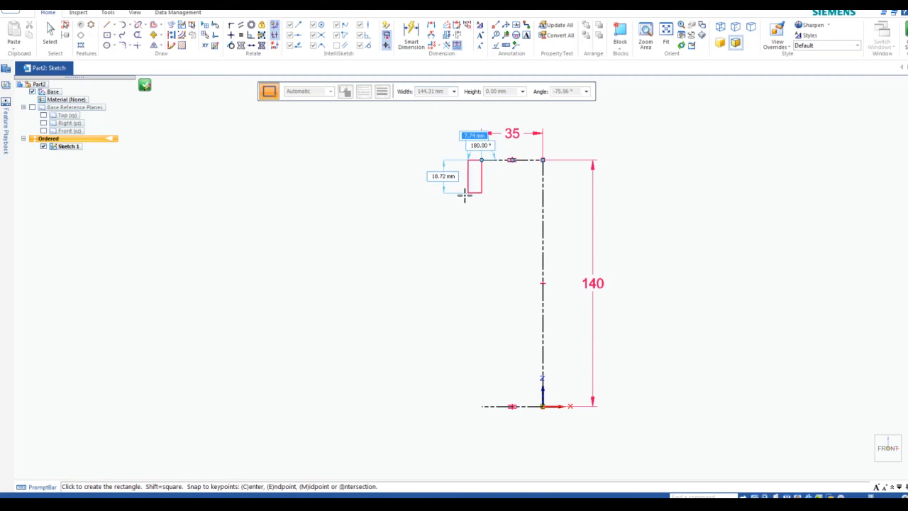
click(433, 220)
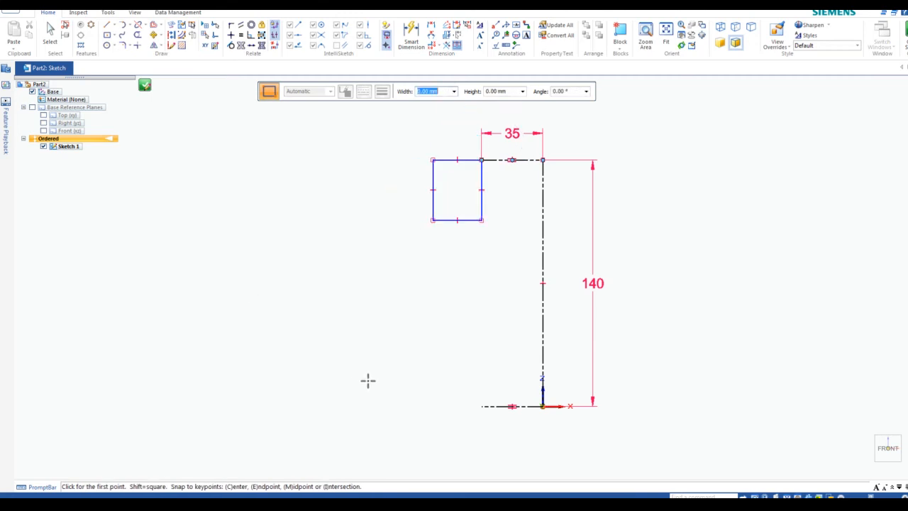
drag(483, 405, 481, 406)
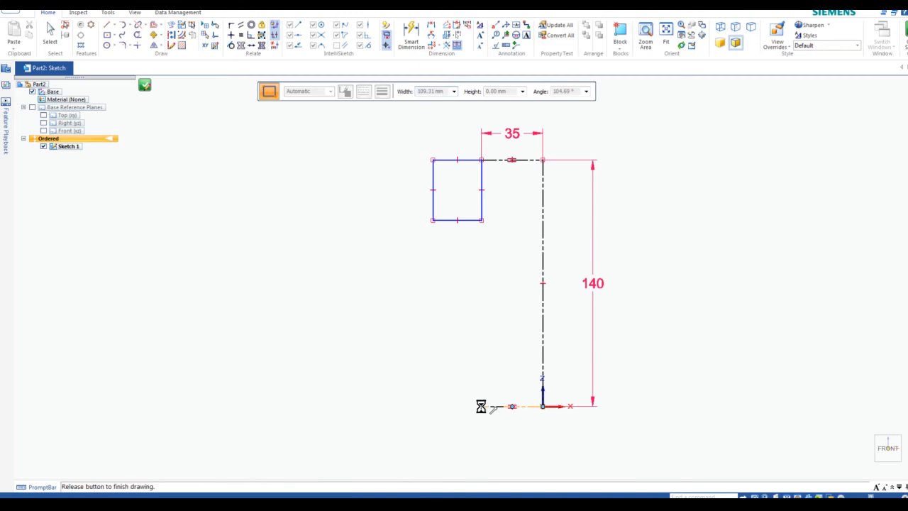
click(427, 346)
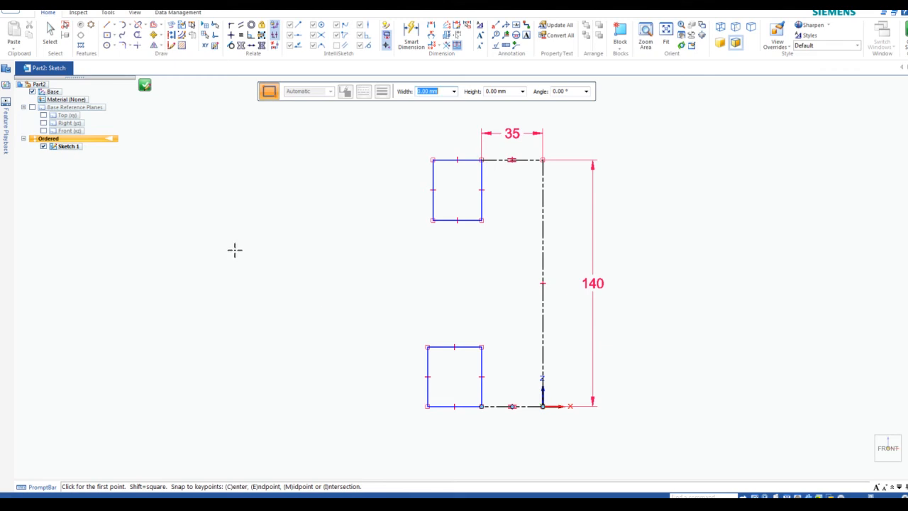
Dimension the rectangle widths: 25 for the upper one, 19 for the lower one
click(414, 35)
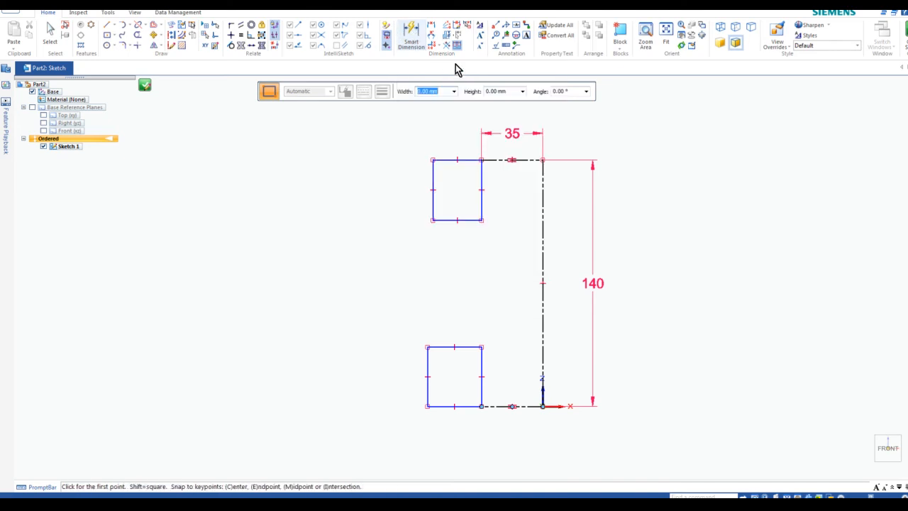
click(416, 39)
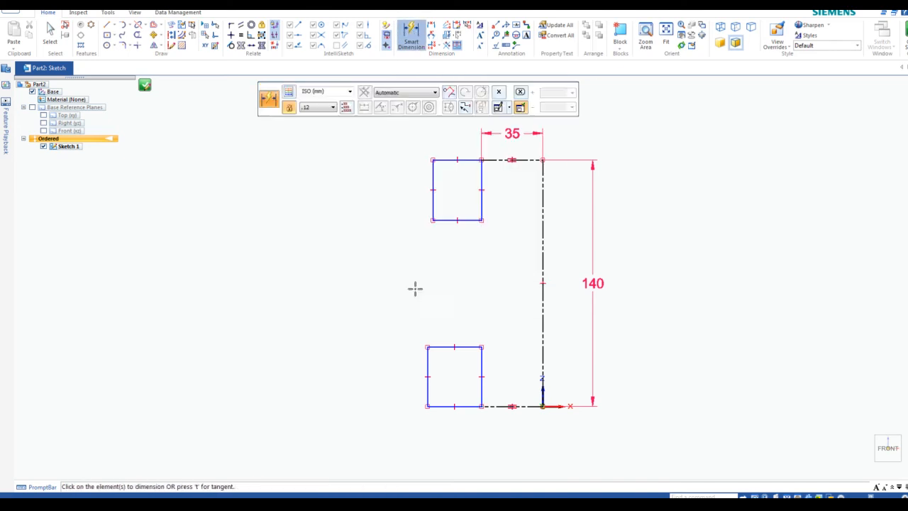
click(442, 220)
click(443, 247)
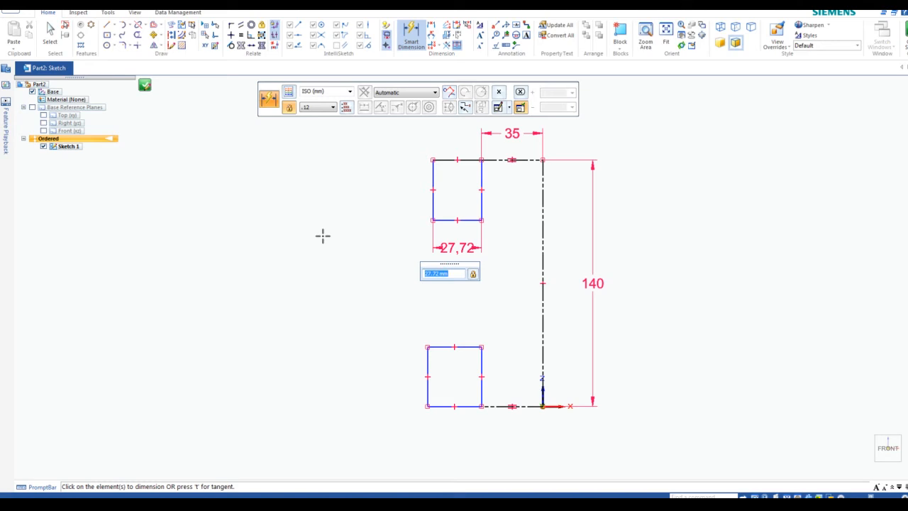
text(25)
key(Return)
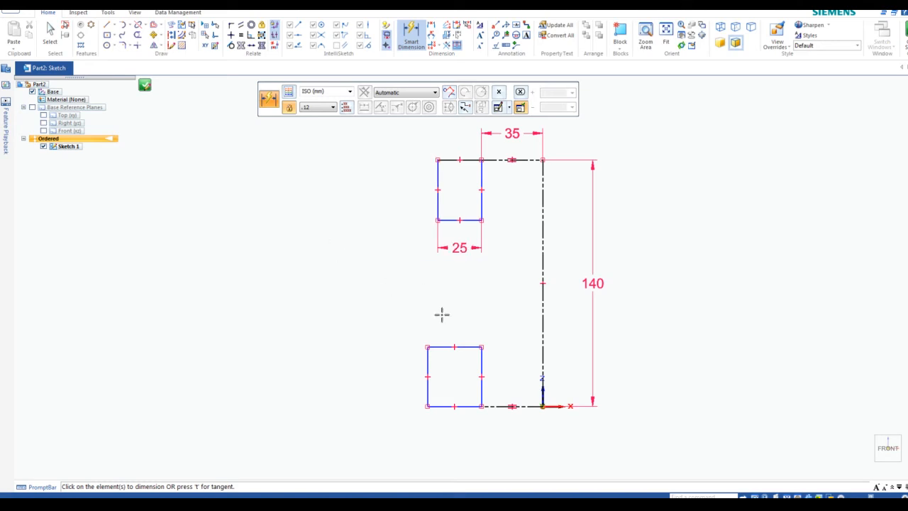
click(443, 347)
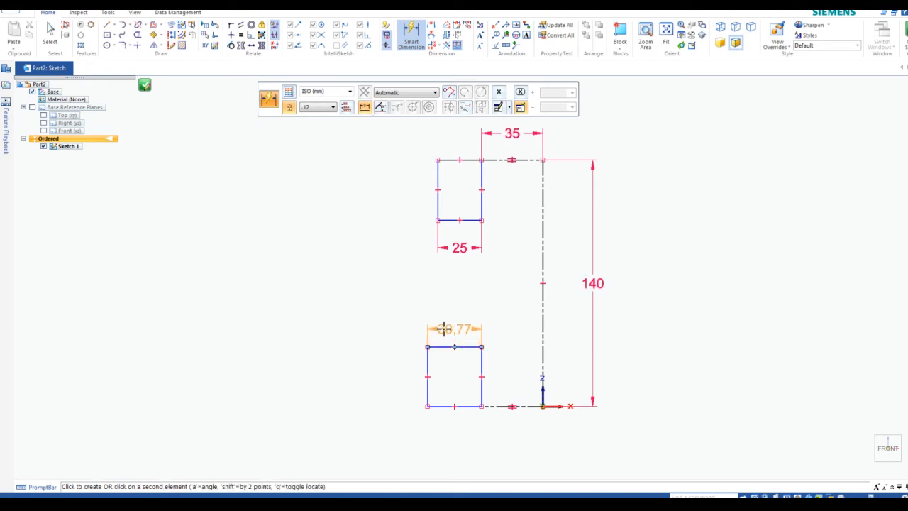
click(444, 329)
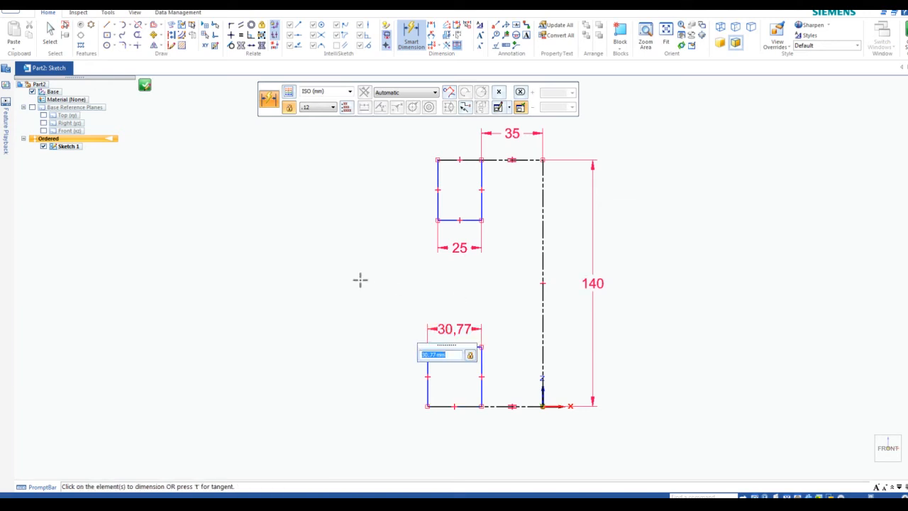
text(19)
key(Return)
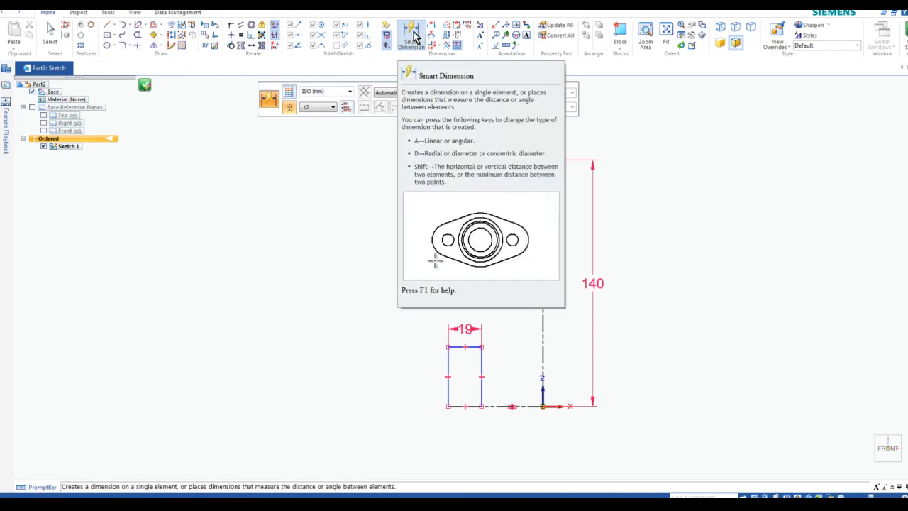
Dimension the rectangle heights: 24 for the upper one, 16 for the lower one
click(438, 174)
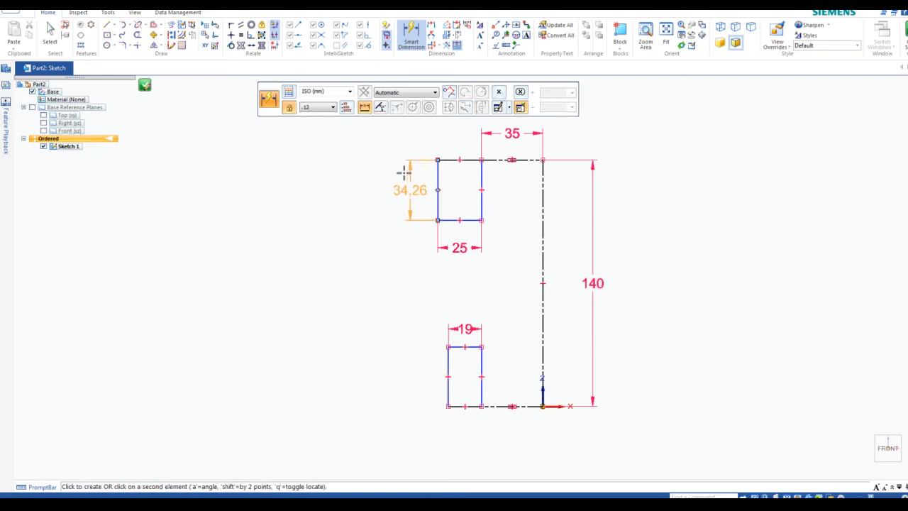
click(402, 175)
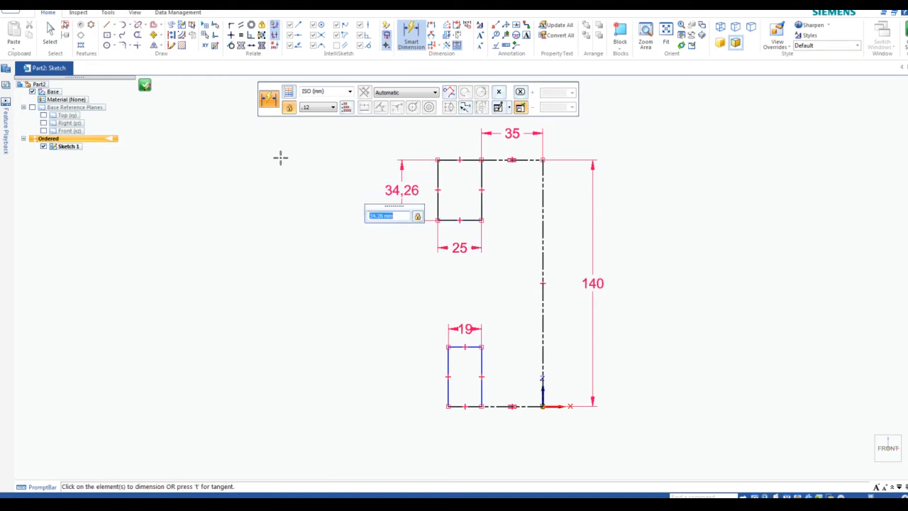
text(24)
key(Return)
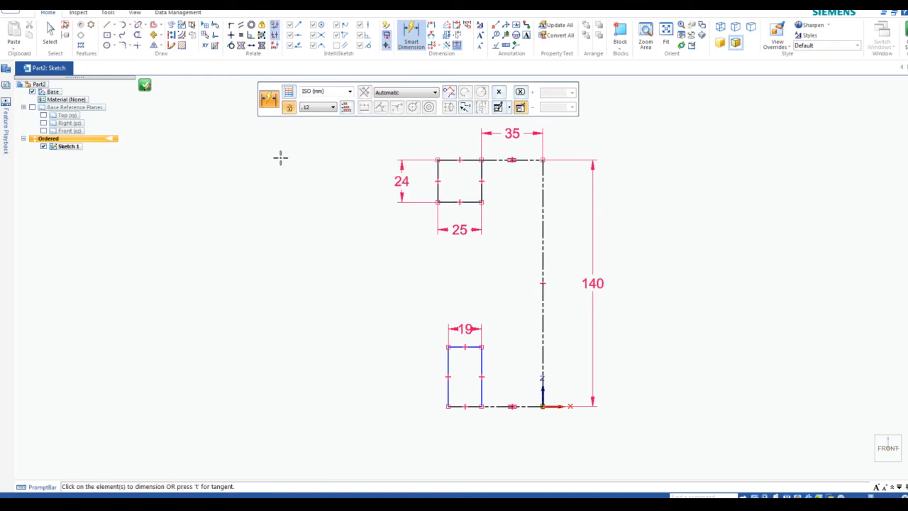
click(447, 365)
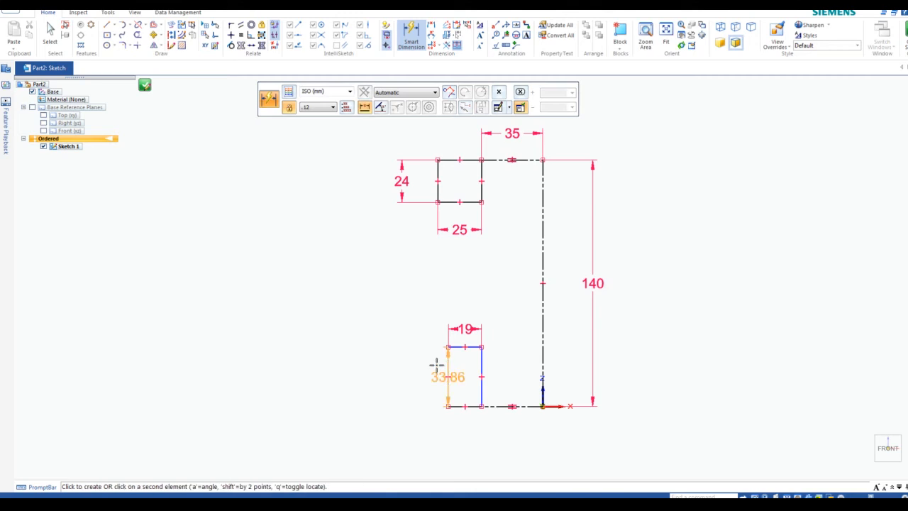
click(415, 359)
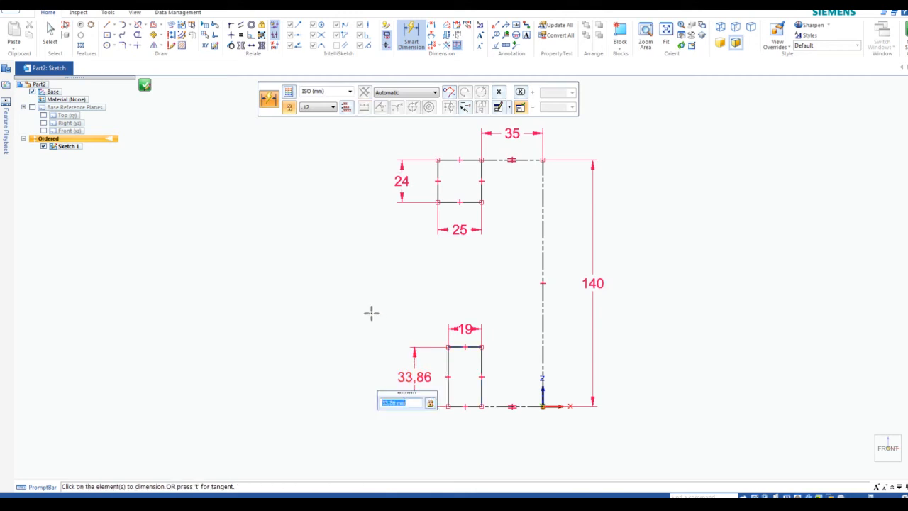
text(16)
key(Return)
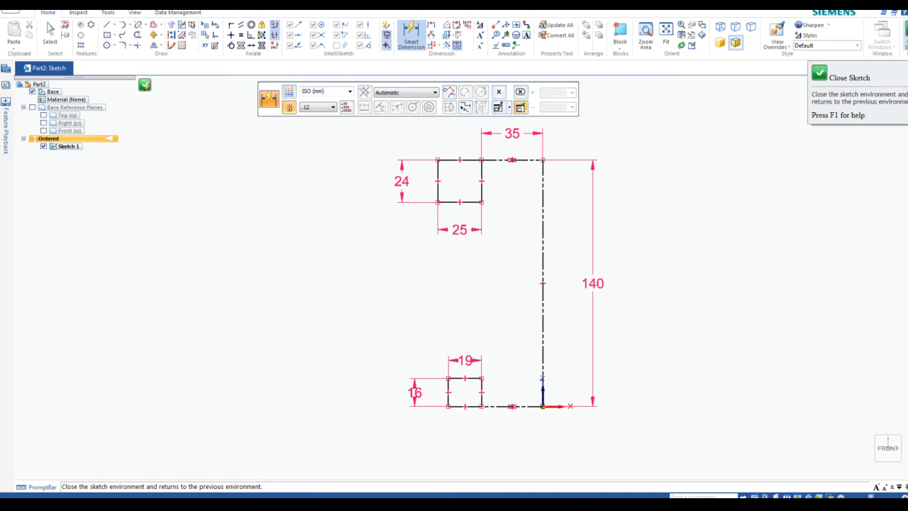
Close and save the sketch, then fit both squares and the axis in view
click(901, 32)
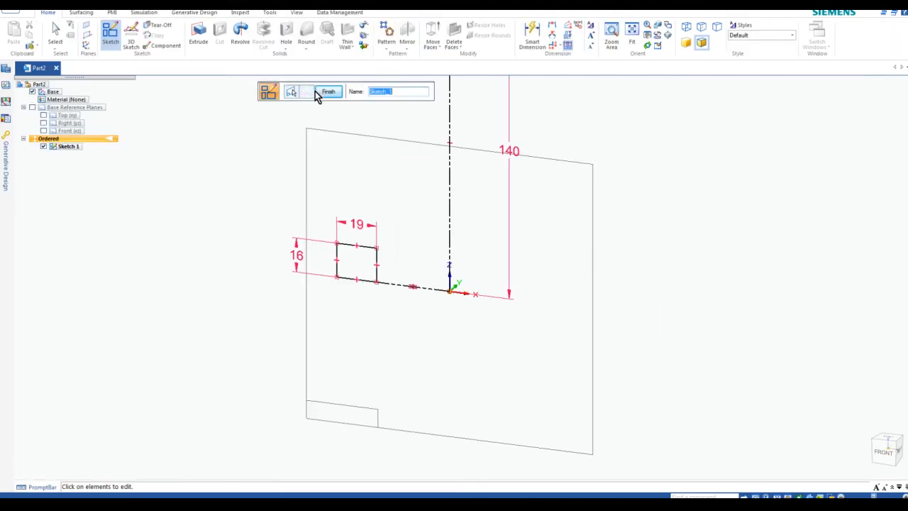
click(329, 92)
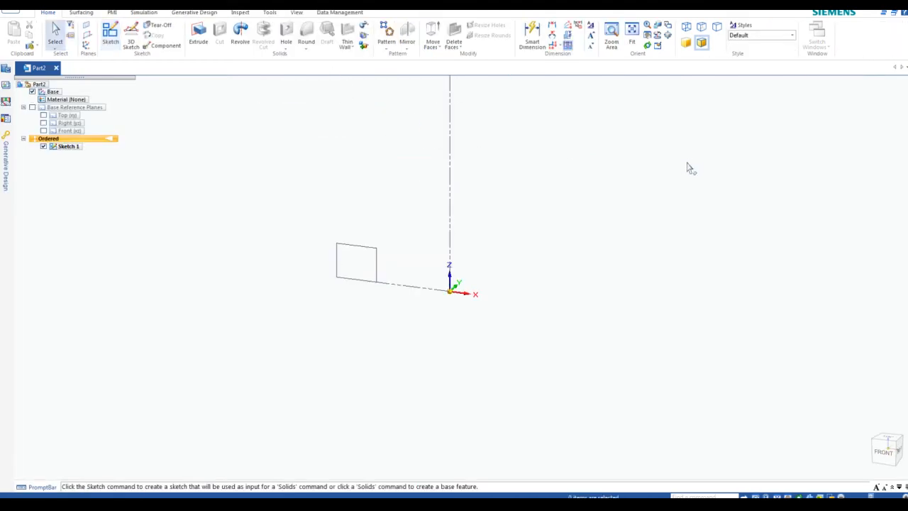
click(778, 496)
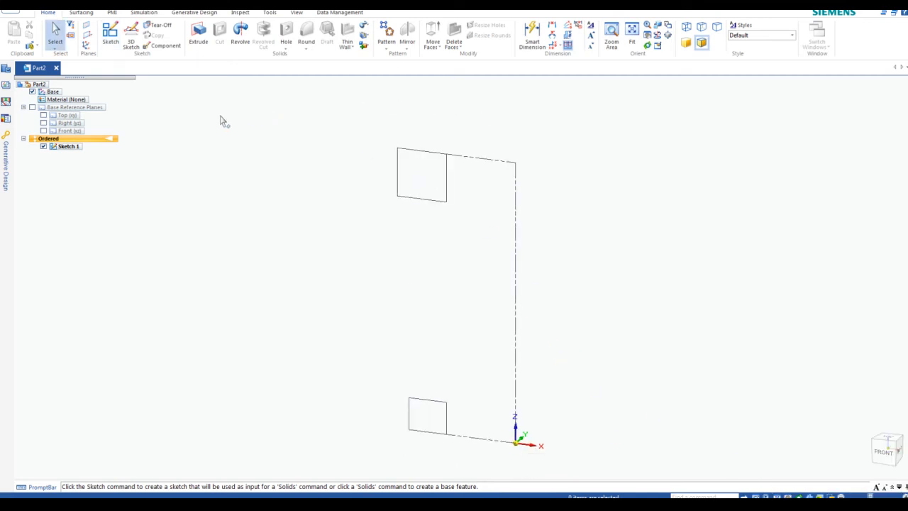
Revolve the top square 360° about its edge to create the top cylinder
click(242, 36)
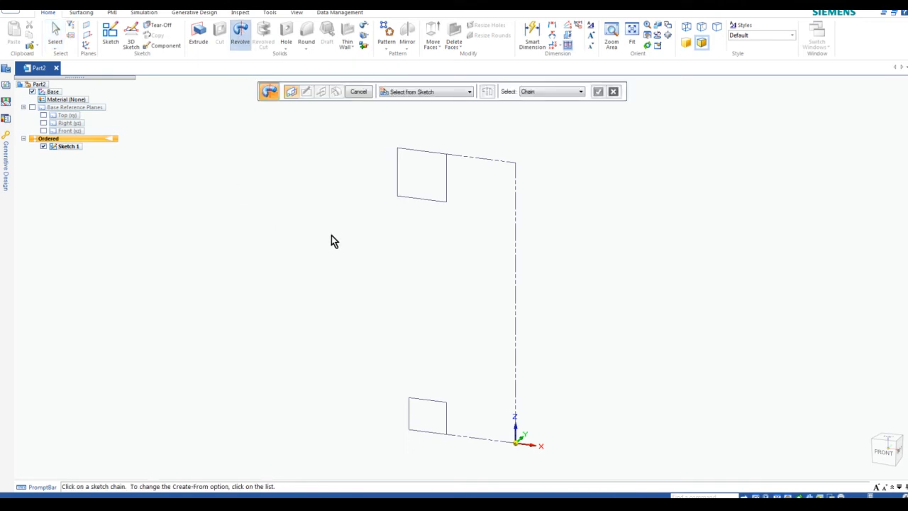
click(418, 204)
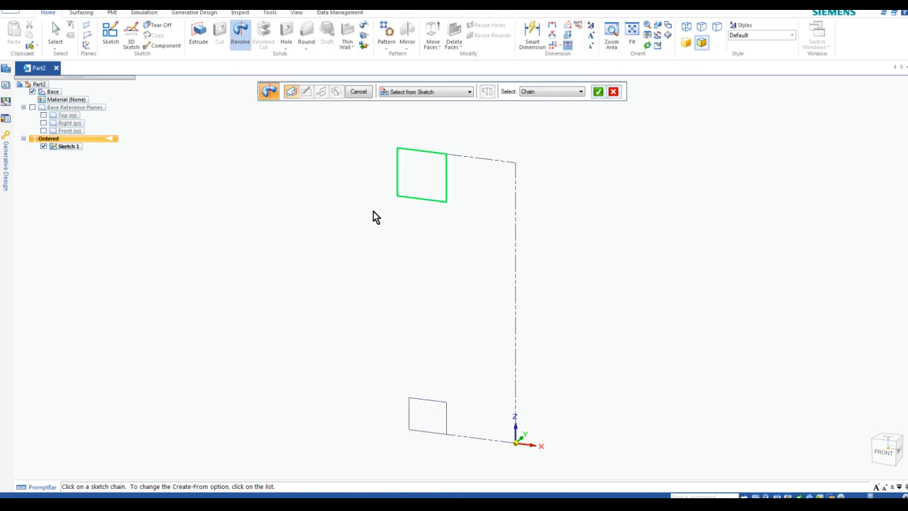
right_click(326, 197)
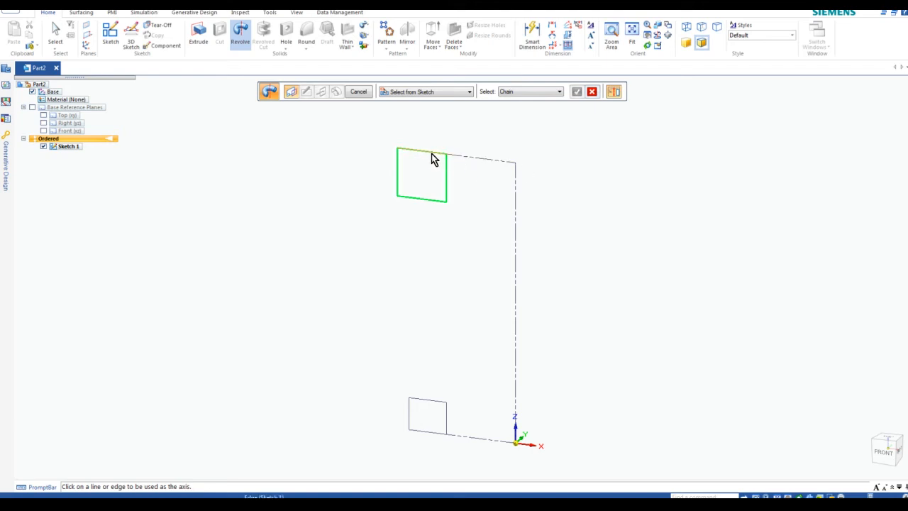
click(476, 162)
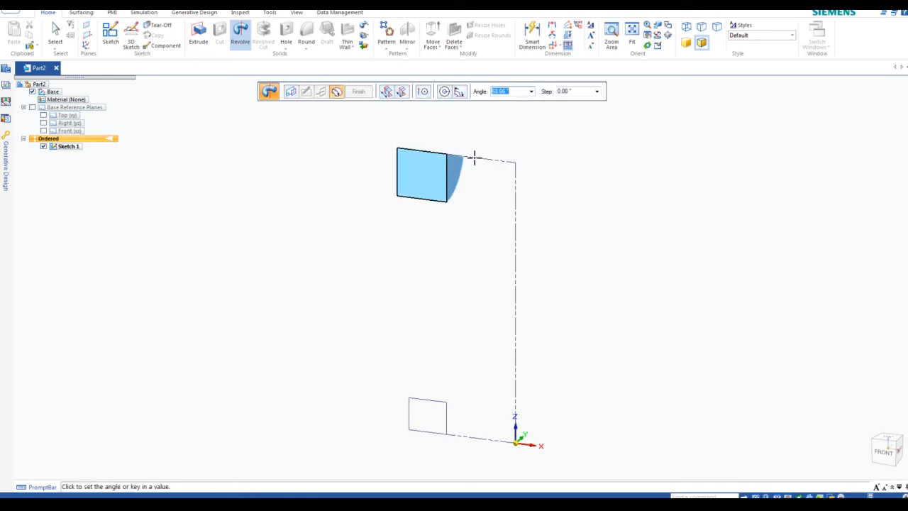
click(446, 93)
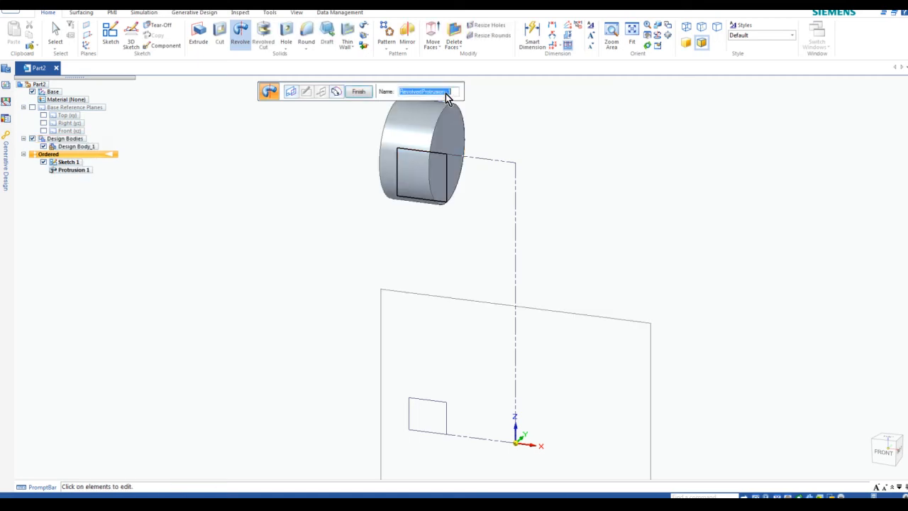
click(358, 93)
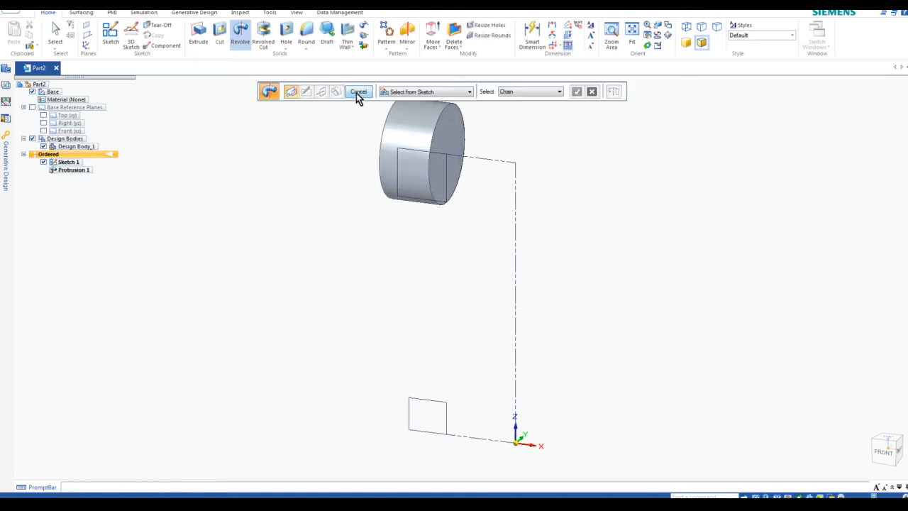
Revolve the bottom square 360° about its edge to create the bottom cylinder
click(424, 407)
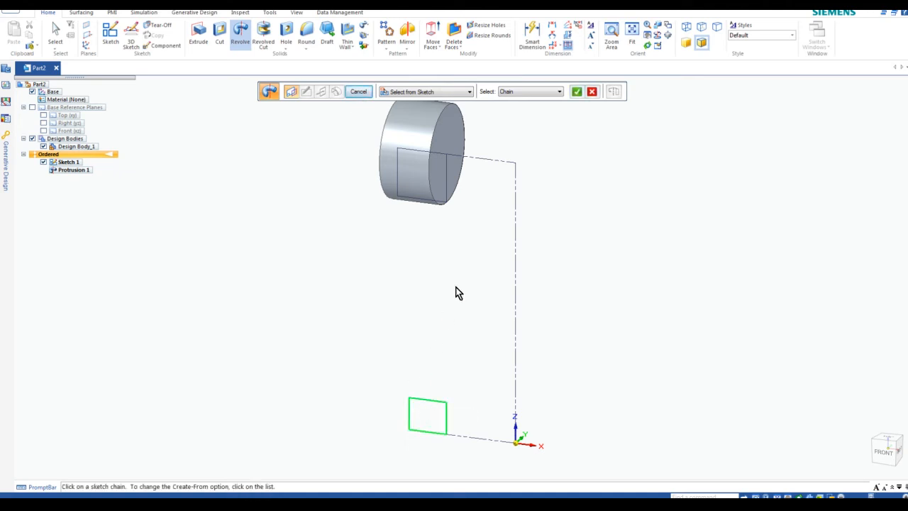
click(576, 92)
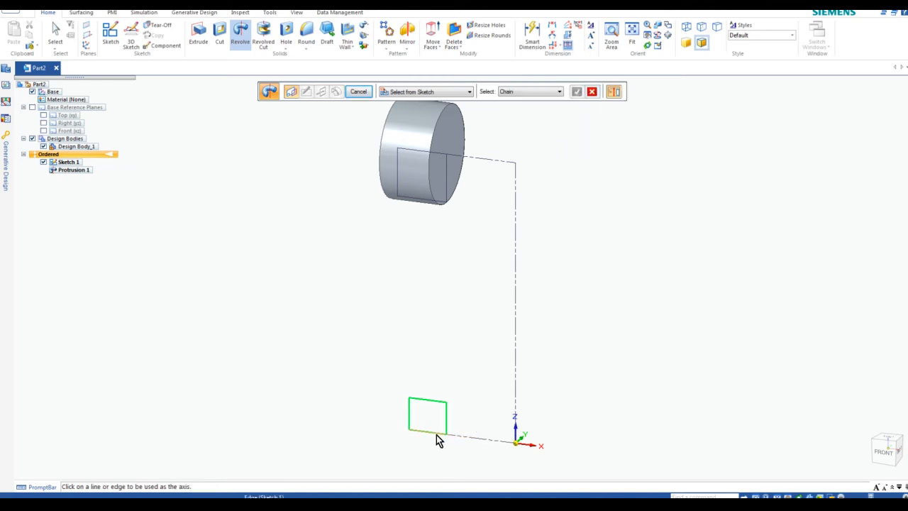
click(468, 439)
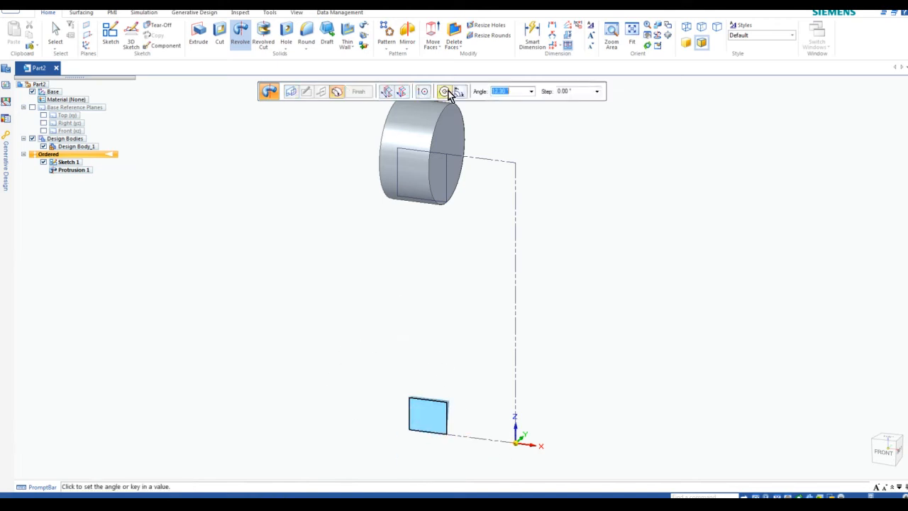
click(445, 95)
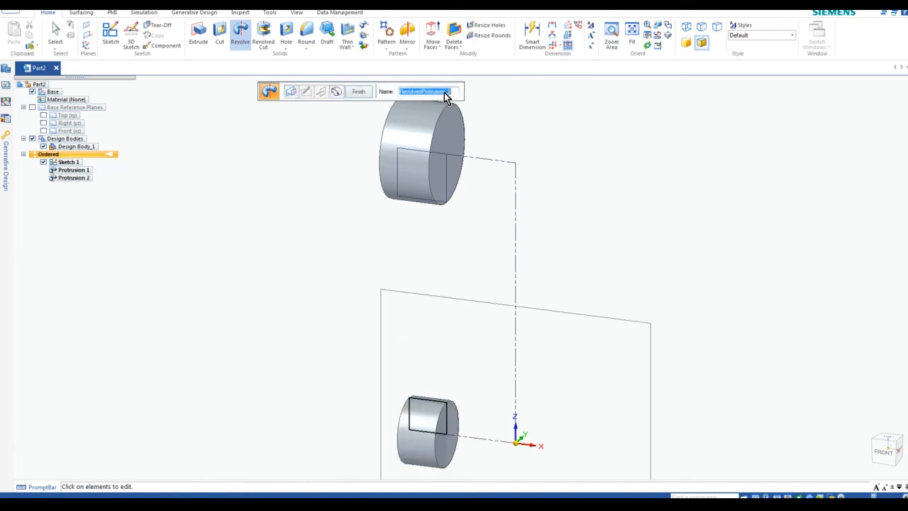
click(358, 93)
click(359, 93)
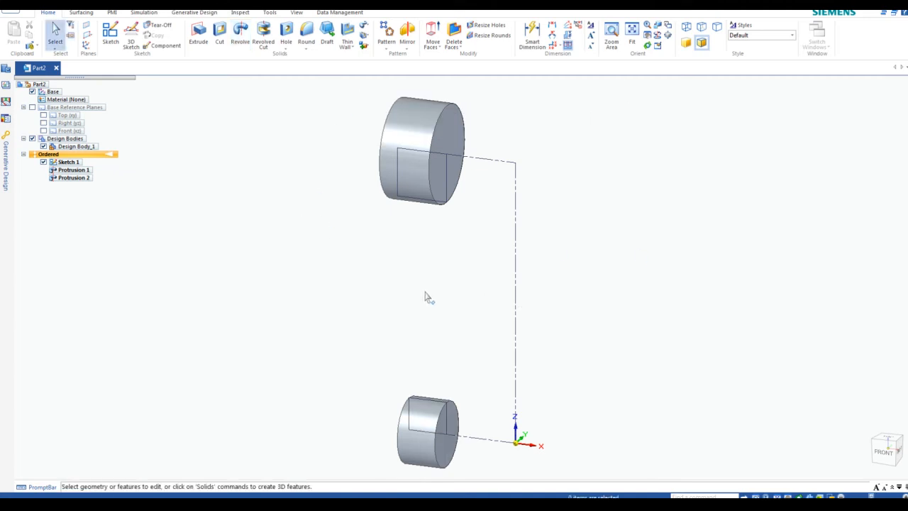
click(441, 178)
Select Sketch 1 and open the More Planes list of reference plane types
click(493, 276)
click(435, 153)
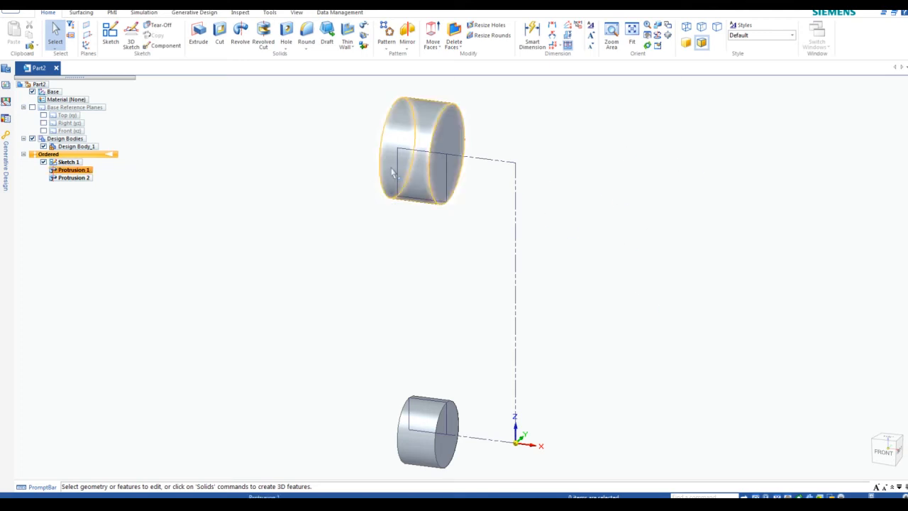
click(183, 144)
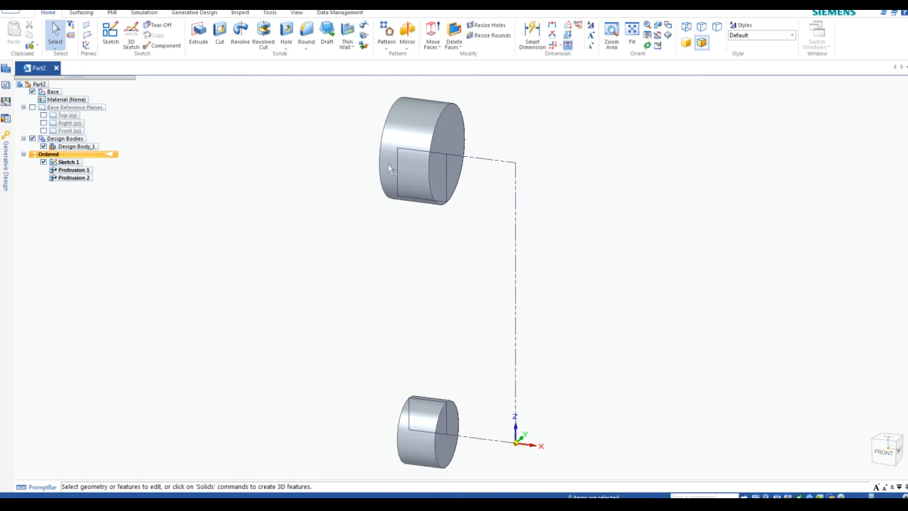
click(446, 128)
click(480, 162)
click(91, 37)
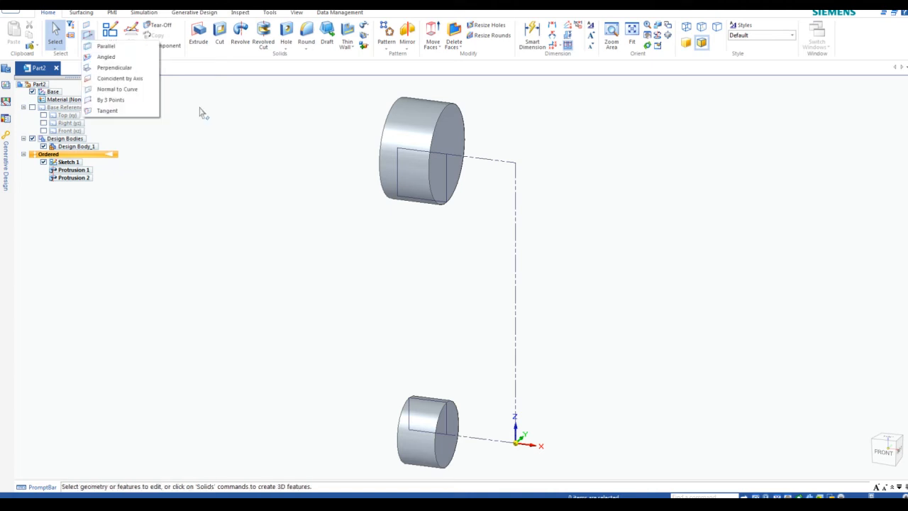
Create Plane 4 parallel to Top (xy), offset 140 mm
click(105, 49)
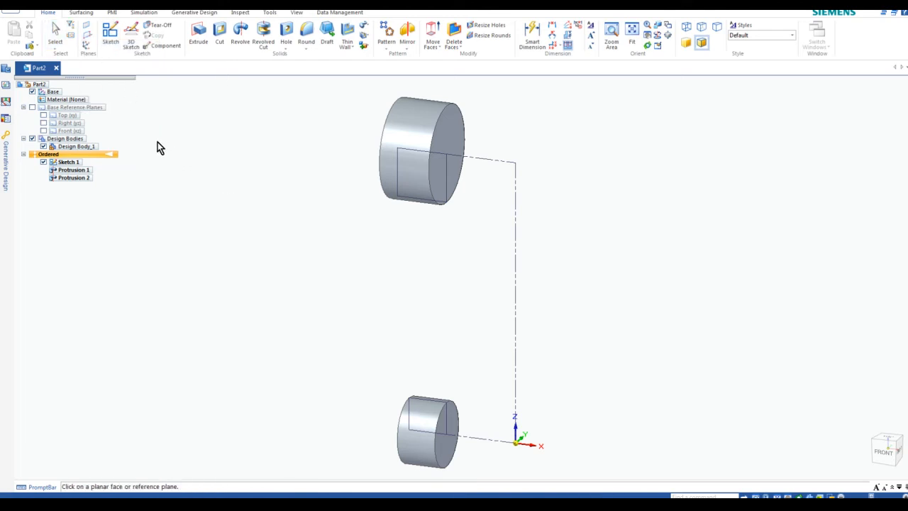
click(64, 117)
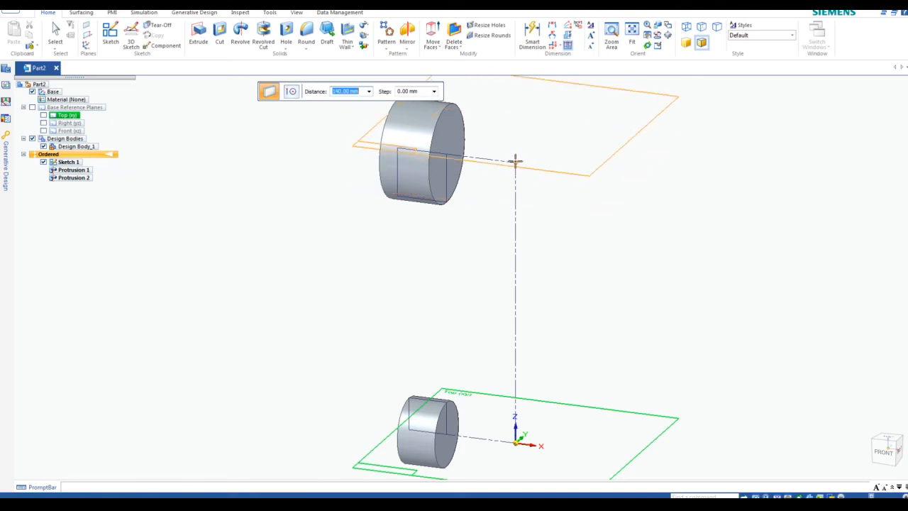
click(515, 161)
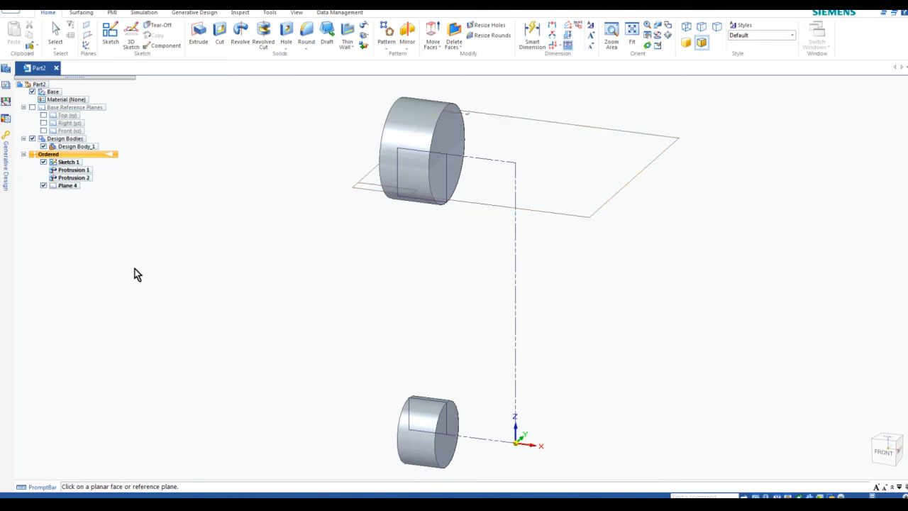
Create Plane 5 parallel to Top (xy) at 0 mm offset
click(88, 36)
click(97, 47)
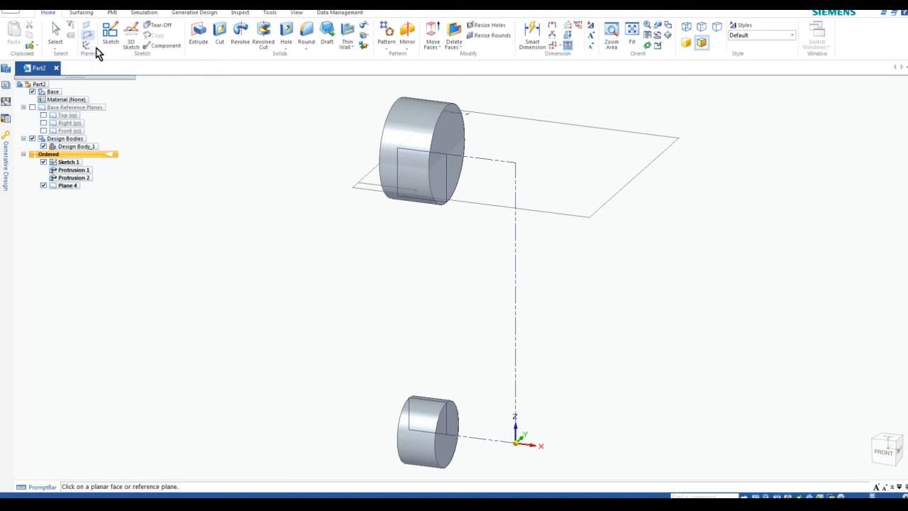
click(67, 116)
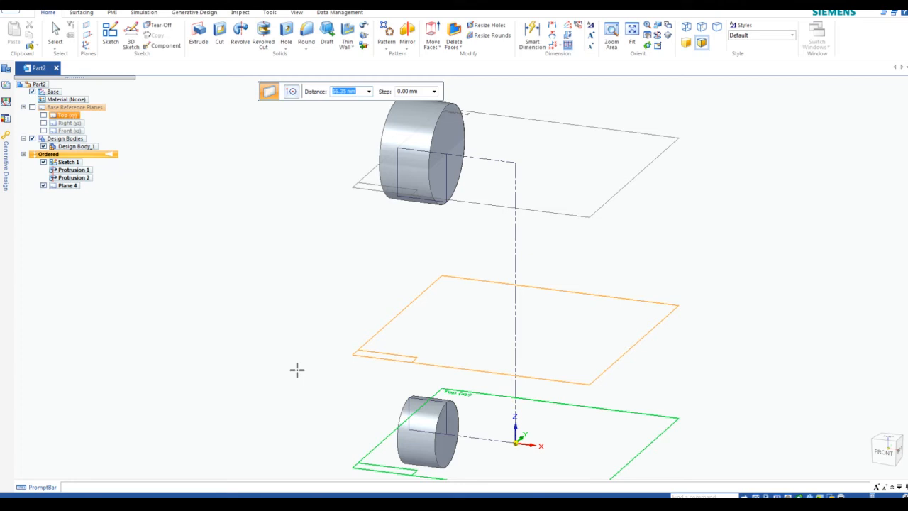
text(0)
key(Tab)
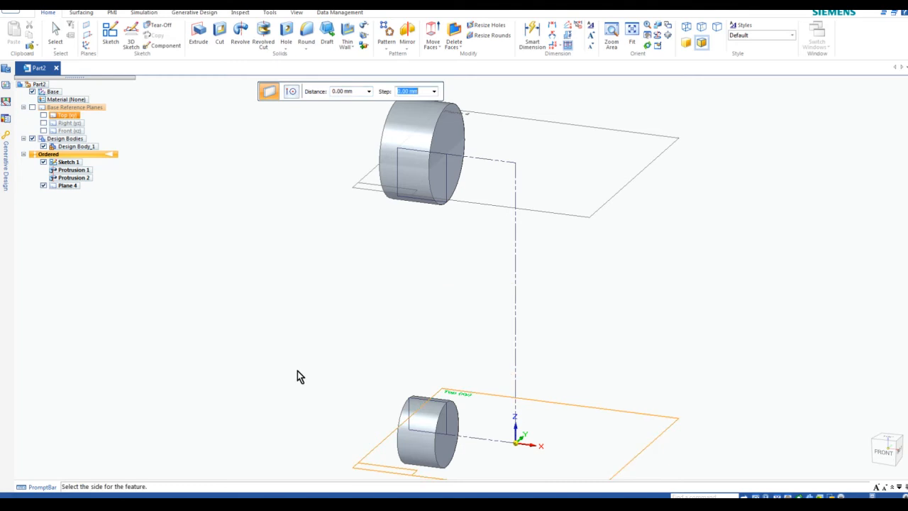
click(297, 371)
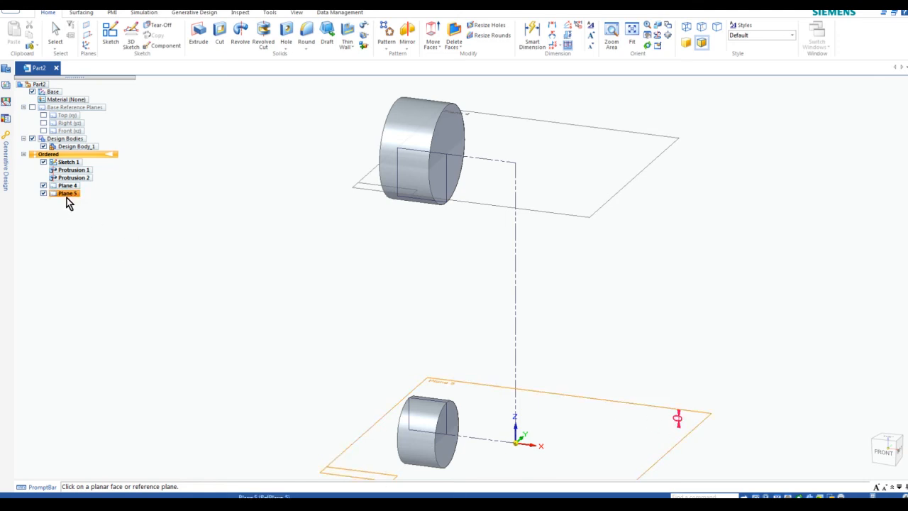
scroll(582, 372, down, 2)
scroll(551, 369, up, 1)
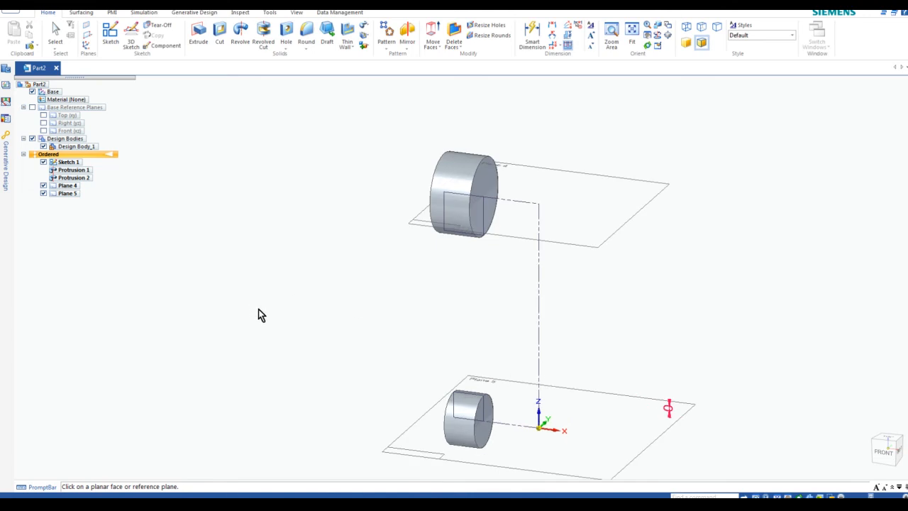
key(Escape)
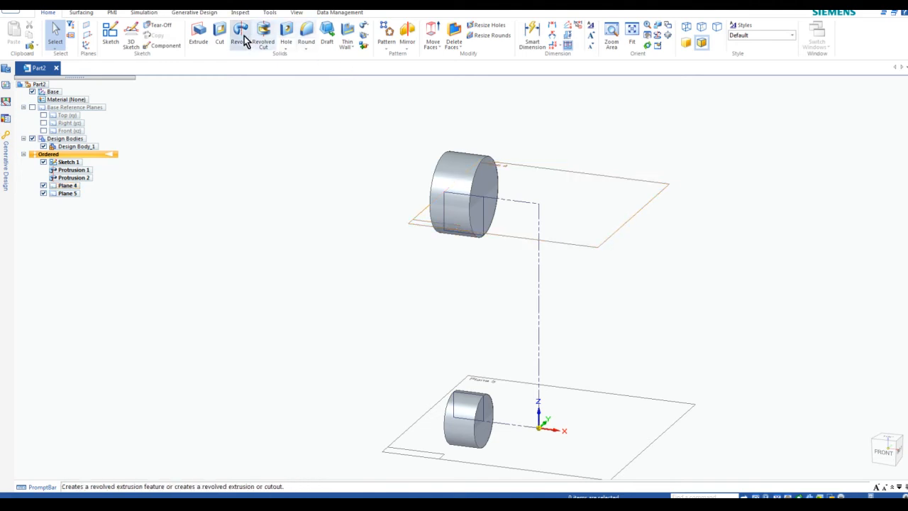
Start Sketch 2 on Plane 4 and bring up Project to Sketch options
click(112, 35)
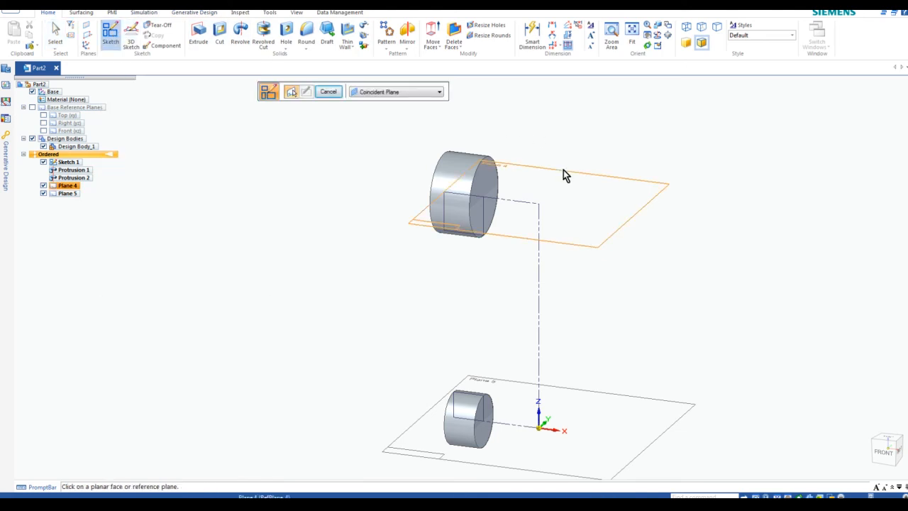
click(563, 171)
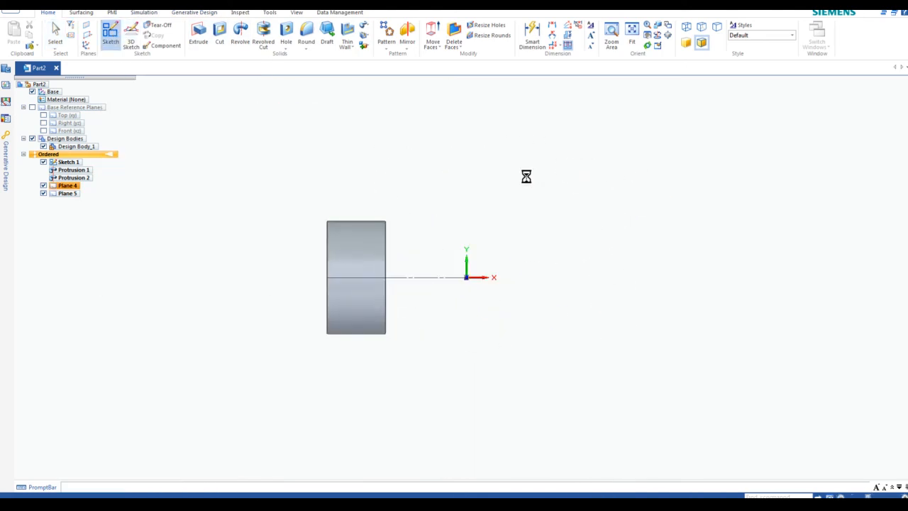
scroll(347, 264, up, 3)
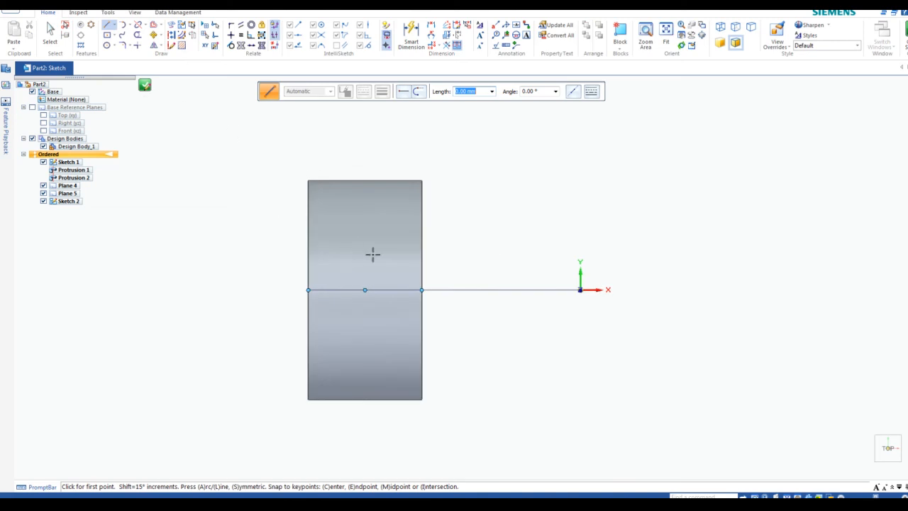
click(172, 28)
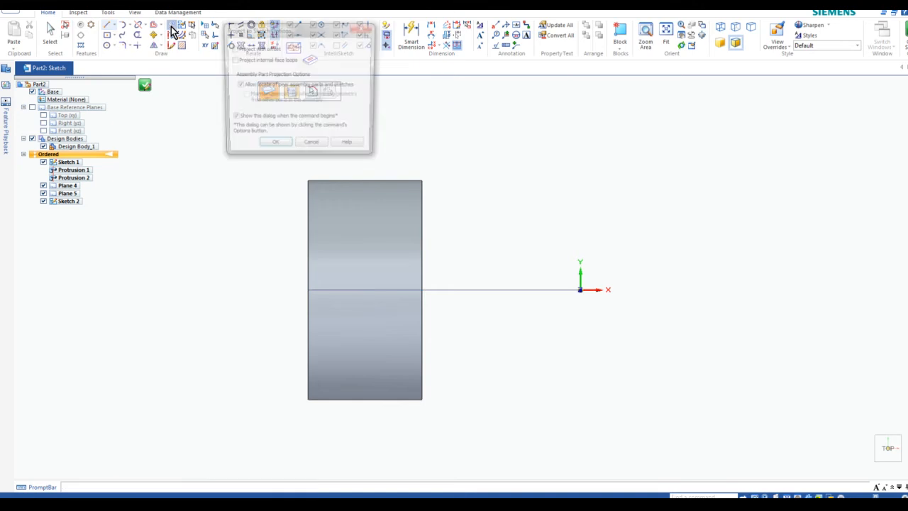
Accept the projection options and project the cylinder's horizontal middle edge into Sketch 2
click(275, 149)
click(393, 291)
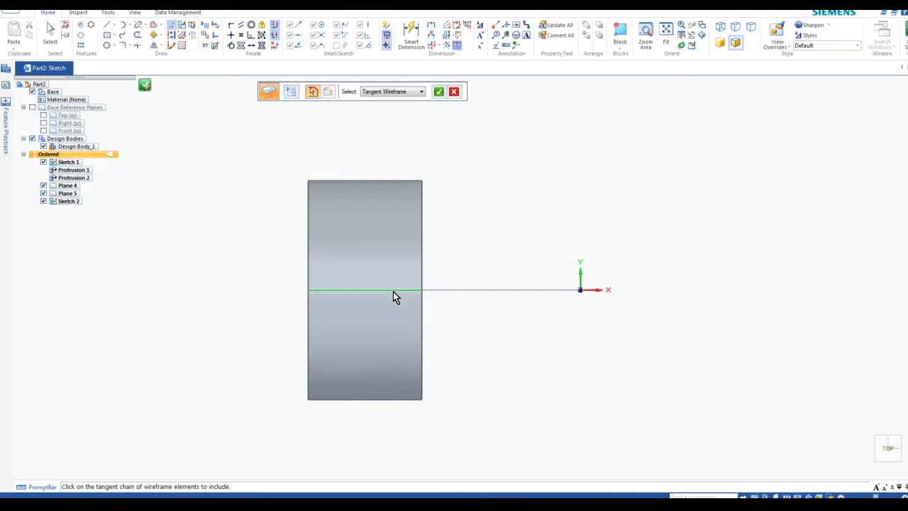
click(439, 92)
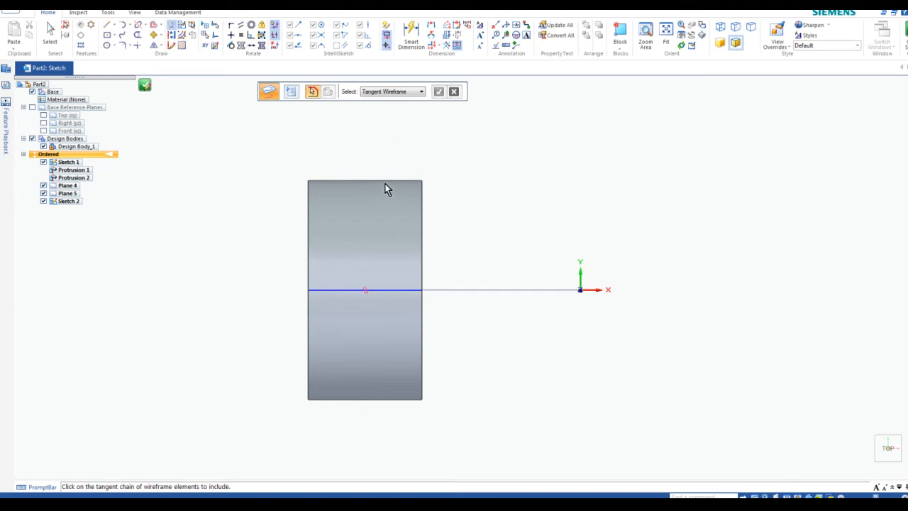
click(113, 45)
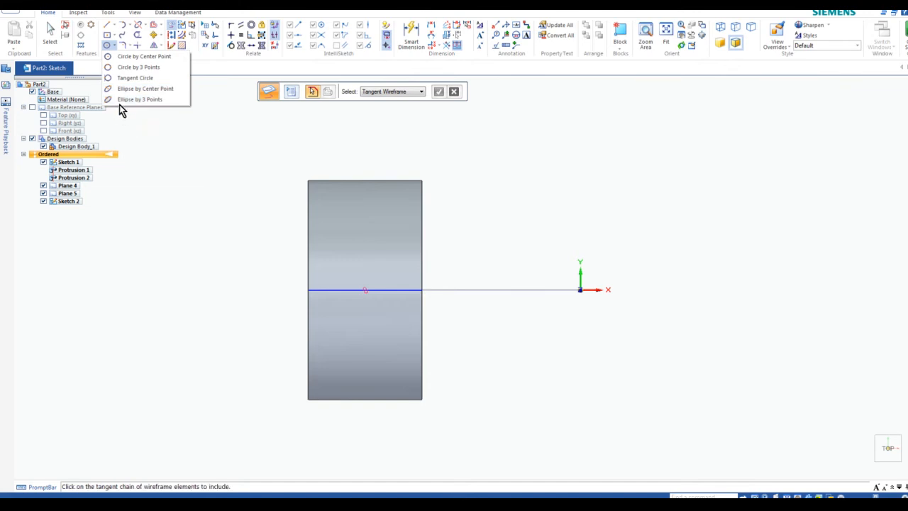
Draw a narrow ellipse by center on the projected line, reaching the cylinder's top edge
click(114, 49)
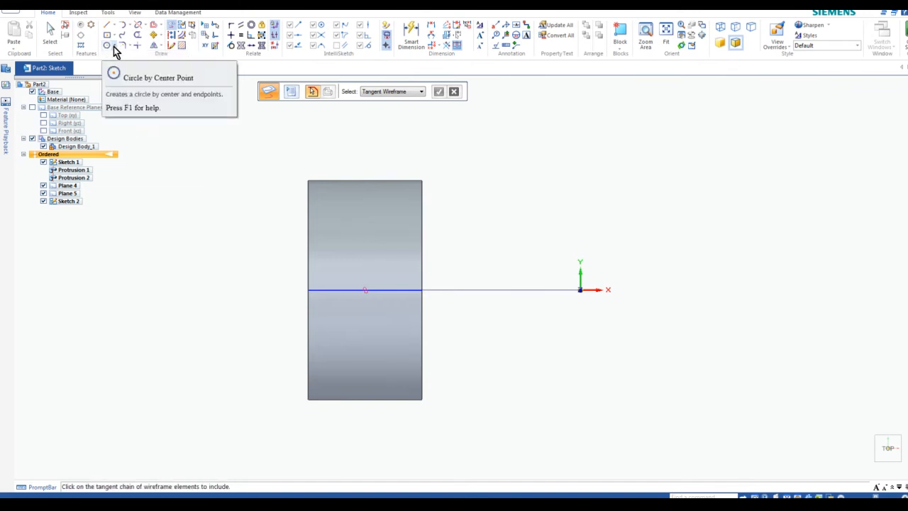
click(114, 49)
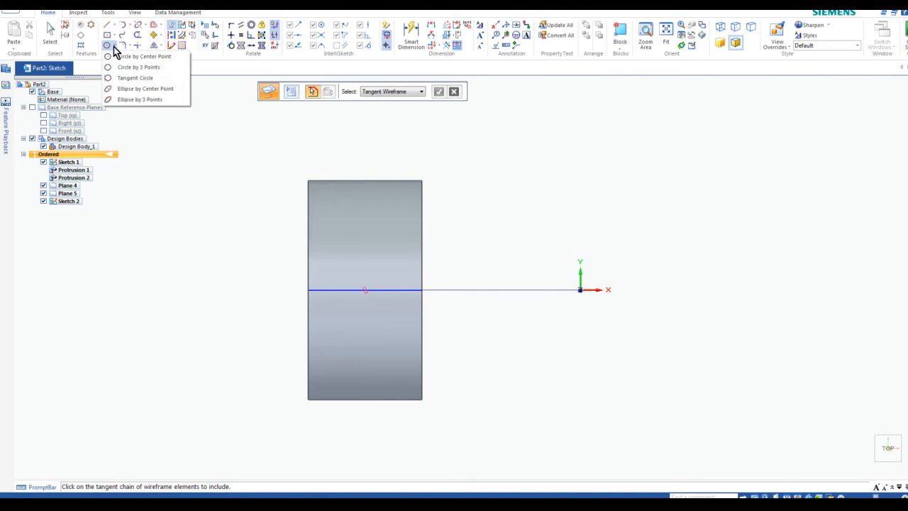
click(142, 89)
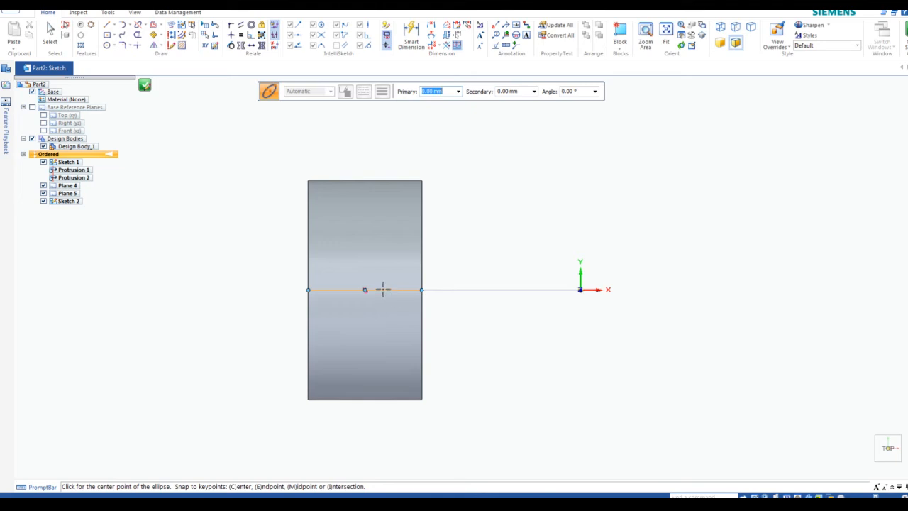
click(383, 290)
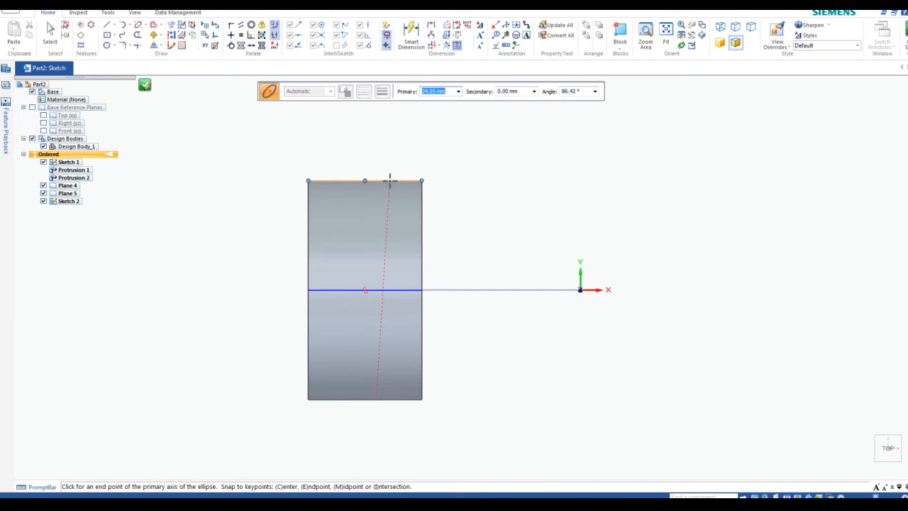
click(389, 180)
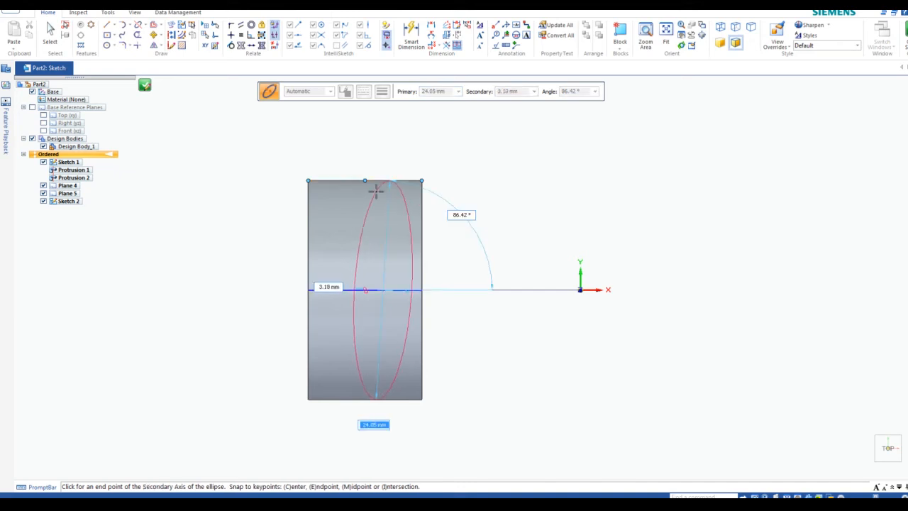
click(377, 190)
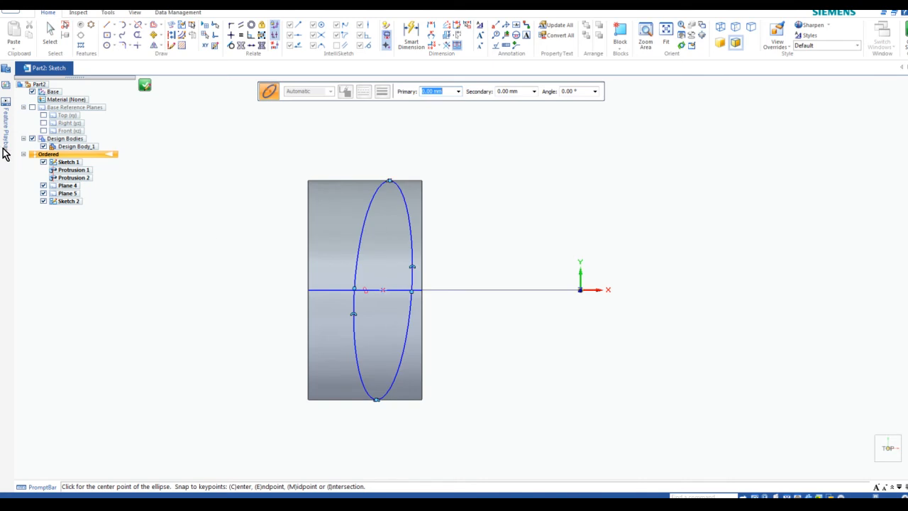
Draw a line from the ellipse's bottom point to its top point
click(107, 27)
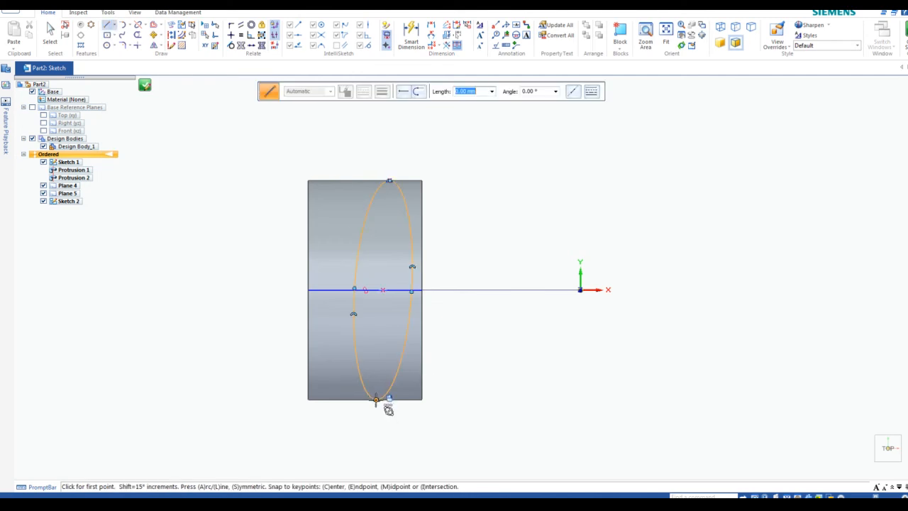
click(376, 399)
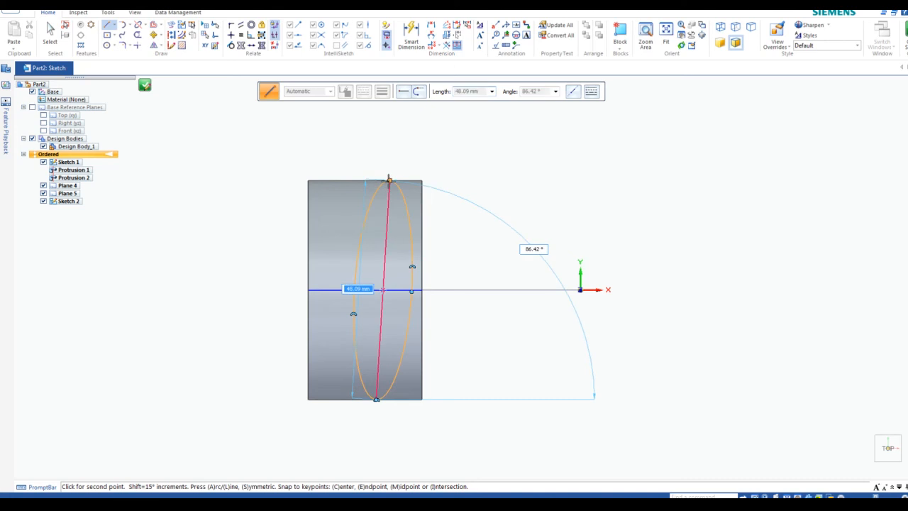
click(389, 180)
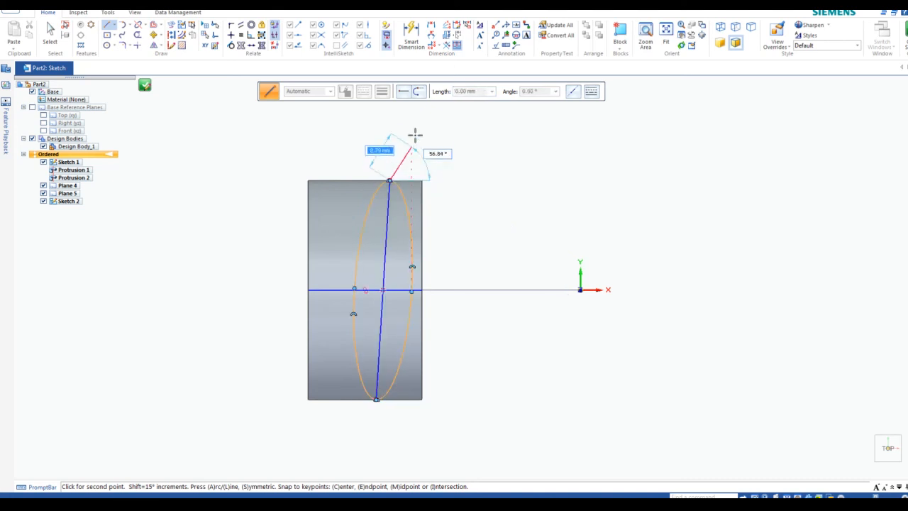
key(Escape)
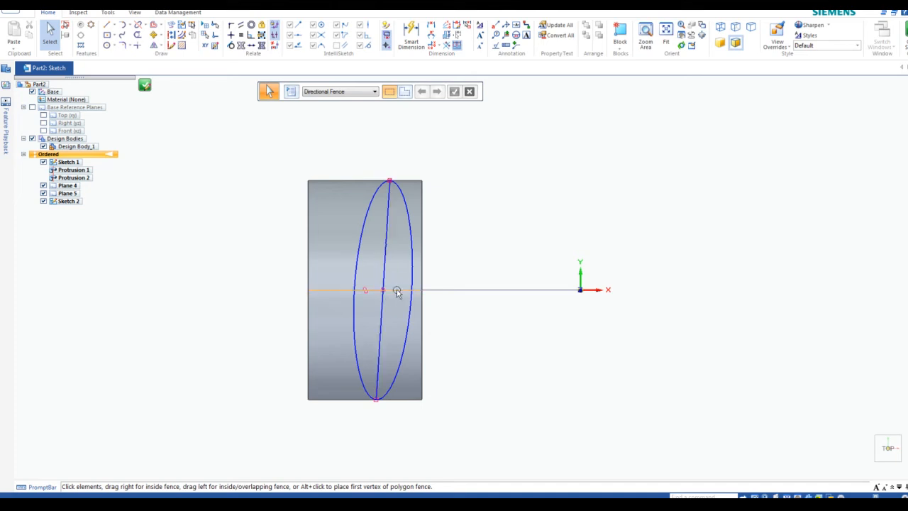
Convert the horizontal line and the ellipse's long axis to construction lines
click(397, 291)
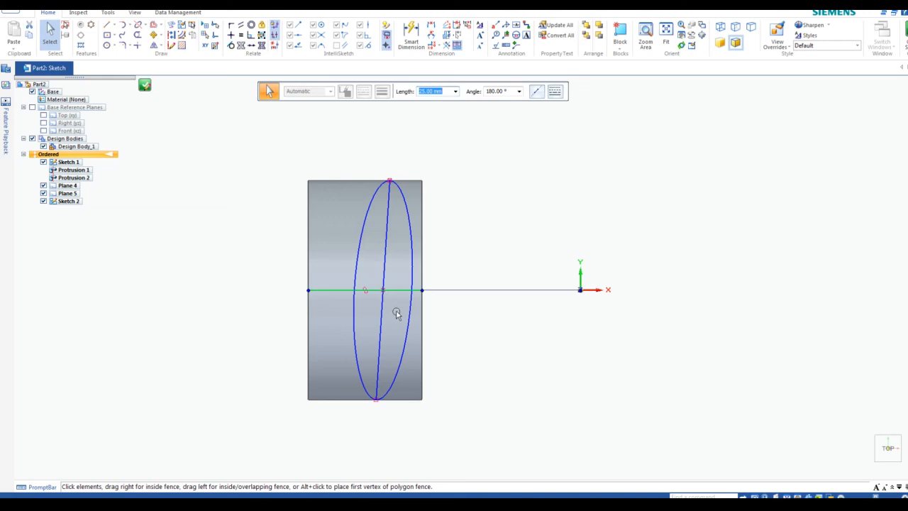
ctrl+click(385, 259)
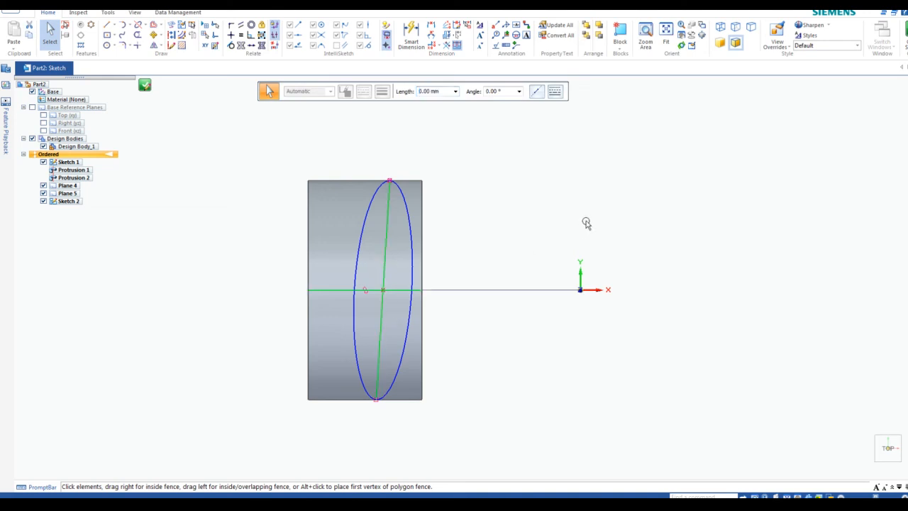
click(171, 35)
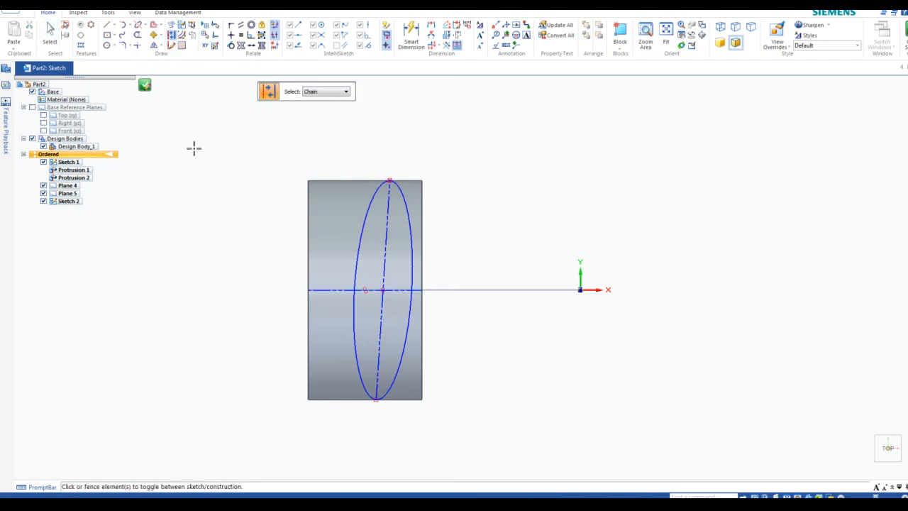
key(Escape)
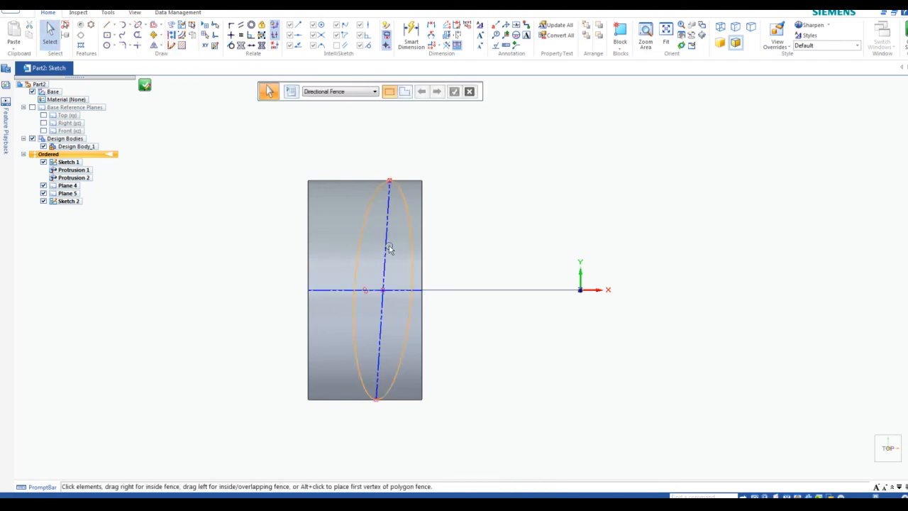
Apply a vertical relationship to the ellipse's slanted axis line
click(231, 37)
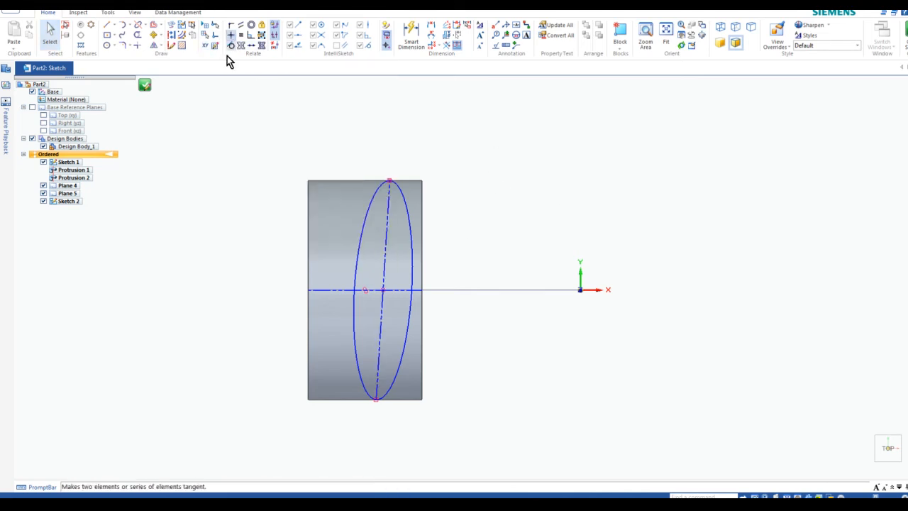
click(384, 233)
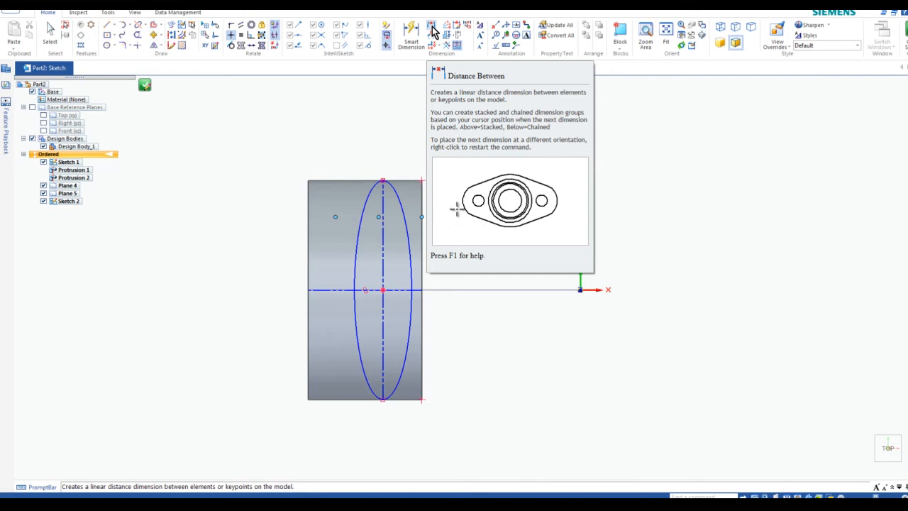
Dimension the ellipse's left-to-right width as 12 mm
click(433, 30)
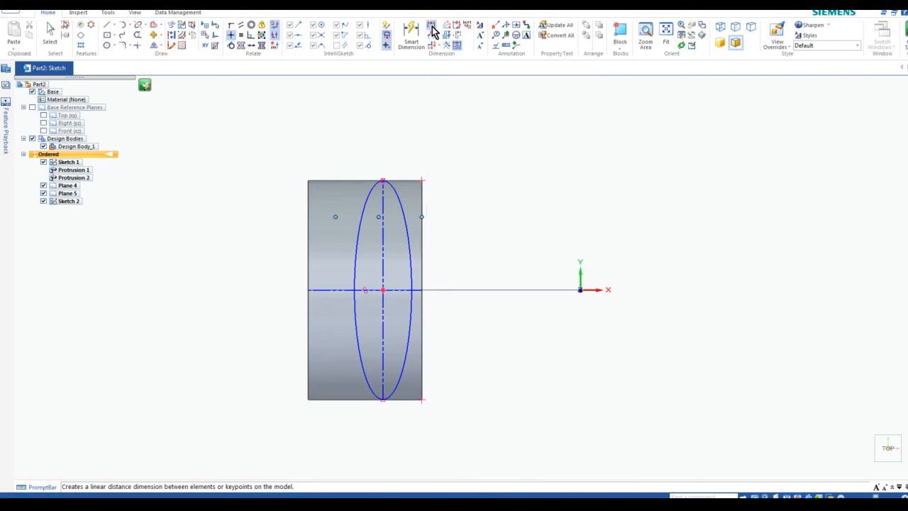
click(354, 290)
click(412, 289)
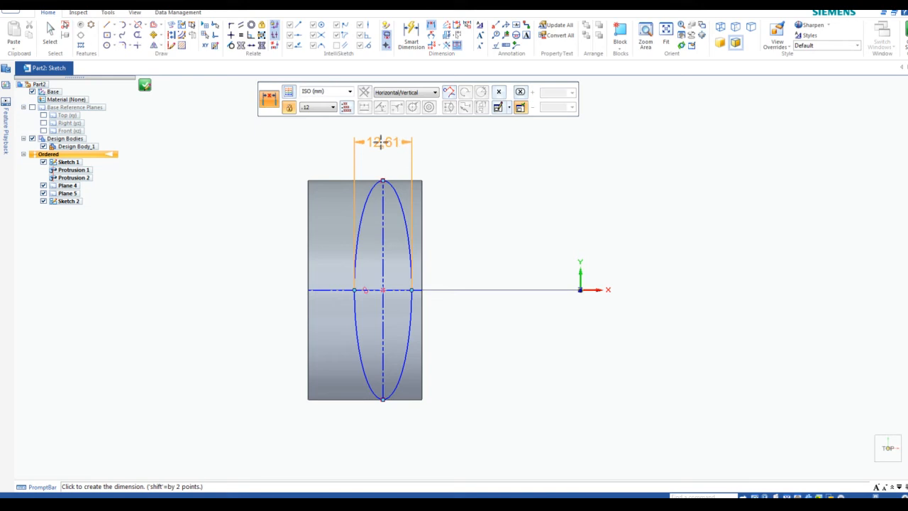
click(381, 142)
text(12)
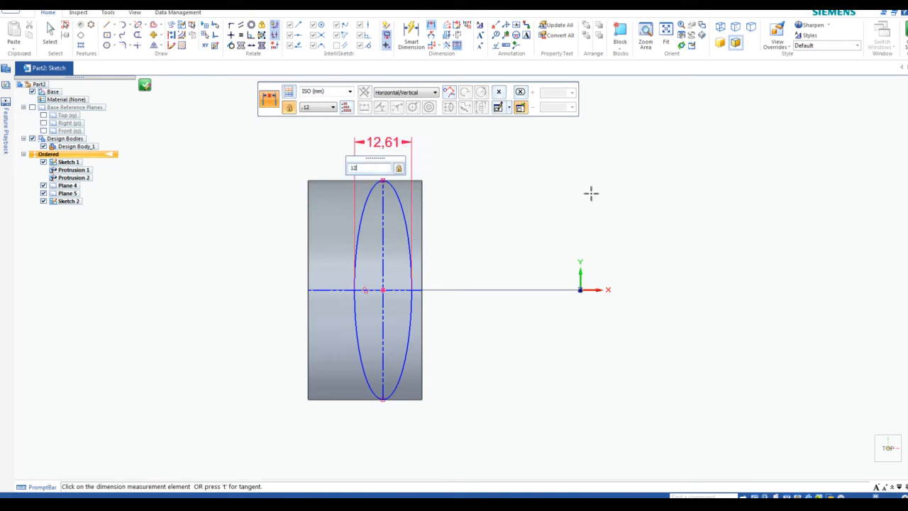
key(Return)
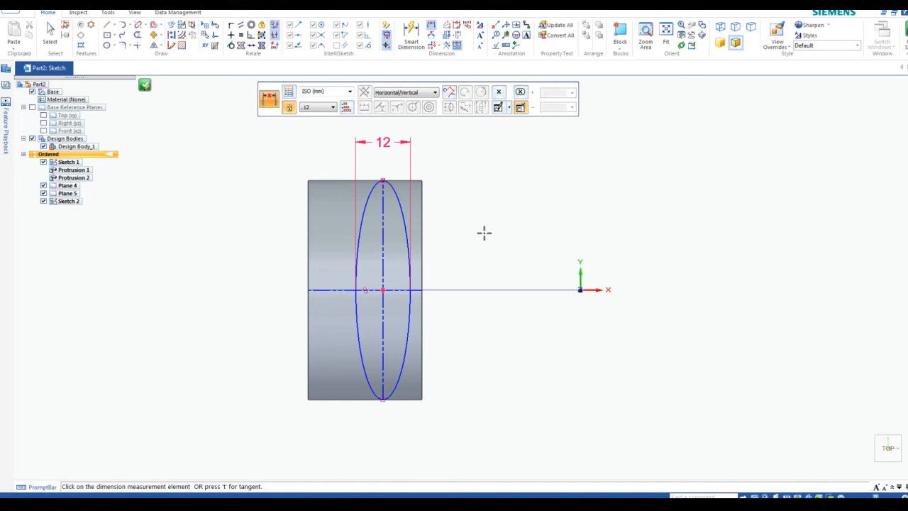
key(Escape)
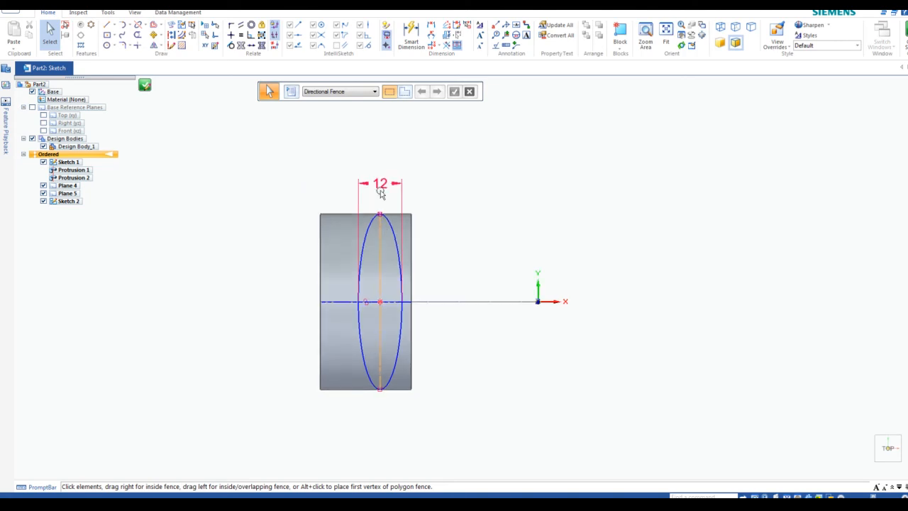
scroll(388, 314, up, 1)
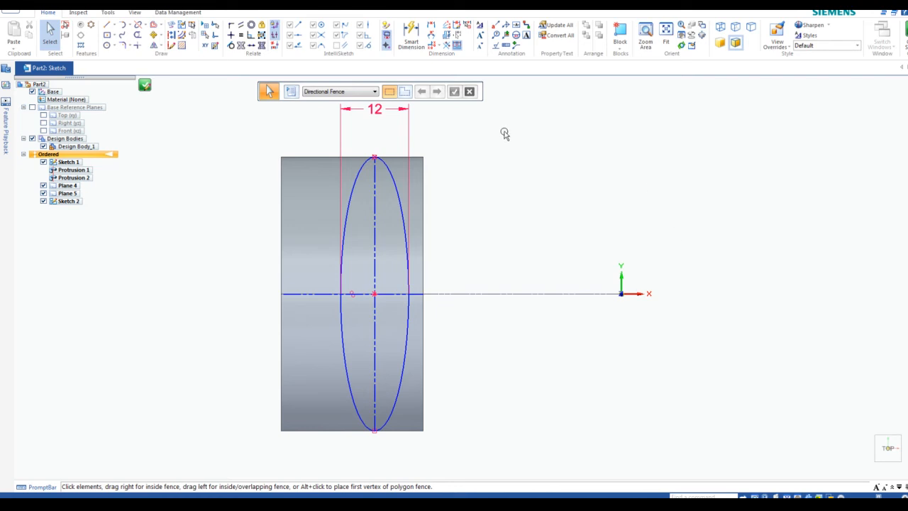
Dimension a 3 mm gap from the ellipse to the cylinder's right edge
click(431, 28)
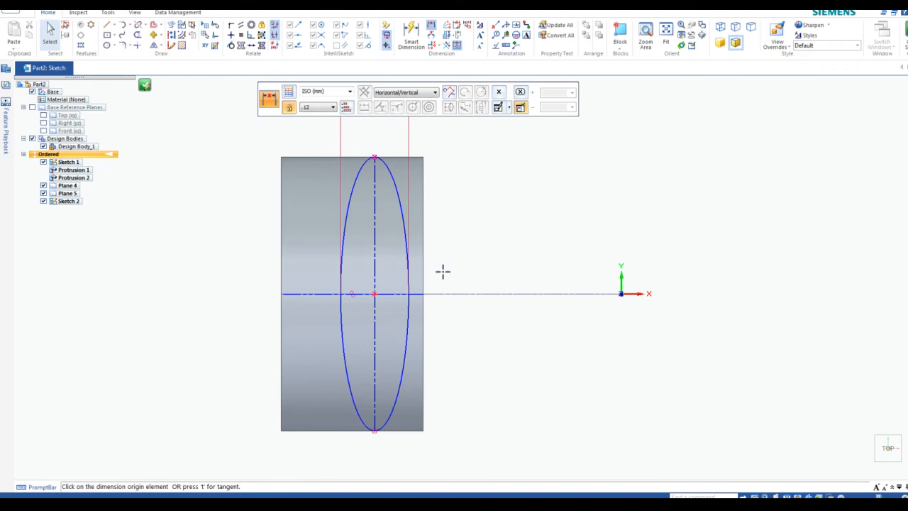
click(408, 293)
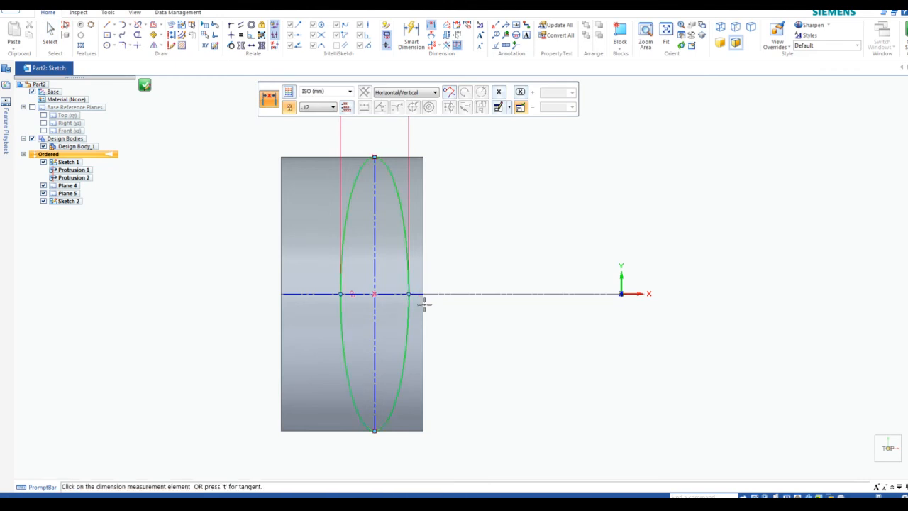
click(423, 293)
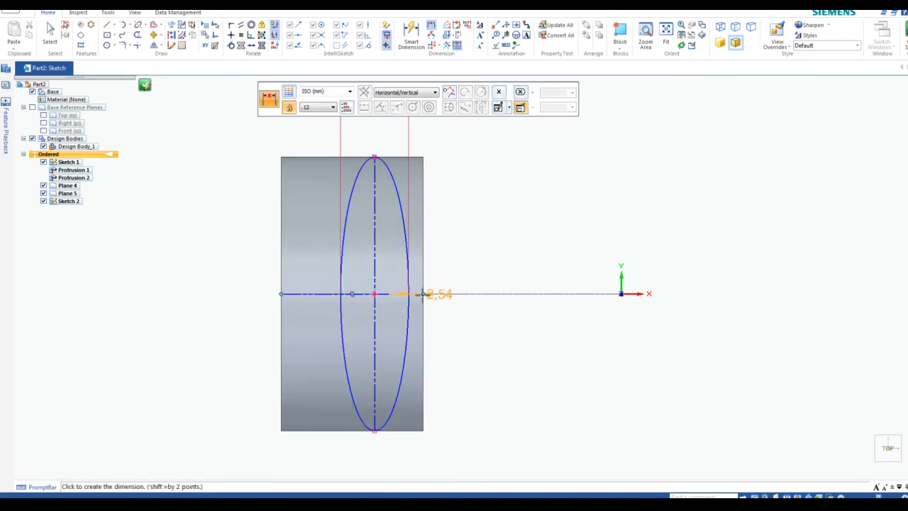
click(465, 331)
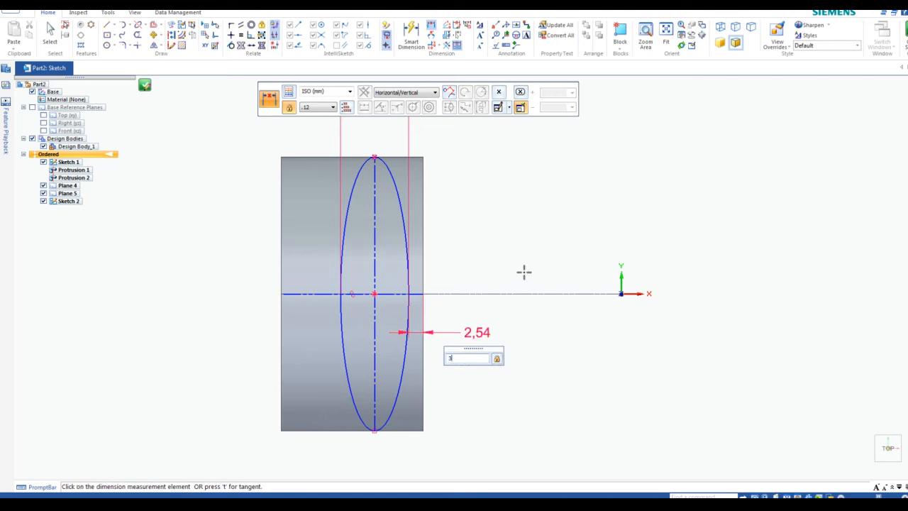
key(Return)
scroll(426, 294, up, 3)
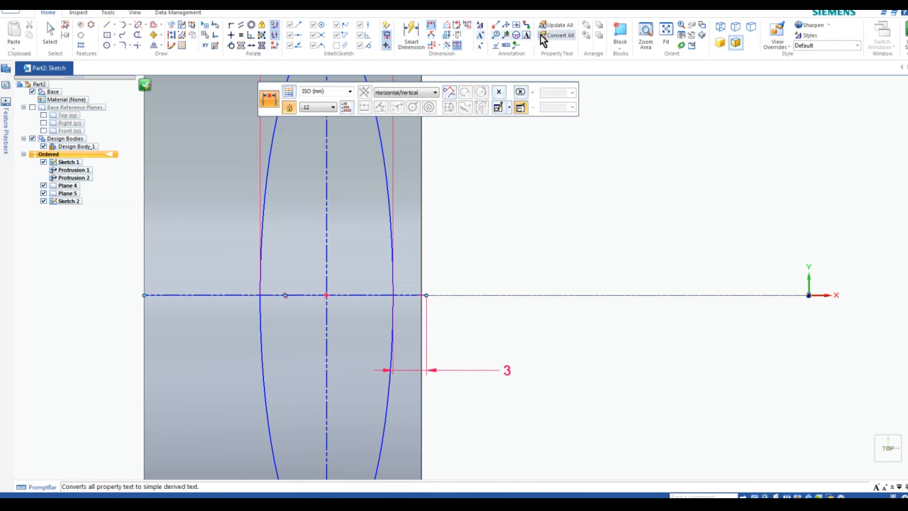
Connect the axis line's end to the cylinder's right edge and close Sketch 2
click(231, 25)
click(428, 294)
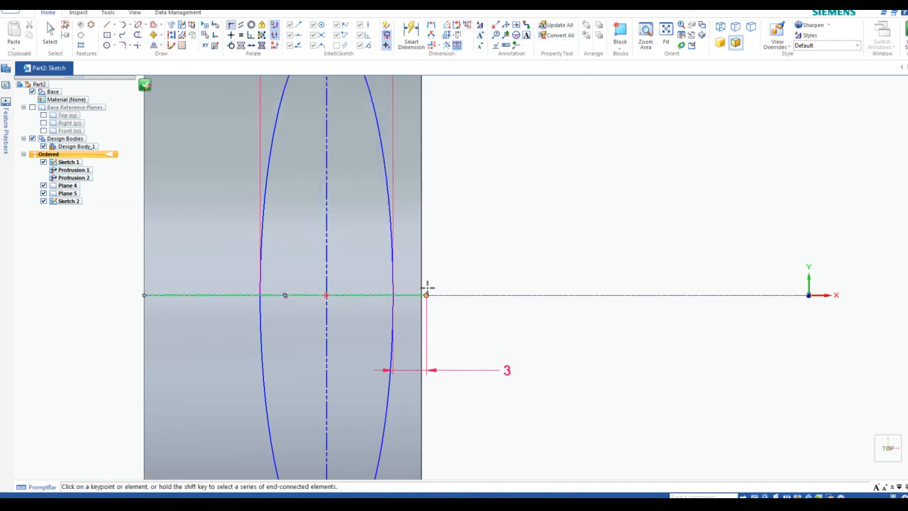
click(421, 295)
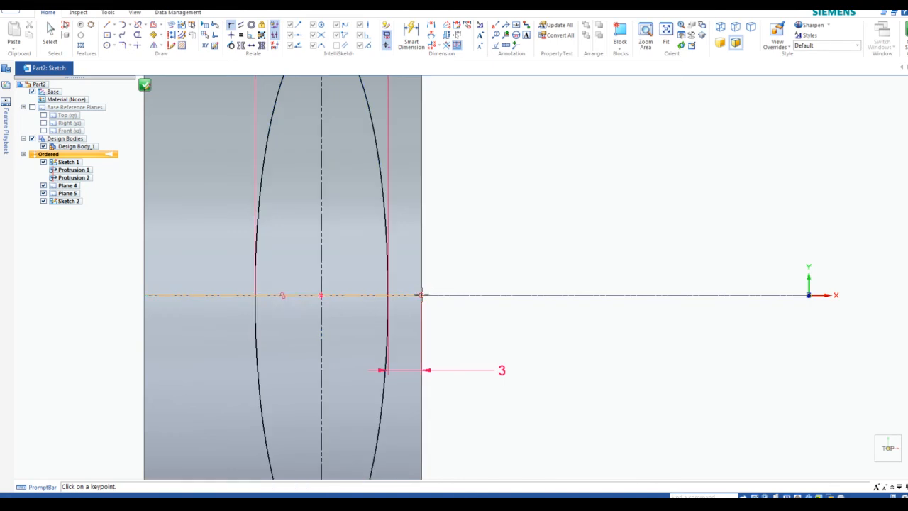
scroll(521, 198, down, 3)
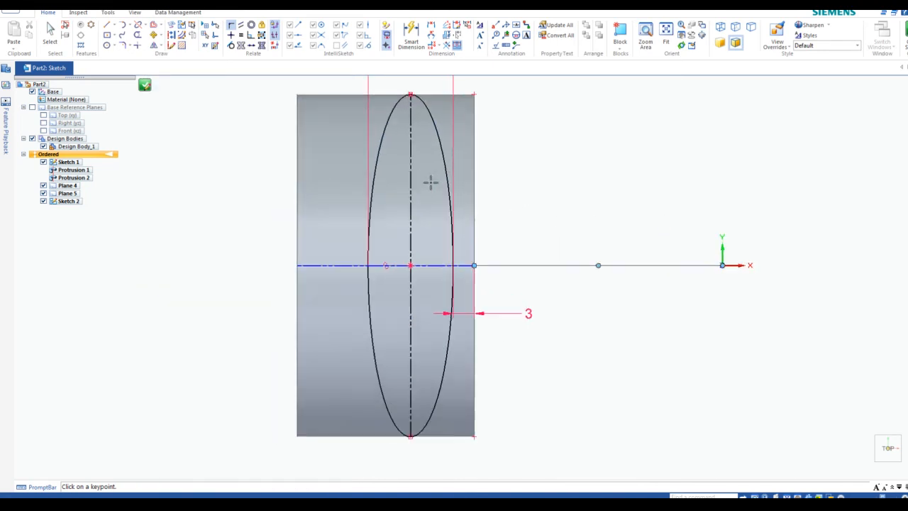
scroll(415, 108, down, 1)
scroll(416, 108, up, 2)
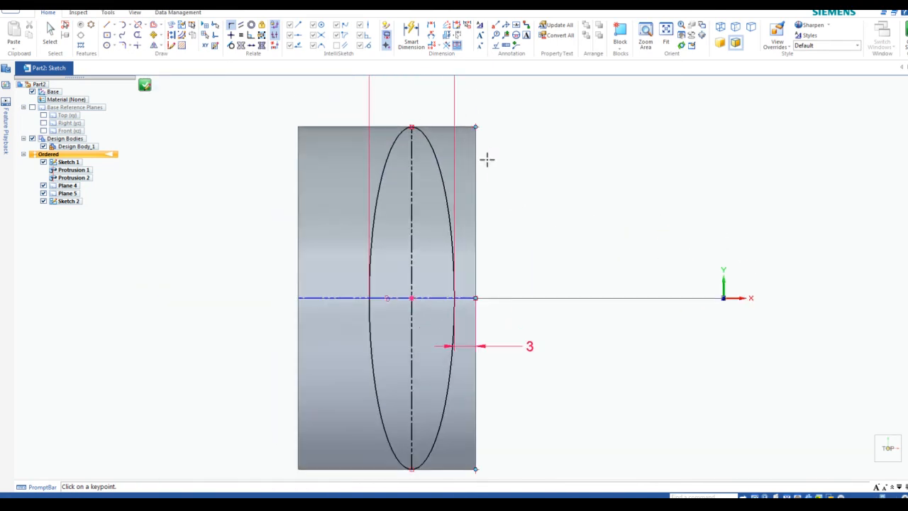
scroll(484, 164, down, 1)
scroll(422, 149, up, 1)
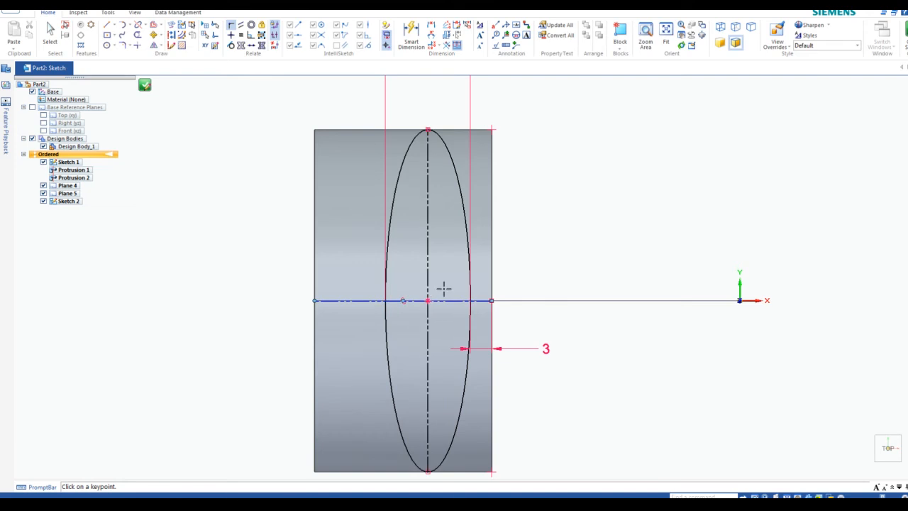
scroll(441, 287, down, 2)
scroll(440, 286, up, 1)
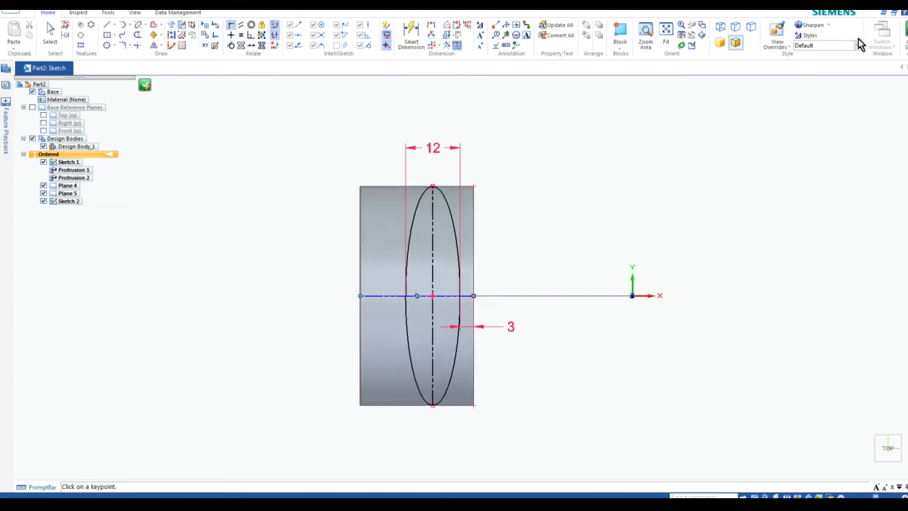
click(904, 32)
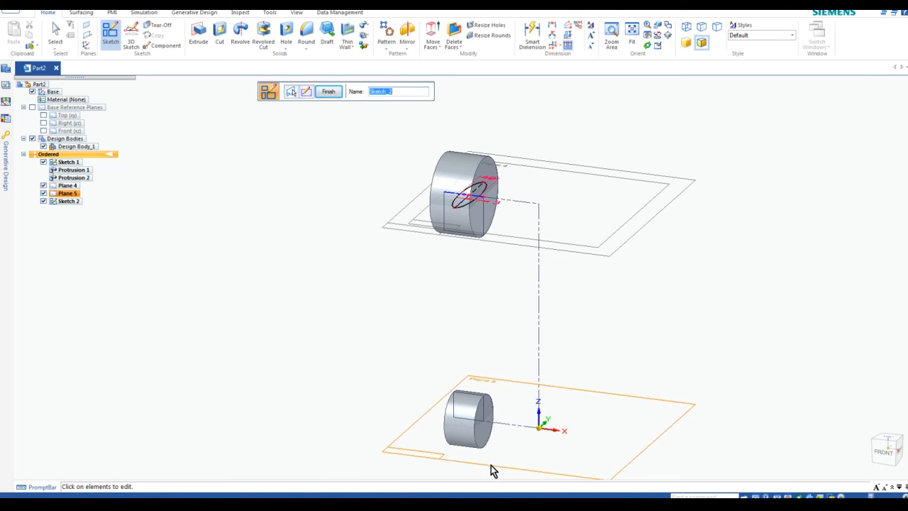
Finish the ellipse sketch and start Sketch 3 on Plane 5
click(327, 92)
key(Escape)
click(112, 39)
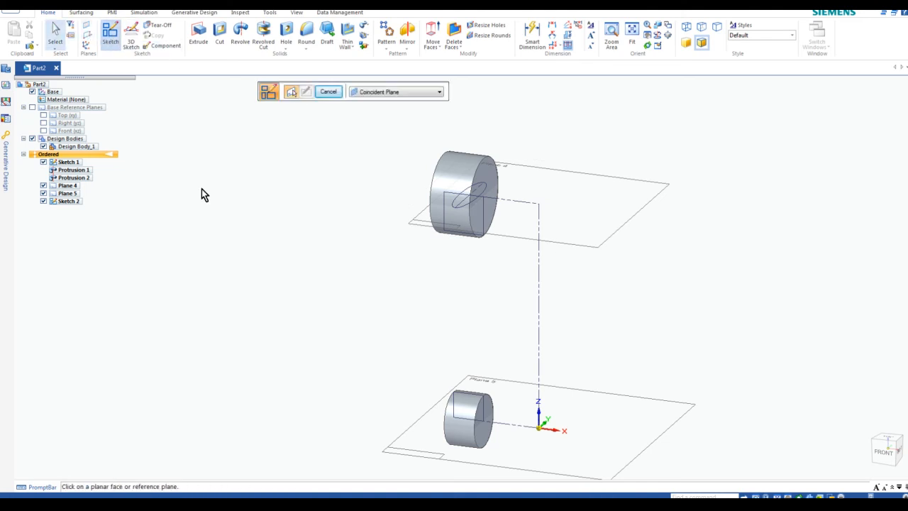
click(479, 465)
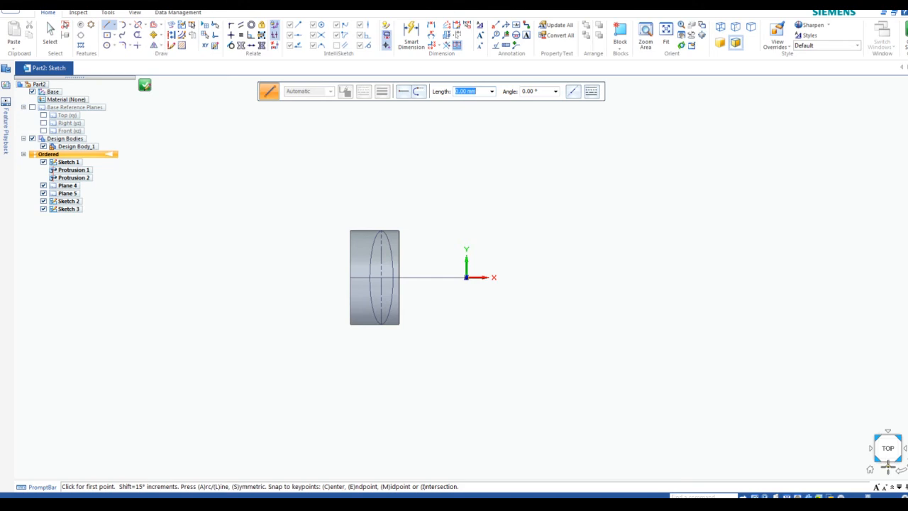
Face the sketch plane and draw a horizontal line across the cylinder, edge to edge
click(887, 465)
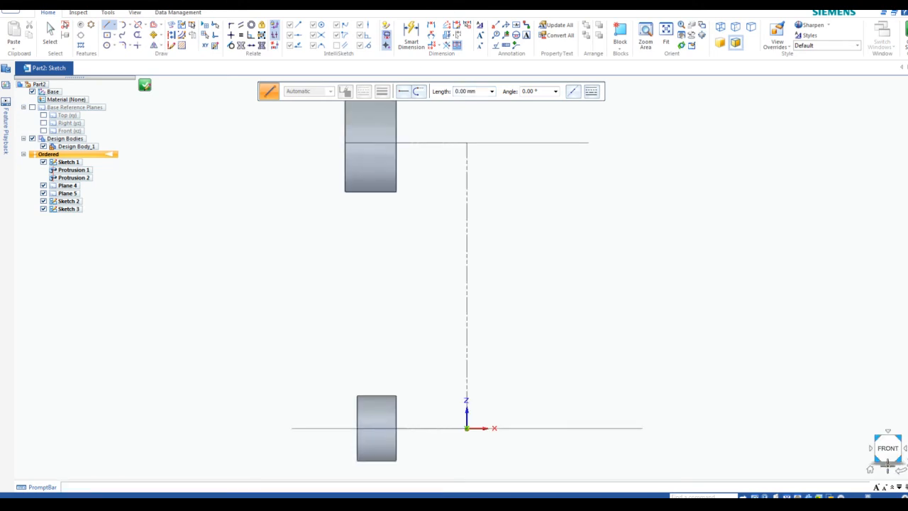
click(888, 464)
scroll(365, 259, up, 5)
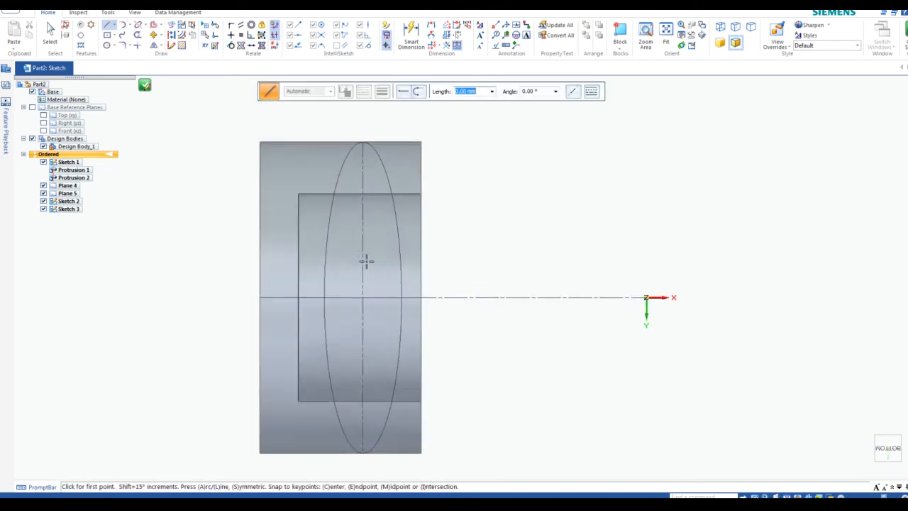
scroll(241, 193, down, 2)
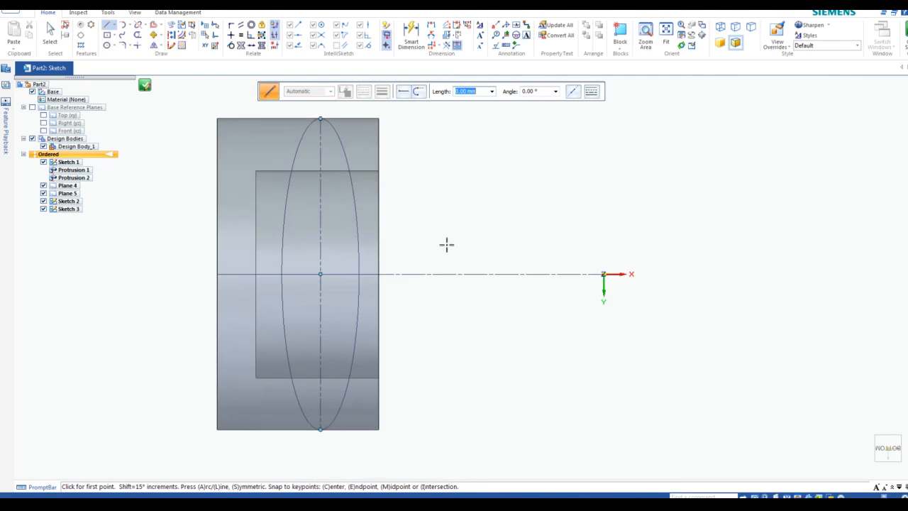
click(107, 27)
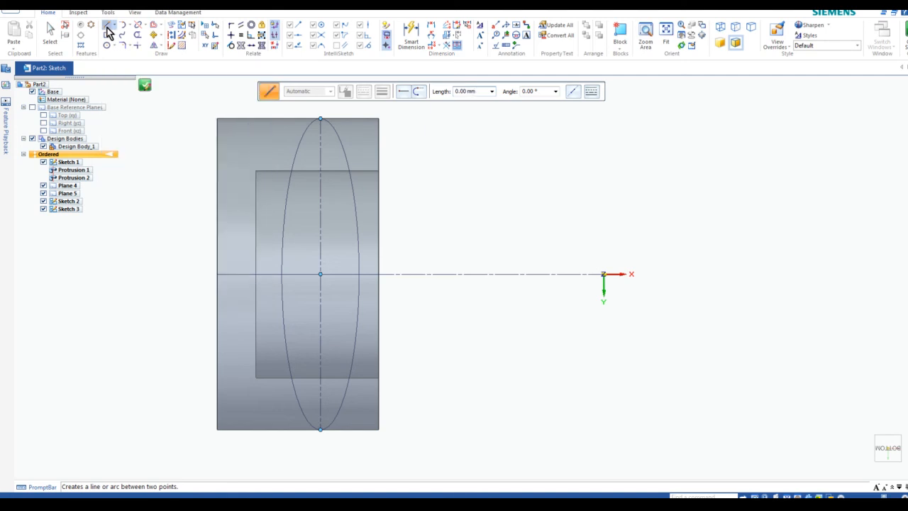
click(256, 274)
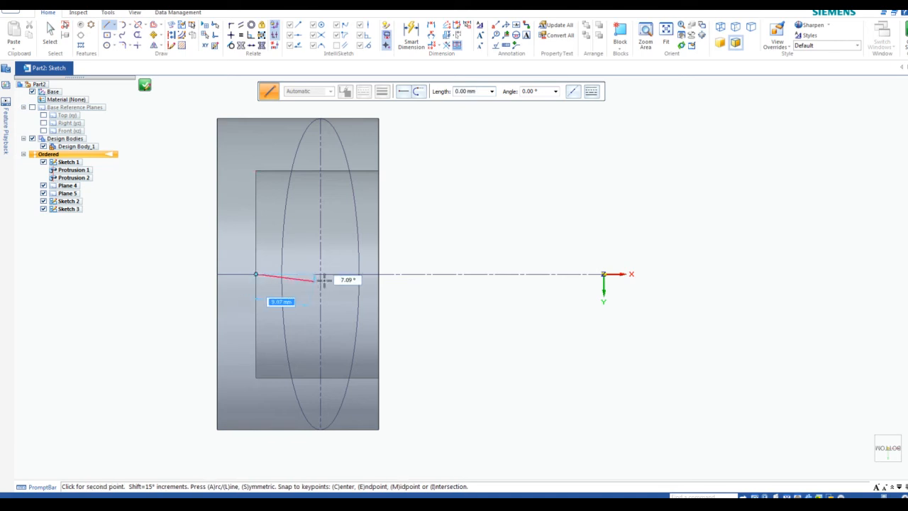
click(379, 274)
right_click(484, 222)
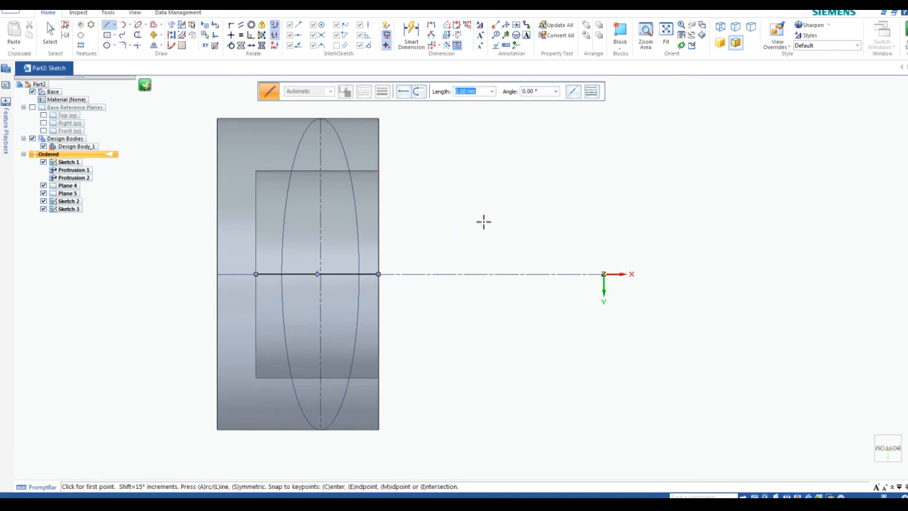
key(Escape)
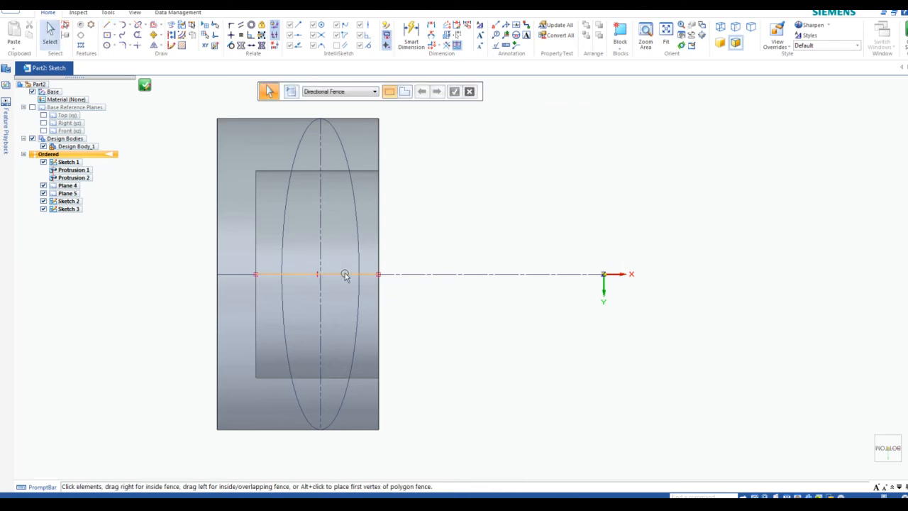
Convert the horizontal line to construction geometry and dismiss the notification
click(345, 274)
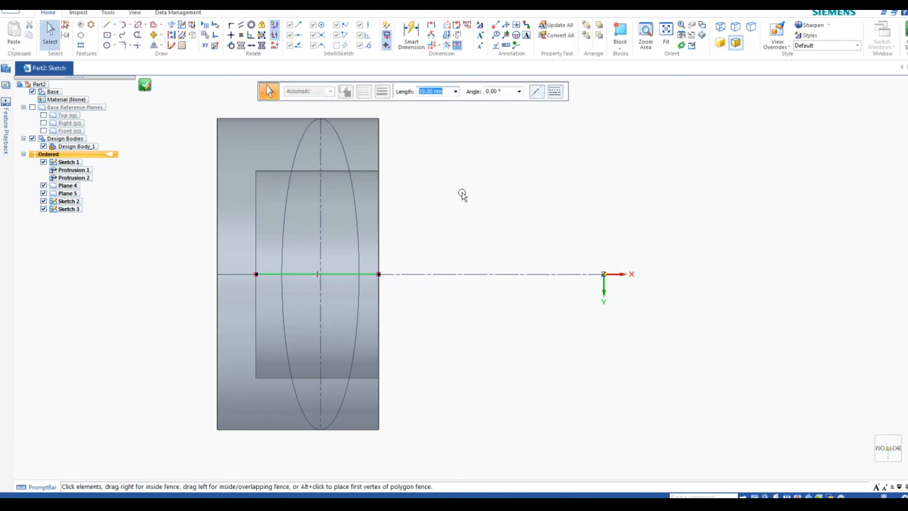
click(171, 34)
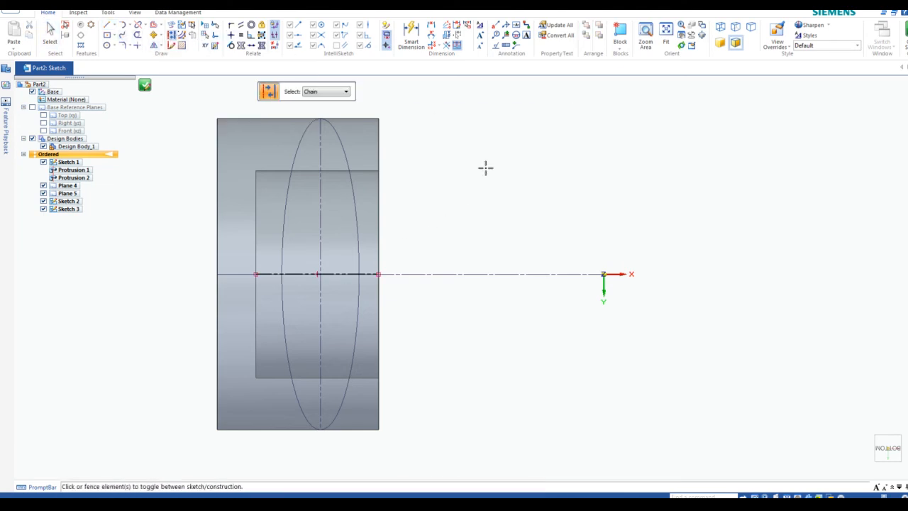
key(Escape)
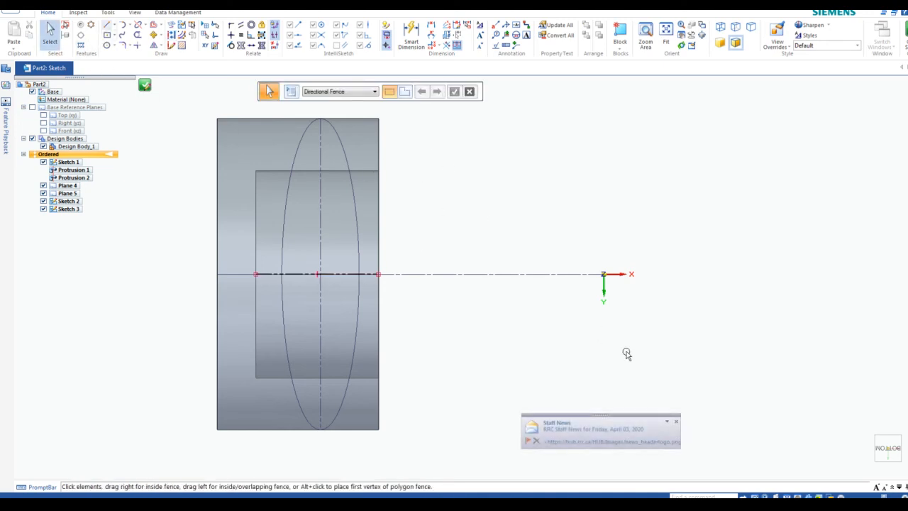
click(677, 424)
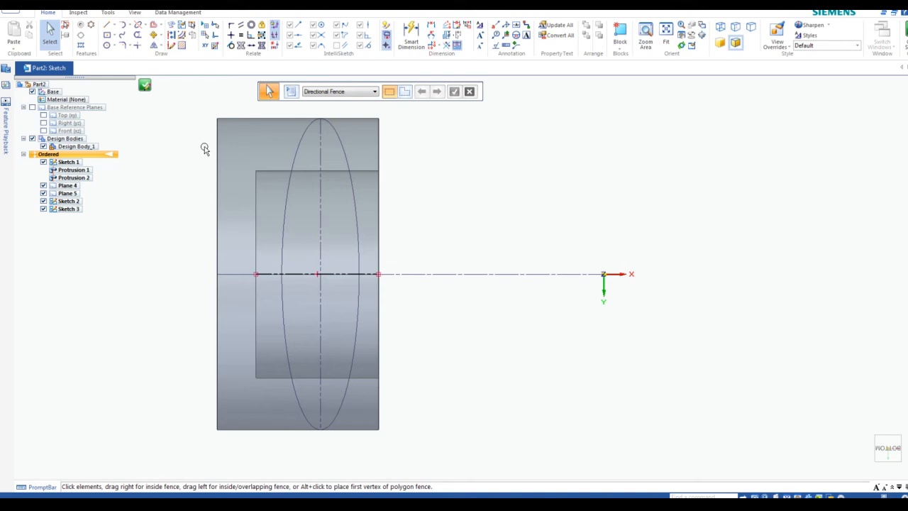
Draw a vertical line across the horizontal axis, from near the shank's top to bottom
click(107, 27)
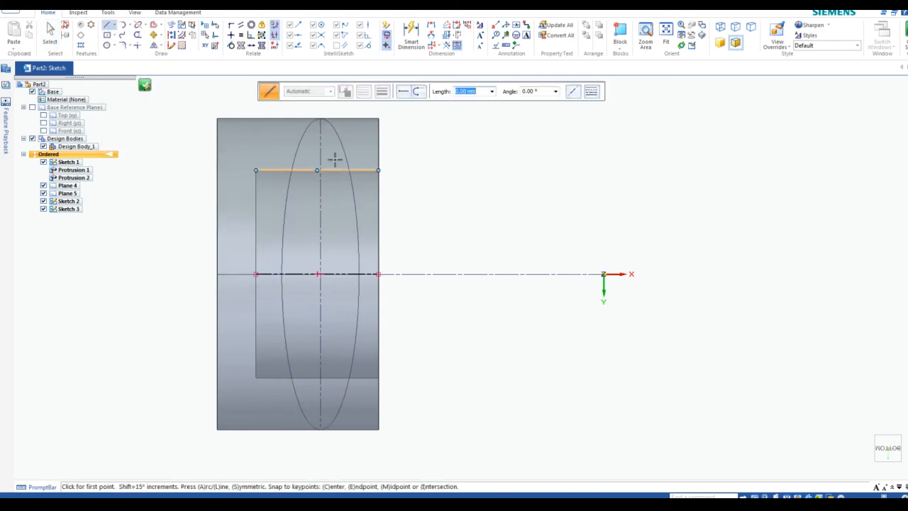
click(335, 159)
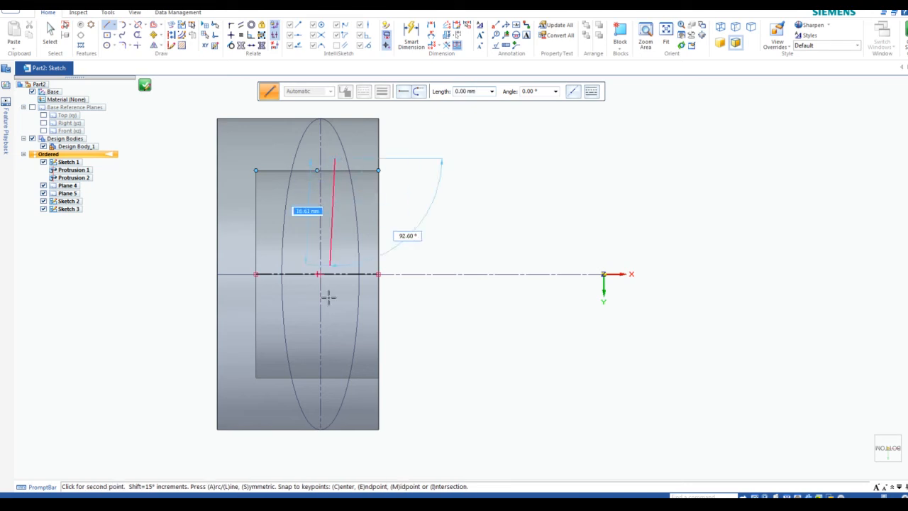
click(335, 393)
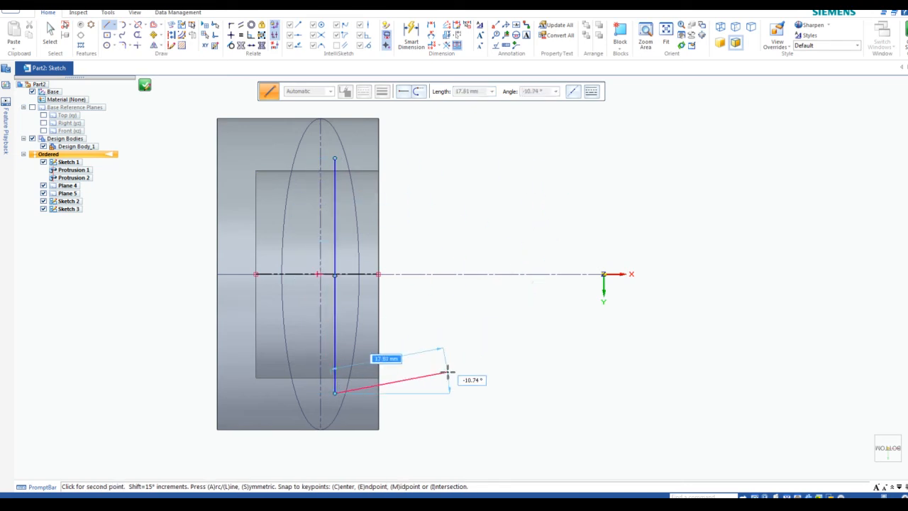
key(Escape)
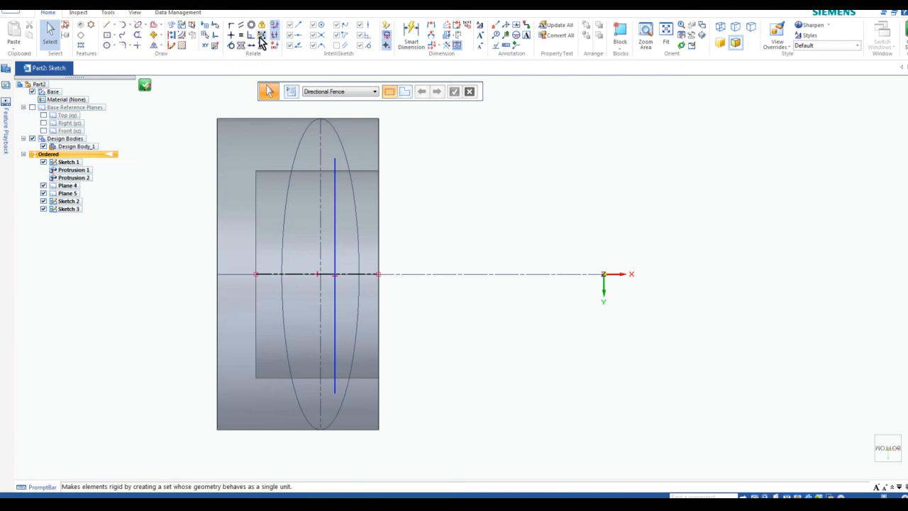
Connect the vertical line's ends to the shank's top and bottom edges
click(137, 34)
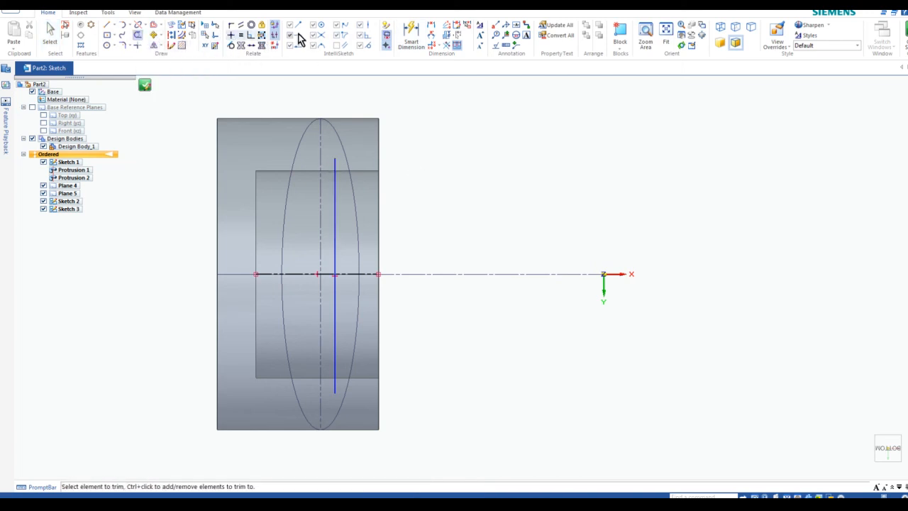
click(231, 27)
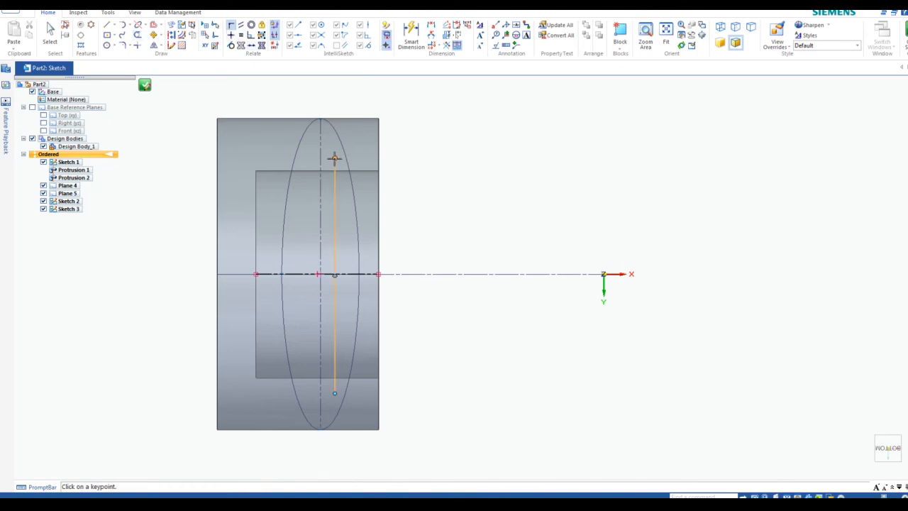
click(335, 157)
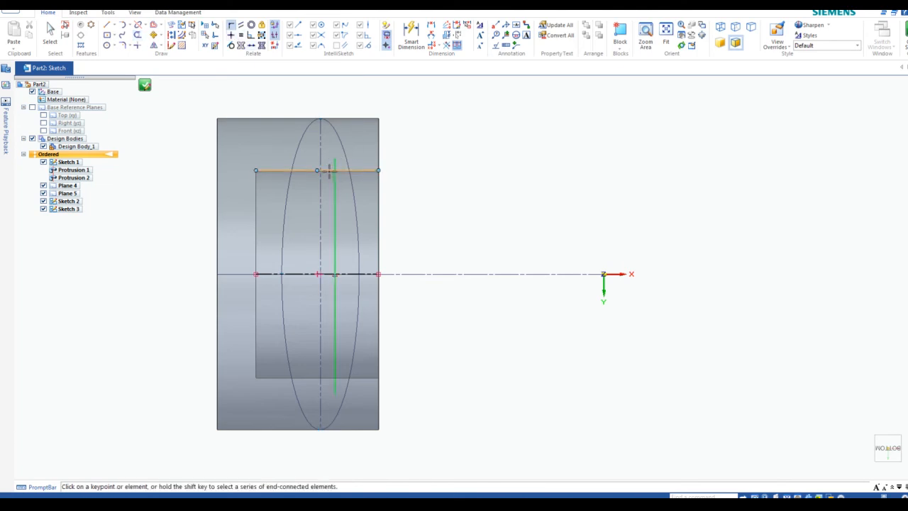
click(330, 171)
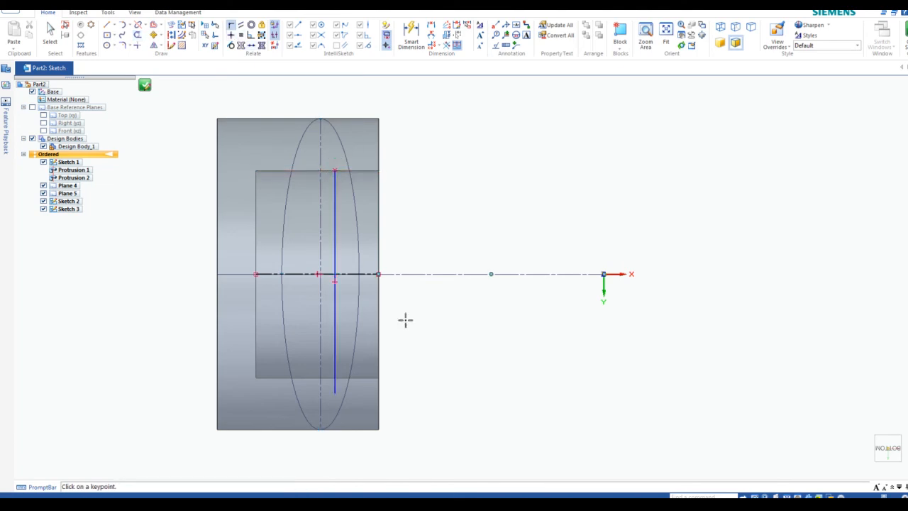
click(334, 390)
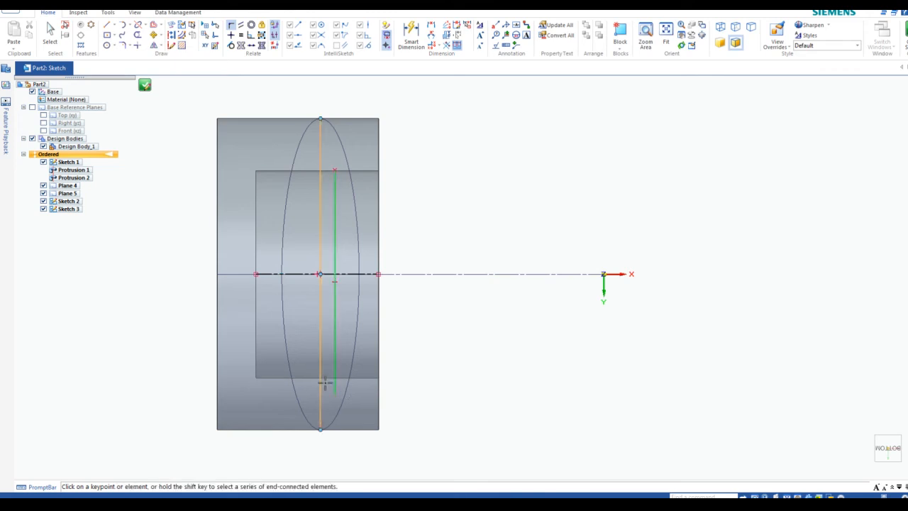
click(328, 378)
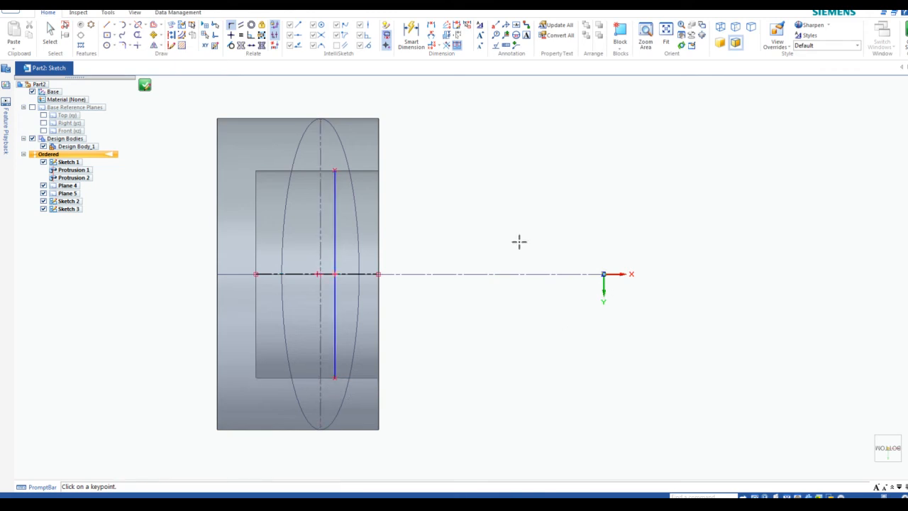
key(Escape)
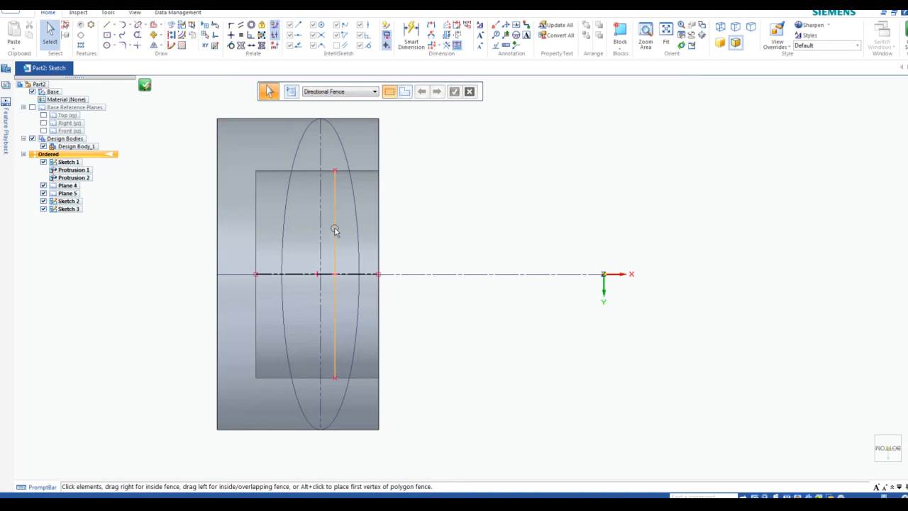
Make the vertical line construction geometry
click(335, 231)
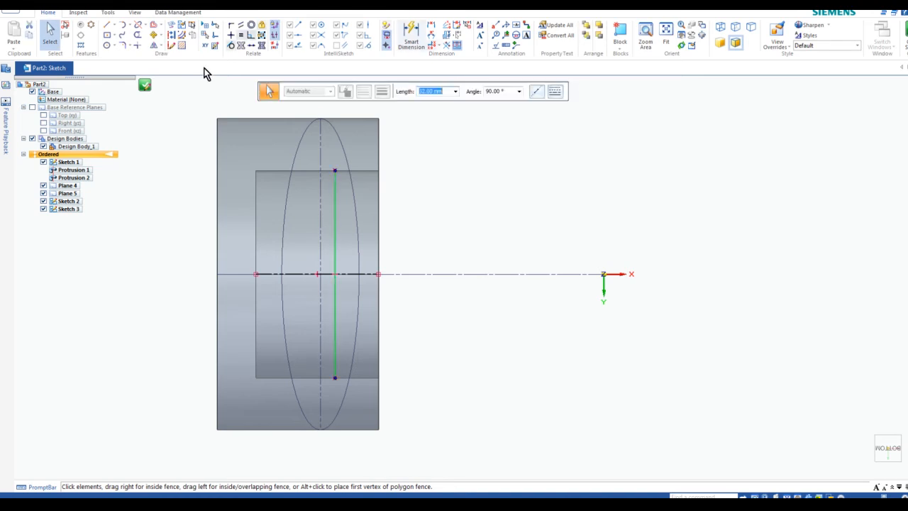
click(171, 37)
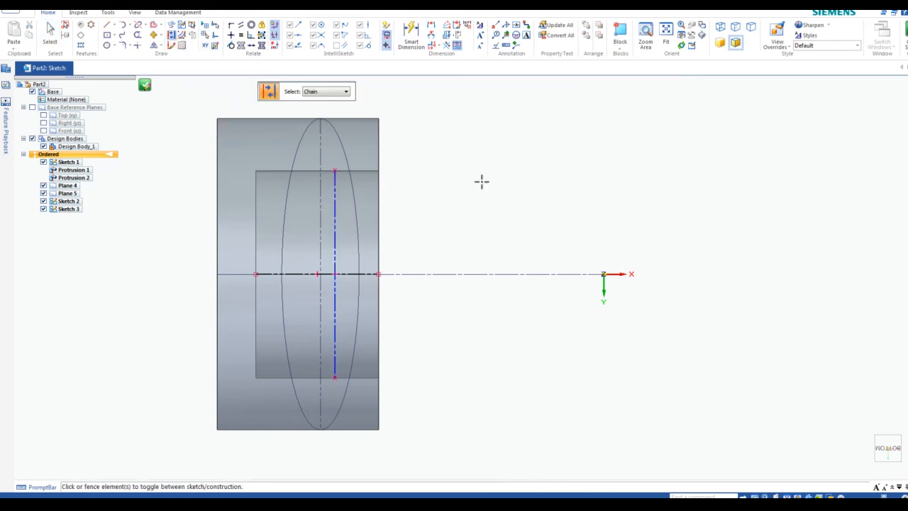
key(Escape)
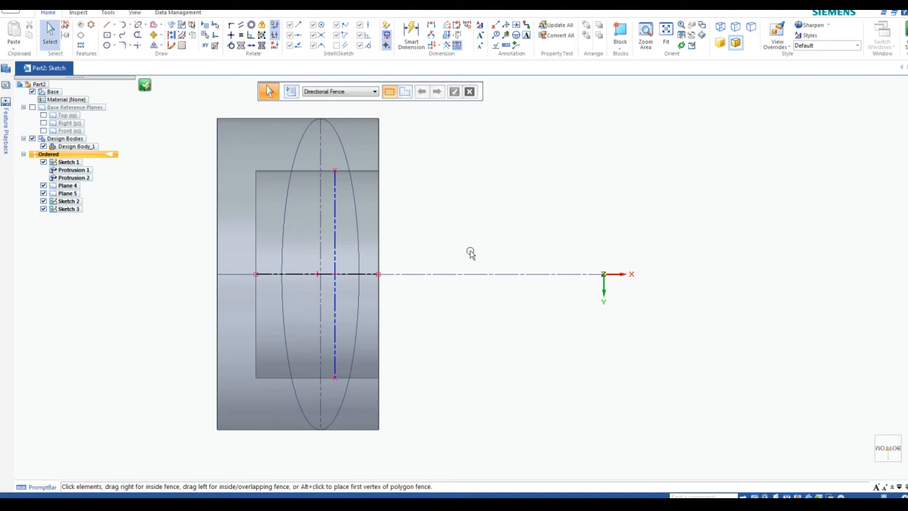
click(114, 47)
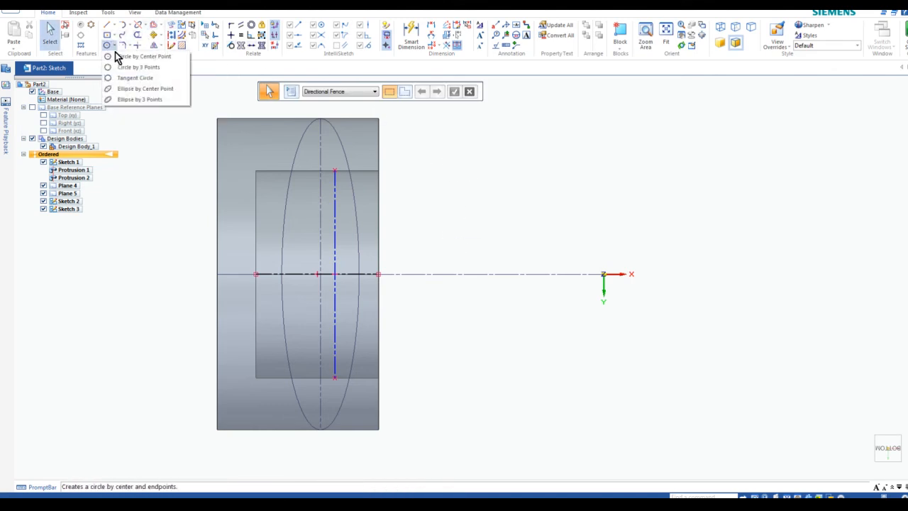
Draw a 16 mm tall centre-point ellipse at the construction lines' intersection
click(128, 91)
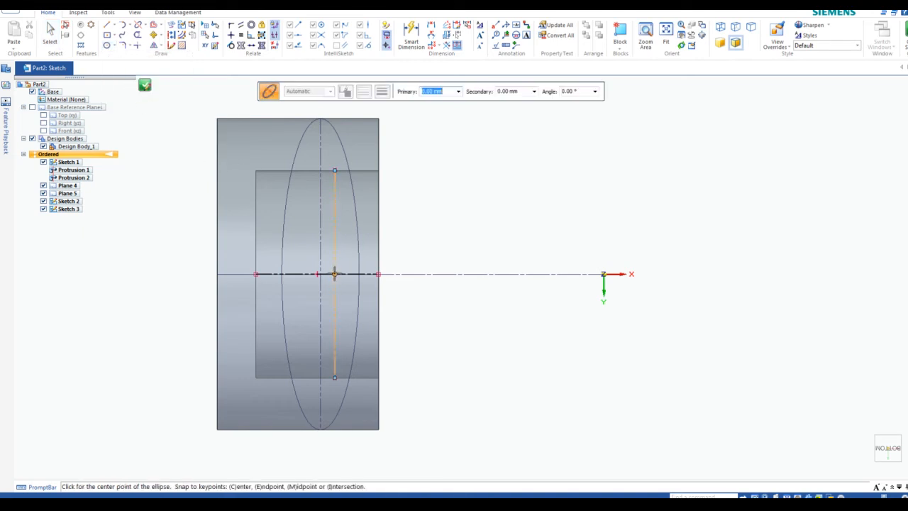
click(334, 274)
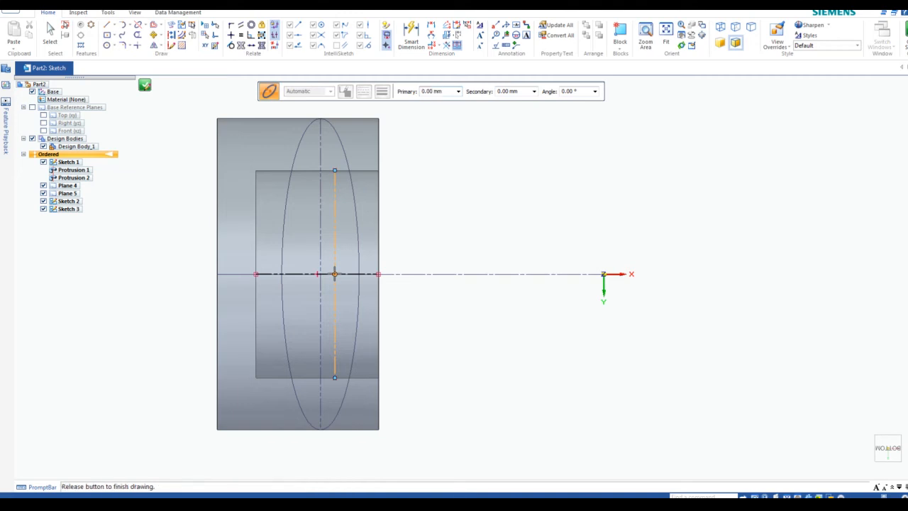
click(334, 170)
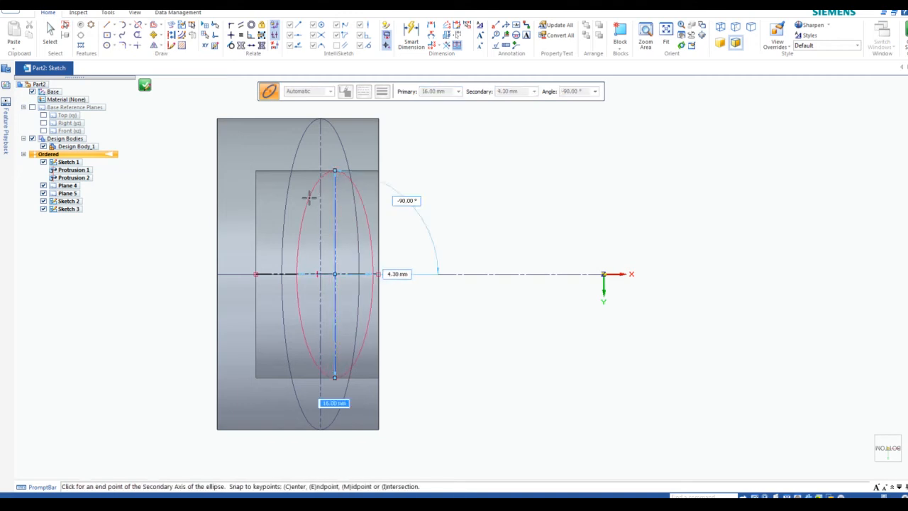
click(313, 199)
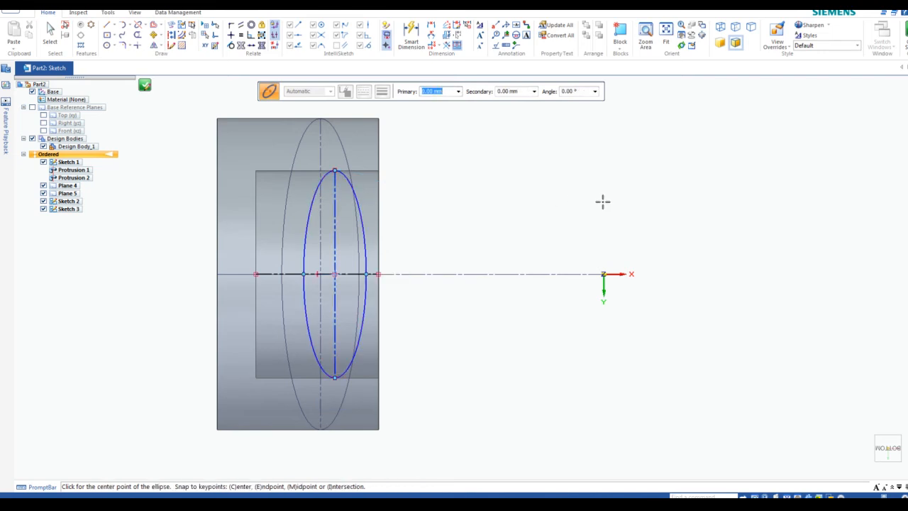
Dimension the ellipse's width to 12 mm
click(432, 29)
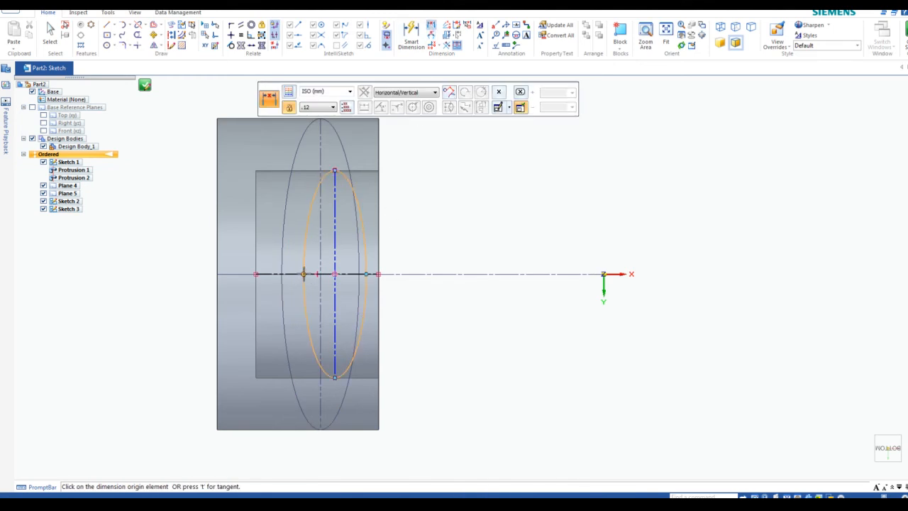
click(303, 275)
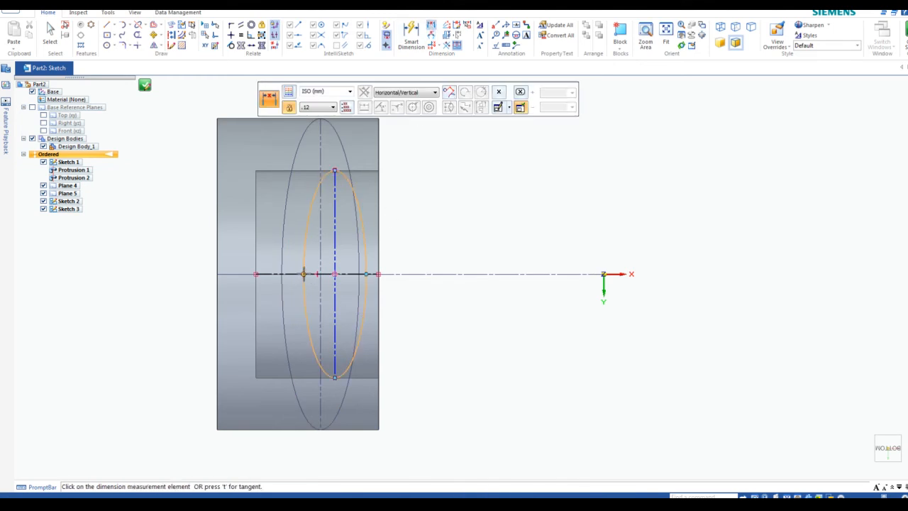
click(366, 275)
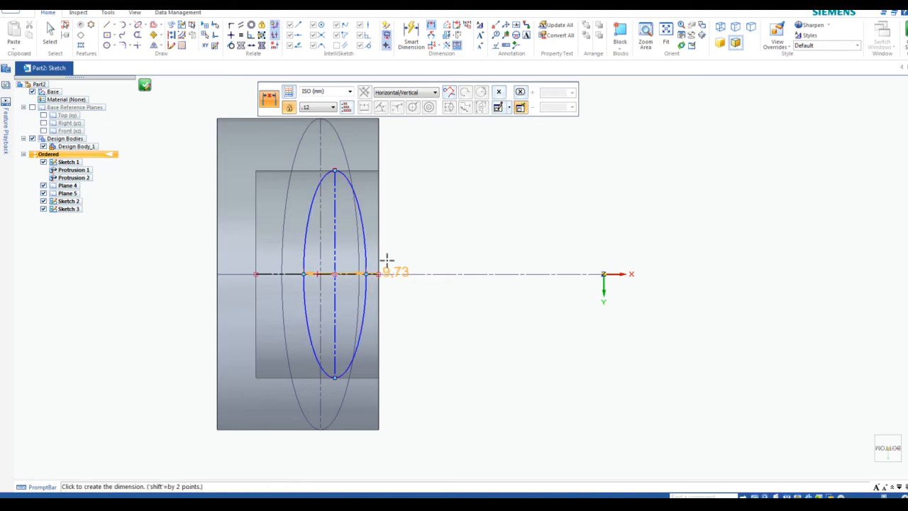
click(417, 207)
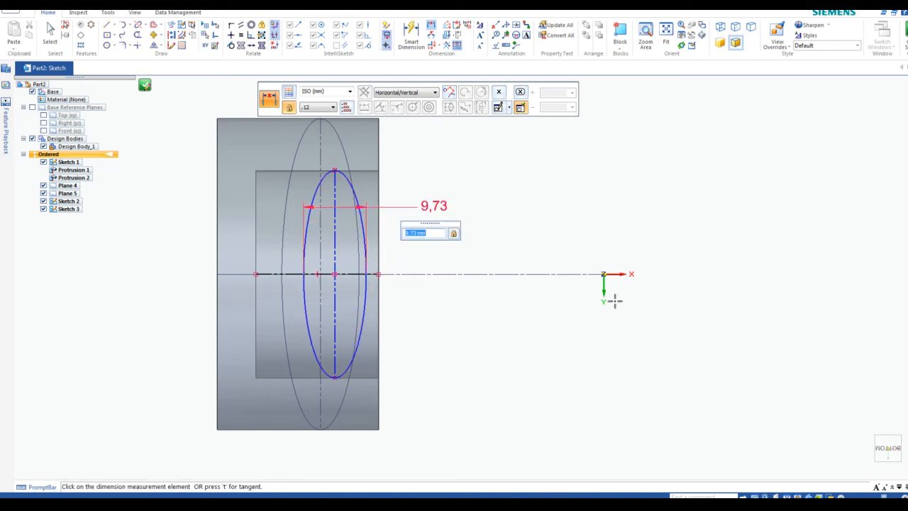
text(12)
key(Return)
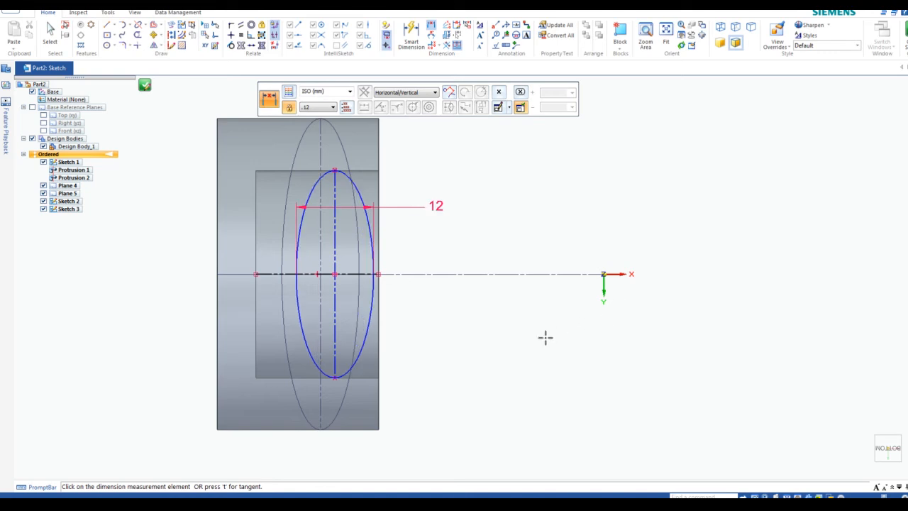
key(Escape)
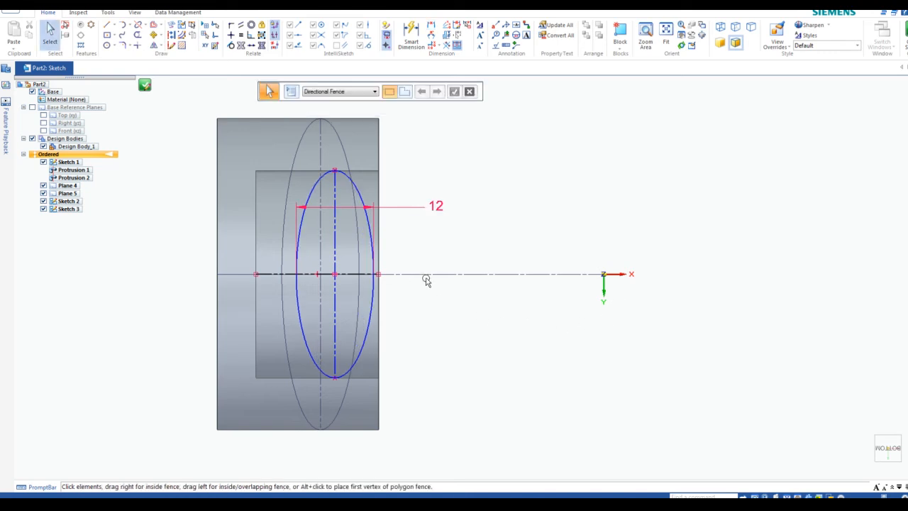
Set a 3 mm distance from the line's endpoint to the ellipse edge
click(434, 29)
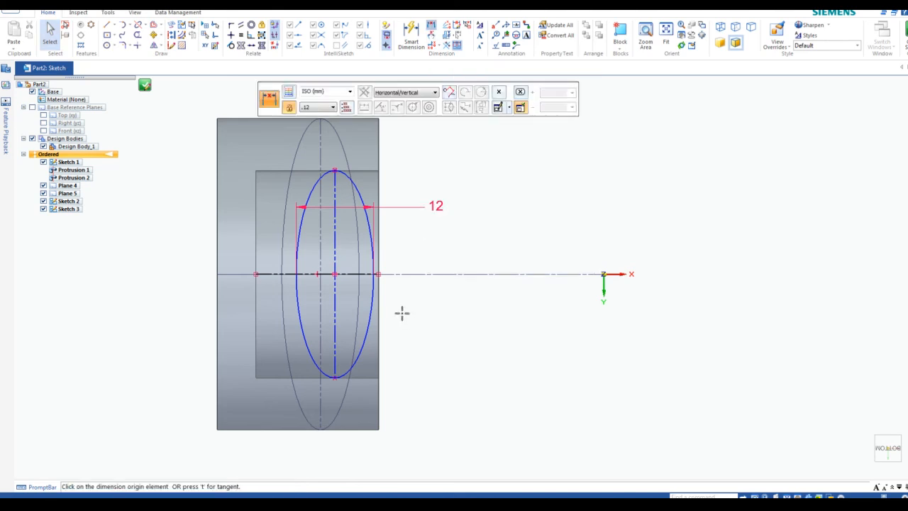
scroll(377, 278, up, 3)
click(358, 262)
click(369, 262)
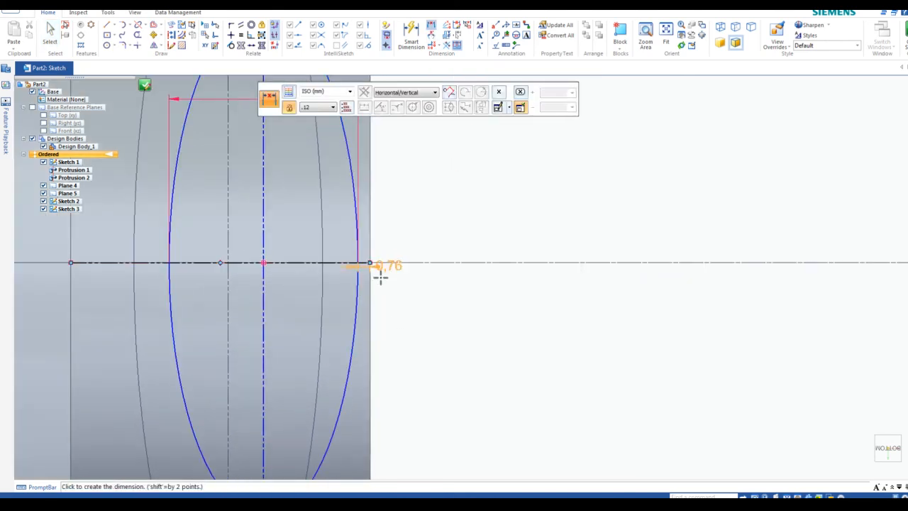
click(462, 321)
text(3)
key(Return)
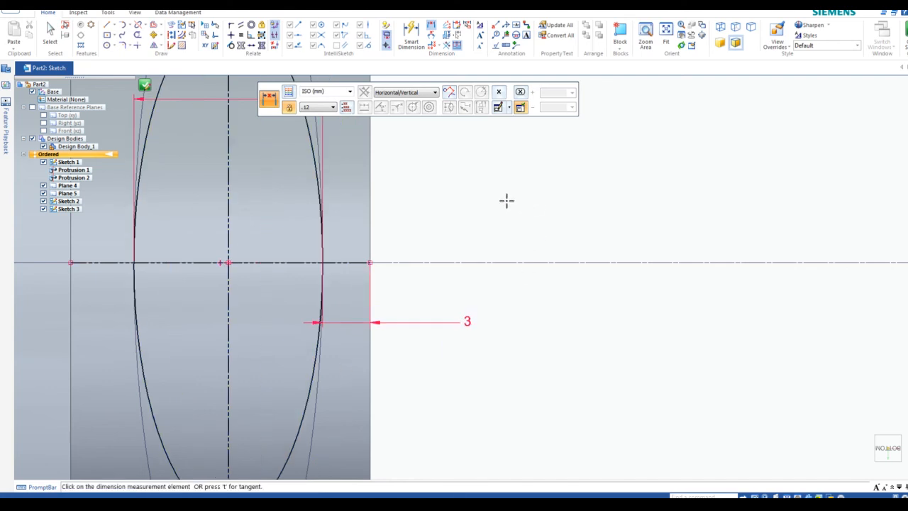
scroll(395, 225, down, 3)
scroll(348, 170, up, 2)
scroll(325, 192, down, 2)
scroll(339, 225, up, 2)
scroll(340, 222, down, 2)
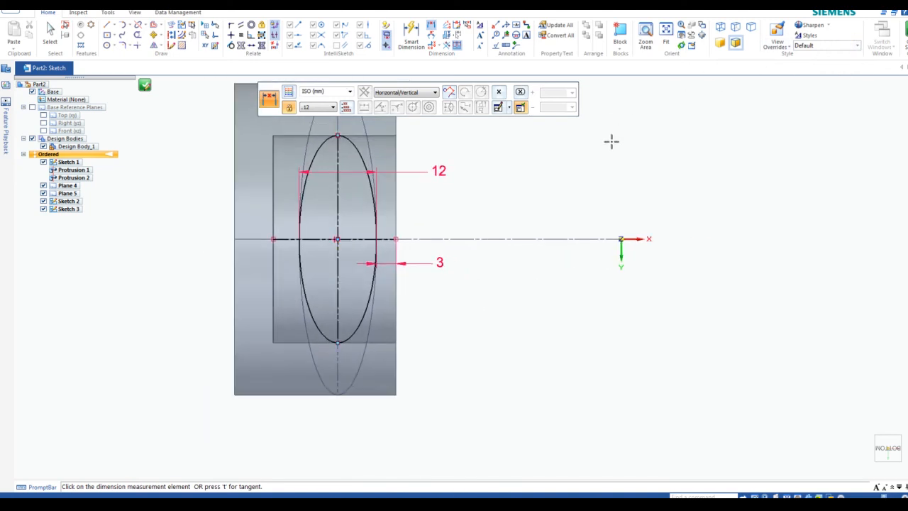
key(Escape)
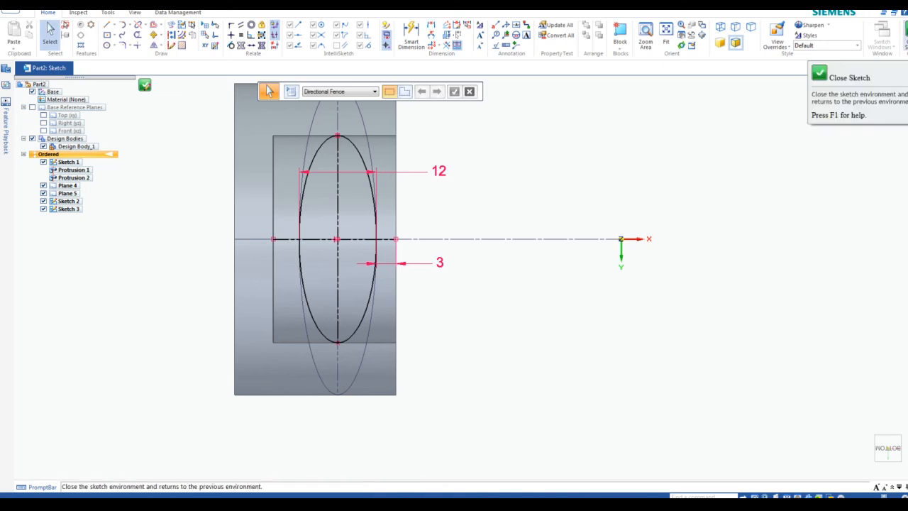
Close and finish Sketch 3, returning to the 3-D part
click(906, 30)
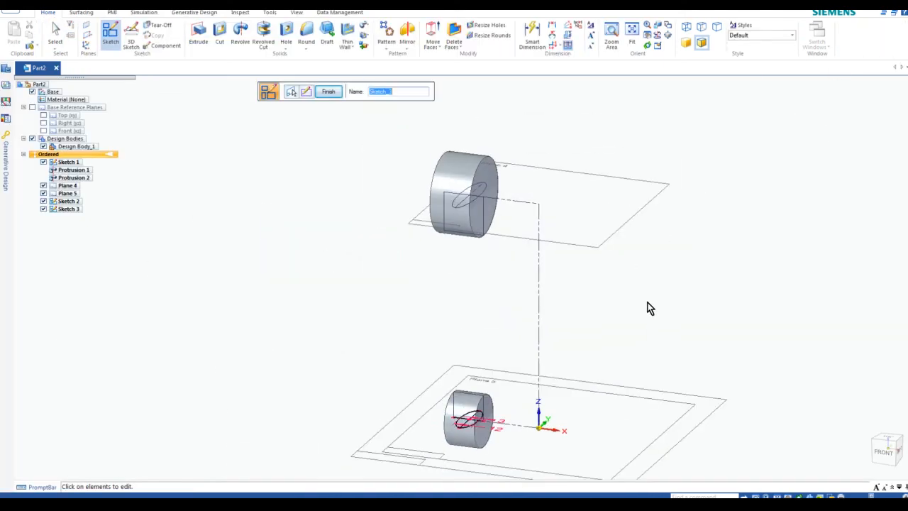
click(328, 92)
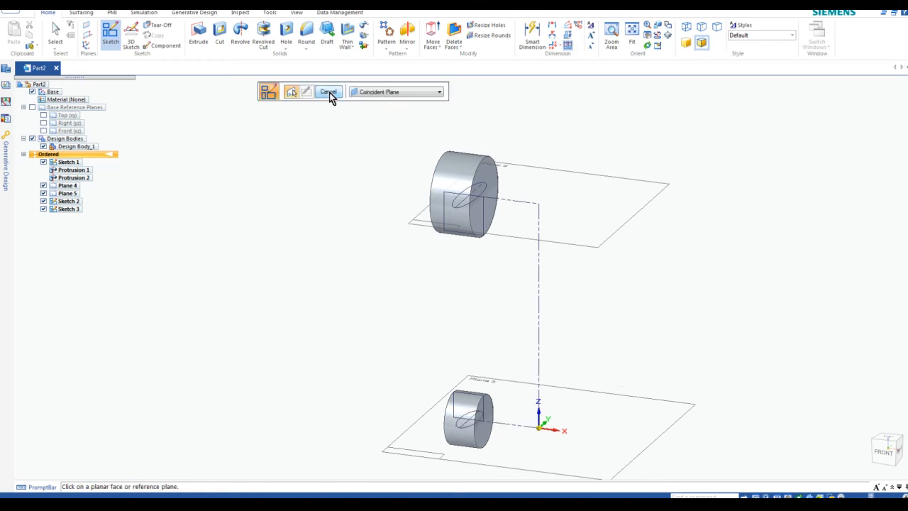
key(Escape)
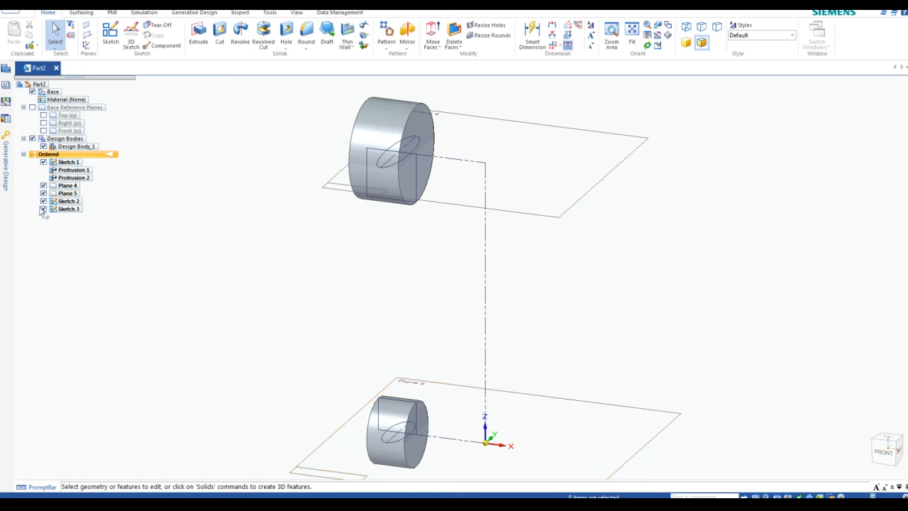
Hide Plane 4 and Plane 5, then check both cylinder protrusions
click(43, 186)
click(43, 193)
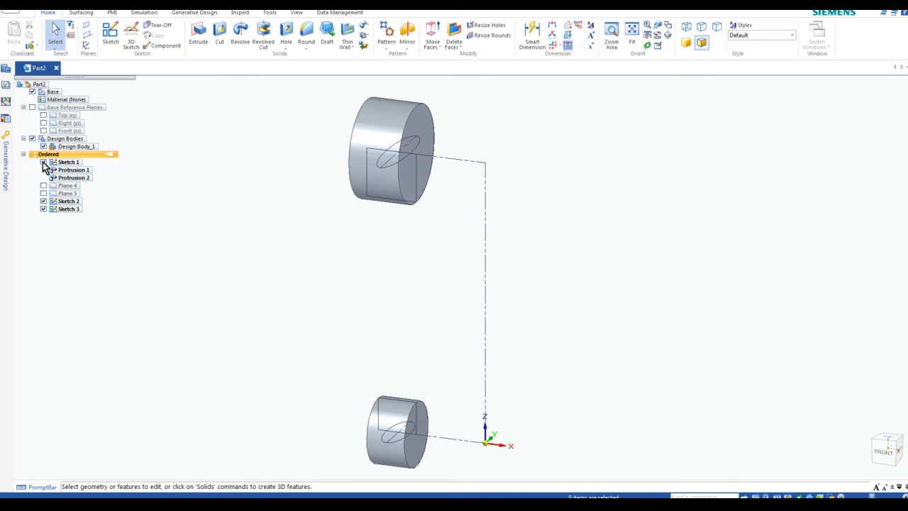
click(399, 162)
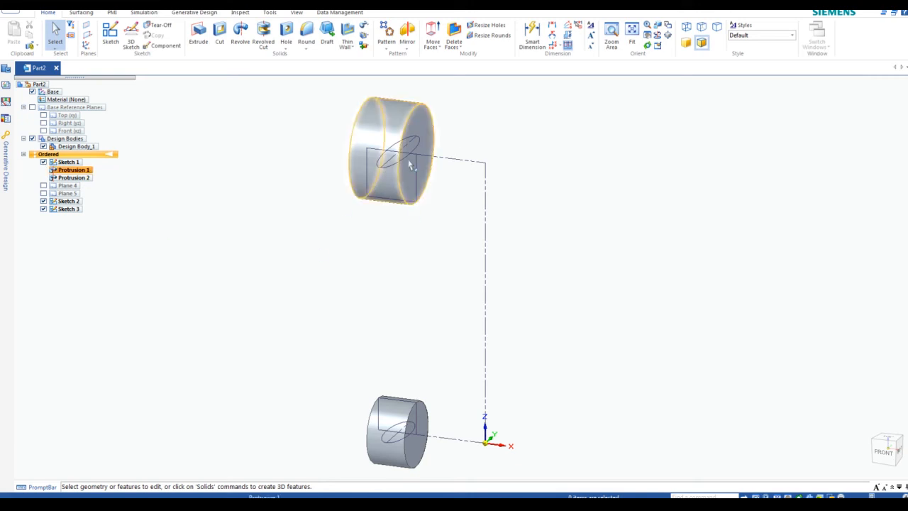
click(398, 426)
click(145, 141)
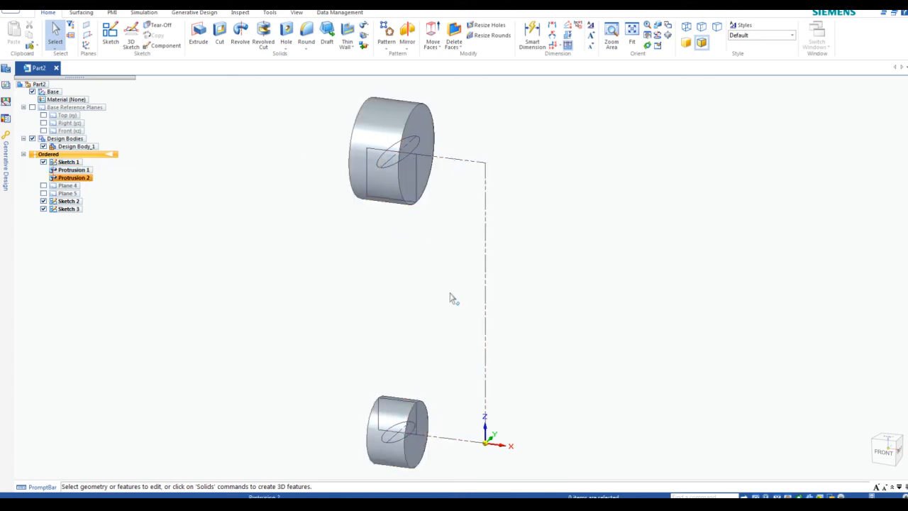
Show the Add list of material-adding features such as Sweep and Loft
scroll(442, 289, up, 1)
scroll(442, 290, down, 1)
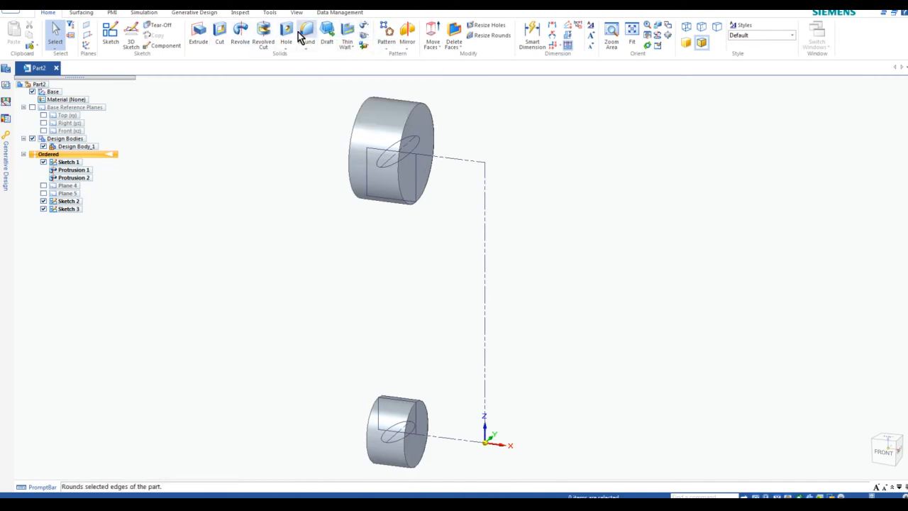
click(368, 30)
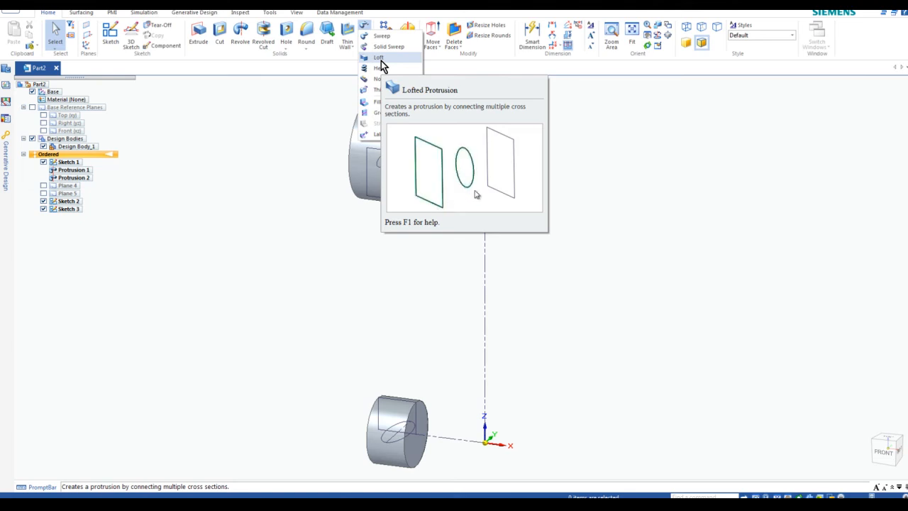
Loft a protrusion from the upper cylinder's ellipse to the lower cylinder's ellipse
click(379, 58)
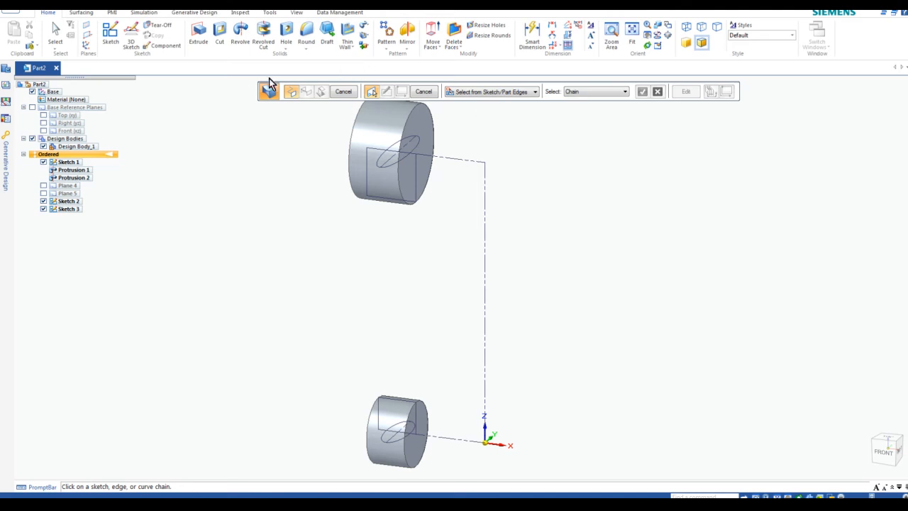
click(535, 93)
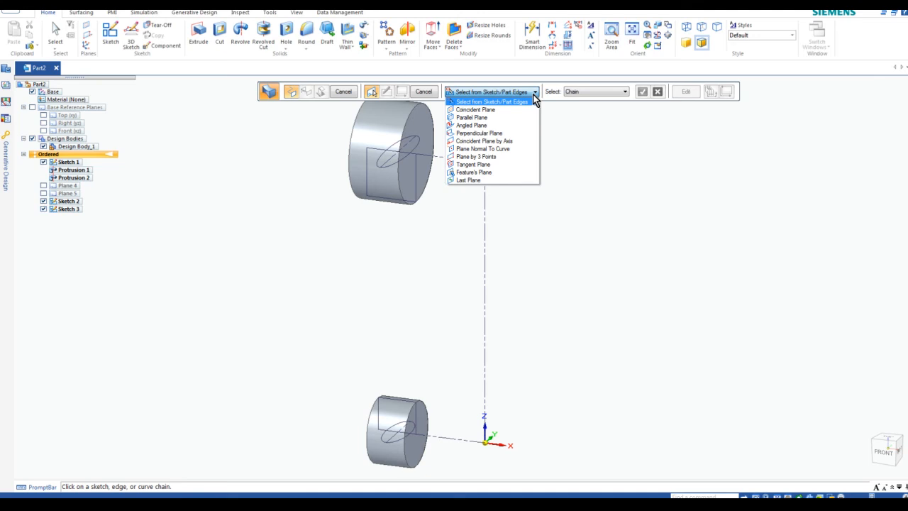
click(534, 100)
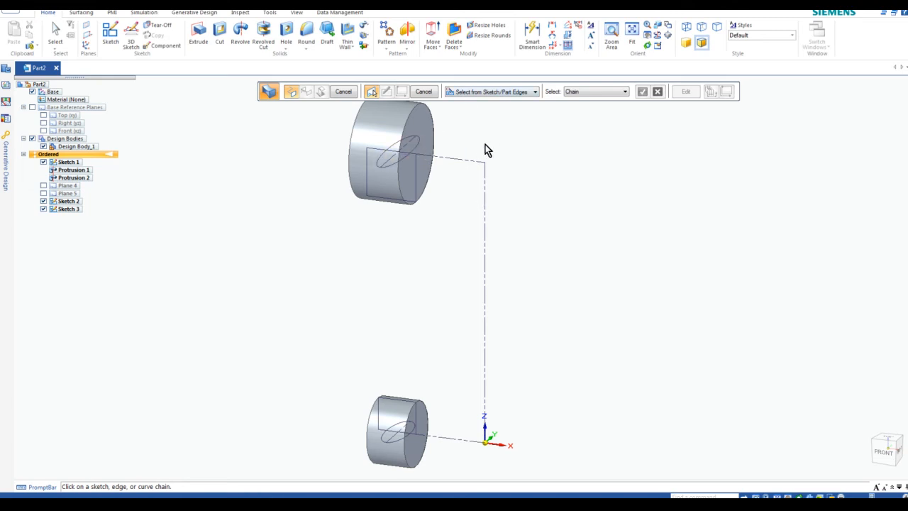
click(389, 172)
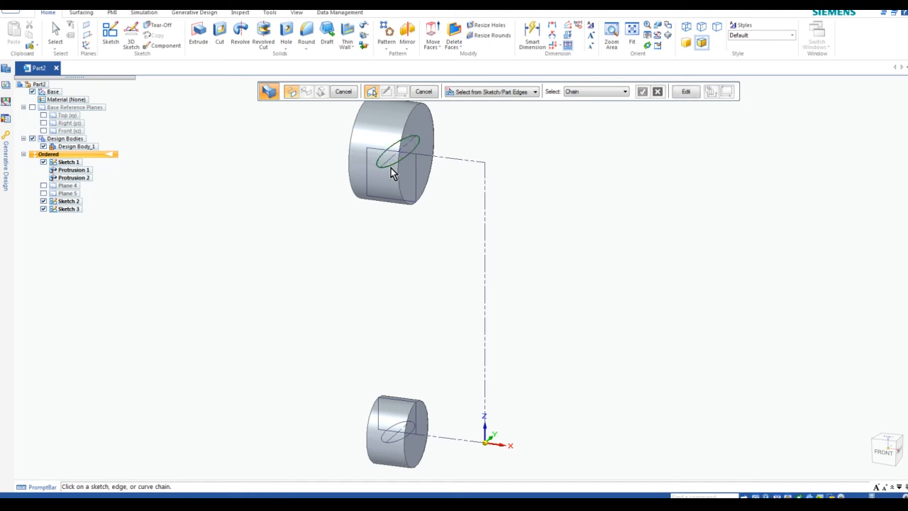
click(395, 431)
click(343, 93)
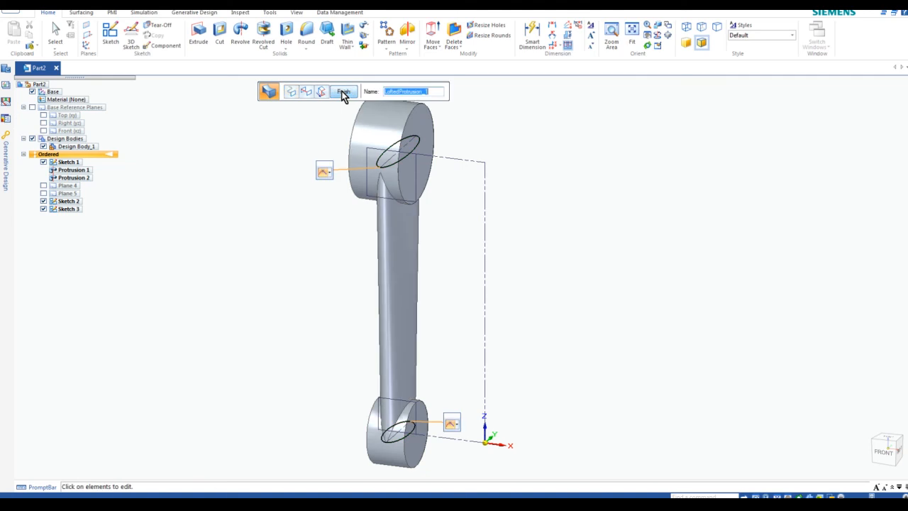
click(343, 93)
key(Escape)
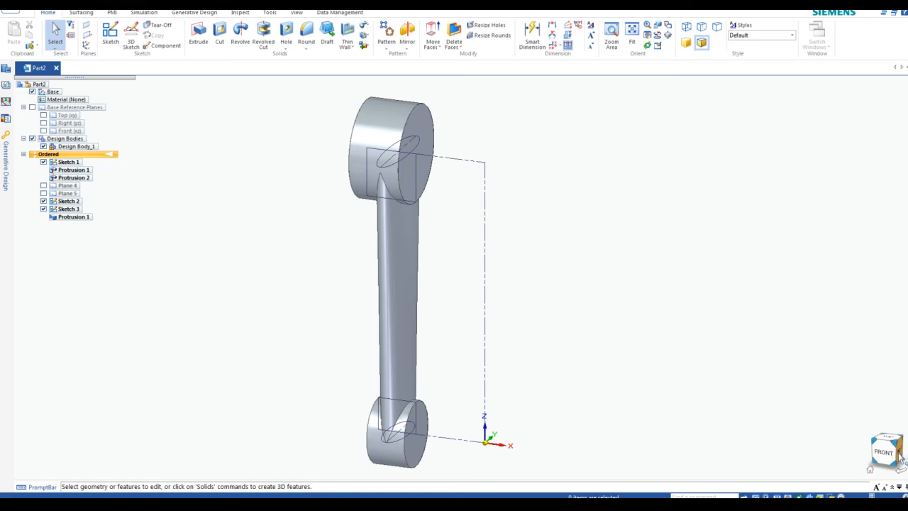
View the linkage from the right, return to isometric, and start a new sketch
click(901, 460)
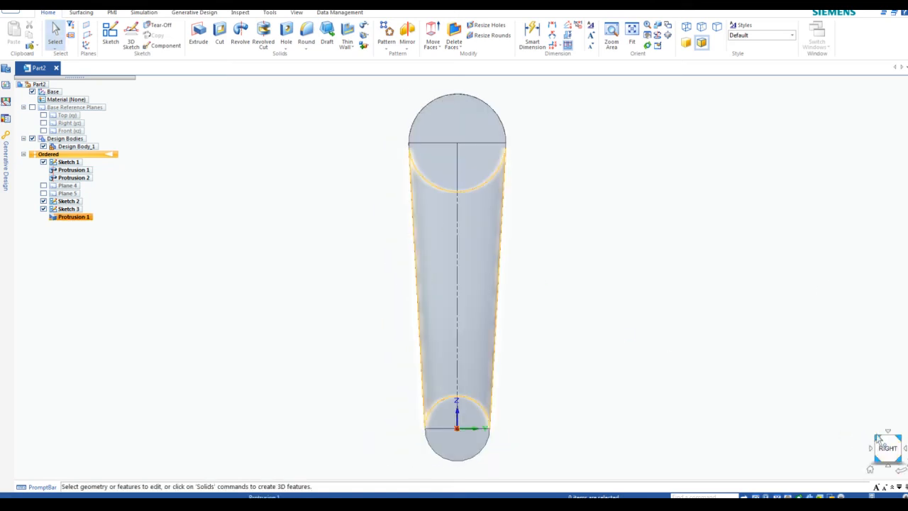
click(879, 439)
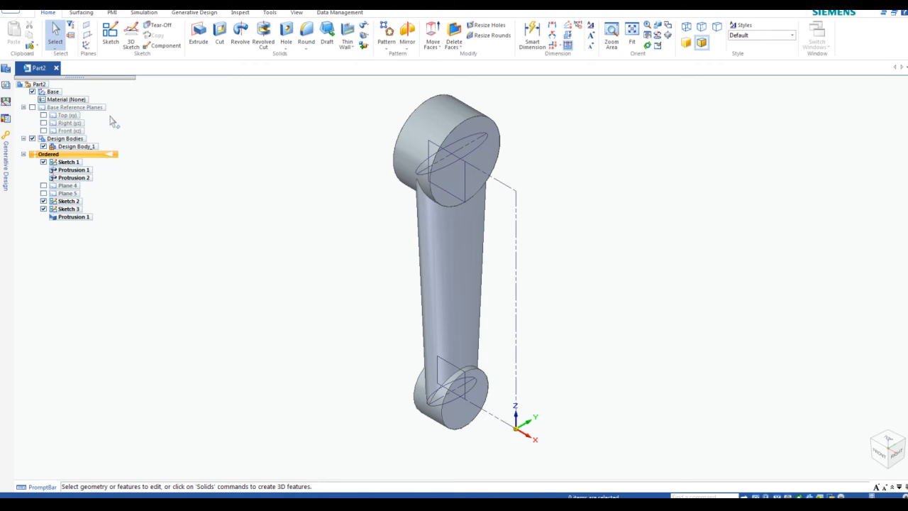
click(111, 39)
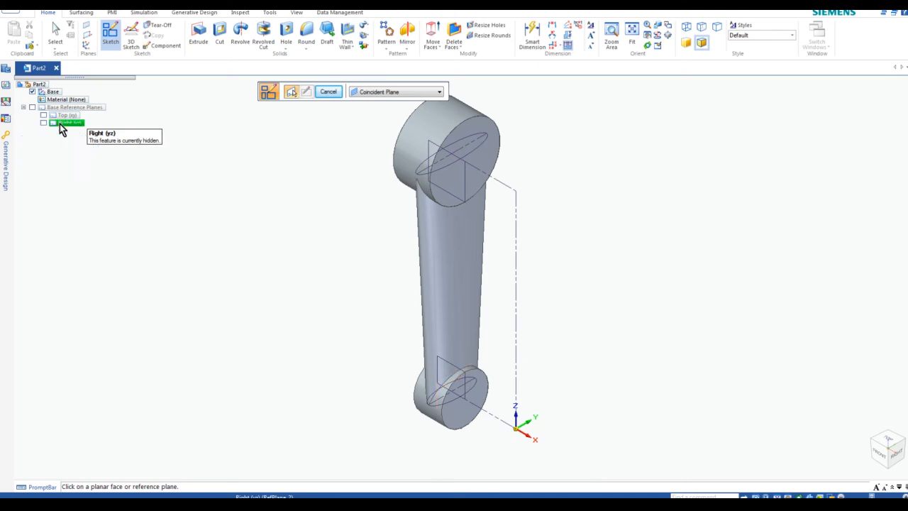
Place Sketch 4 on the Right (yz) plane and view the part straight from the right
click(60, 124)
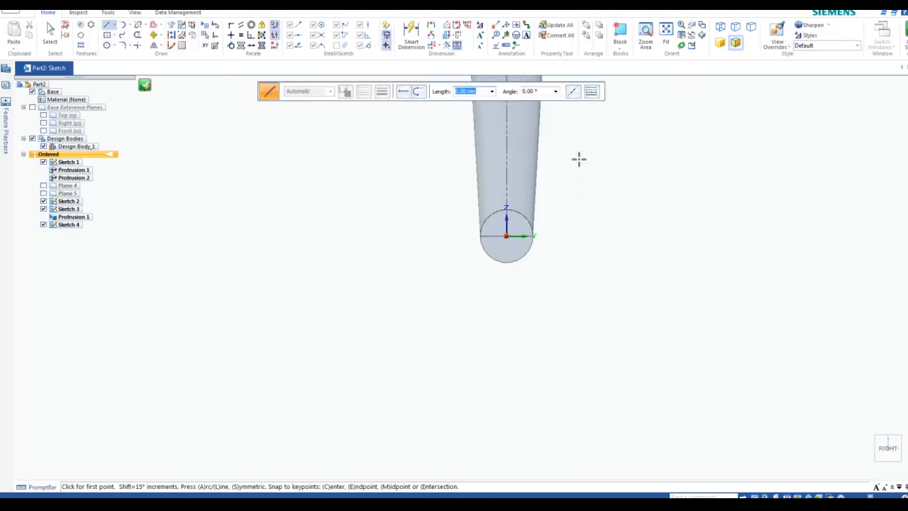
shift+middle_drag(581, 161, 499, 319)
scroll(499, 319, up, 2)
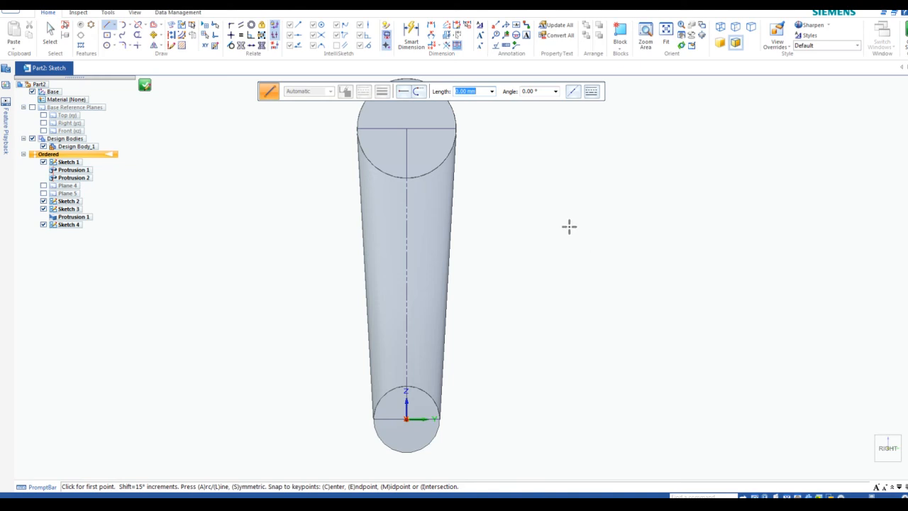
middle_drag(565, 226, 585, 234)
scroll(685, 330, up, 2)
click(892, 451)
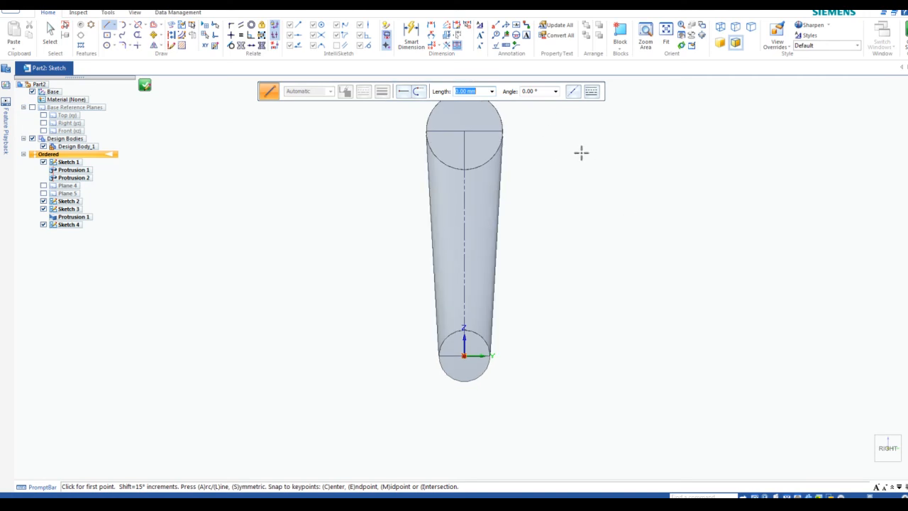
Select the plain straight Line tool for drawing
click(111, 31)
scroll(685, 197, up, 1)
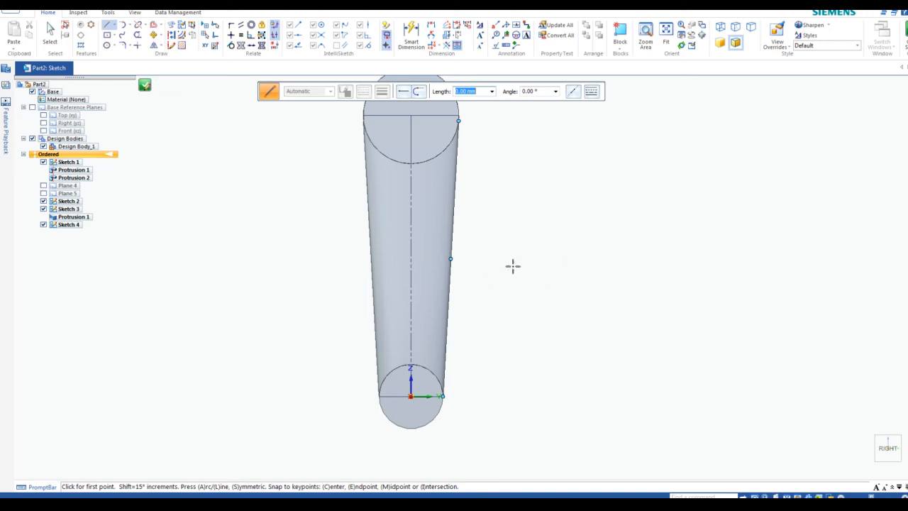
click(117, 30)
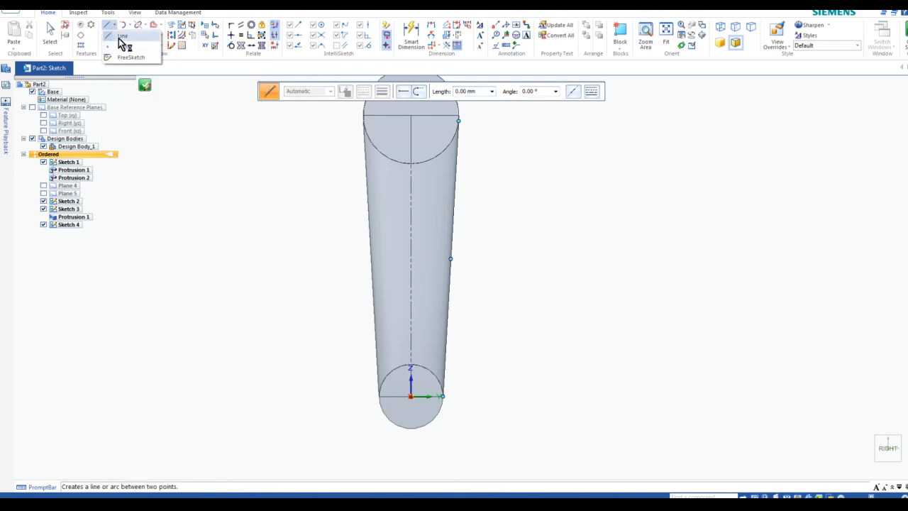
click(117, 41)
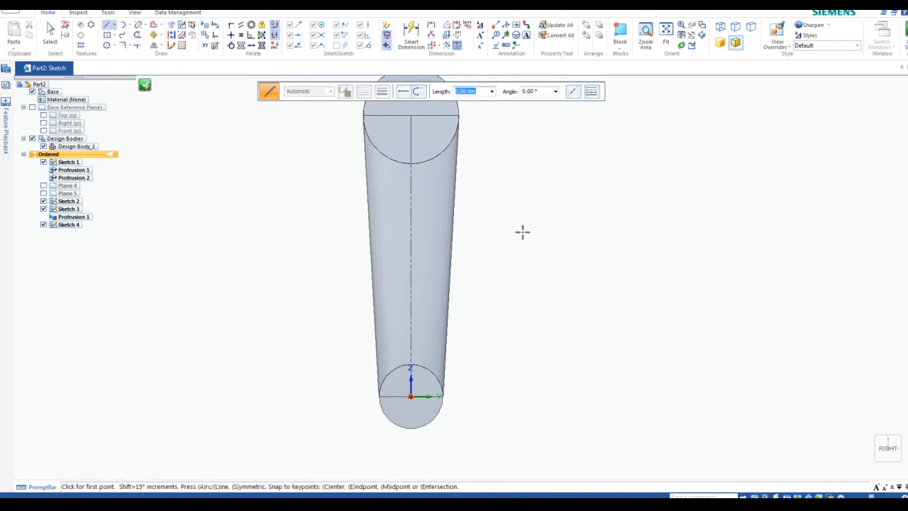
Draw a closed slot right of the shank: top and bottom lines joined by semicircular ends
click(522, 231)
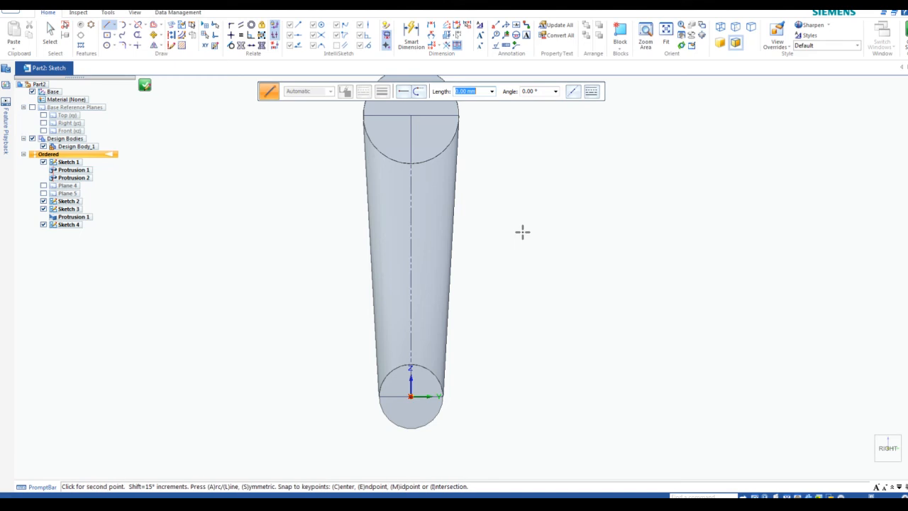
click(666, 232)
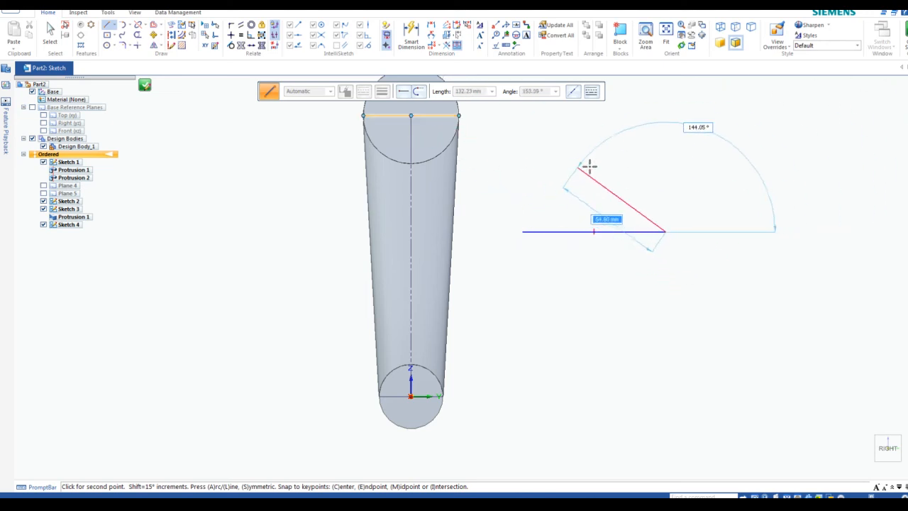
click(418, 93)
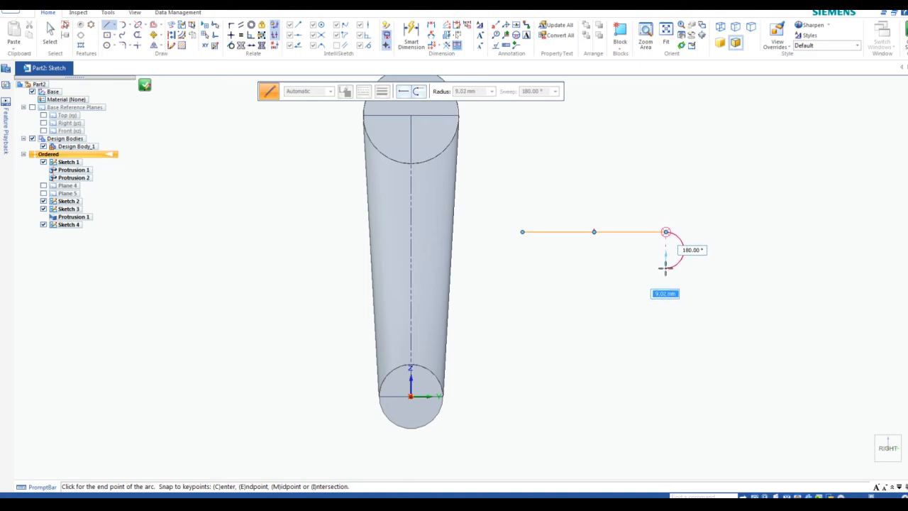
click(666, 269)
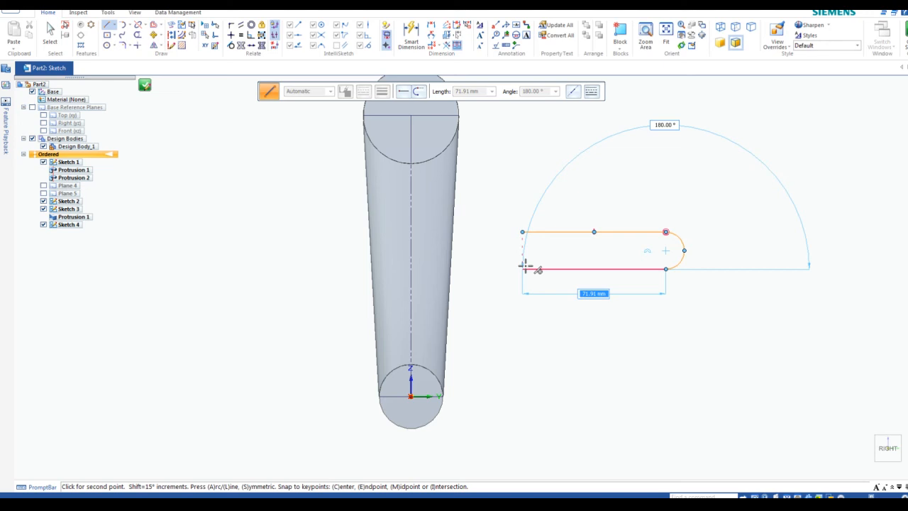
click(523, 268)
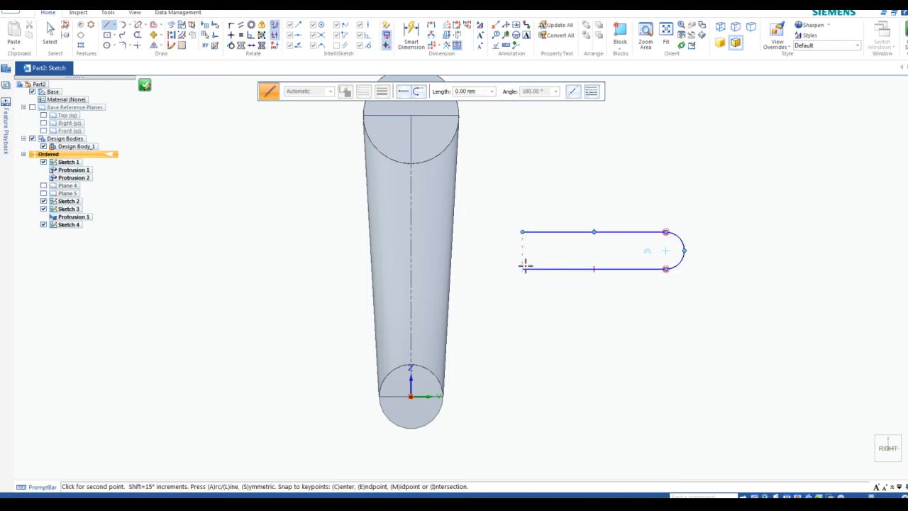
click(419, 93)
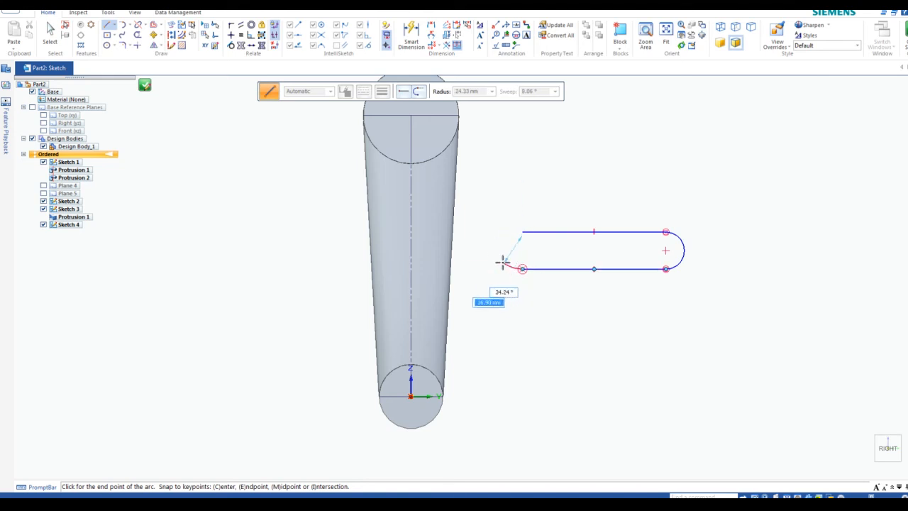
click(522, 232)
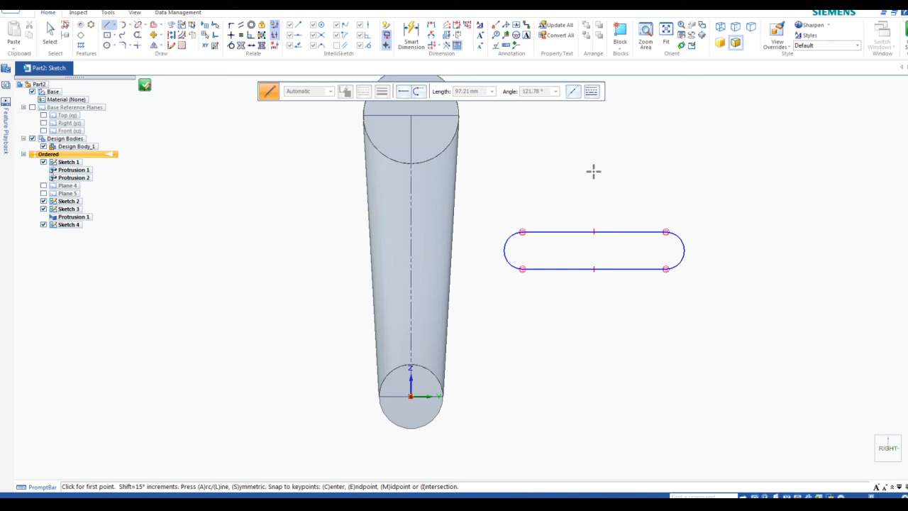
key(Escape)
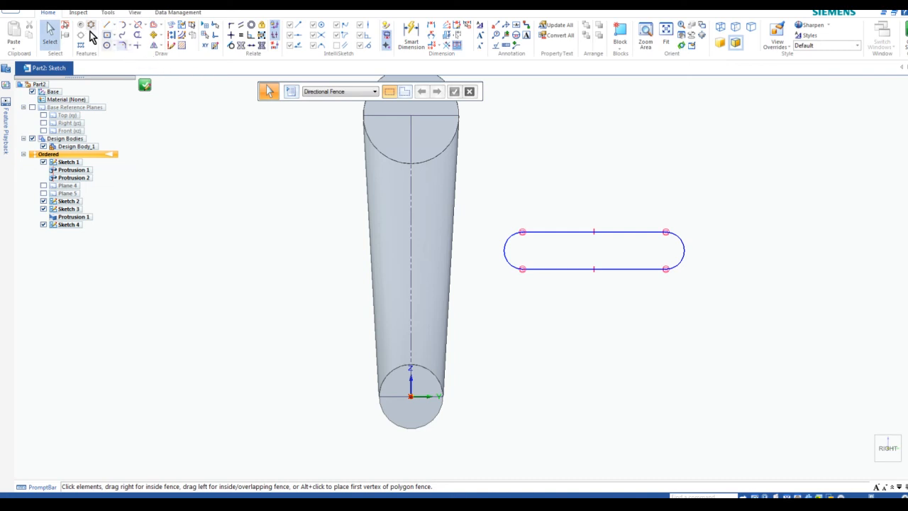
Draw a two-corner rectangle below the first slot
click(114, 35)
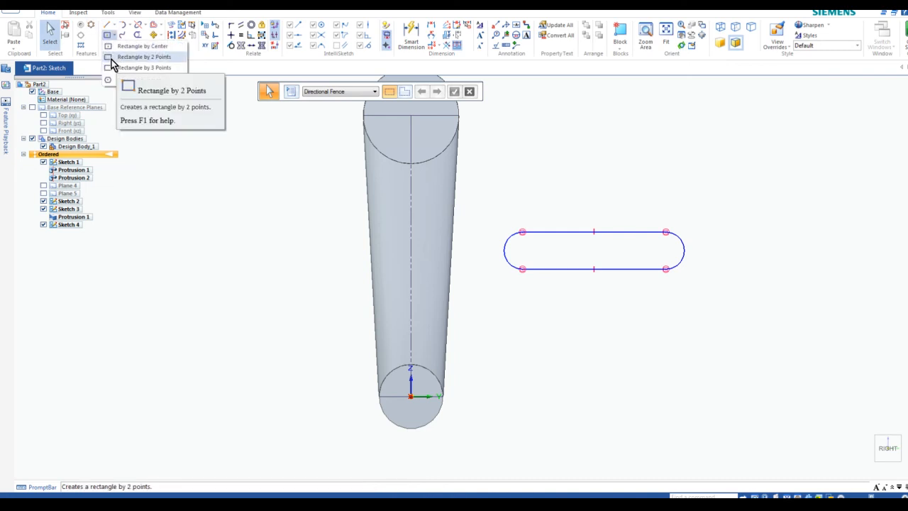
click(116, 57)
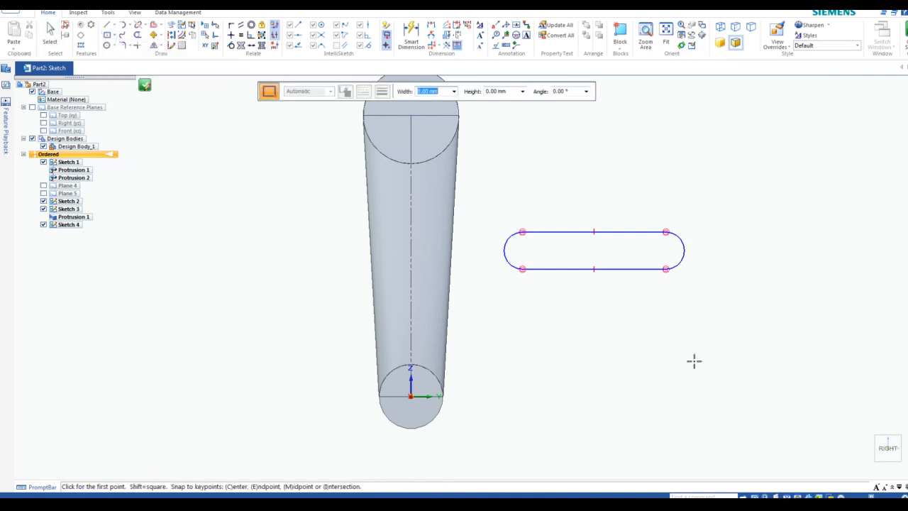
click(542, 341)
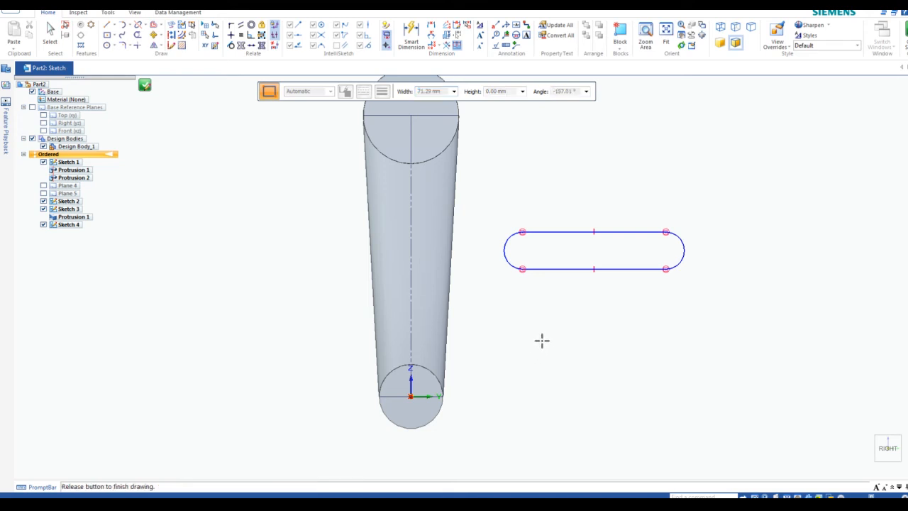
click(658, 373)
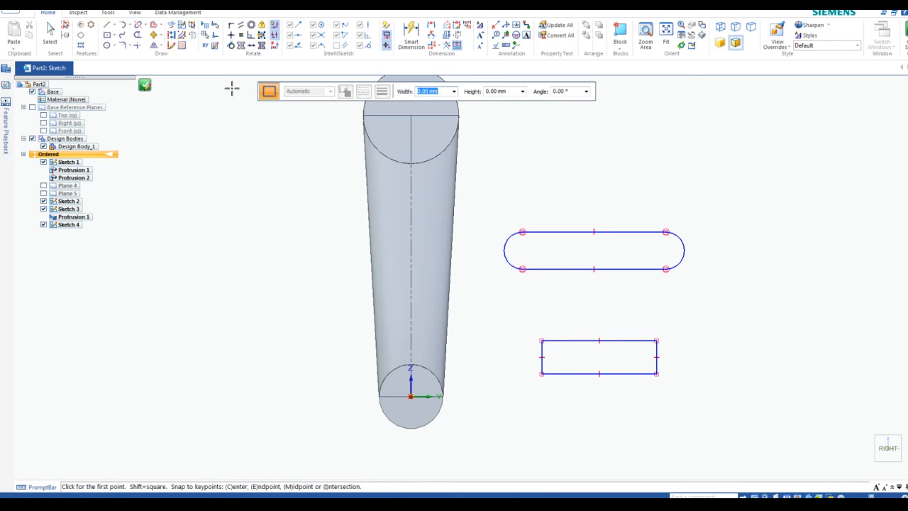
Add tangent arcs on the rectangle's left and right ends to round them
click(125, 30)
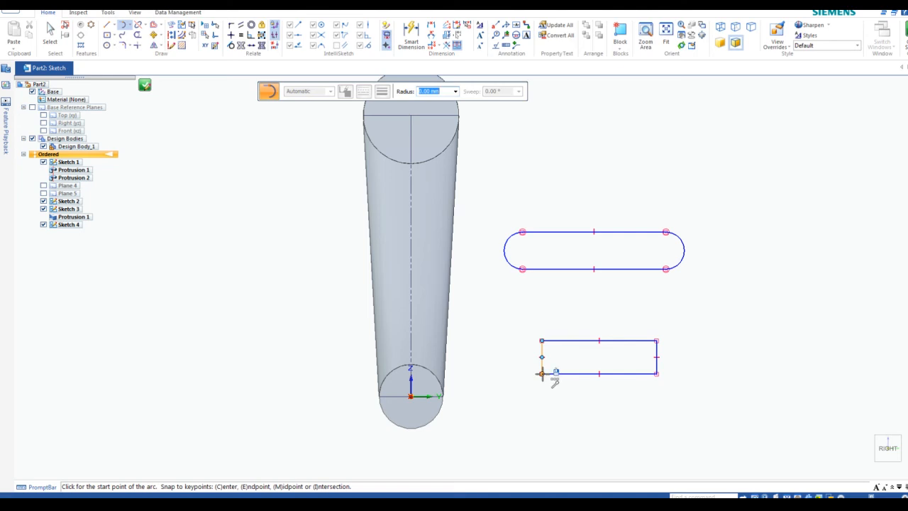
click(542, 373)
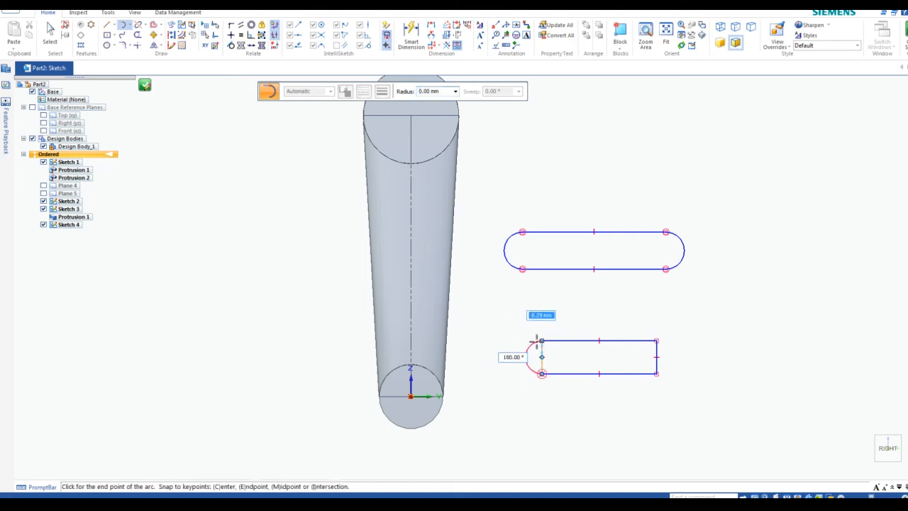
click(541, 340)
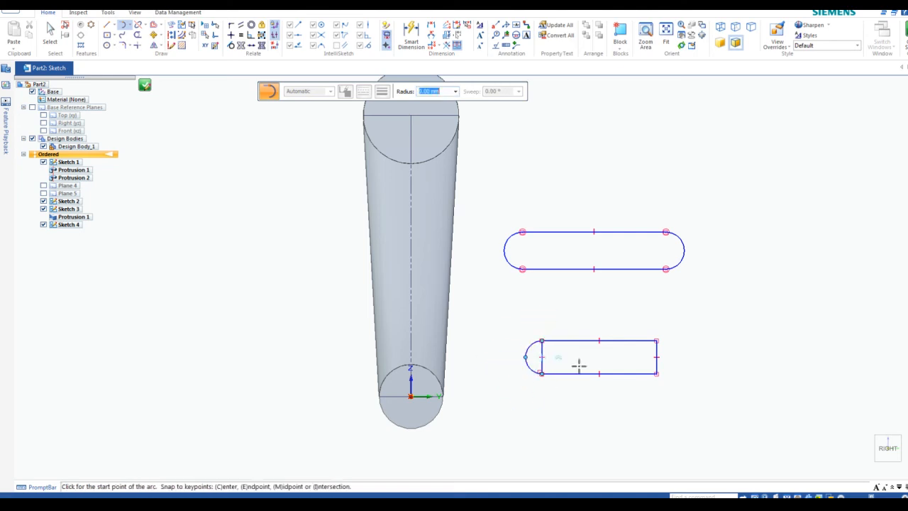
click(656, 340)
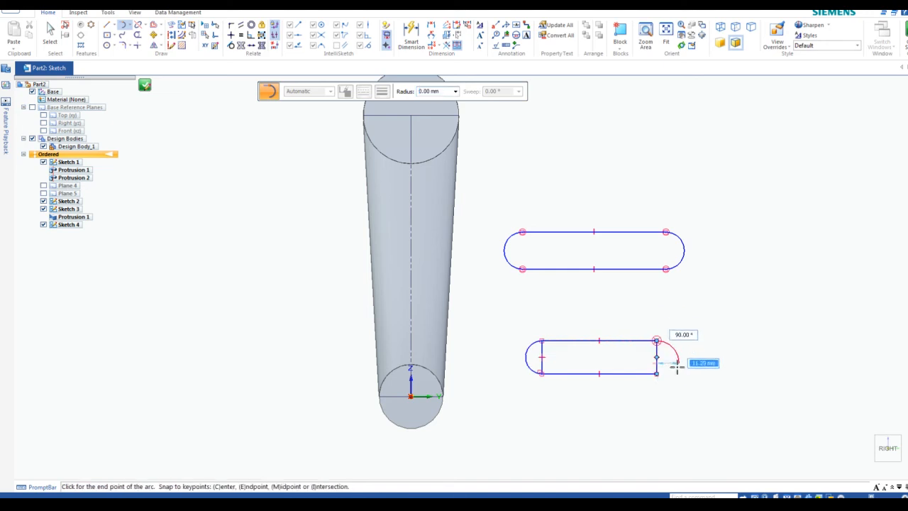
click(657, 373)
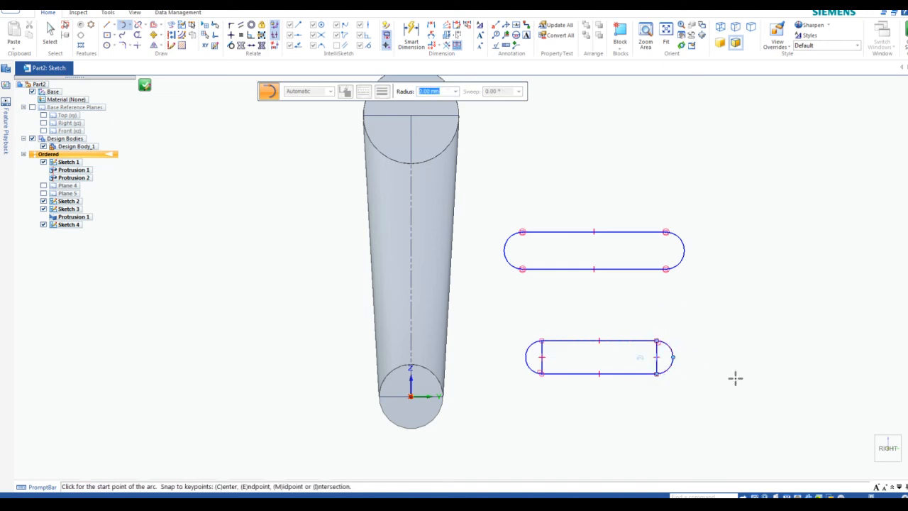
key(Escape)
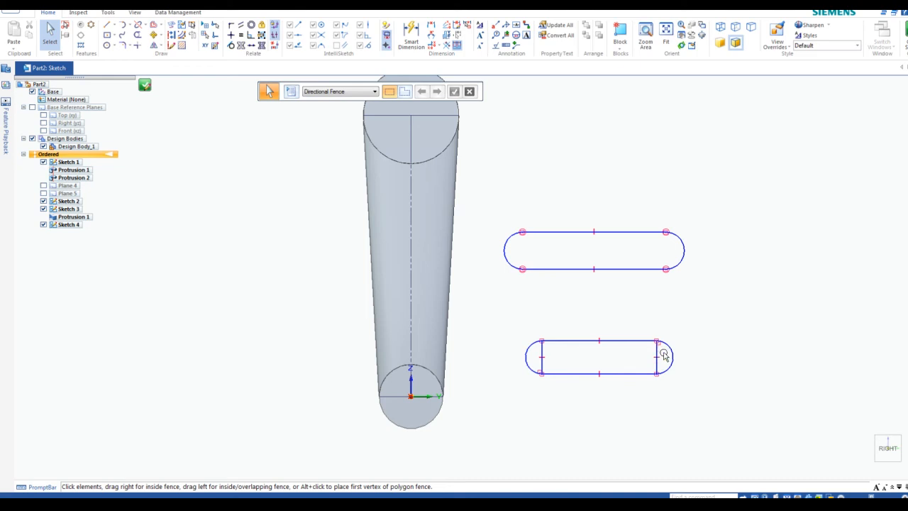
Select and remove the lower slot's two vertical end lines
click(542, 350)
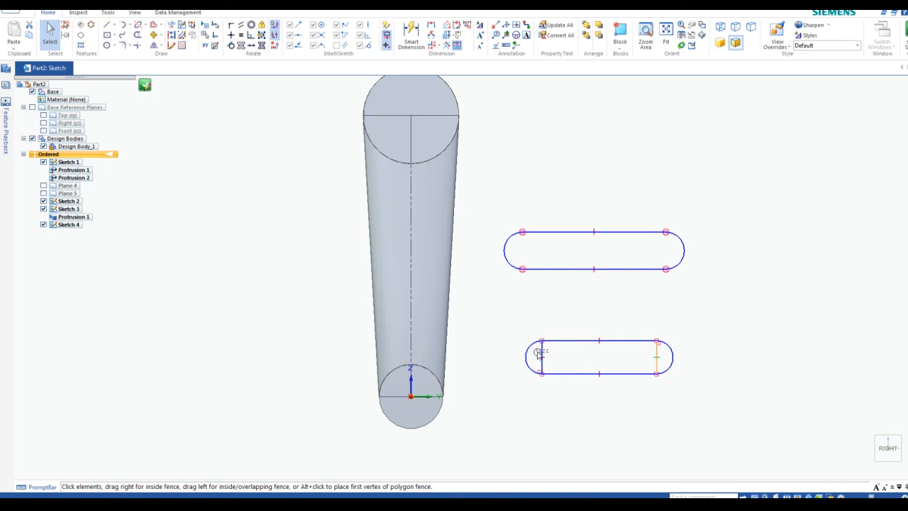
click(540, 354)
drag(664, 349, 539, 353)
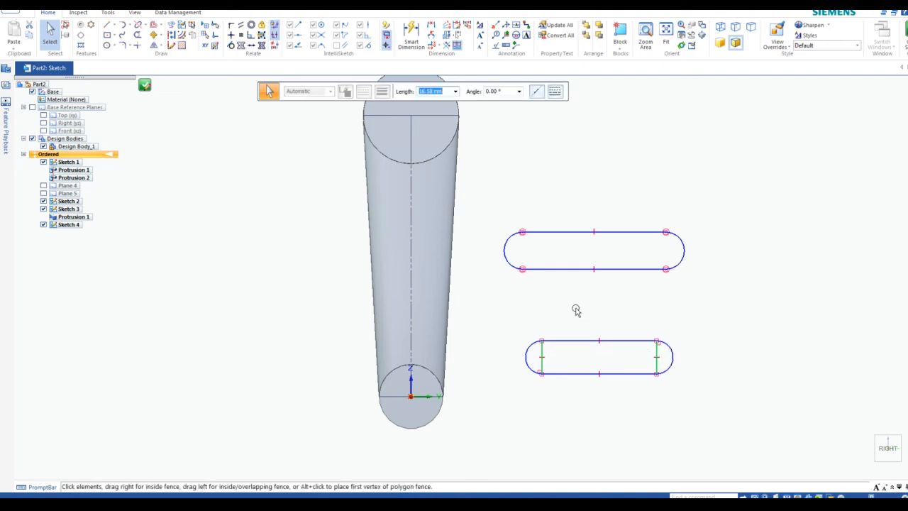
key(Escape)
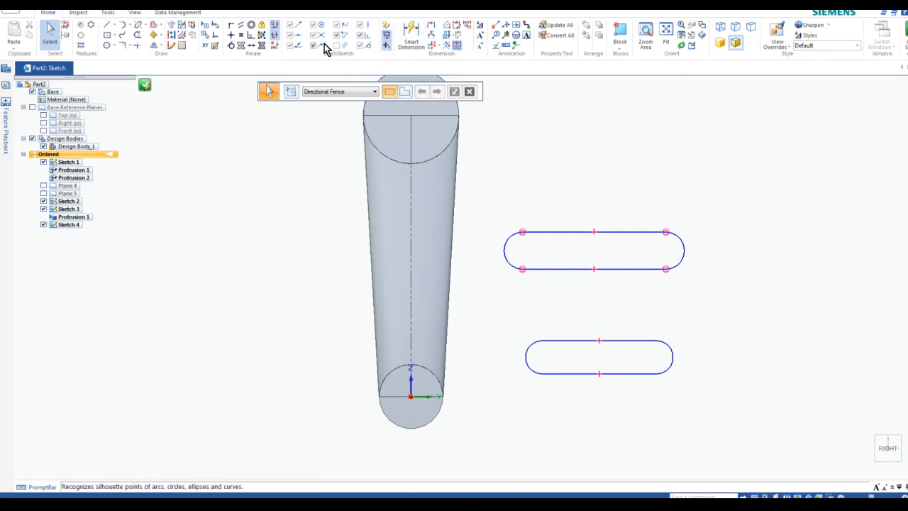
Make both lower-slot arcs tangent to its top and bottom lines
click(232, 45)
click(533, 341)
click(549, 339)
click(534, 372)
click(553, 375)
click(645, 340)
click(666, 344)
click(647, 374)
click(666, 372)
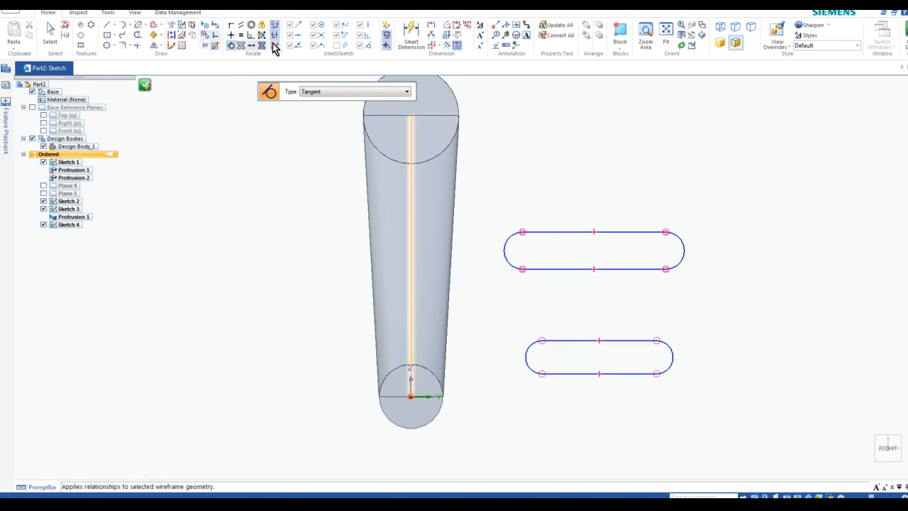
Relate the lower slot's right arc centre to the upper slot's, dismissing the conflict warning
click(230, 35)
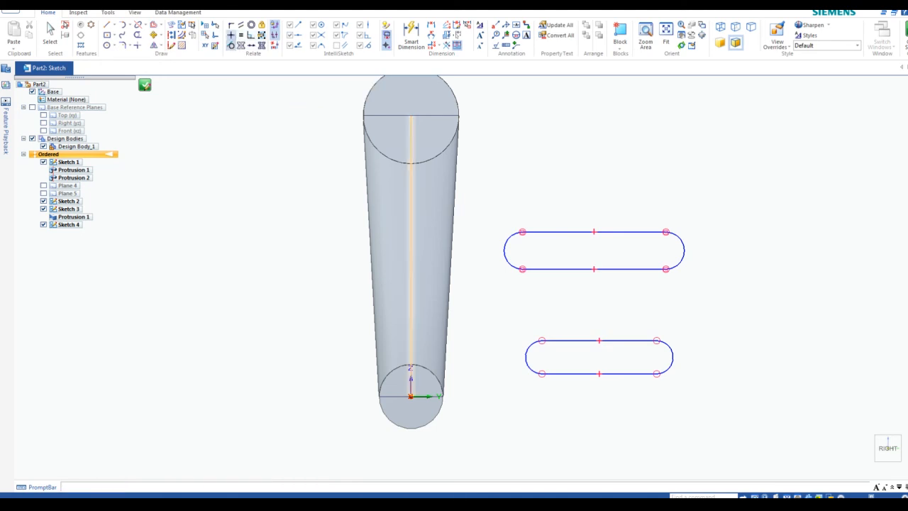
click(561, 341)
click(536, 274)
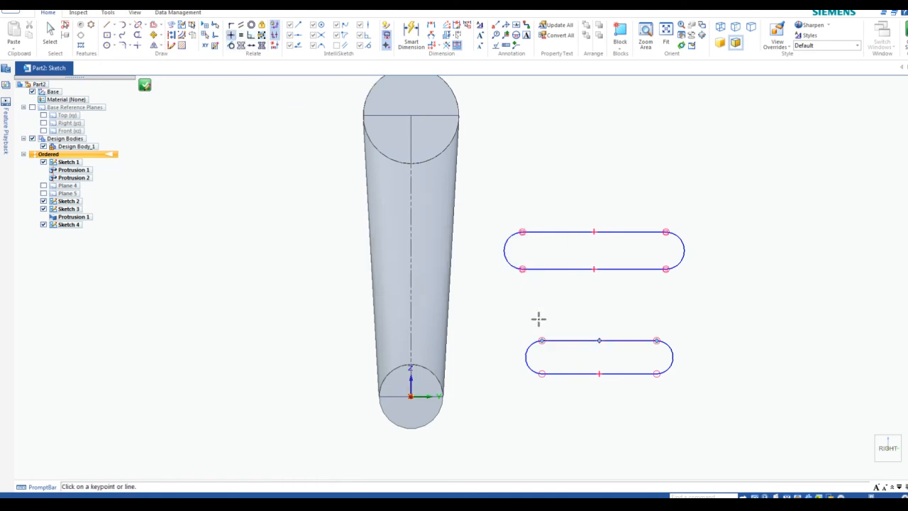
click(657, 358)
click(667, 253)
Draw a small square between the two slots with Rectangle by 2 Points
click(117, 38)
click(113, 57)
click(573, 281)
click(616, 321)
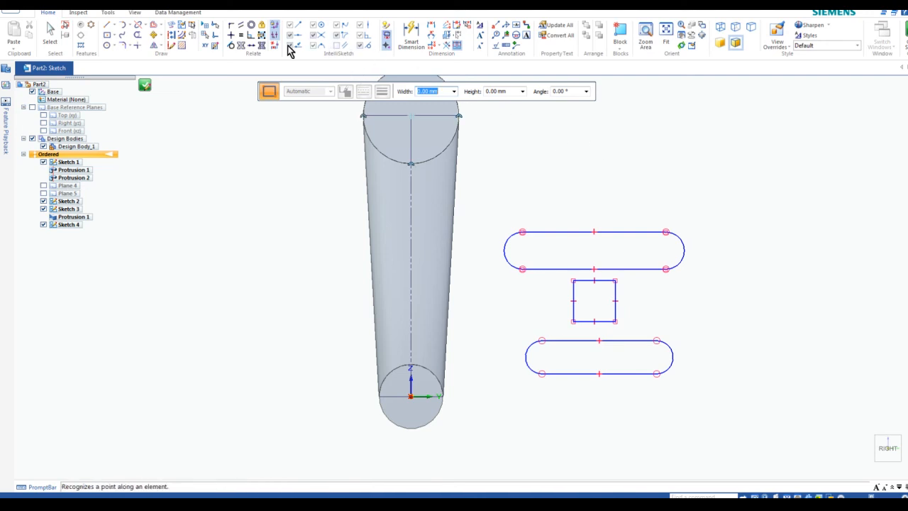
Connect the square's top edge to the upper slot and bottom edge to the lower slot
click(232, 30)
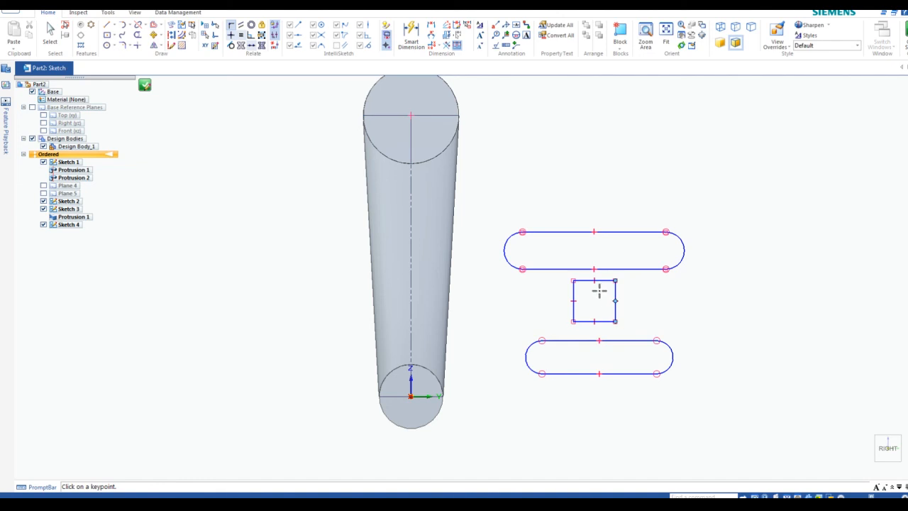
click(594, 281)
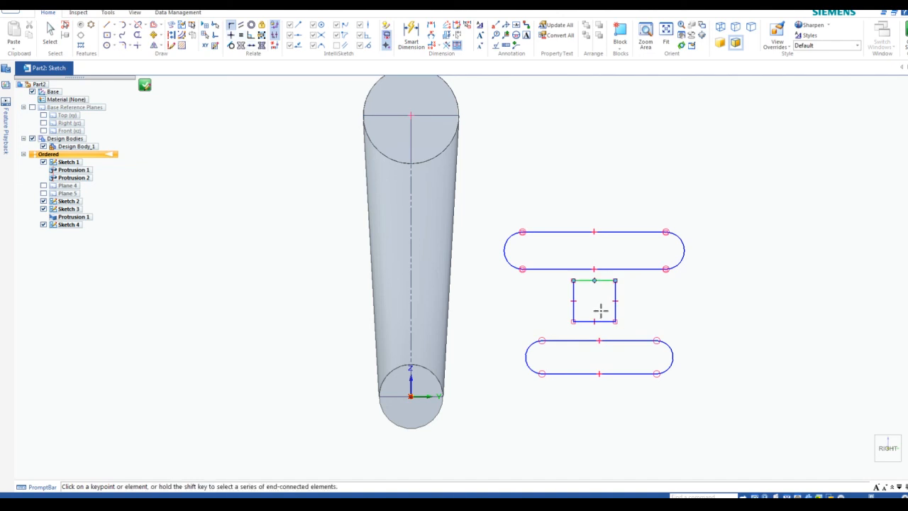
click(595, 269)
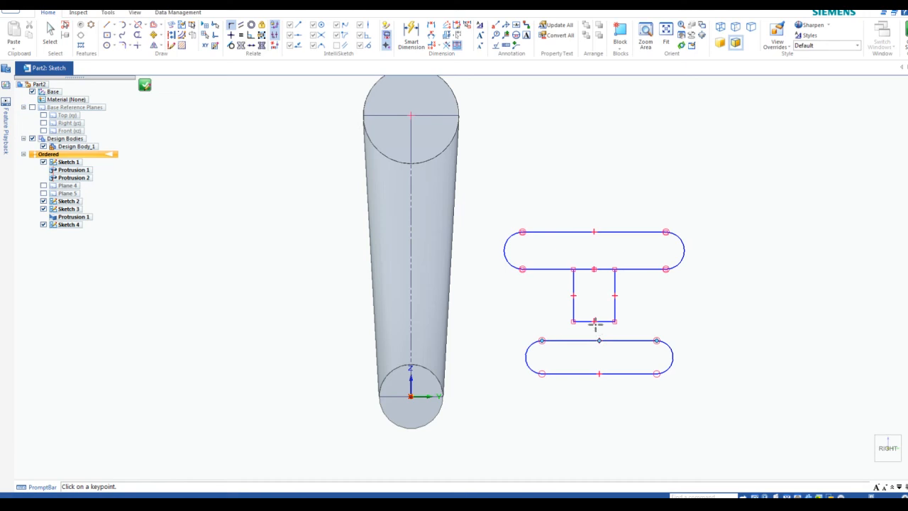
click(595, 321)
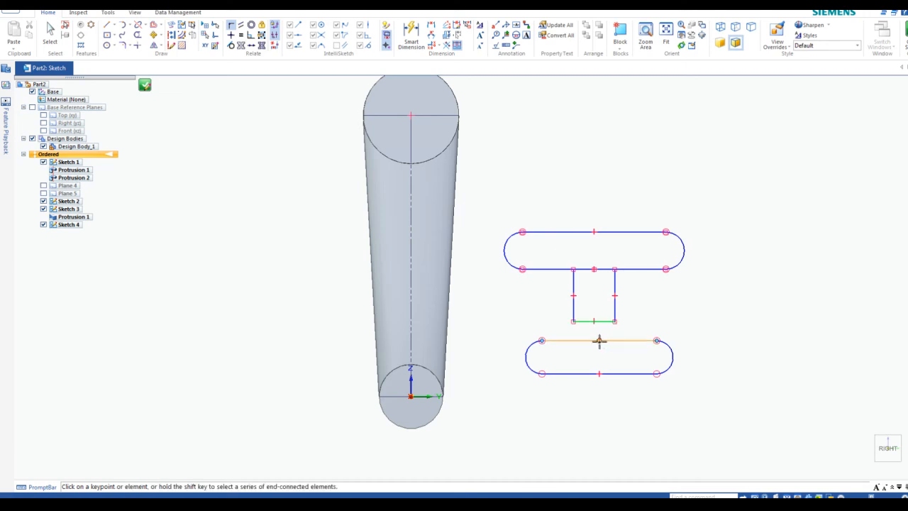
click(599, 341)
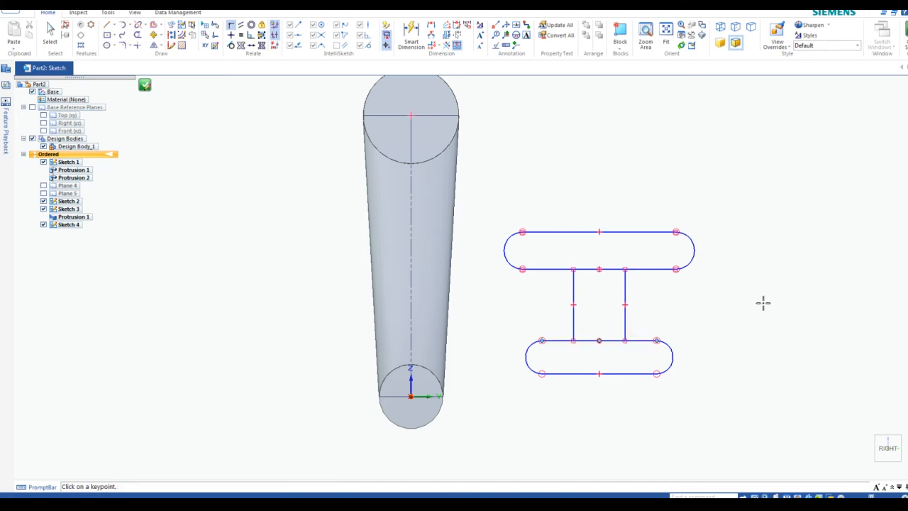
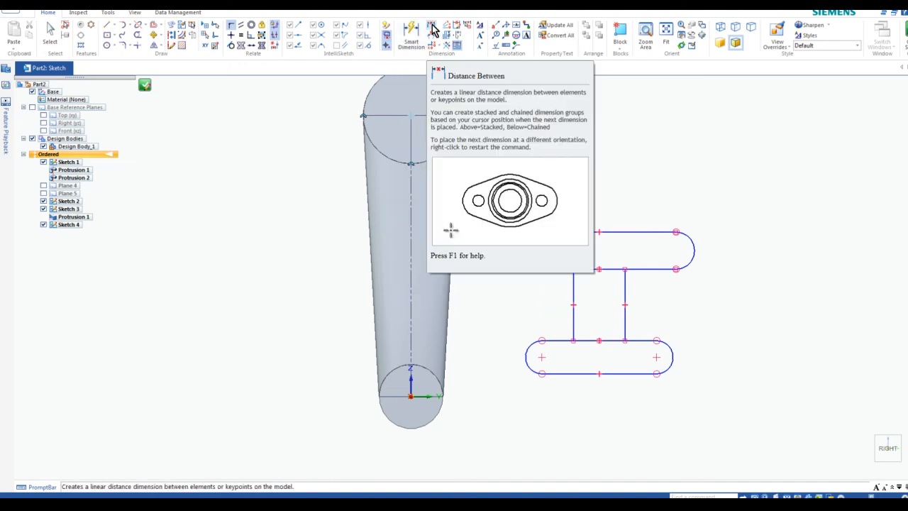
Dimension the top slot's thickness between its upper and lower edges to 4 mm
click(411, 32)
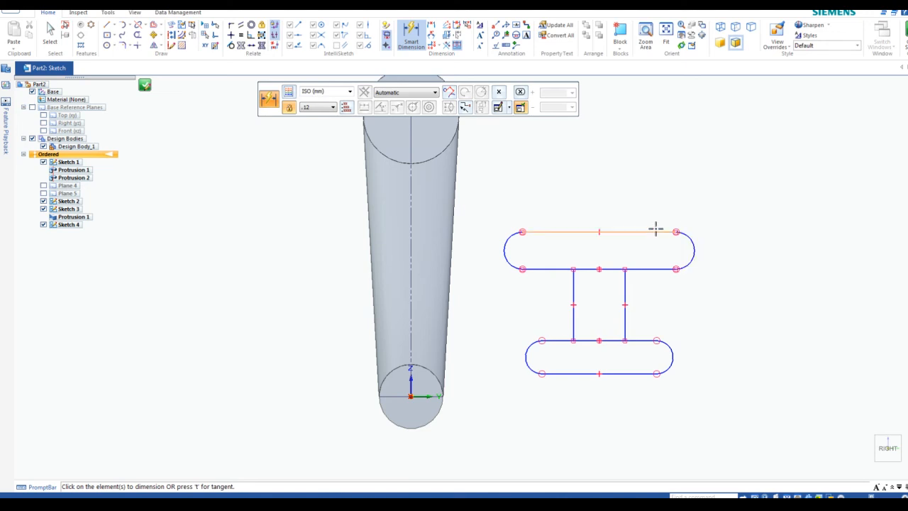
click(432, 28)
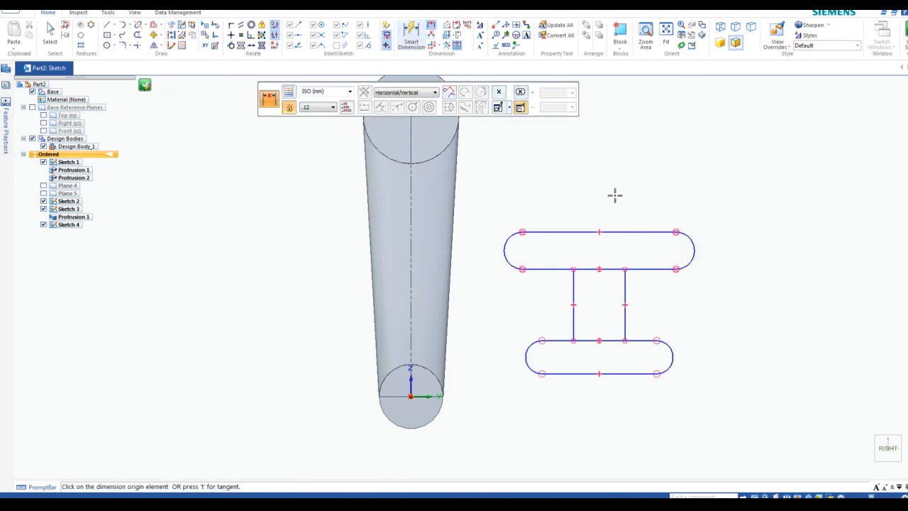
click(645, 231)
click(653, 268)
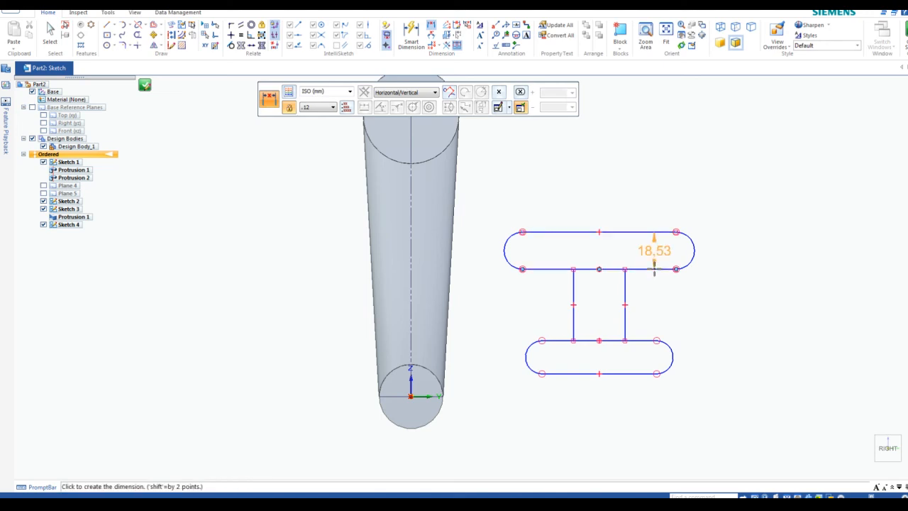
click(649, 194)
text(4)
key(Return)
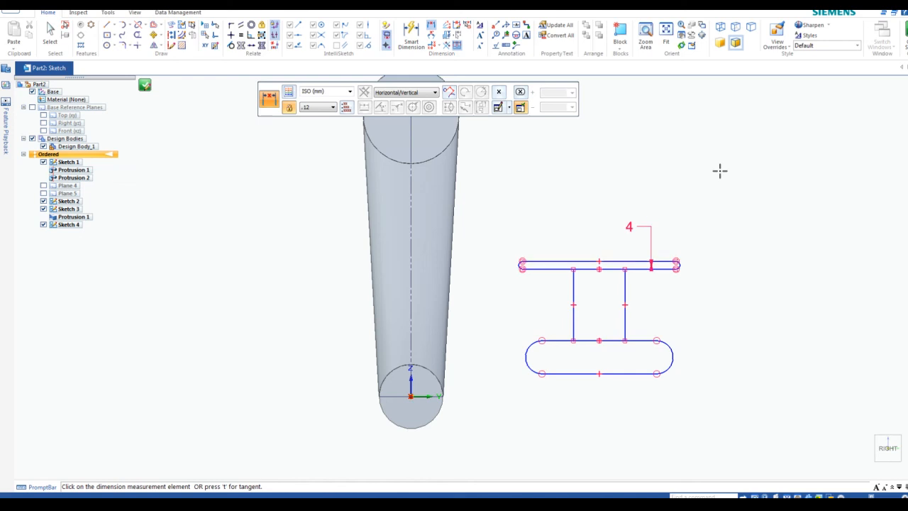
scroll(699, 332, up, 3)
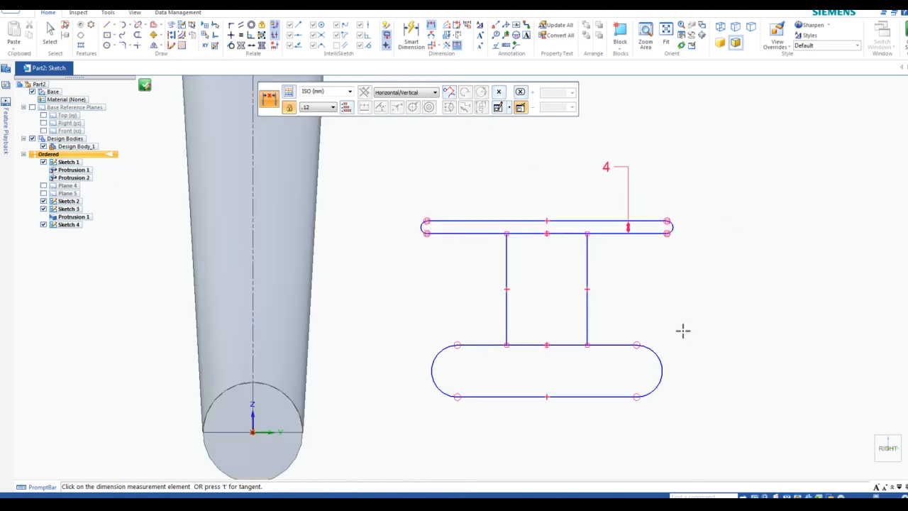
scroll(681, 328, up, 1)
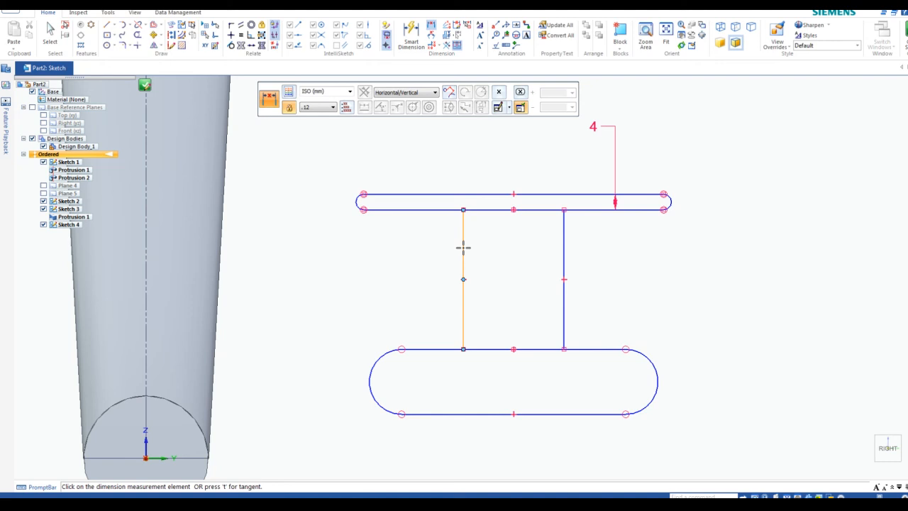
Dimension the vertical web's width between its left and right lines to 4 mm
click(432, 27)
click(462, 270)
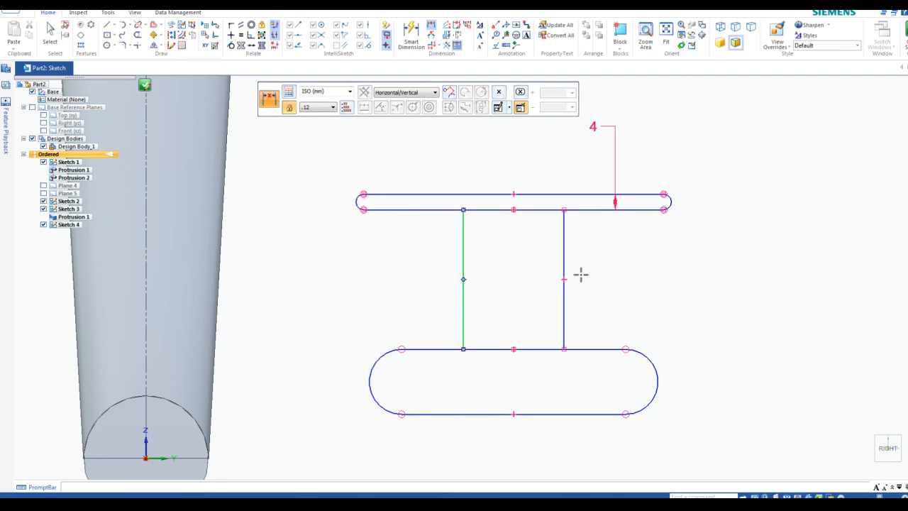
click(564, 266)
click(466, 253)
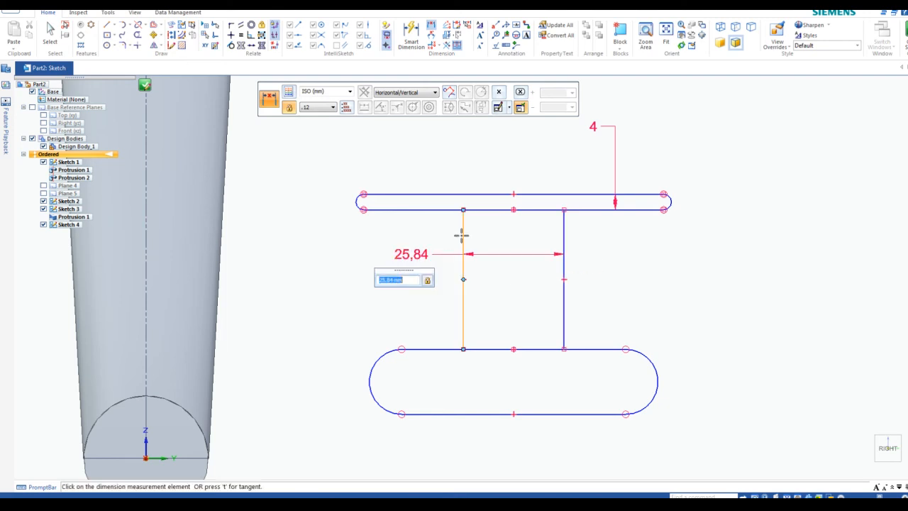
text(4)
key(Return)
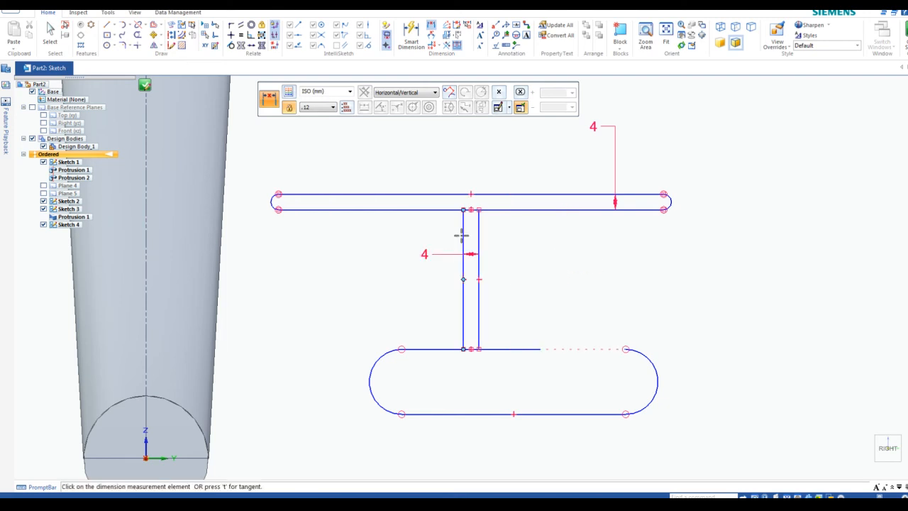
click(541, 350)
Connect both ends of the lower slot's top and bottom lines to its left and right arcs
click(231, 26)
click(541, 350)
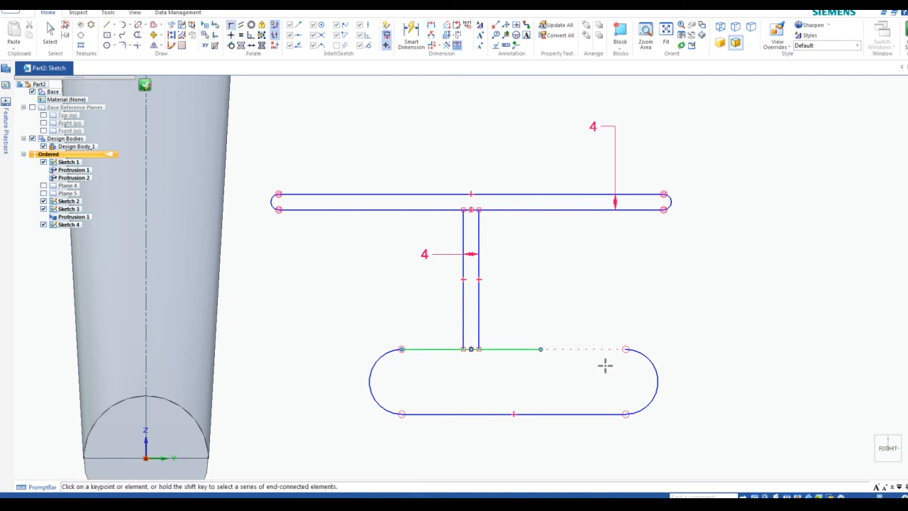
click(626, 349)
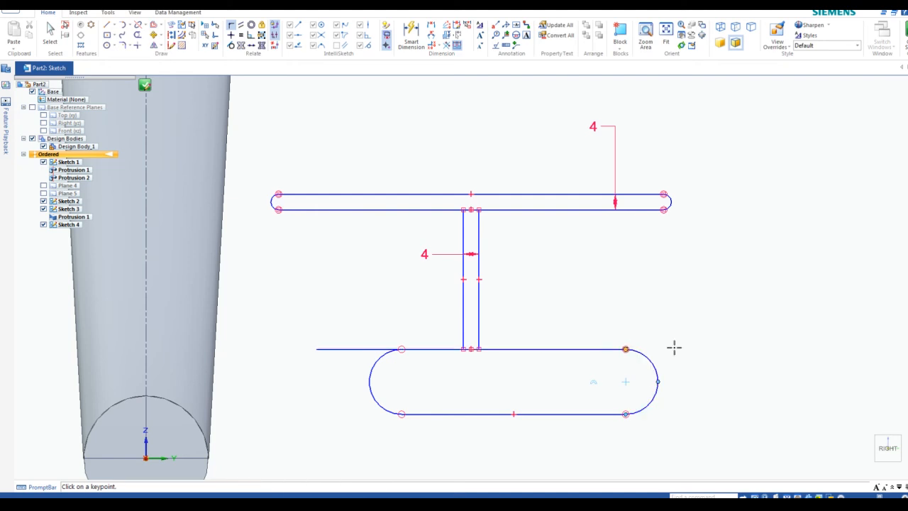
click(315, 349)
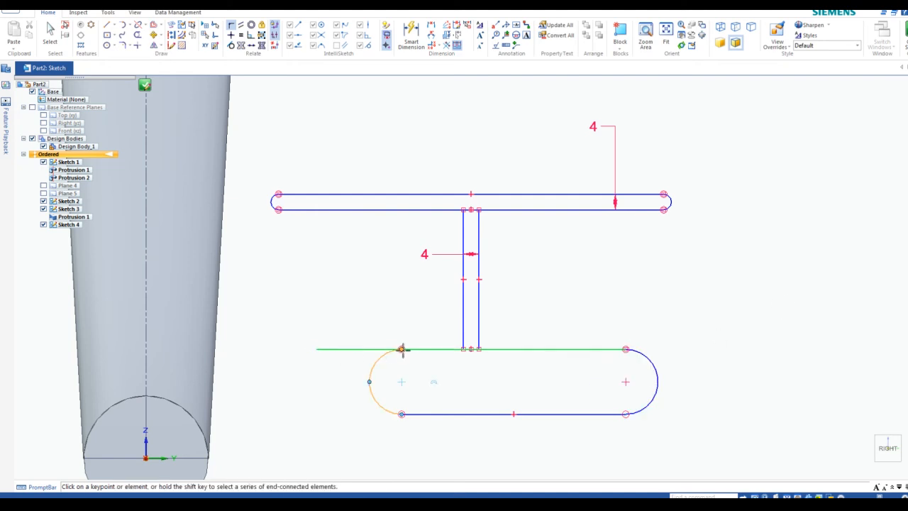
click(402, 350)
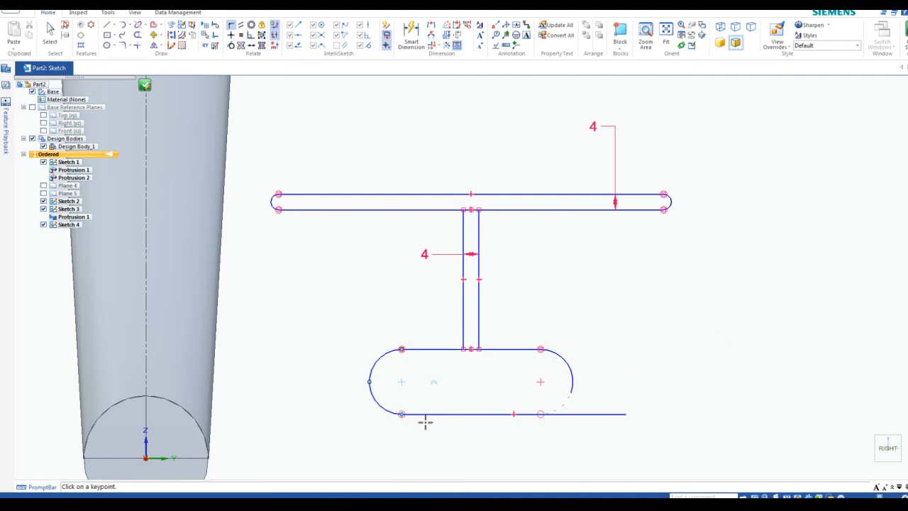
click(626, 414)
click(571, 395)
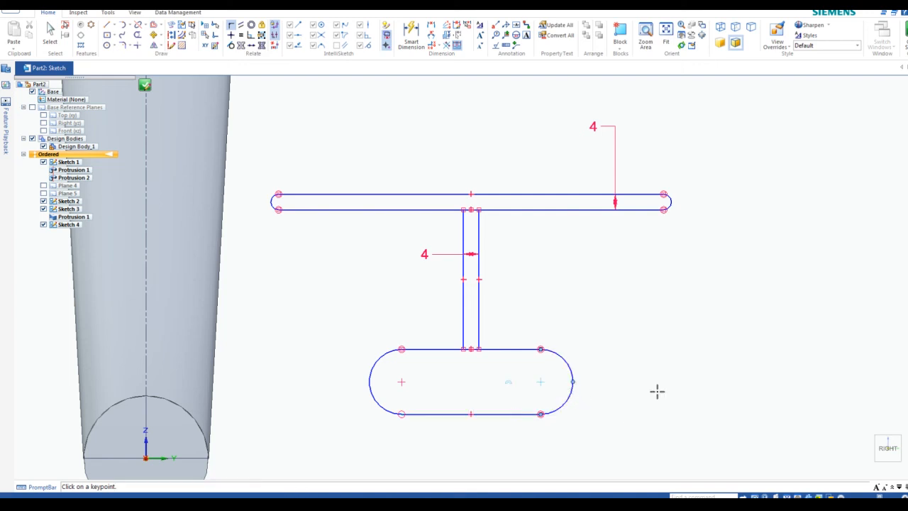
click(402, 413)
click(401, 413)
key(Escape)
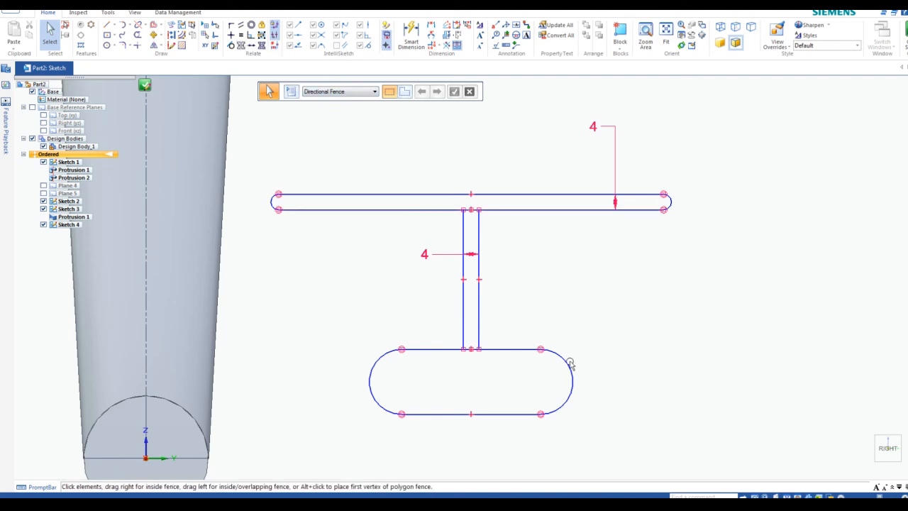
Make the lower slot's right arc equal to the top slot's right arc
click(241, 35)
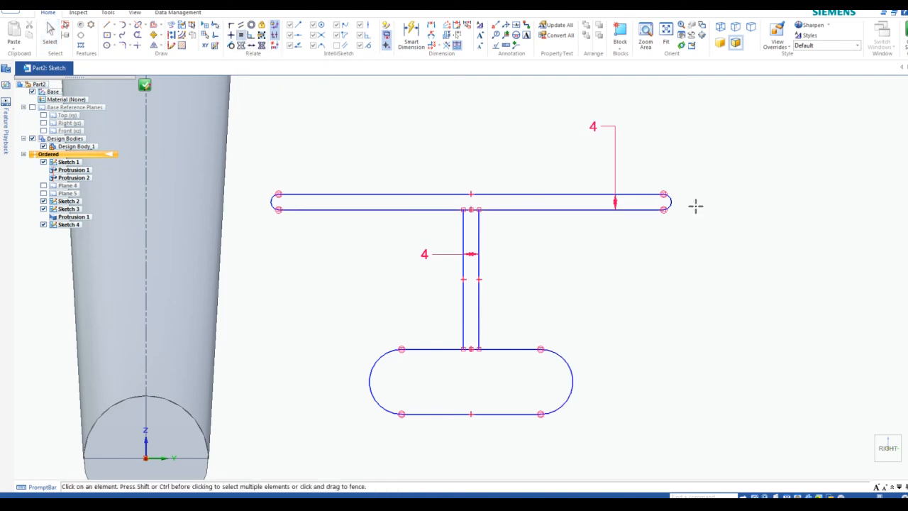
click(670, 202)
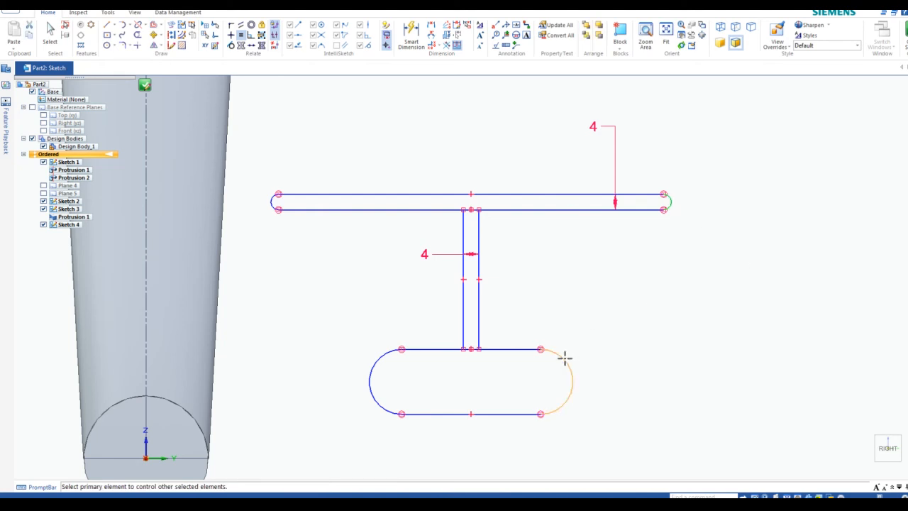
click(565, 359)
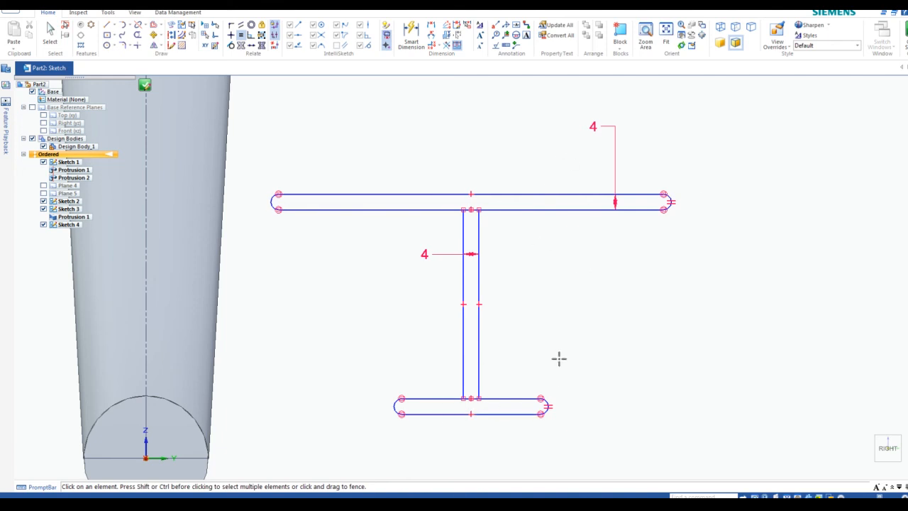
Dimension the outer flange edges 30 mm apart
click(433, 26)
click(521, 194)
click(528, 414)
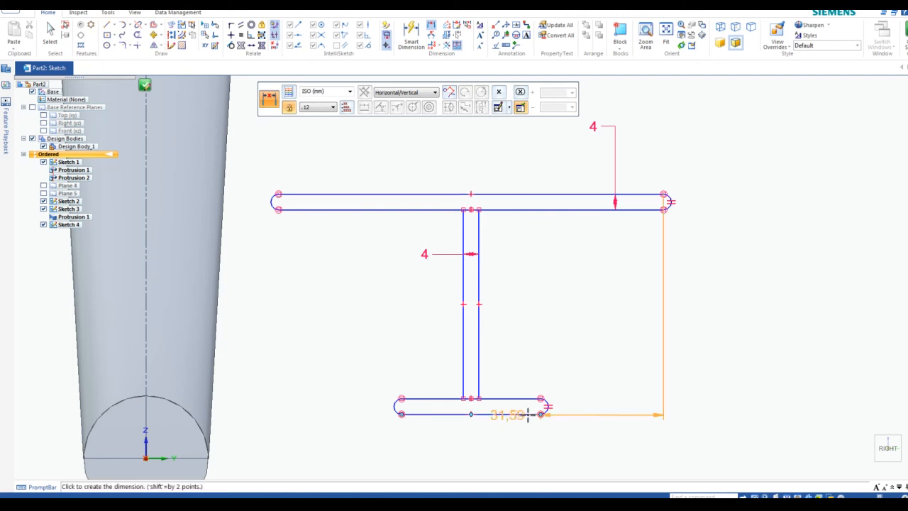
click(731, 303)
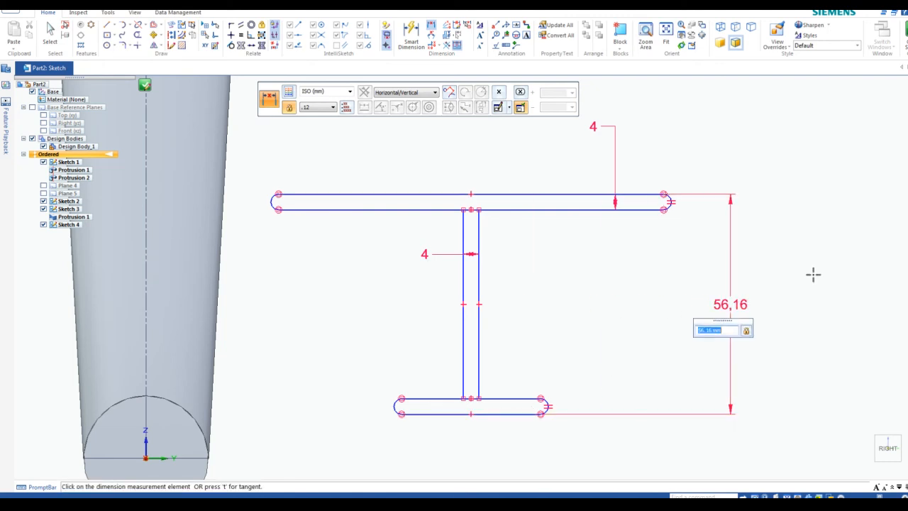
text(30)
key(Return)
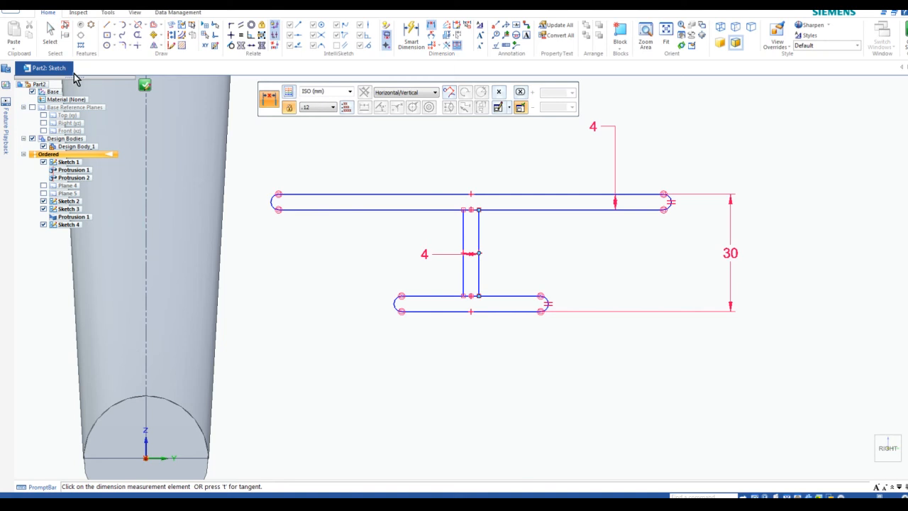
Draw a 30 mm vertical line down through the web and make it construction geometry
click(108, 27)
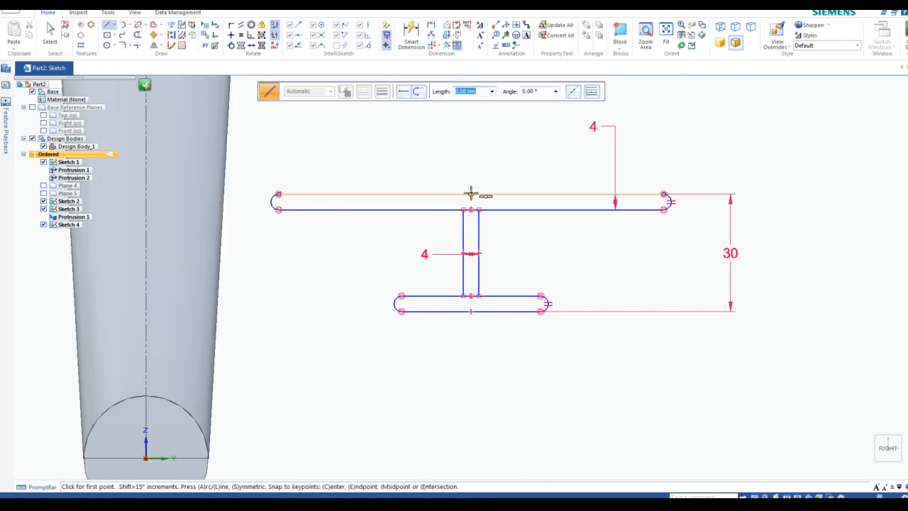
click(472, 193)
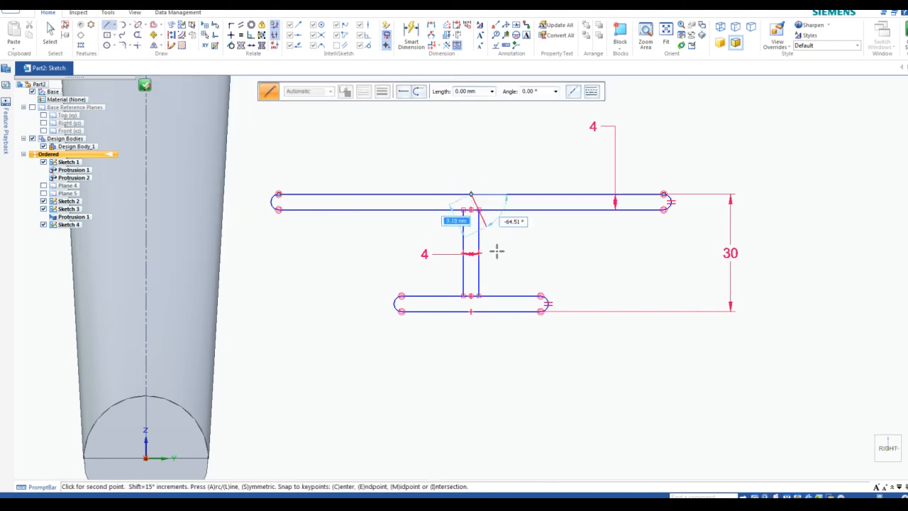
click(471, 311)
key(Escape)
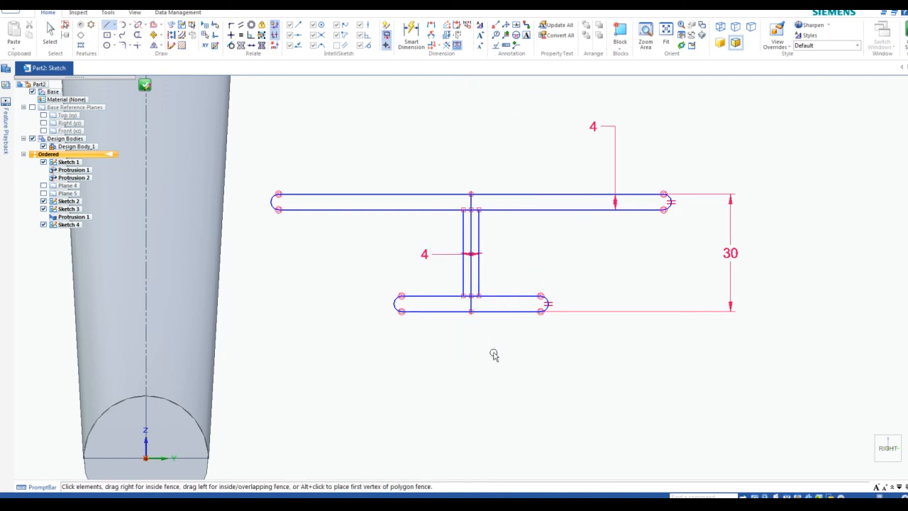
click(471, 224)
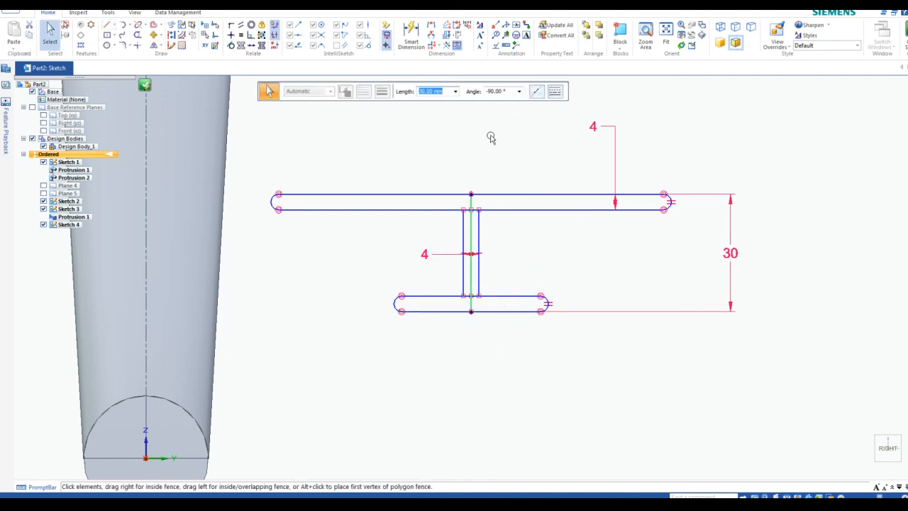
click(175, 42)
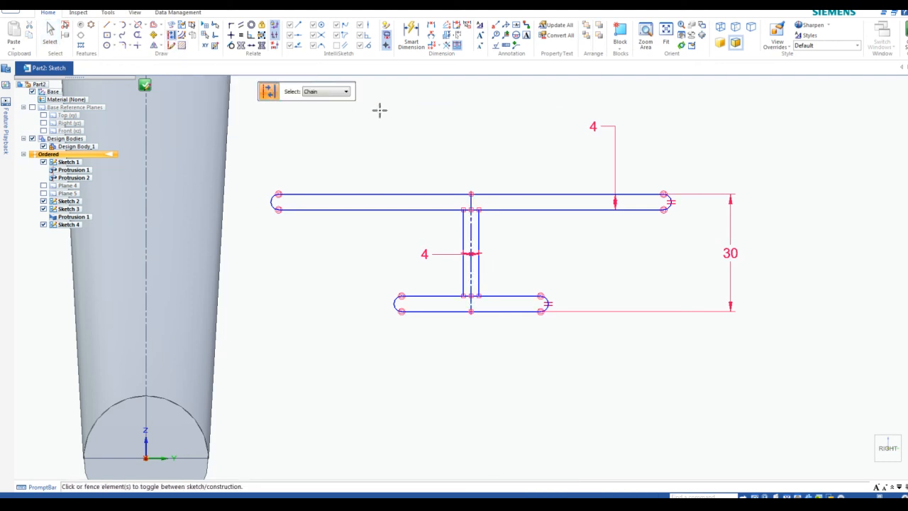
scroll(455, 166, down, 2)
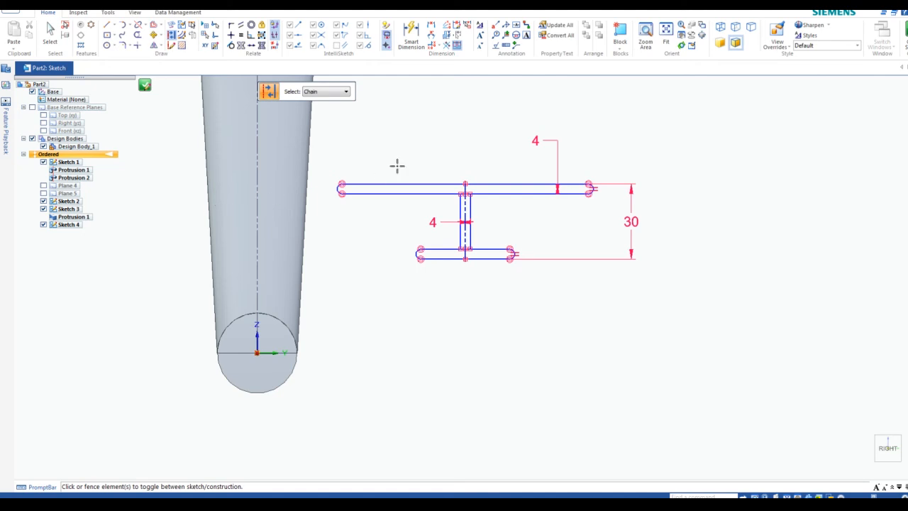
middle_drag(397, 165, 486, 265)
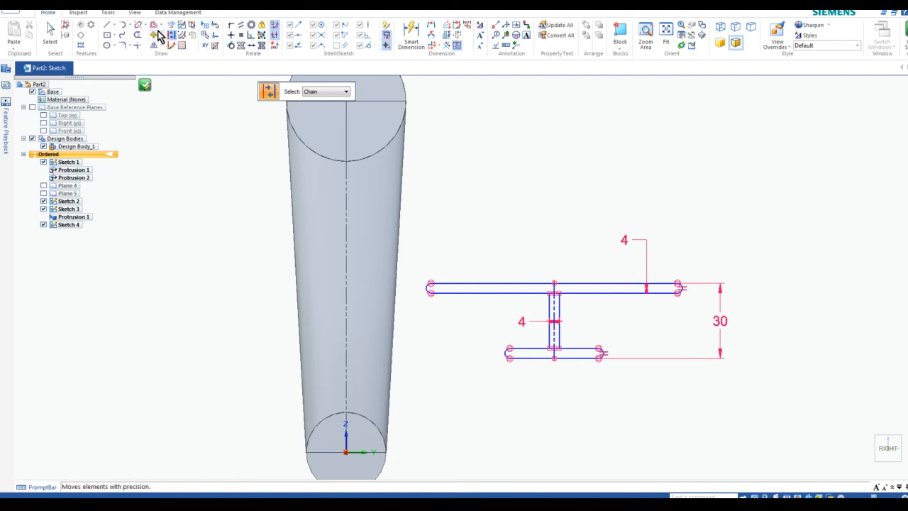
click(232, 26)
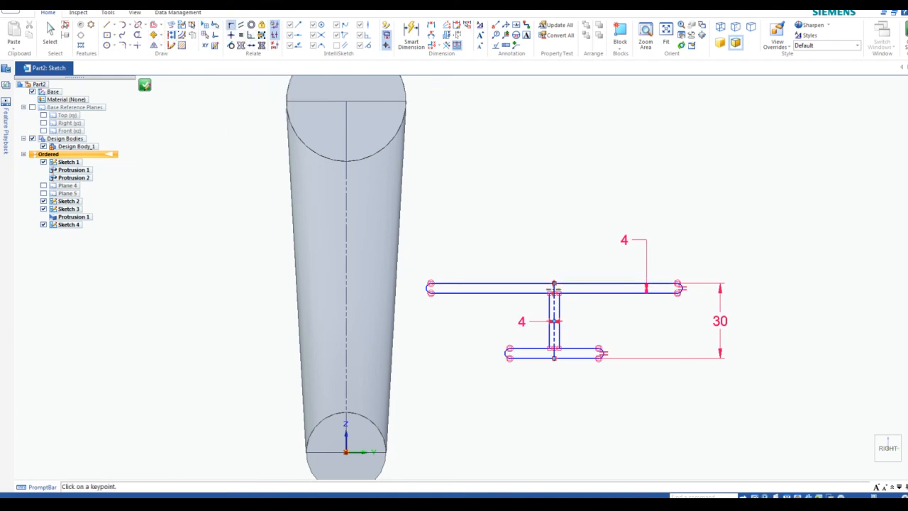
click(554, 283)
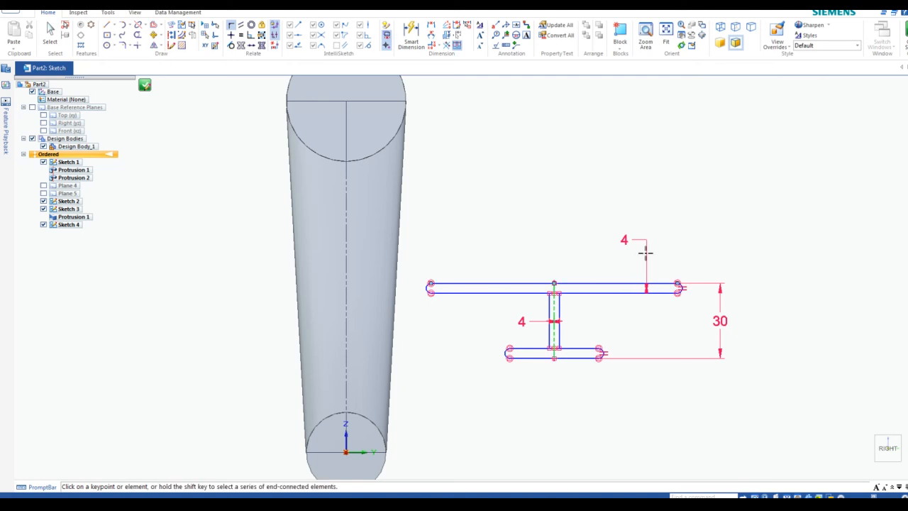
click(346, 236)
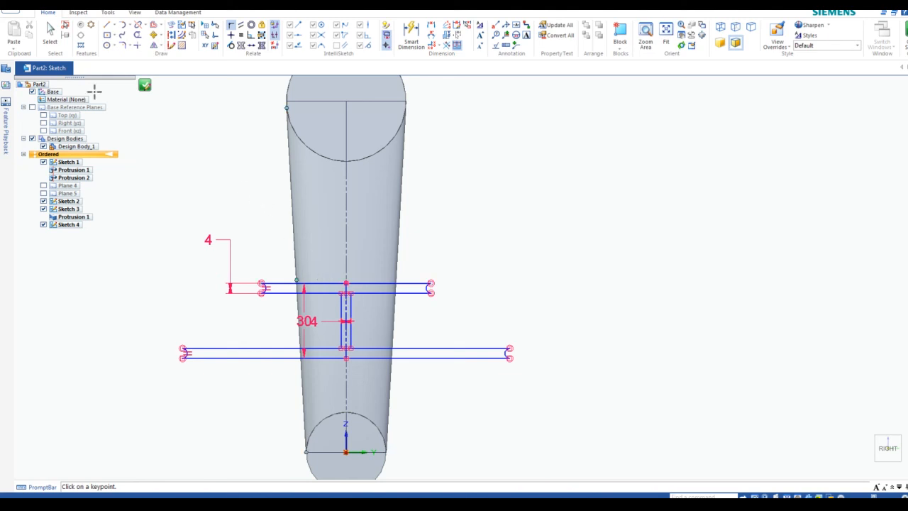
click(47, 4)
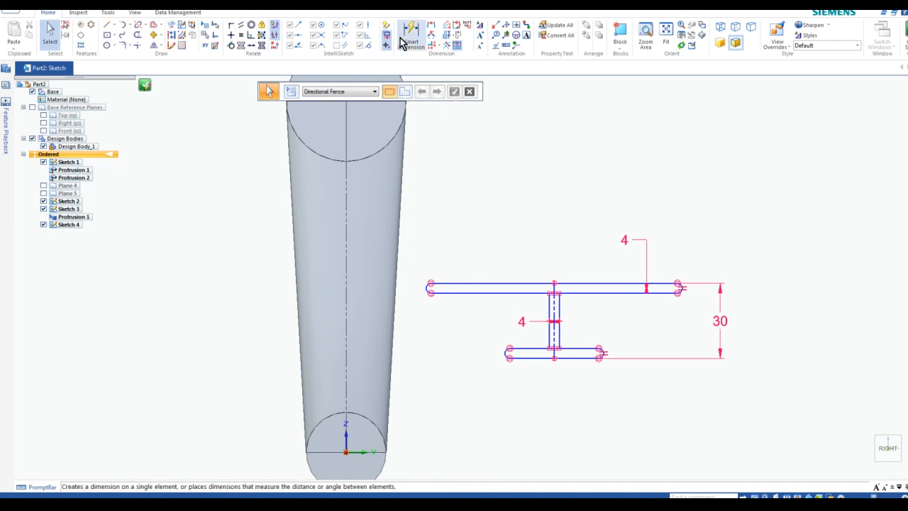
Make the top flange's left arc tangent to the arm's edge, undoing an extra relation
click(233, 46)
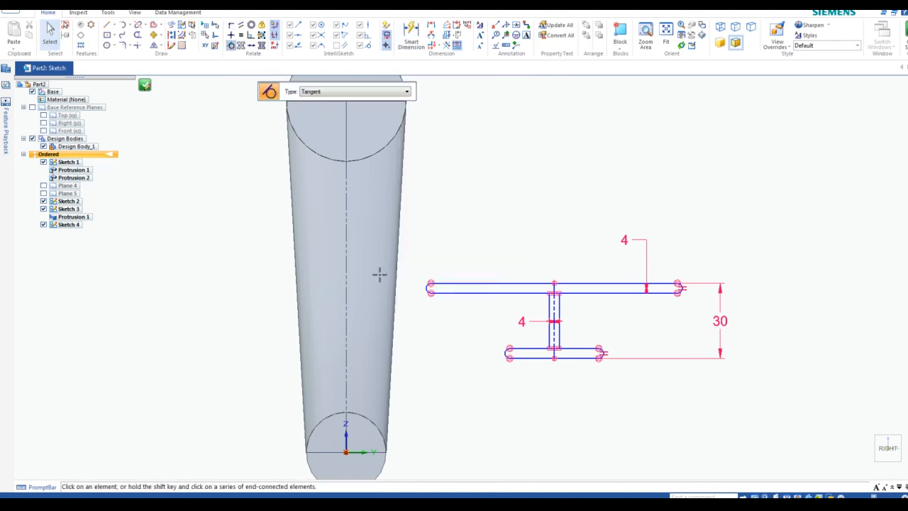
scroll(426, 284, up, 3)
click(460, 293)
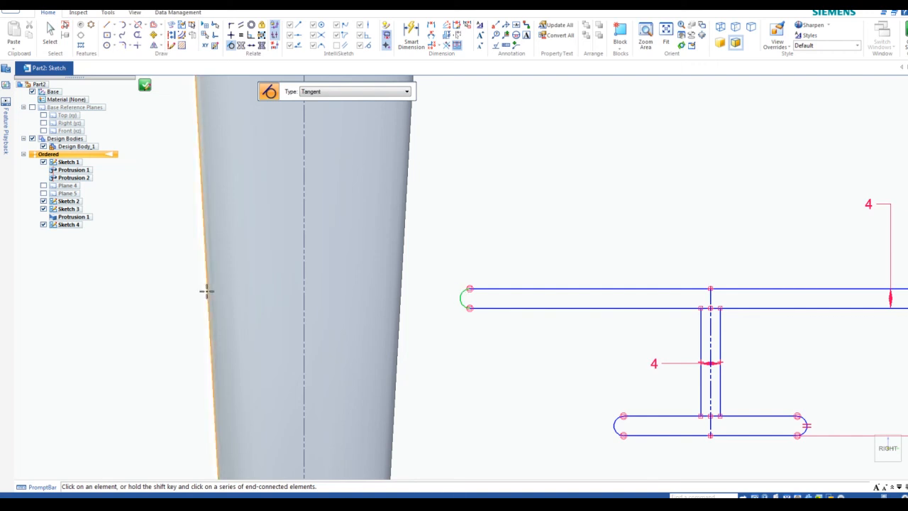
click(206, 289)
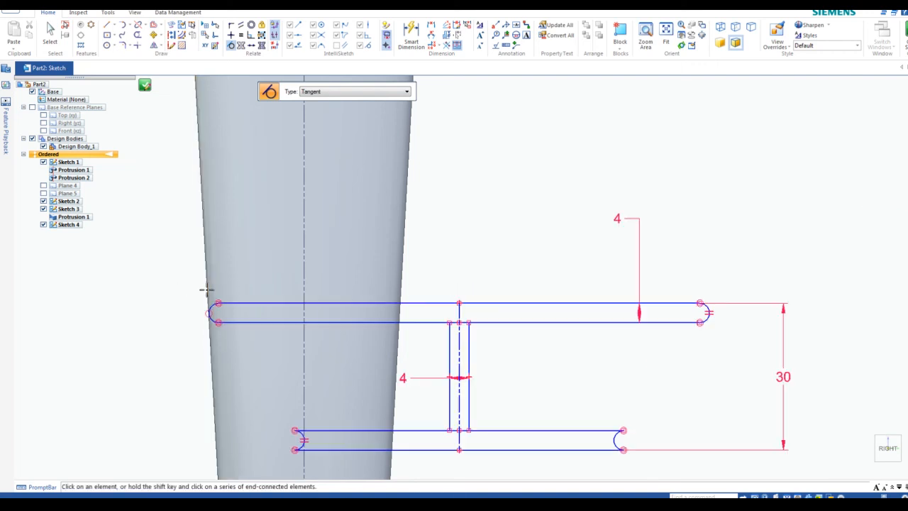
scroll(285, 411, down, 2)
scroll(296, 427, up, 2)
scroll(295, 427, down, 3)
mouse_move(297, 400)
middle_down()
mouse_move(321, 362)
mouse_move(436, 344)
middle_up()
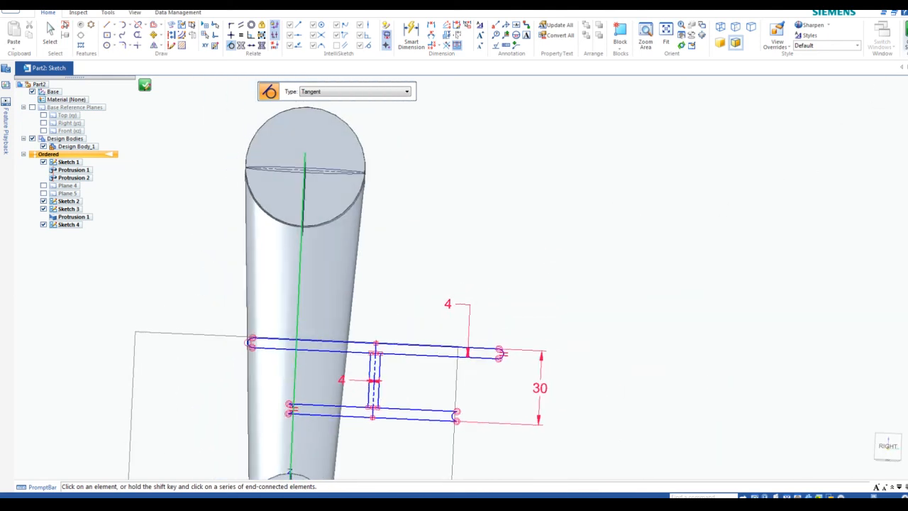
click(887, 443)
scroll(429, 302, up, 2)
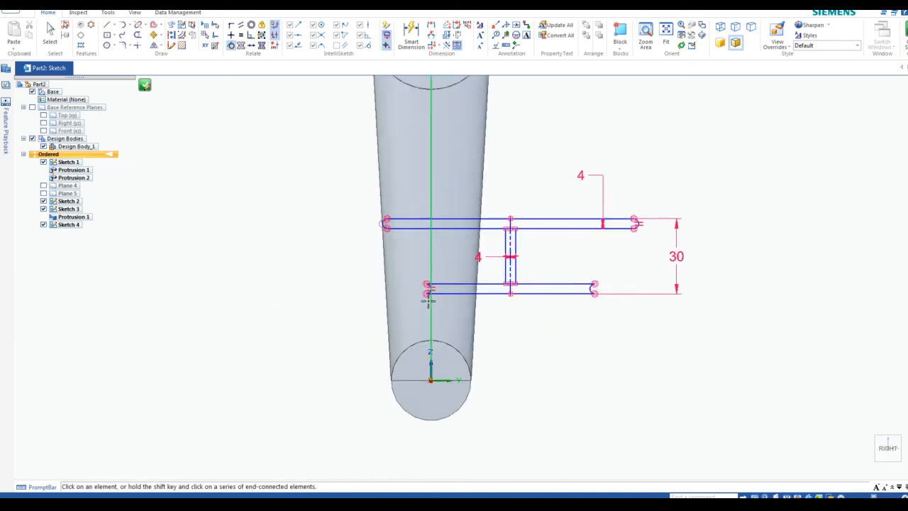
scroll(430, 301, up, 4)
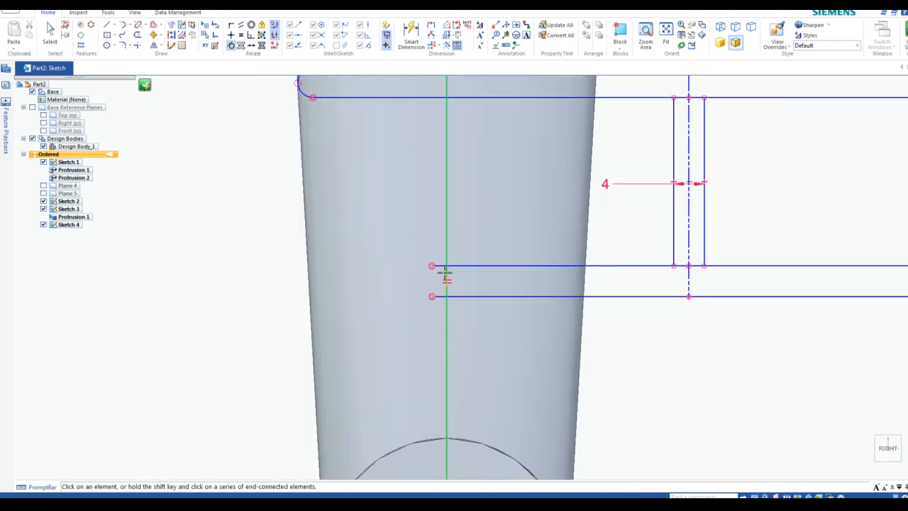
click(441, 274)
click(41, 4)
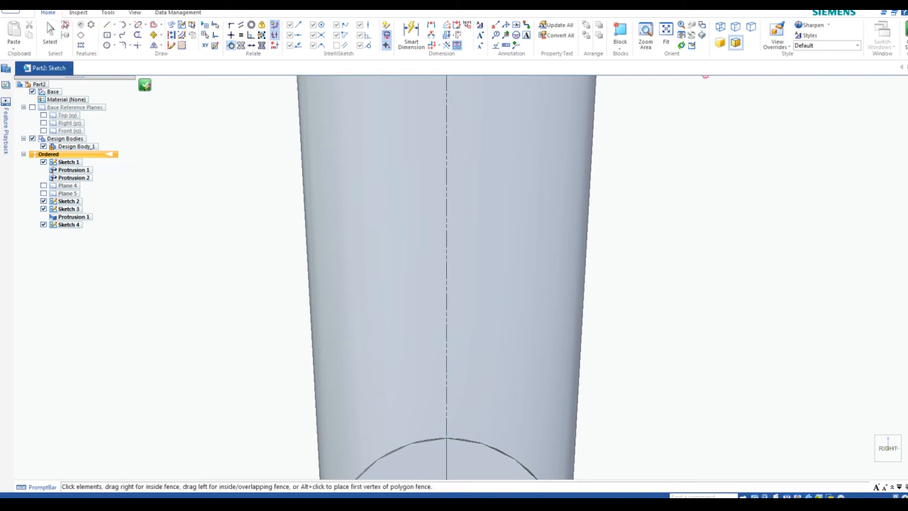
scroll(561, 184, down, 5)
scroll(771, 173, up, 1)
scroll(771, 172, down, 1)
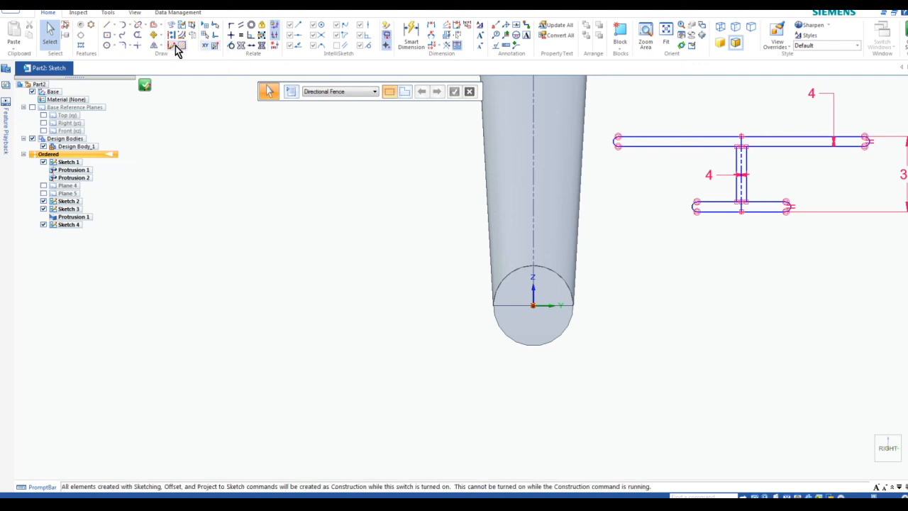
Make the lower and upper flanges' left arcs tangent to the arm's left edge, dismissing a conflict warning
click(230, 46)
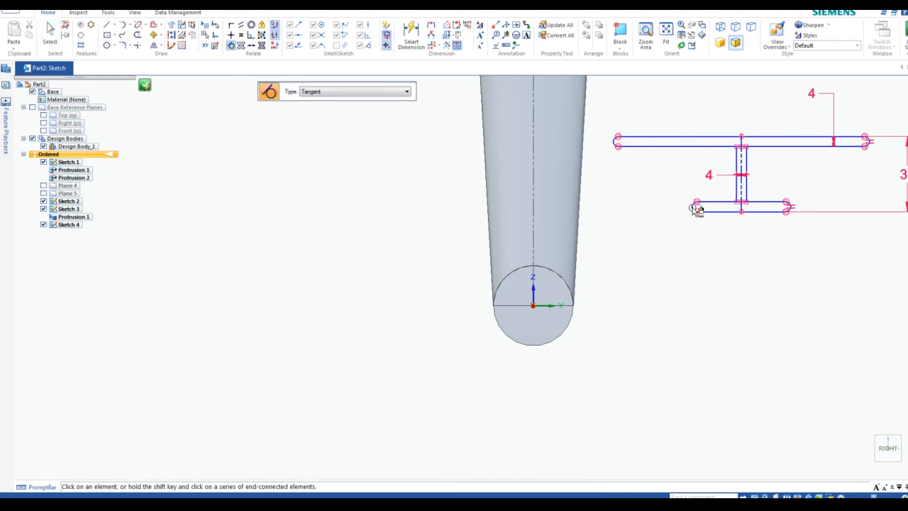
scroll(695, 207, up, 2)
scroll(595, 203, down, 3)
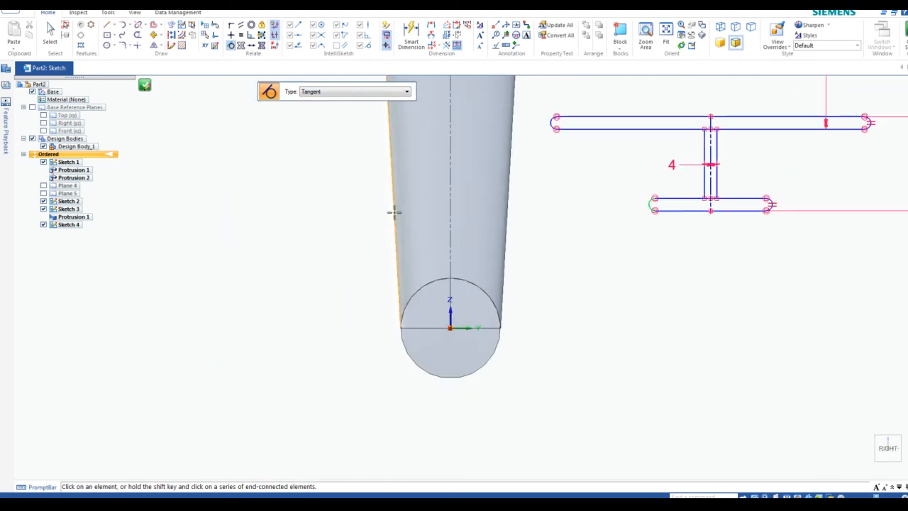
click(394, 212)
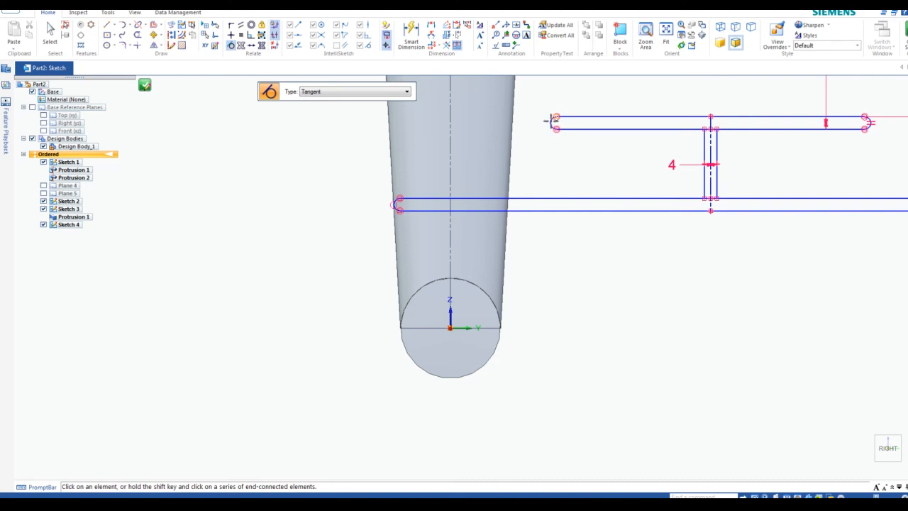
click(552, 121)
click(540, 273)
click(232, 46)
click(389, 139)
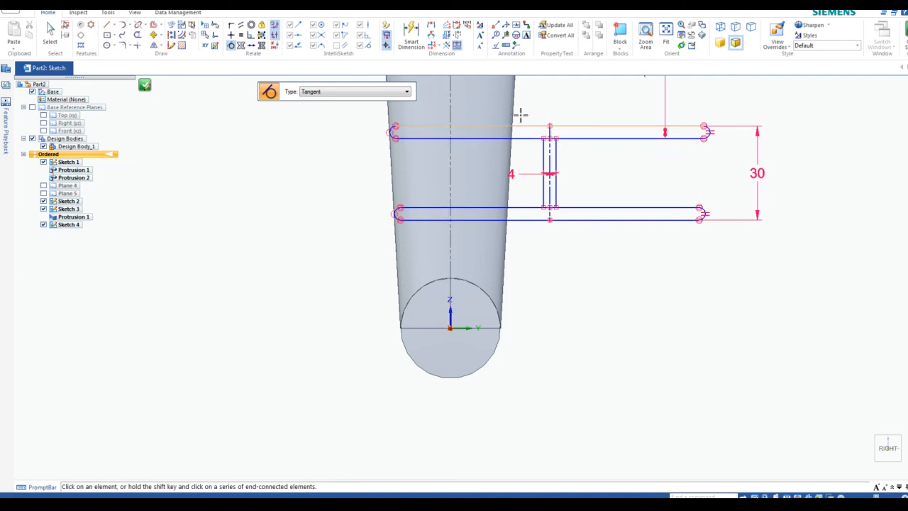
Connect the top flange's midpoint to the arm's vertical axis to centre the profile
click(230, 25)
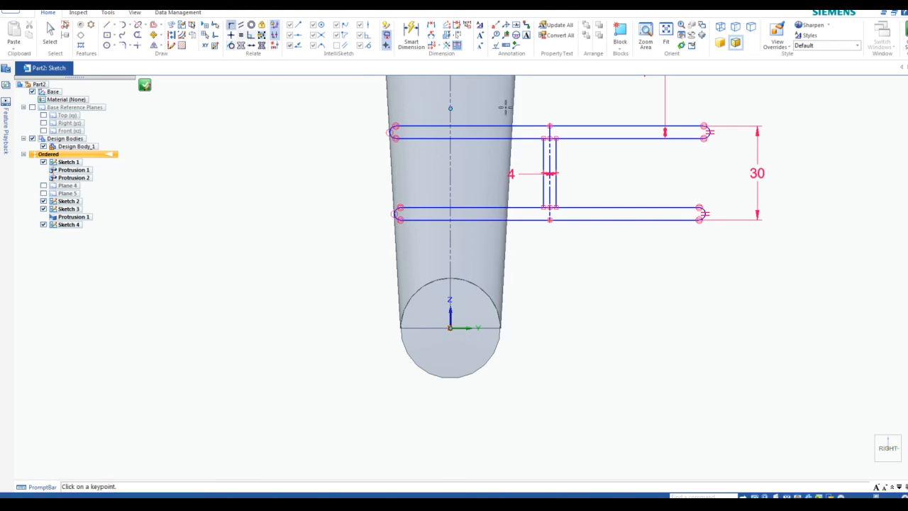
click(550, 126)
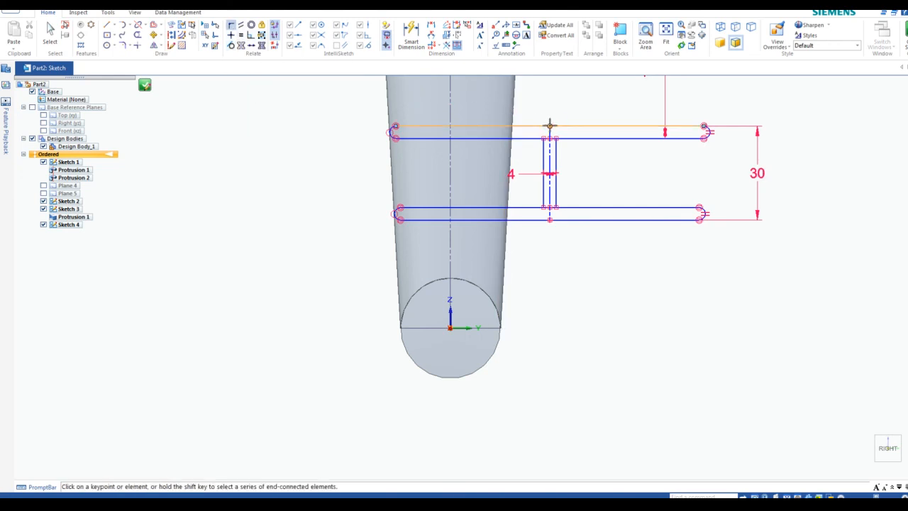
click(450, 113)
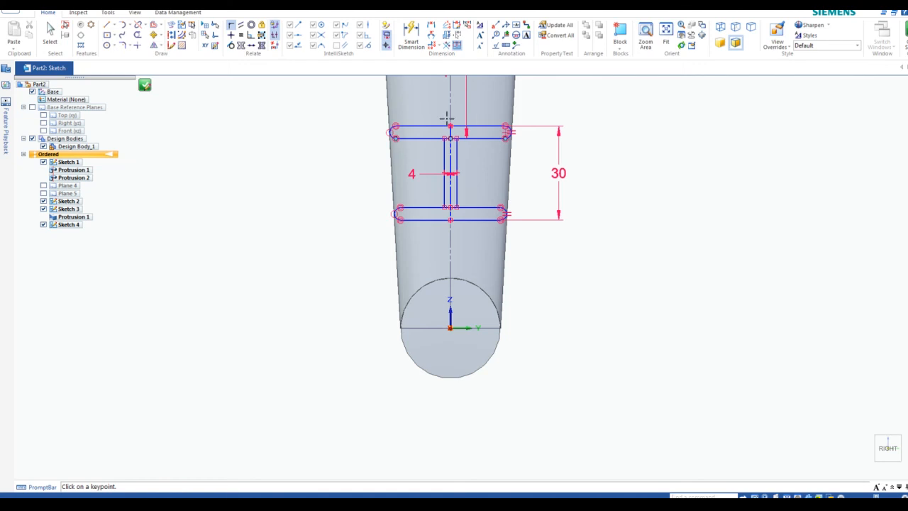
scroll(468, 134, down, 2)
scroll(468, 134, up, 3)
scroll(468, 133, up, 1)
scroll(468, 133, down, 1)
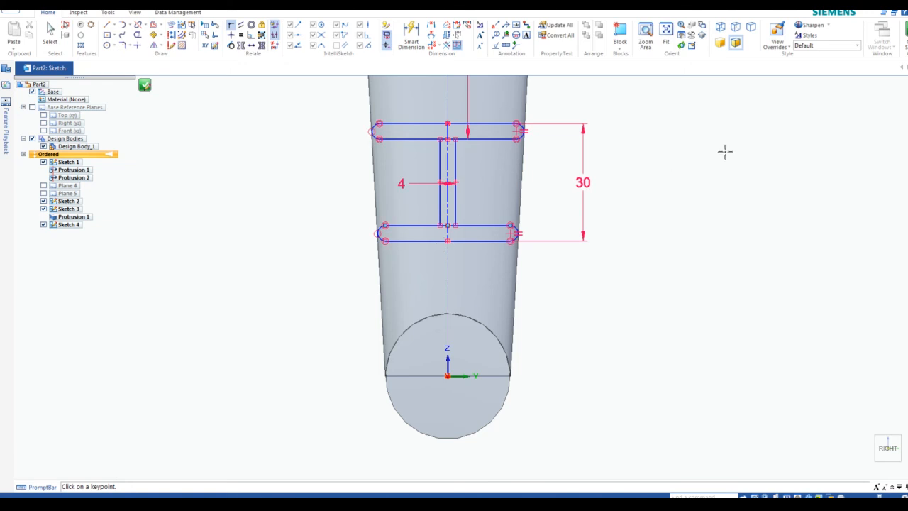
Dimension the lower flange line 26 mm from the origin (first entered as 92), then close the sketch
click(431, 28)
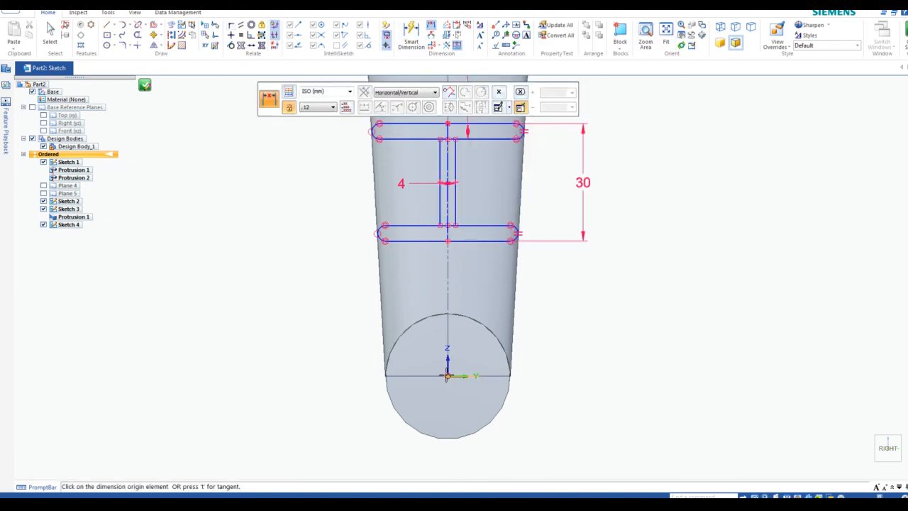
click(448, 376)
click(481, 241)
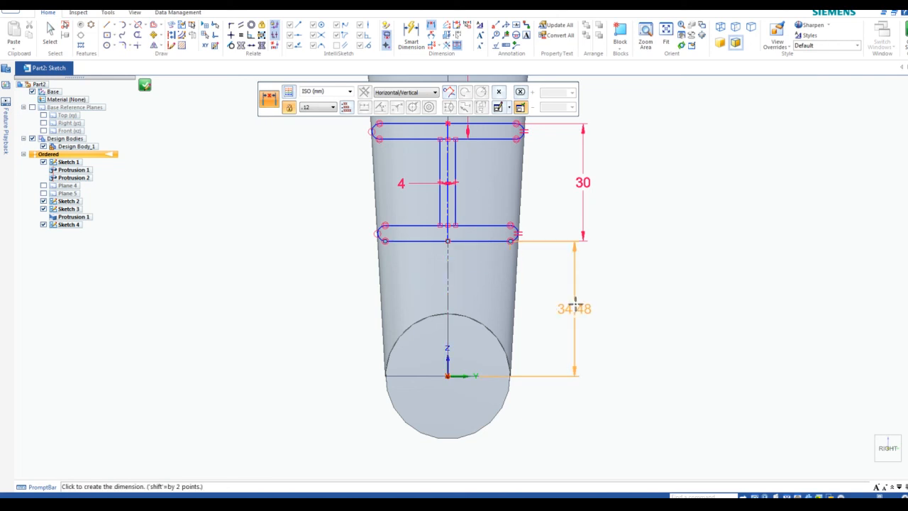
click(584, 307)
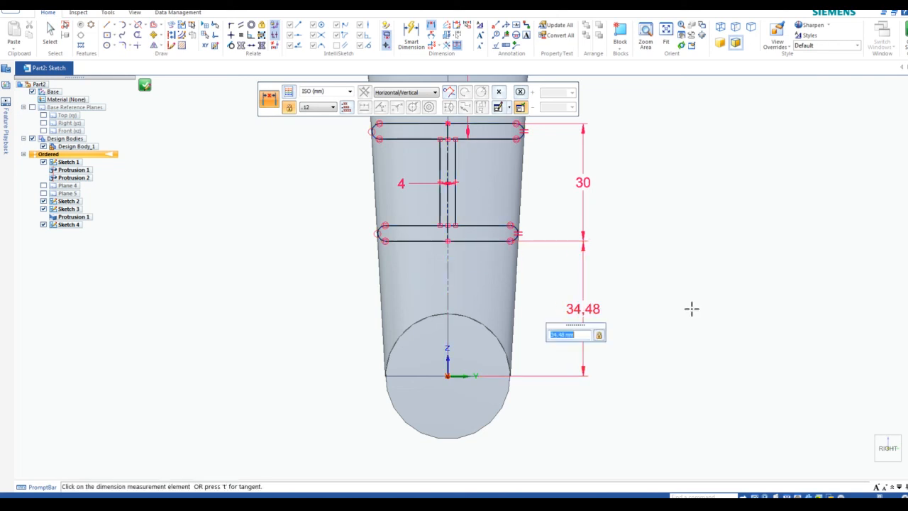
text(92)
key(Return)
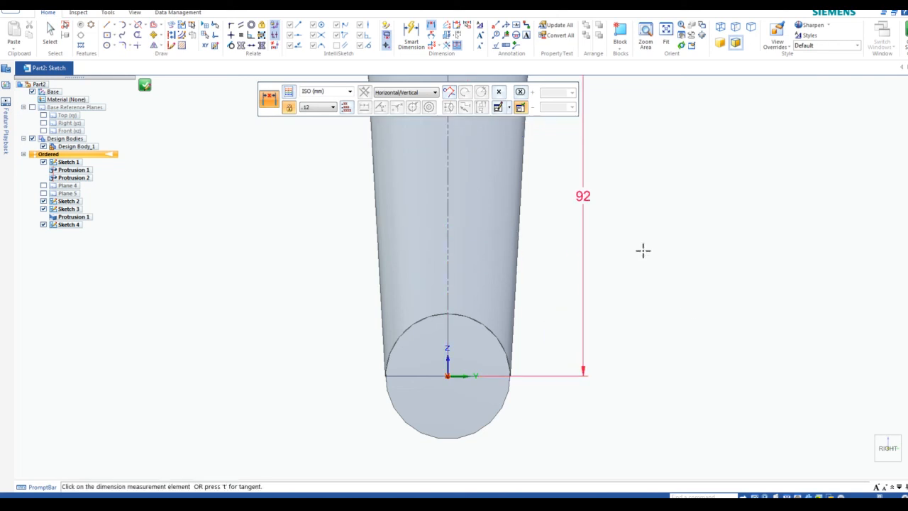
scroll(637, 239, down, 4)
scroll(610, 170, up, 3)
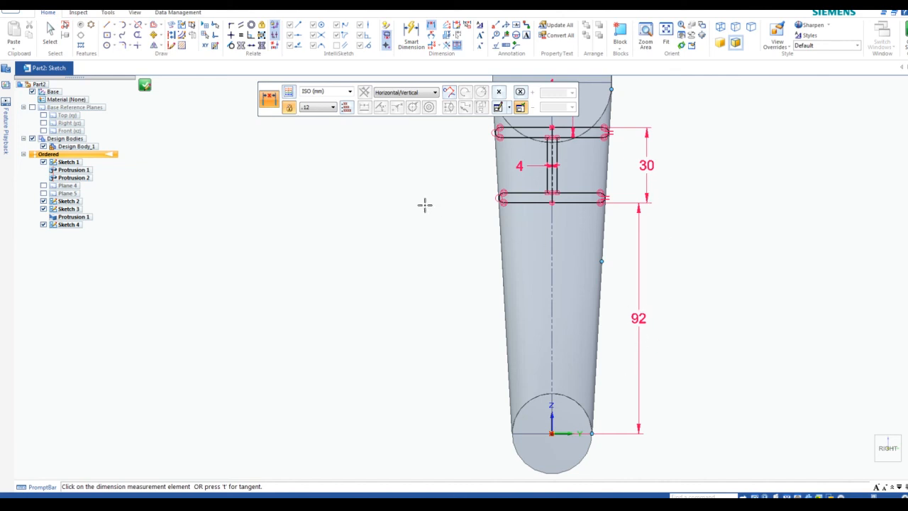
key(Escape)
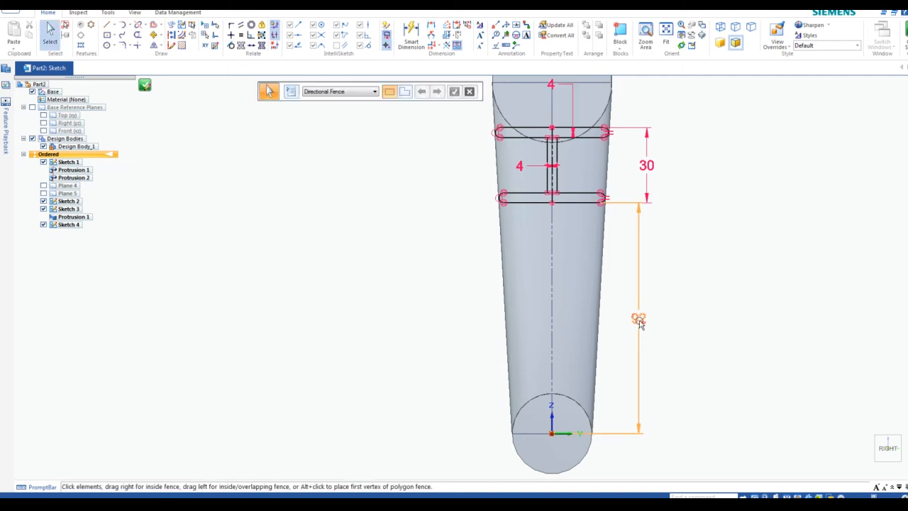
click(638, 319)
text(26)
key(Return)
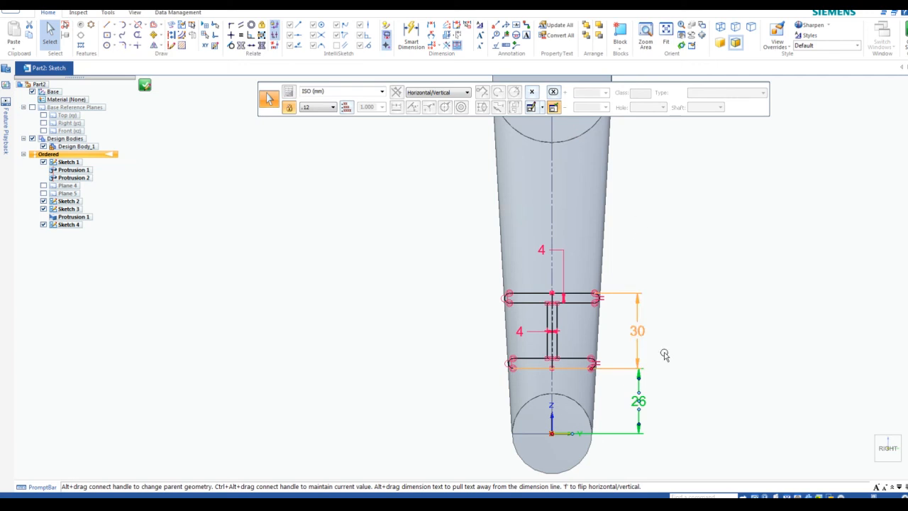
click(710, 385)
scroll(490, 255, down, 3)
scroll(480, 256, up, 3)
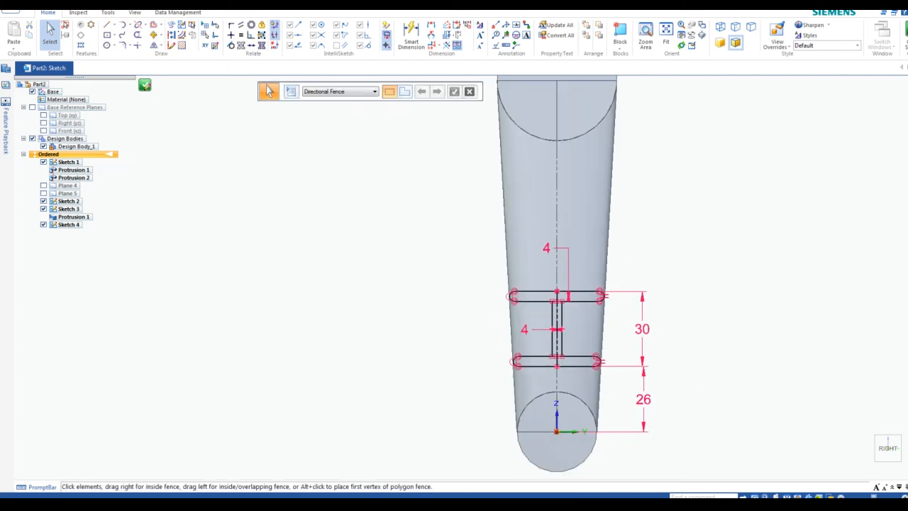
click(905, 32)
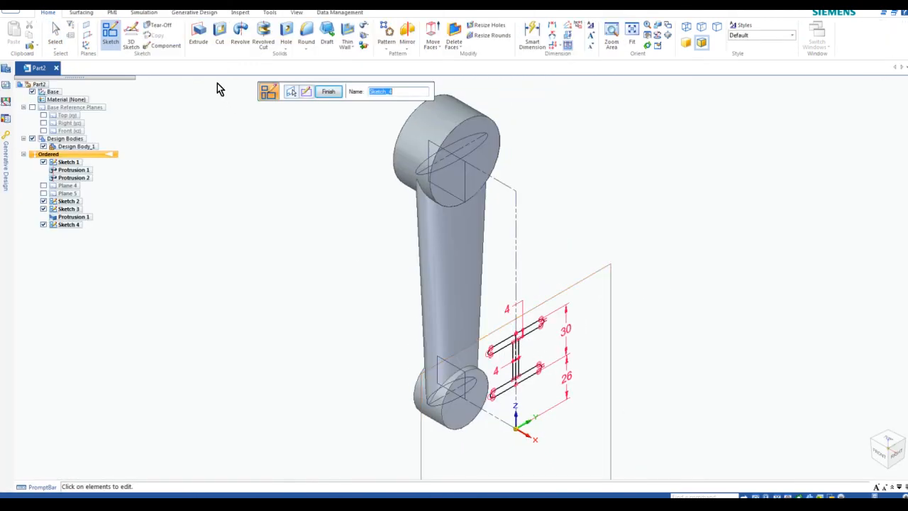
Extrude the I-shaped Sketch 4 profile Through Next into the arm, creating Protrusion 1
click(201, 36)
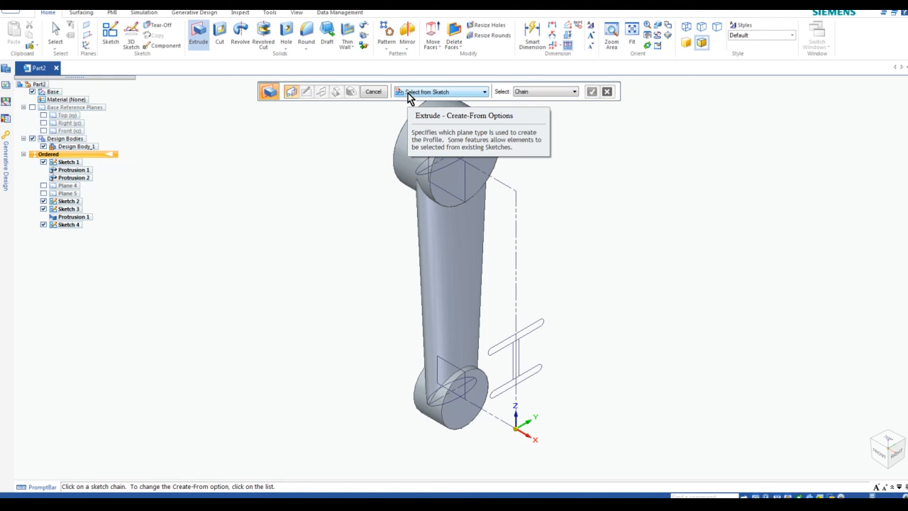
click(485, 93)
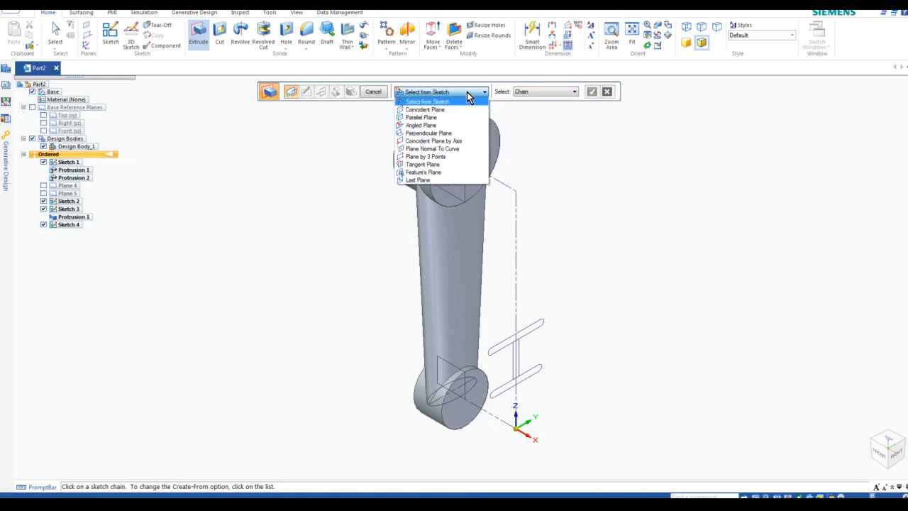
click(467, 100)
scroll(496, 348, up, 3)
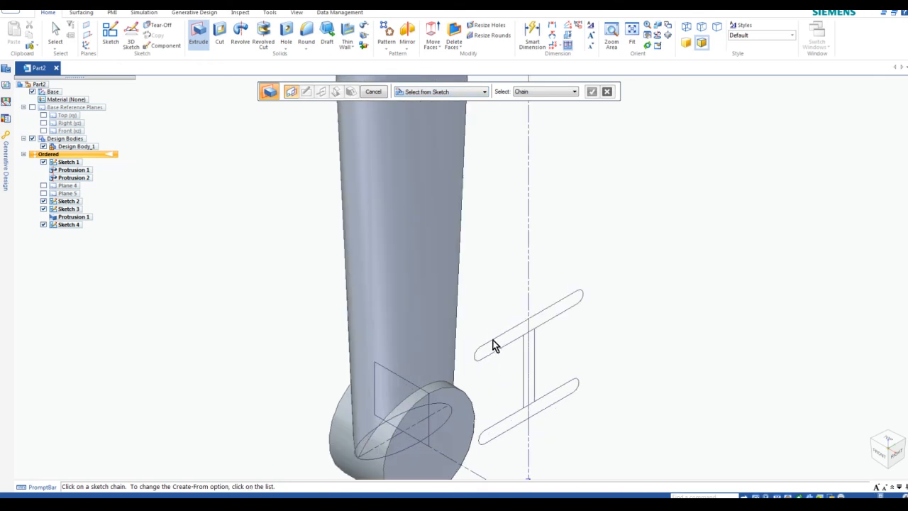
click(495, 346)
click(525, 362)
click(511, 424)
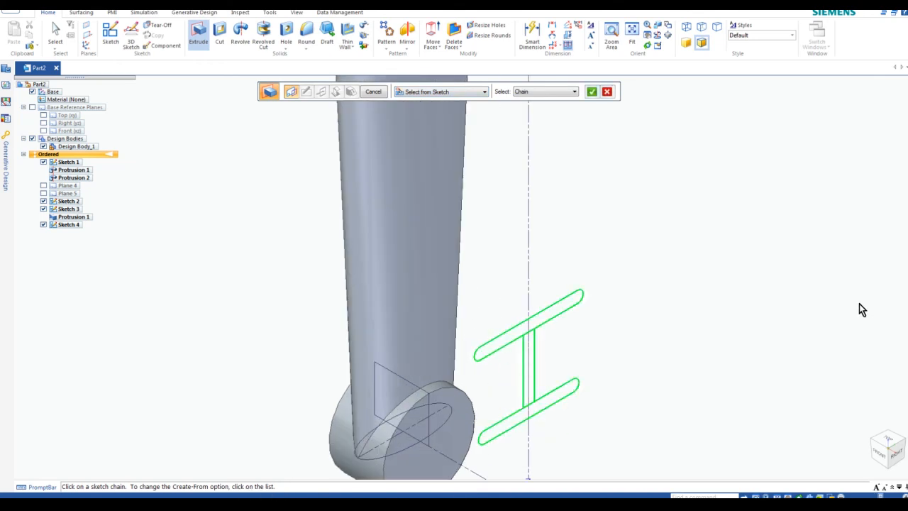
click(592, 91)
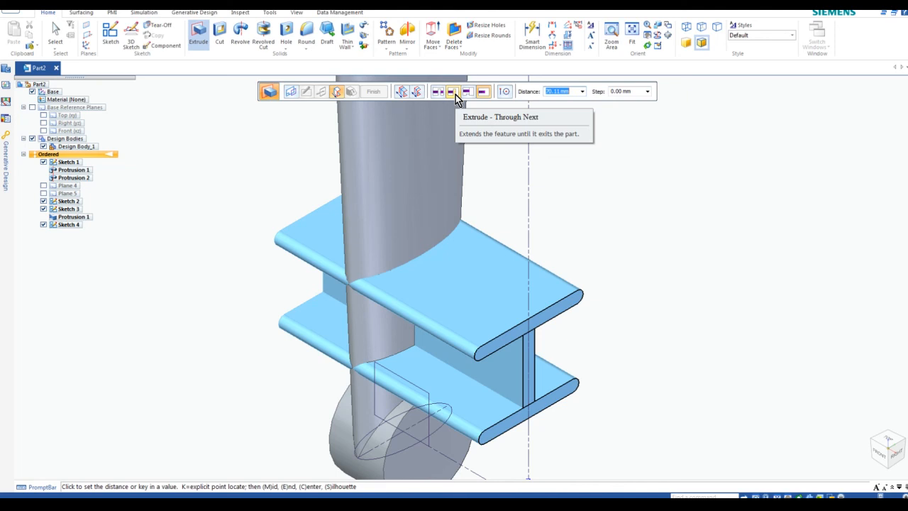
click(454, 93)
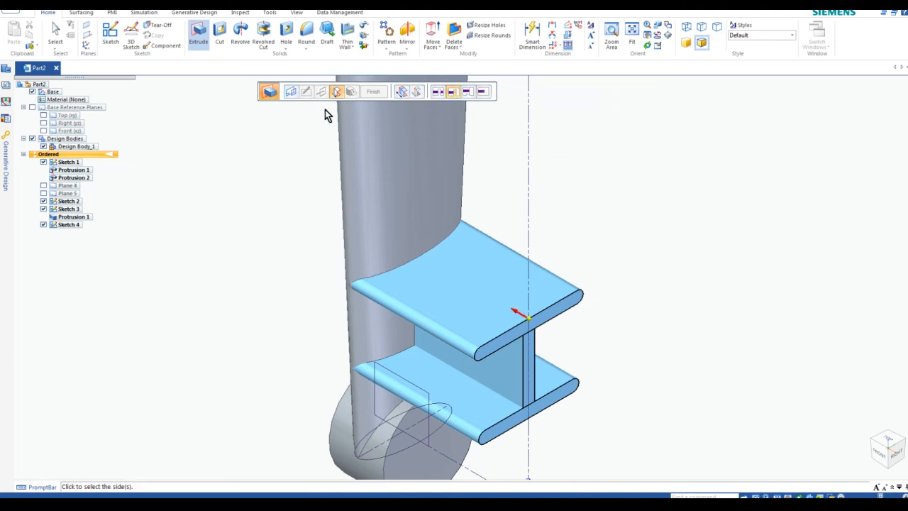
click(308, 162)
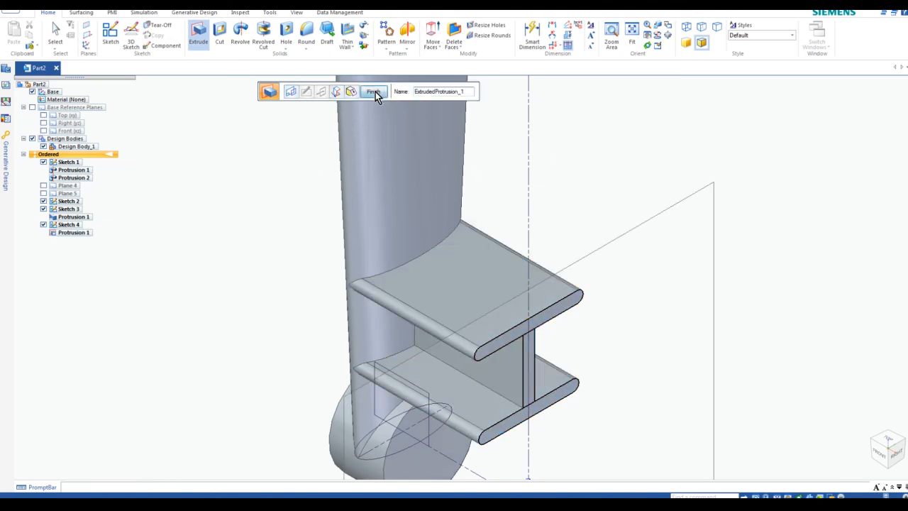
click(375, 92)
scroll(583, 163, down, 3)
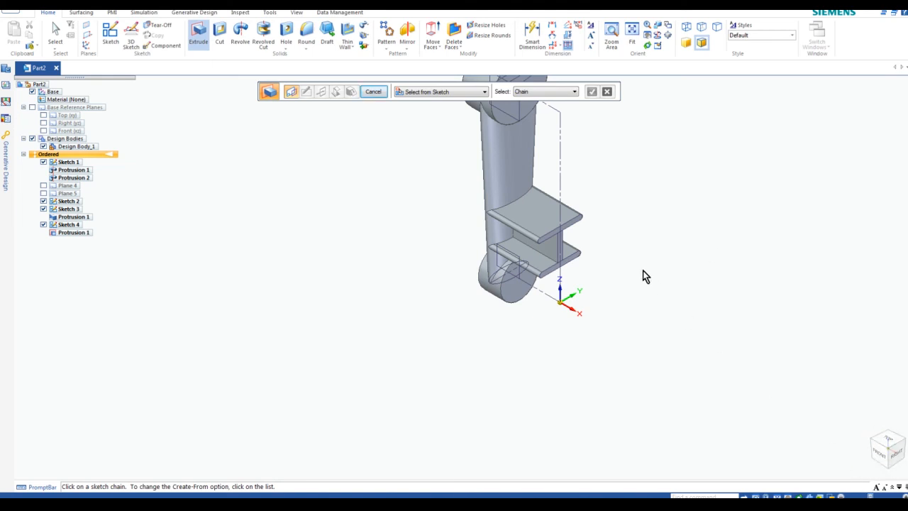
Fit the view, exit Extrude, and hide Sketches 4, 3, 2 and 1 in PathFinder
click(778, 496)
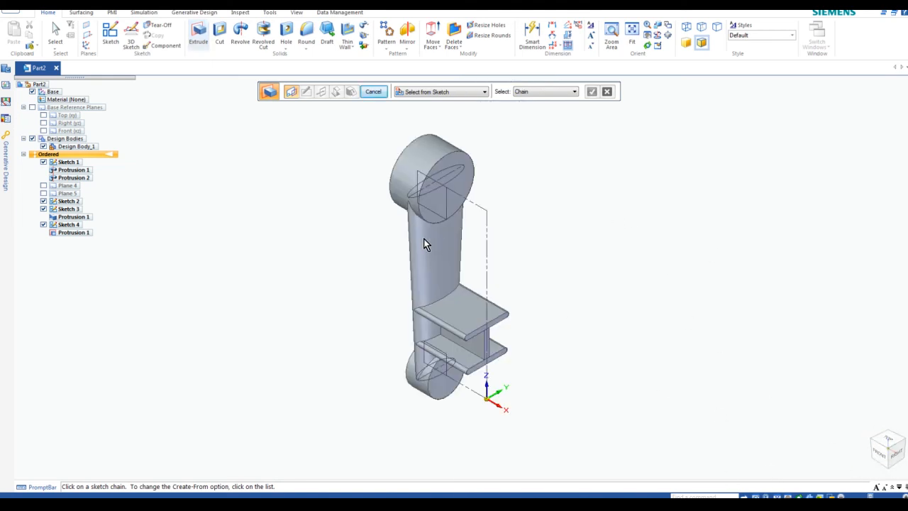
scroll(427, 257, up, 2)
scroll(426, 258, down, 1)
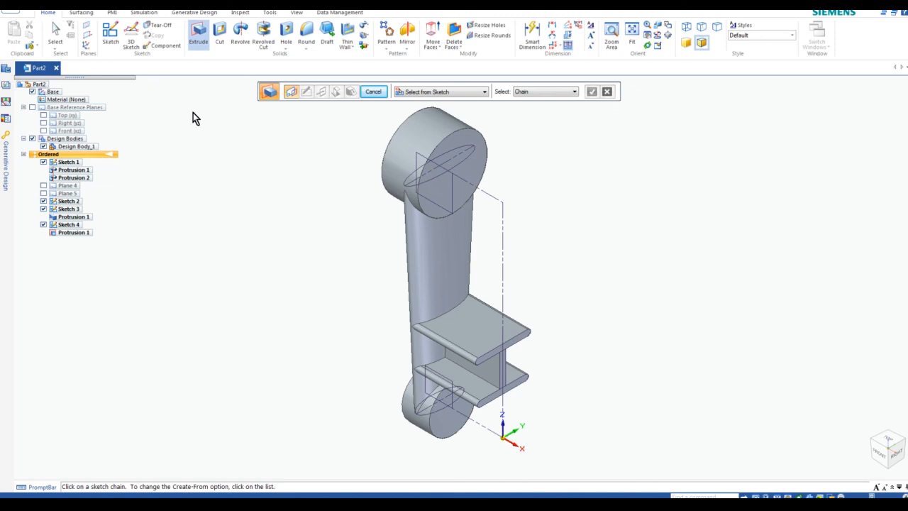
click(373, 93)
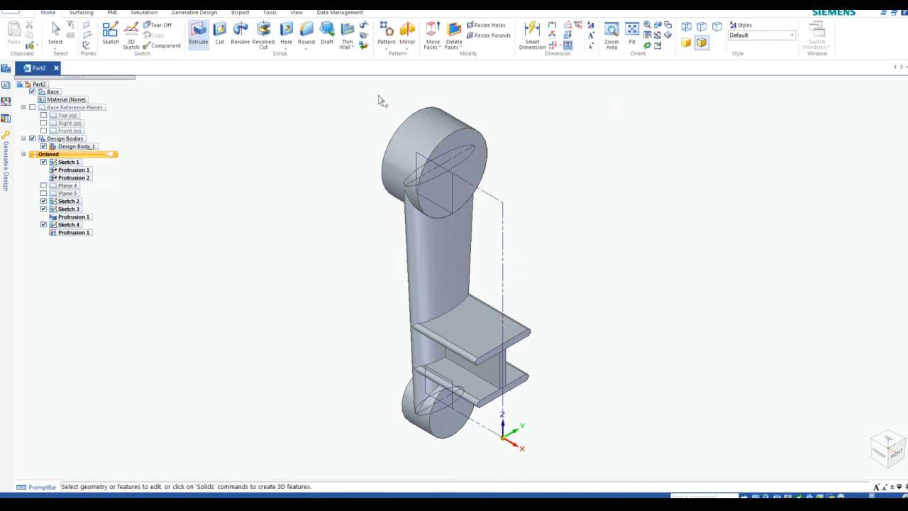
click(43, 225)
click(44, 209)
click(43, 201)
click(43, 163)
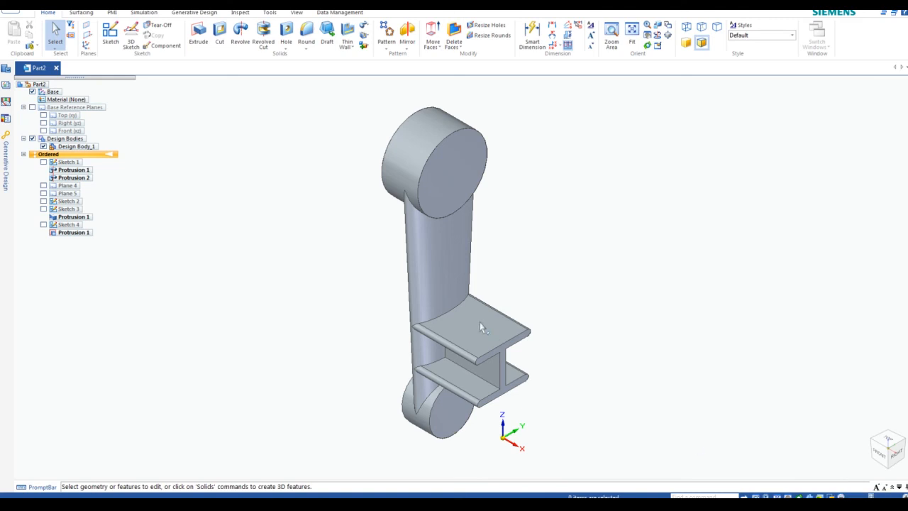
click(833, 504)
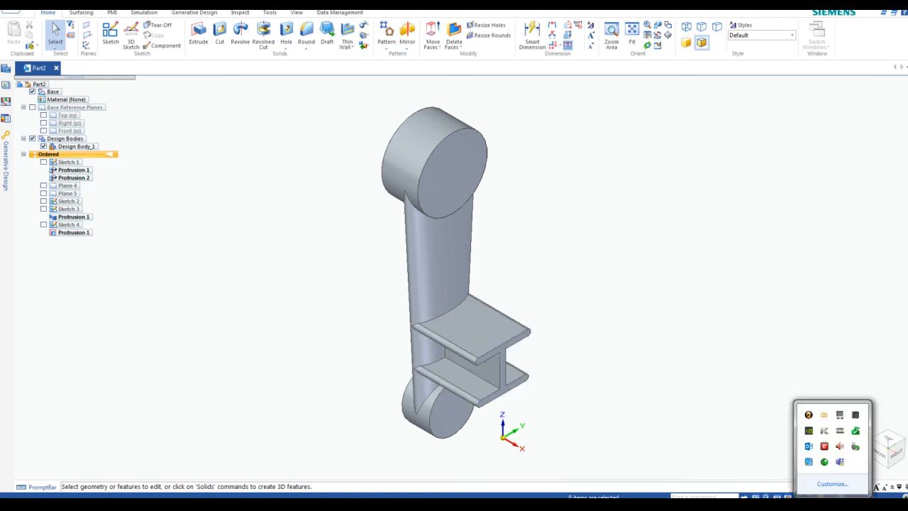
right_click(828, 470)
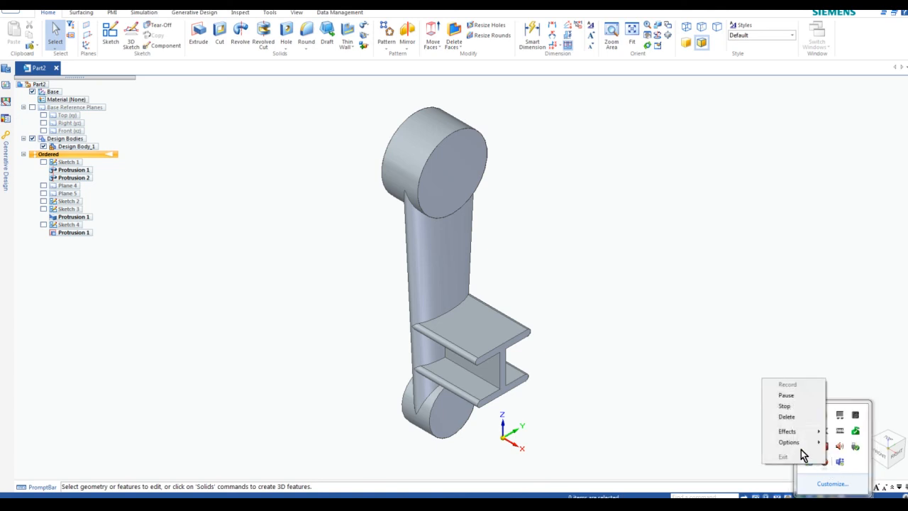
click(790, 406)
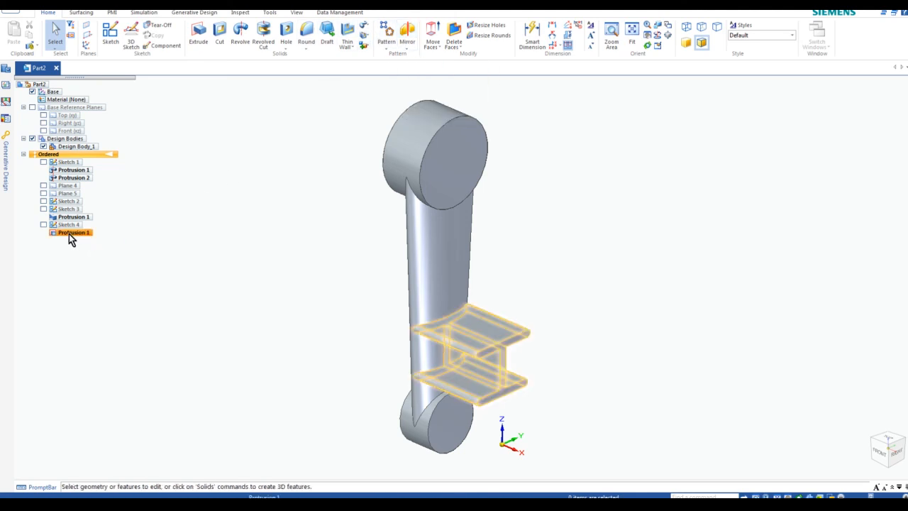
Mirror all features about the crossbar's end face, creating Mirror 1 as the second arm
click(407, 34)
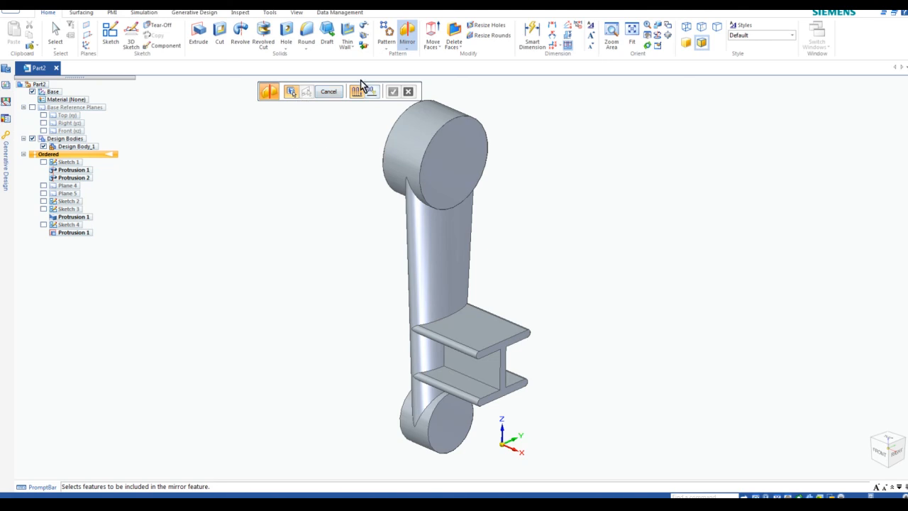
drag(339, 83, 745, 98)
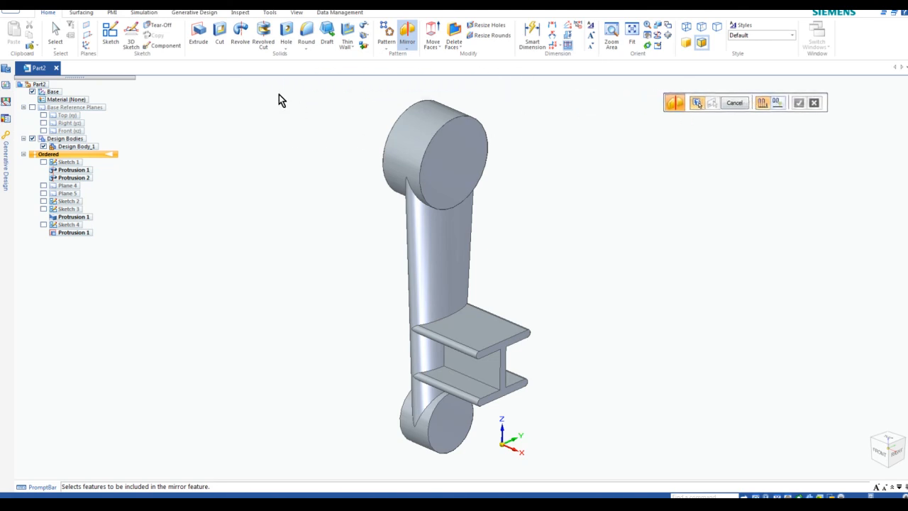
drag(267, 83, 567, 470)
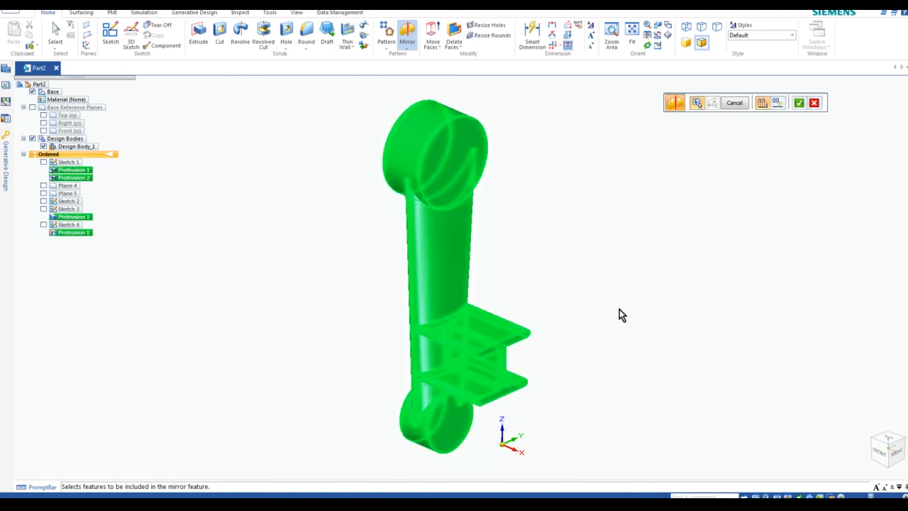
click(800, 104)
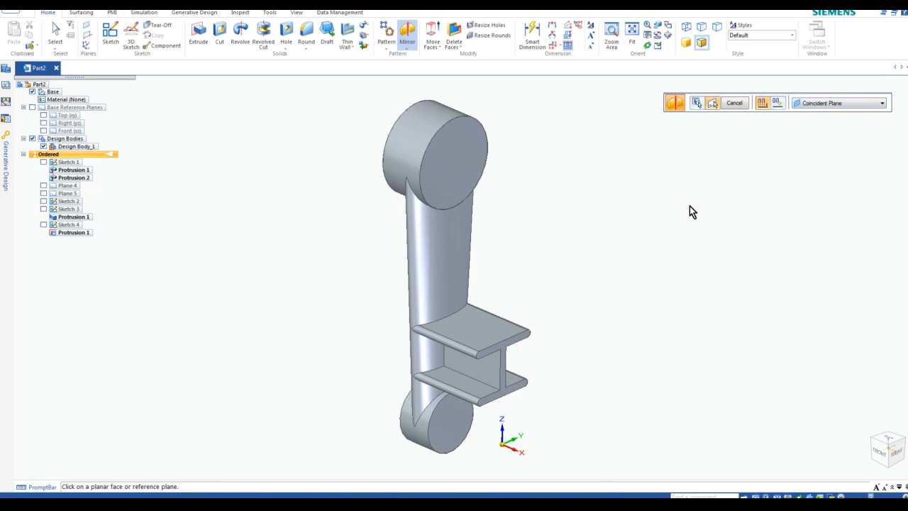
click(501, 350)
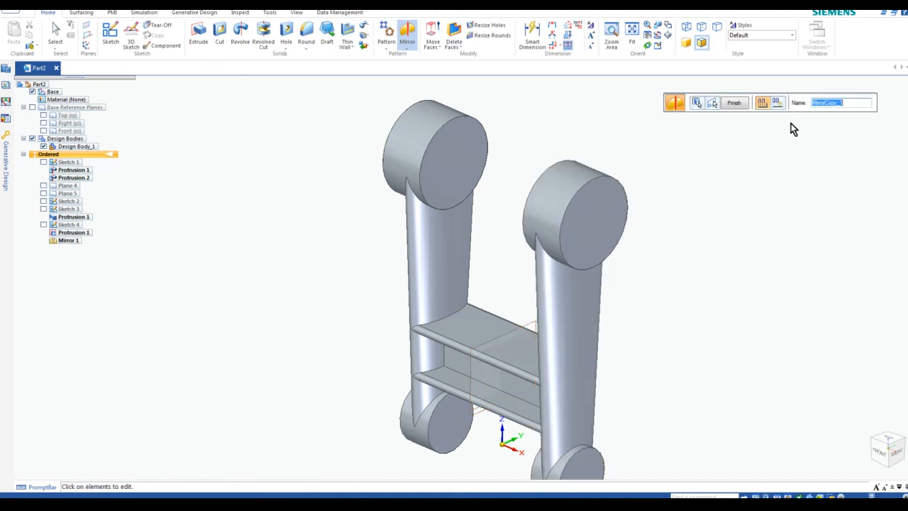
click(738, 105)
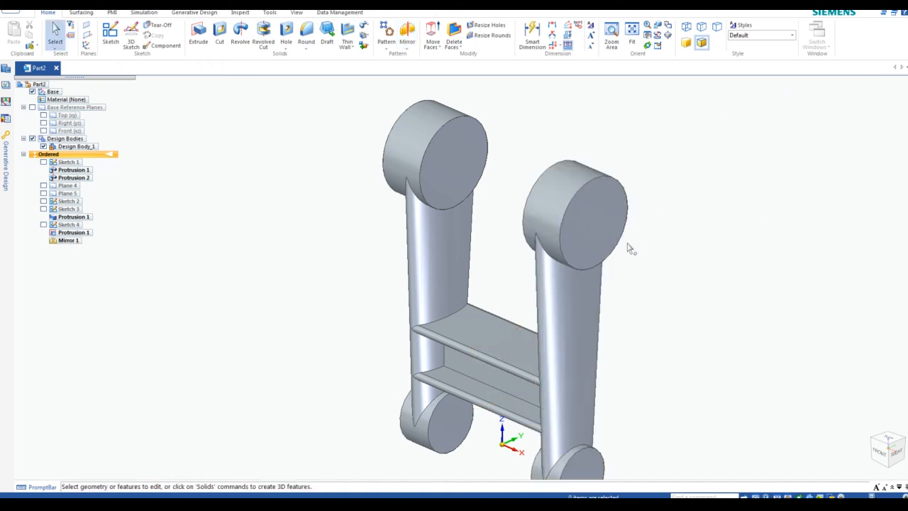
click(777, 498)
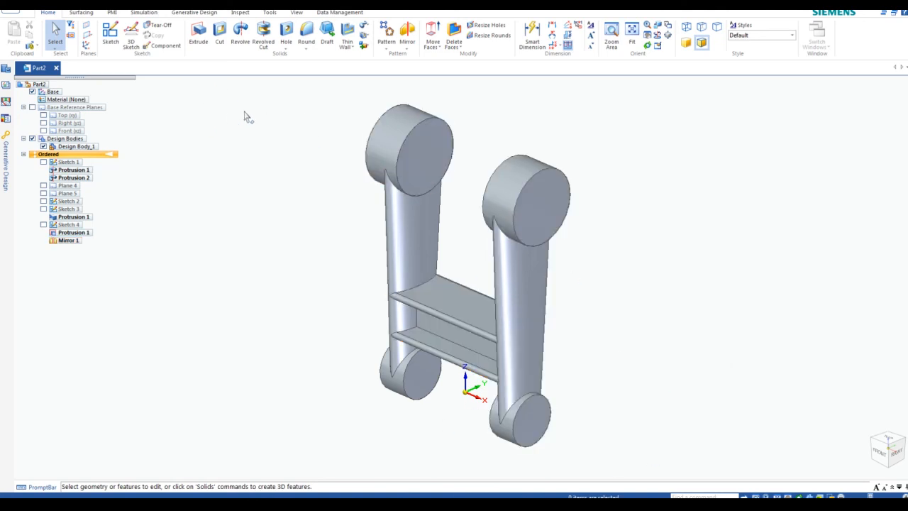
Start a hole and set its options to the ISO Metric standard with size 22
click(287, 32)
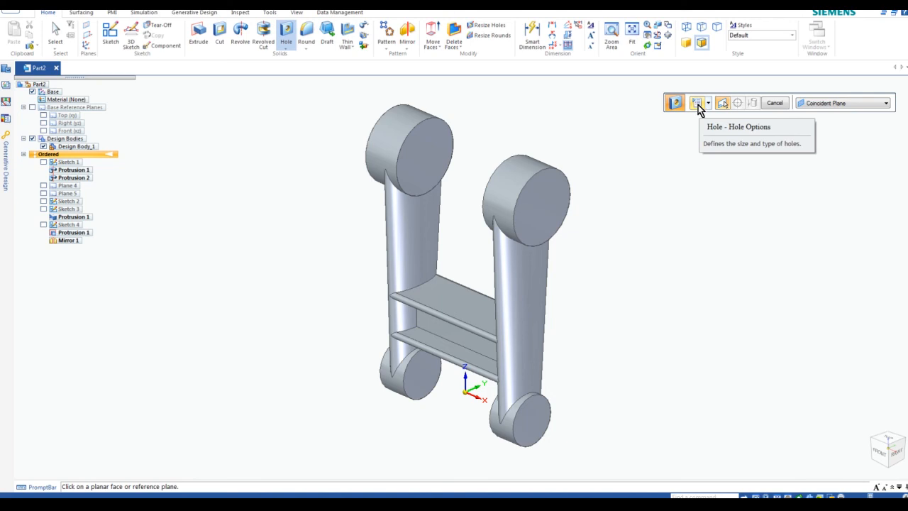
click(698, 103)
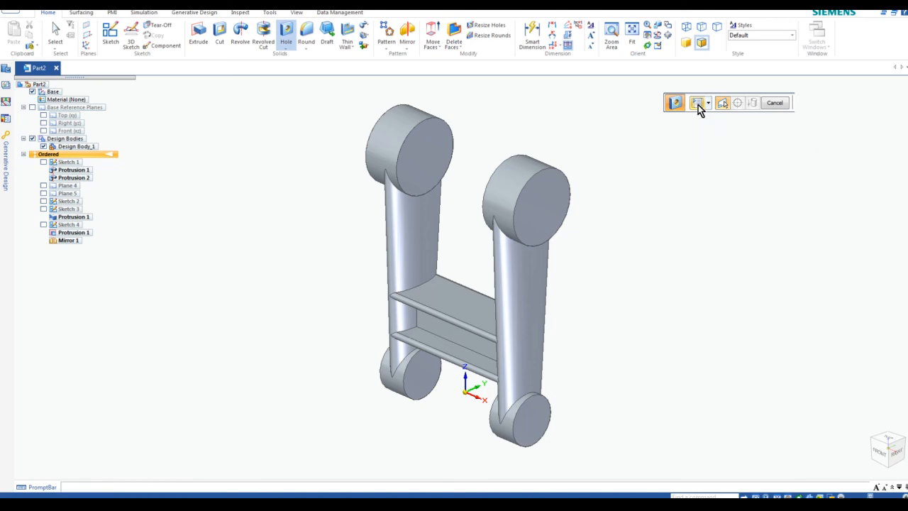
drag(254, 70, 772, 139)
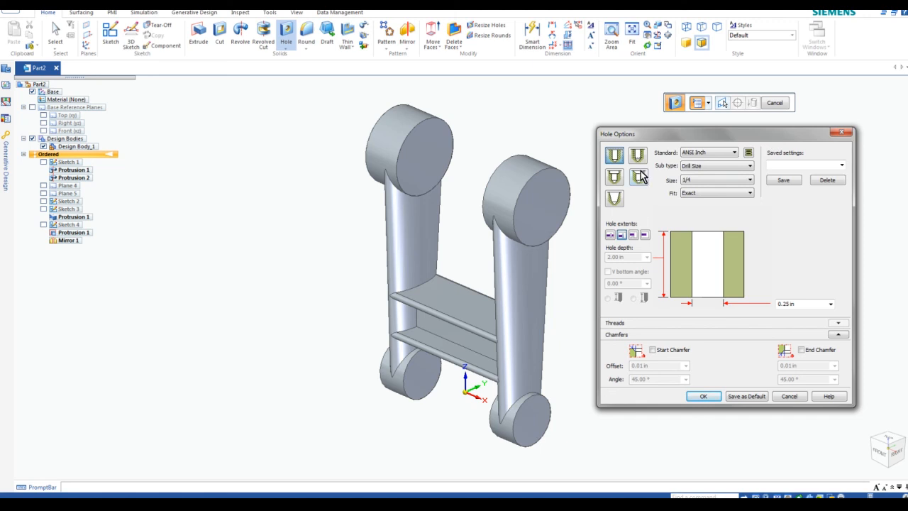
click(735, 155)
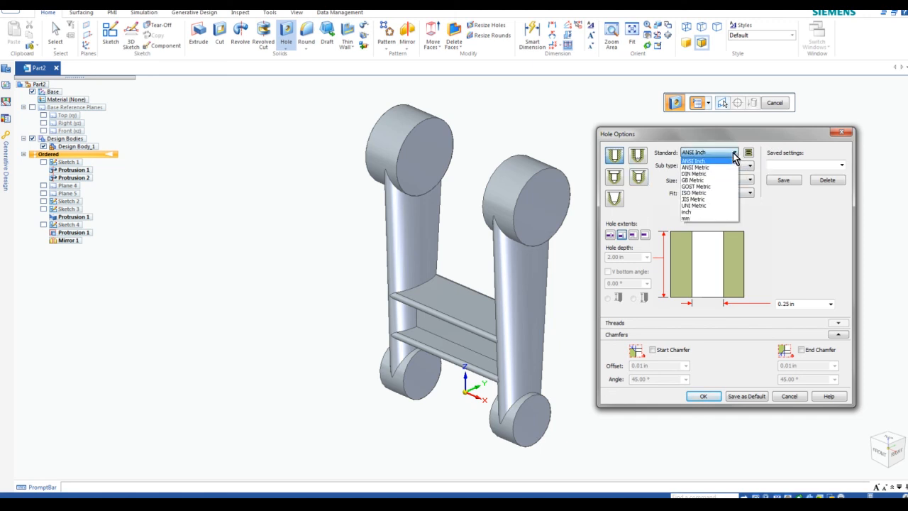
click(718, 193)
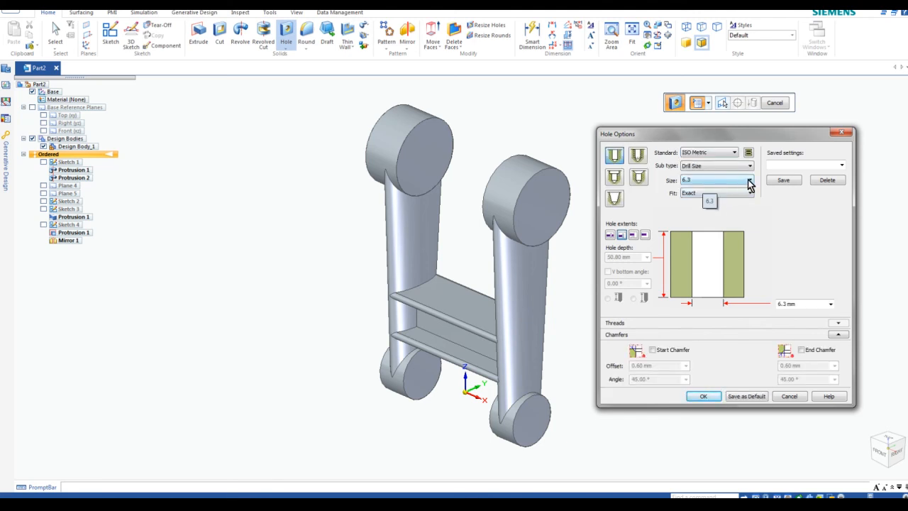
click(750, 182)
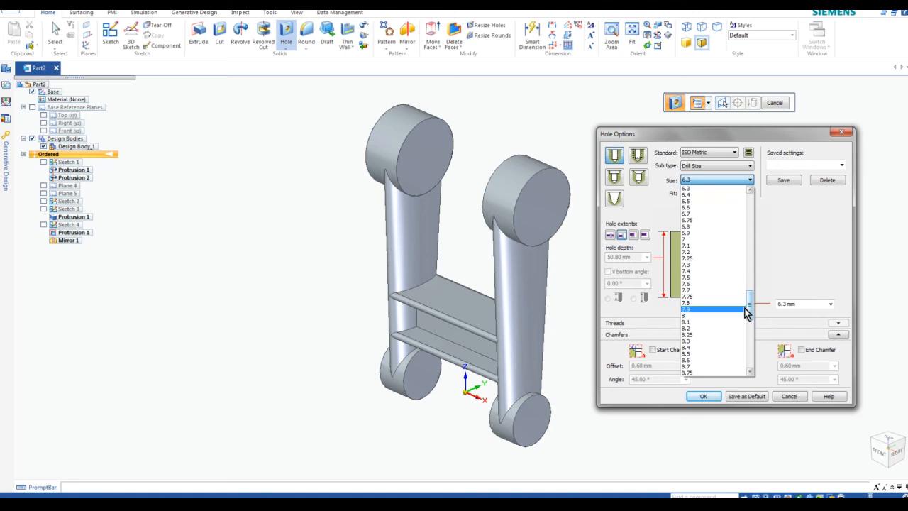
drag(751, 309, 758, 355)
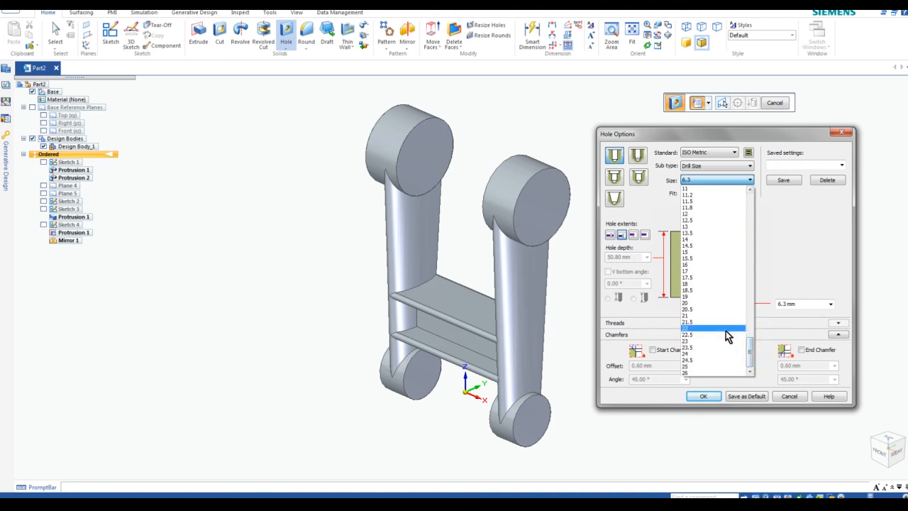
click(728, 329)
click(800, 304)
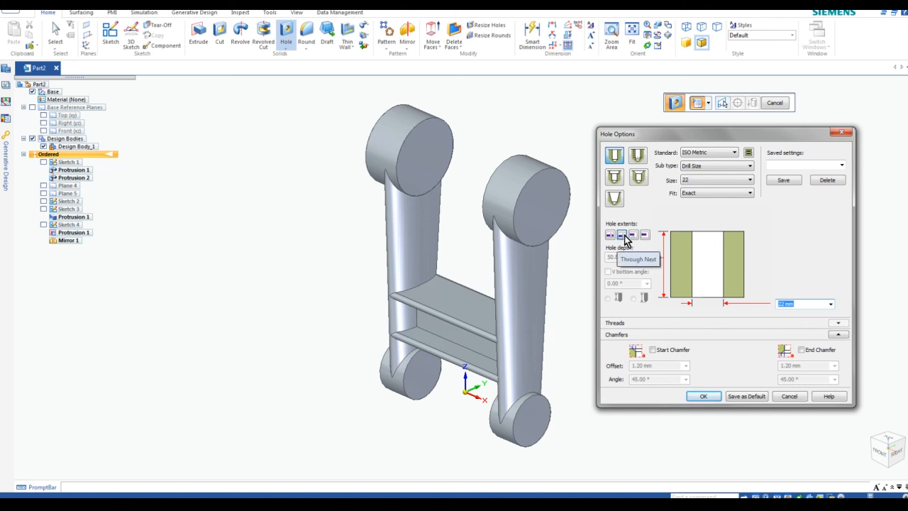
click(703, 397)
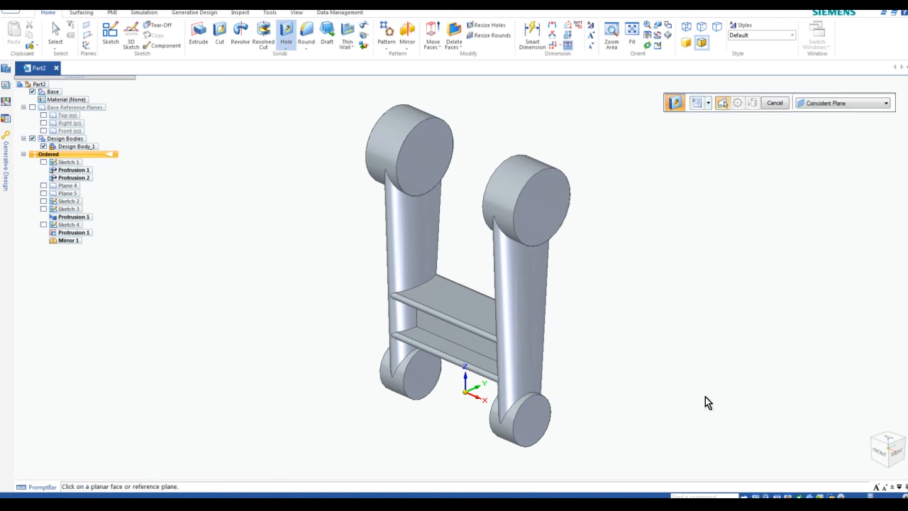
Cut Hole 1, a 22 mm hole, at the centre of the right arm's upper boss end face
click(540, 206)
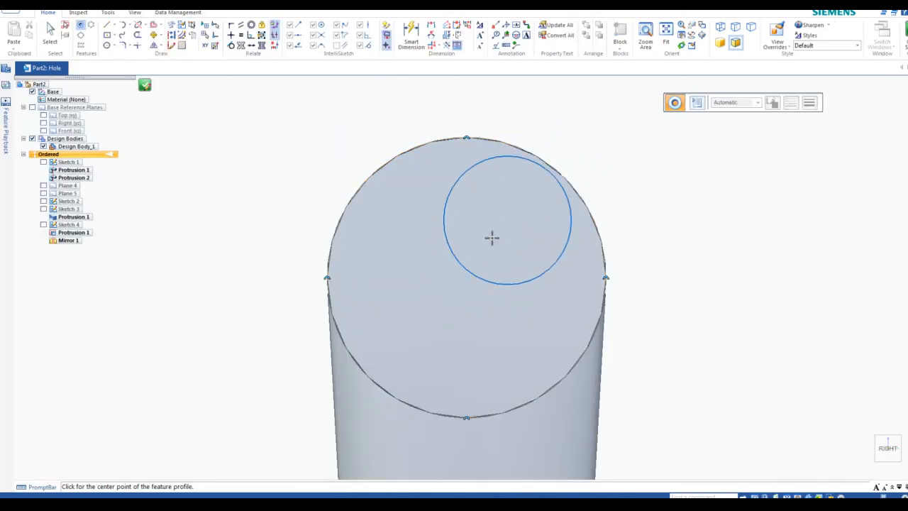
click(466, 277)
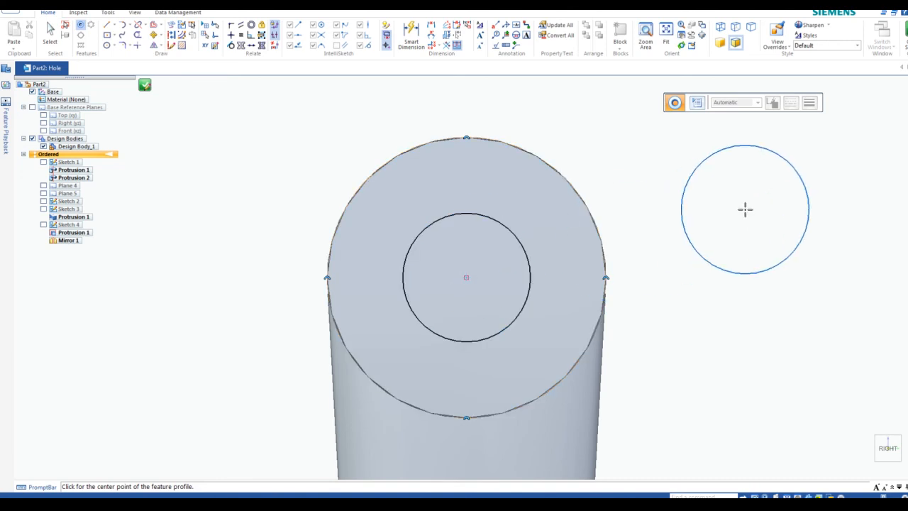
key(Escape)
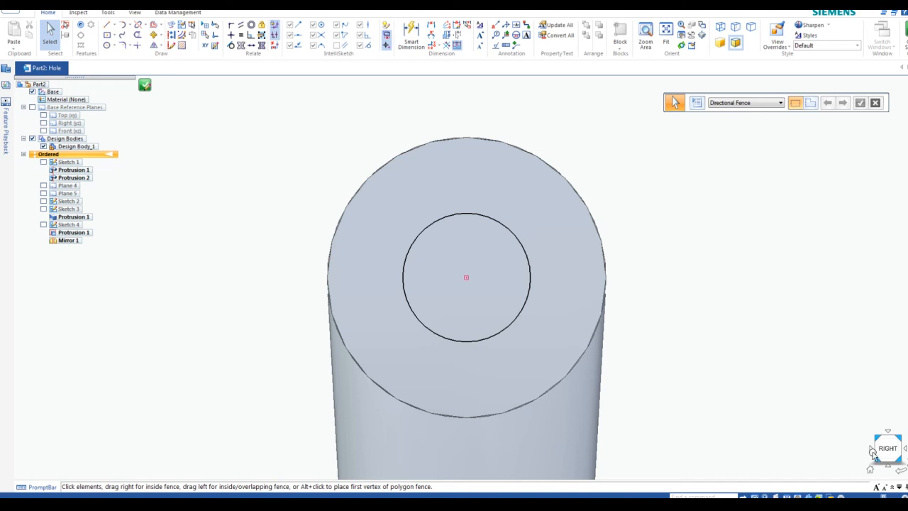
click(886, 444)
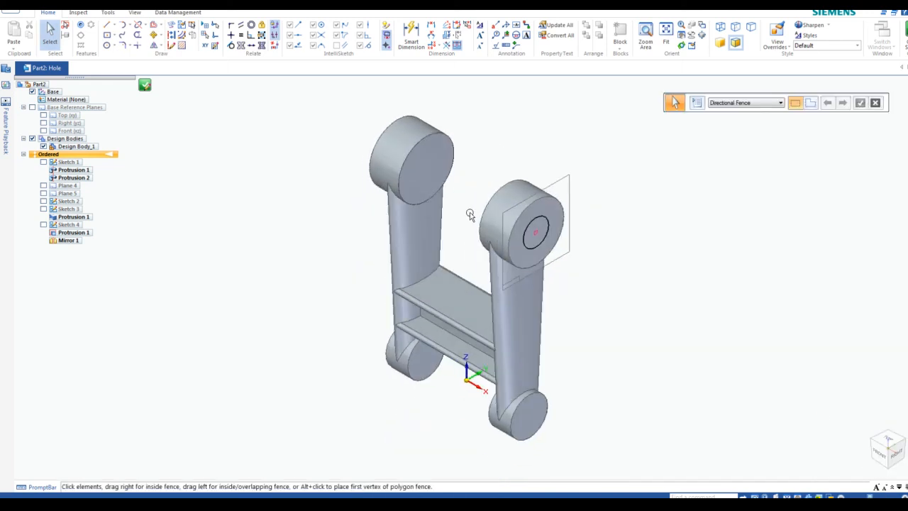
scroll(471, 214, up, 3)
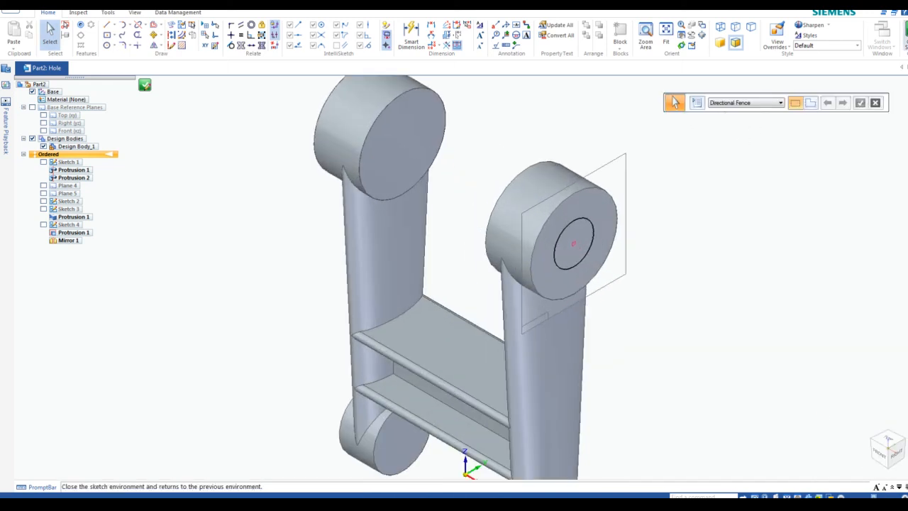
click(905, 32)
click(512, 180)
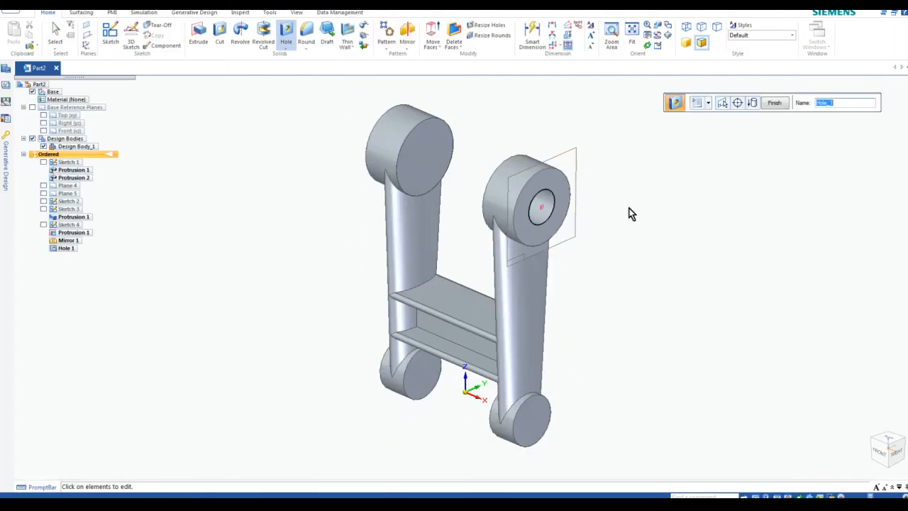
click(774, 104)
key(Escape)
middle_drag(607, 204, 590, 192)
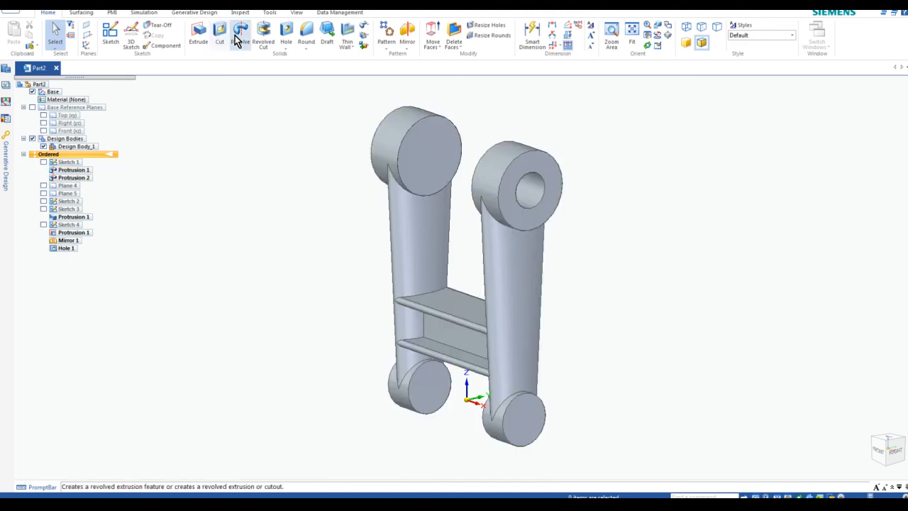
Start a hole with ISO Metric standard, size 16 and Through All extent
click(286, 34)
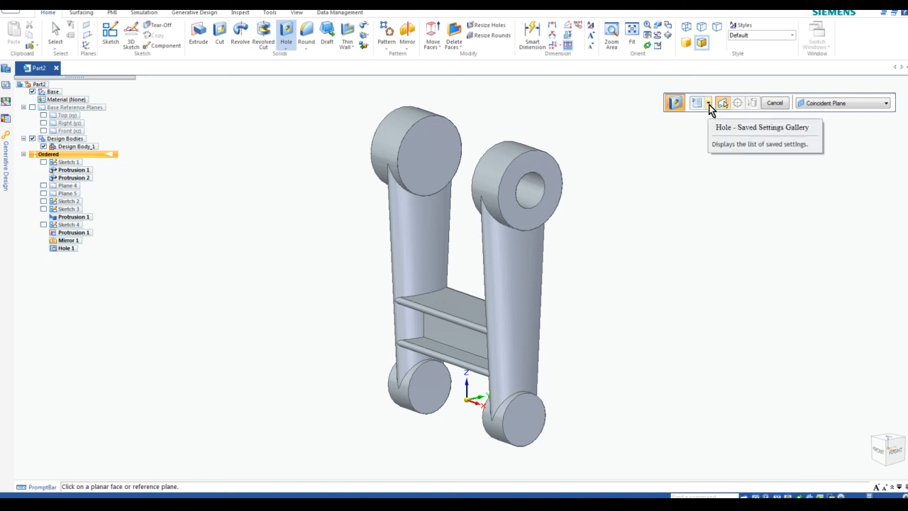
click(710, 104)
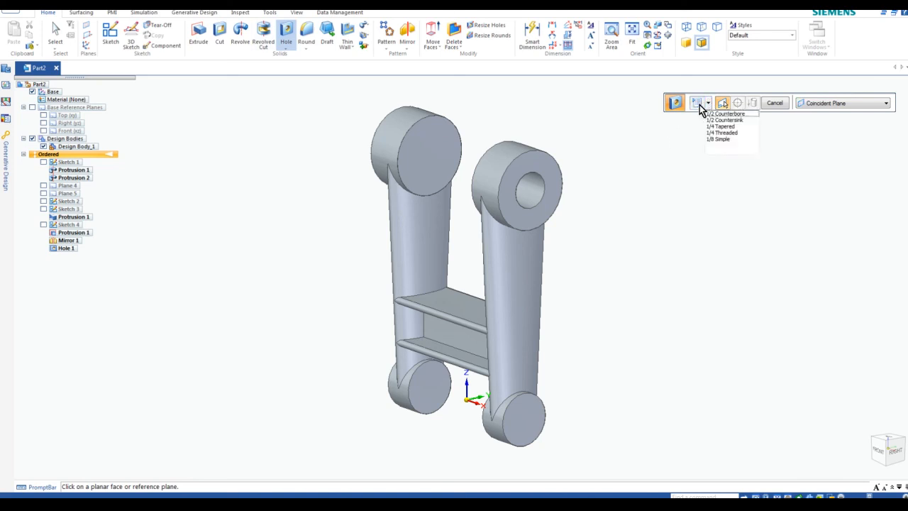
click(698, 104)
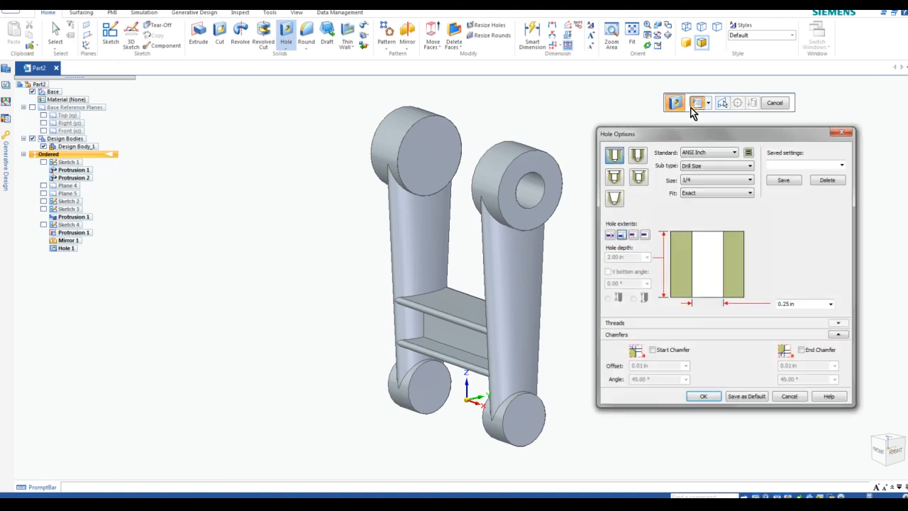
click(712, 153)
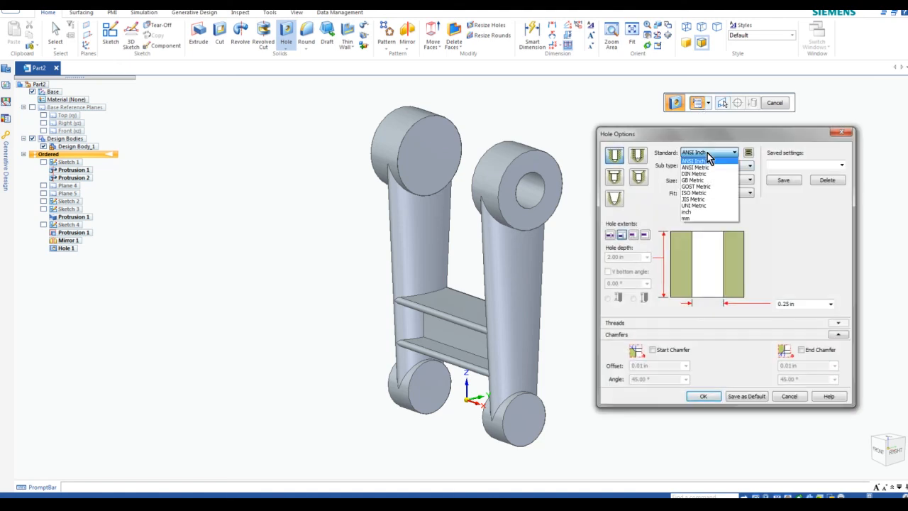
click(708, 193)
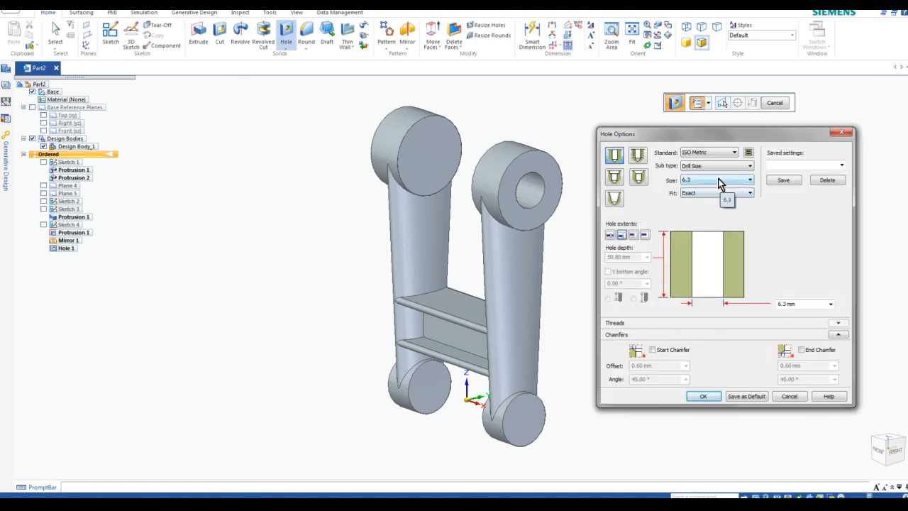
click(720, 183)
drag(750, 303, 751, 339)
click(740, 334)
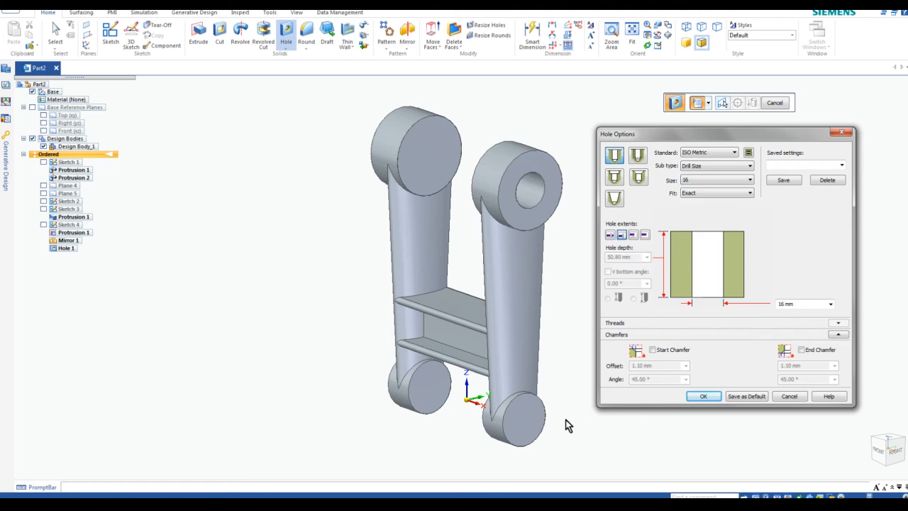
click(611, 237)
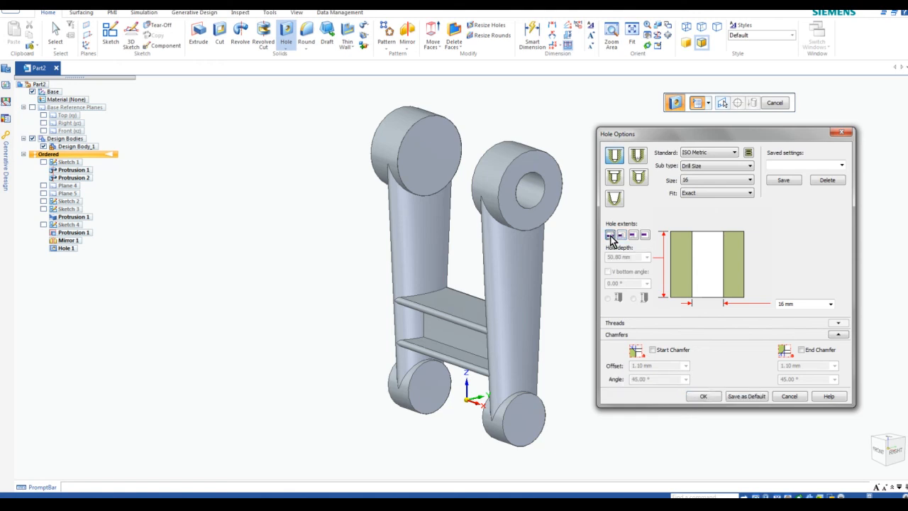
click(705, 398)
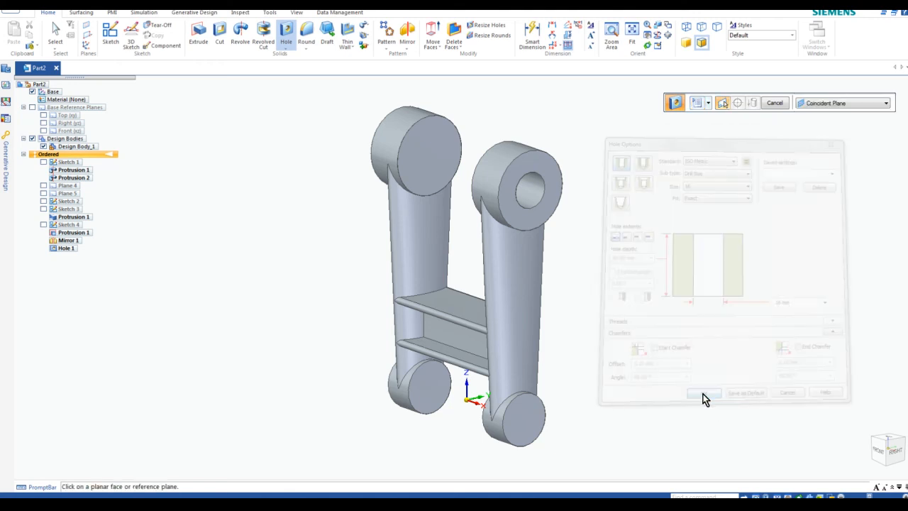
Place the hole at the centre of the lower end face and finish Hole 2
click(523, 419)
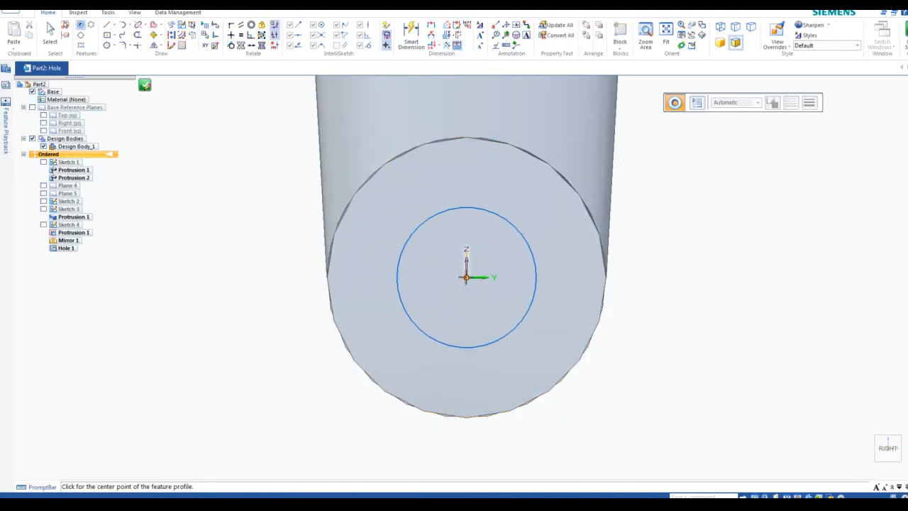
click(467, 276)
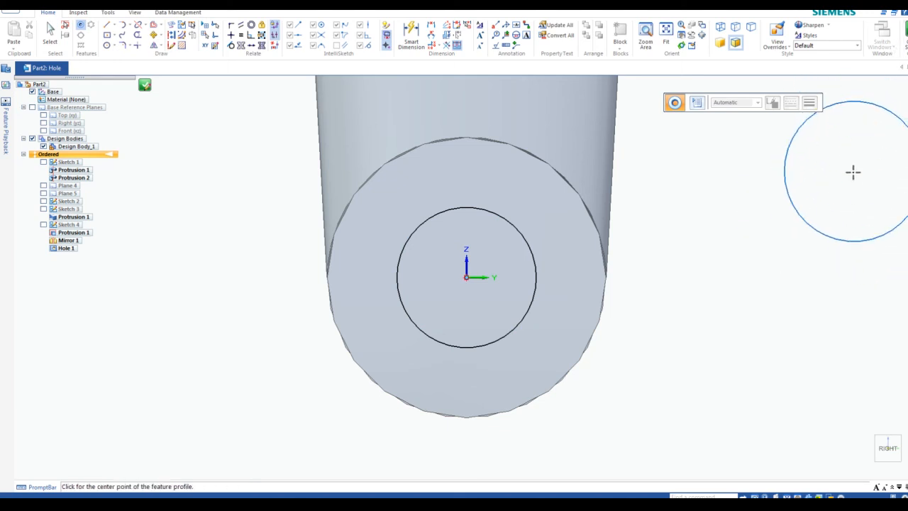
key(Escape)
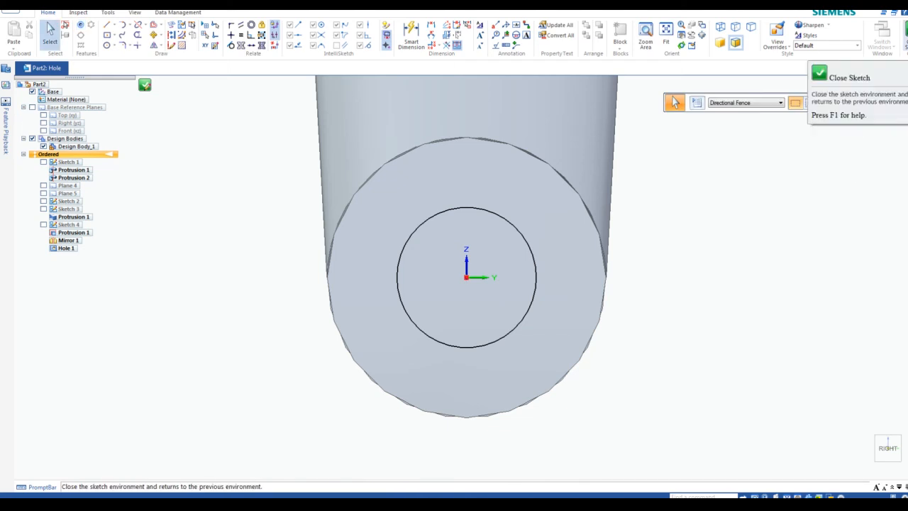
click(906, 36)
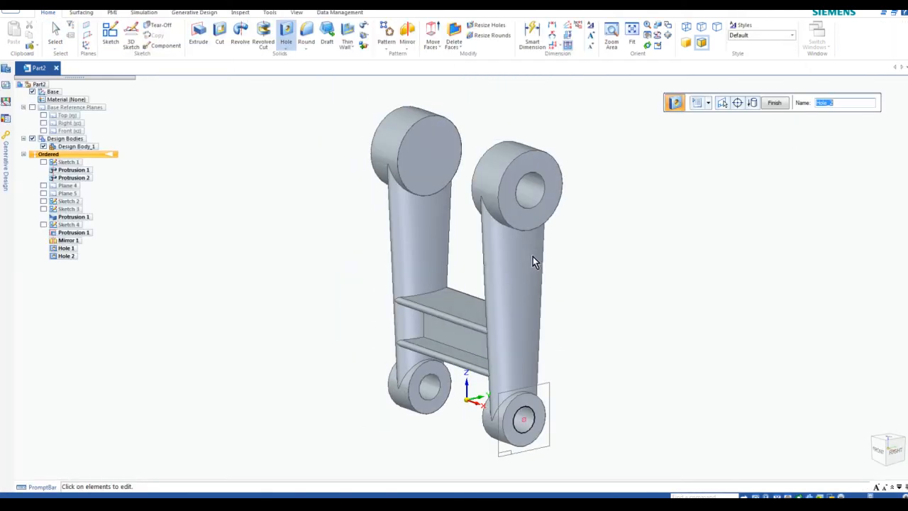
click(776, 104)
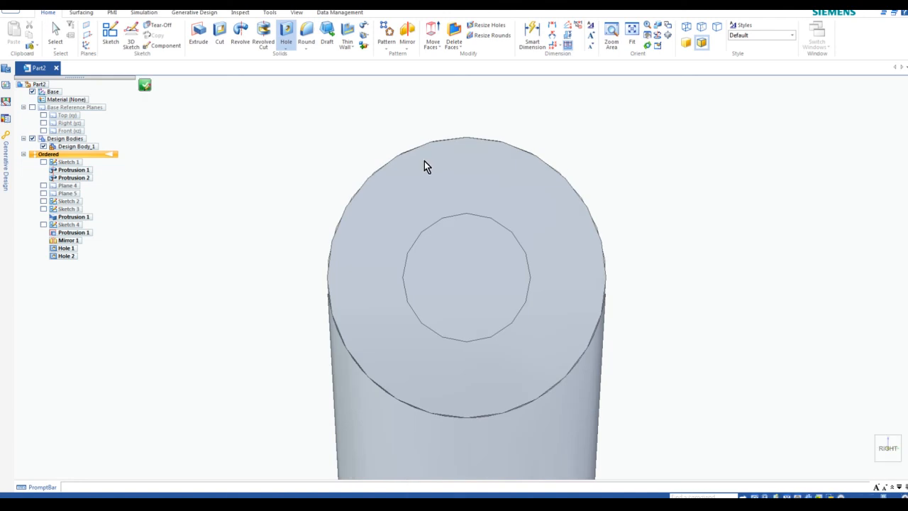
Set the hole options to ISO Metric standard, size 16
click(697, 103)
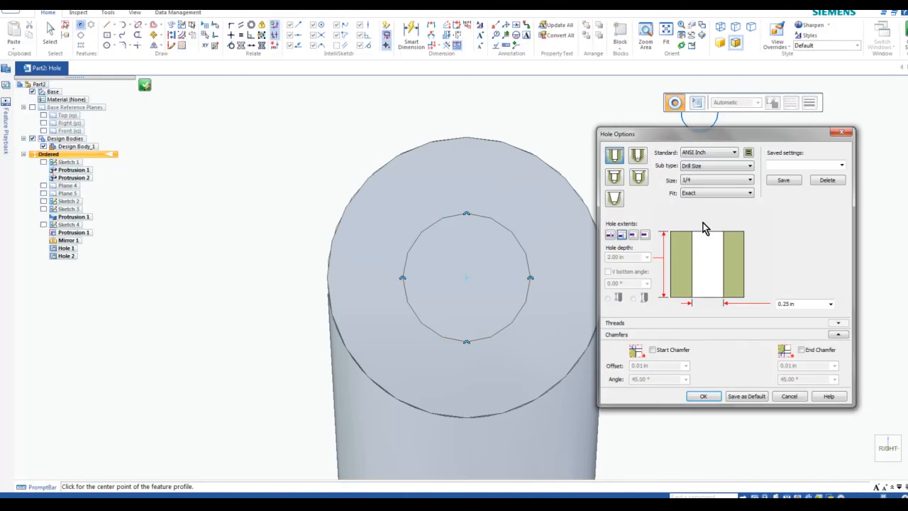
click(734, 152)
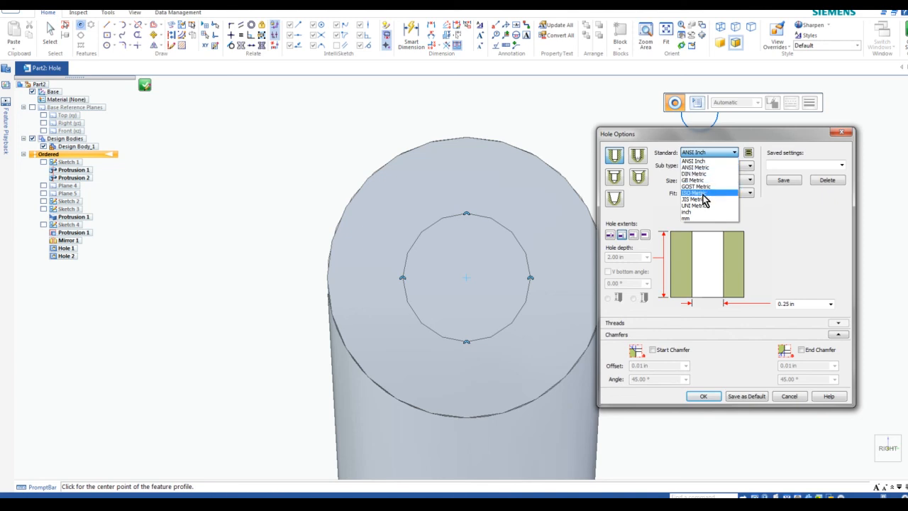
click(701, 193)
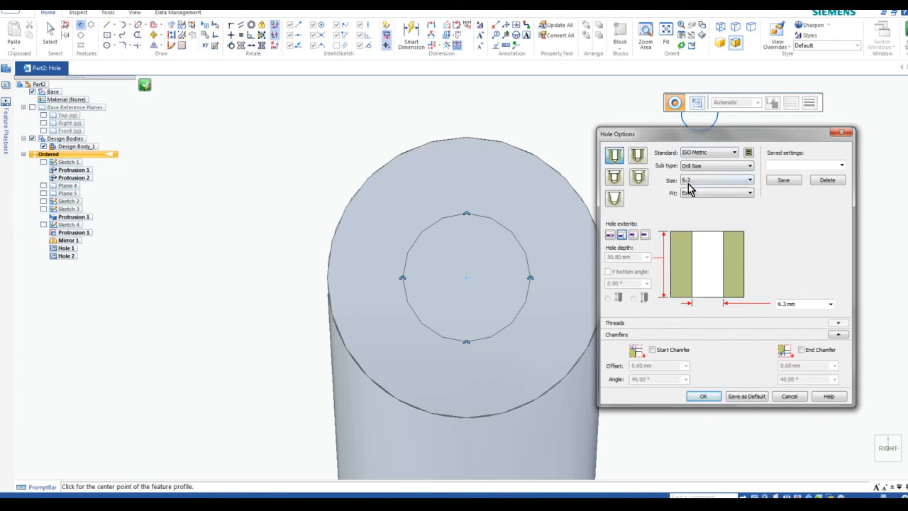
click(710, 182)
drag(750, 300, 750, 339)
click(731, 336)
click(704, 396)
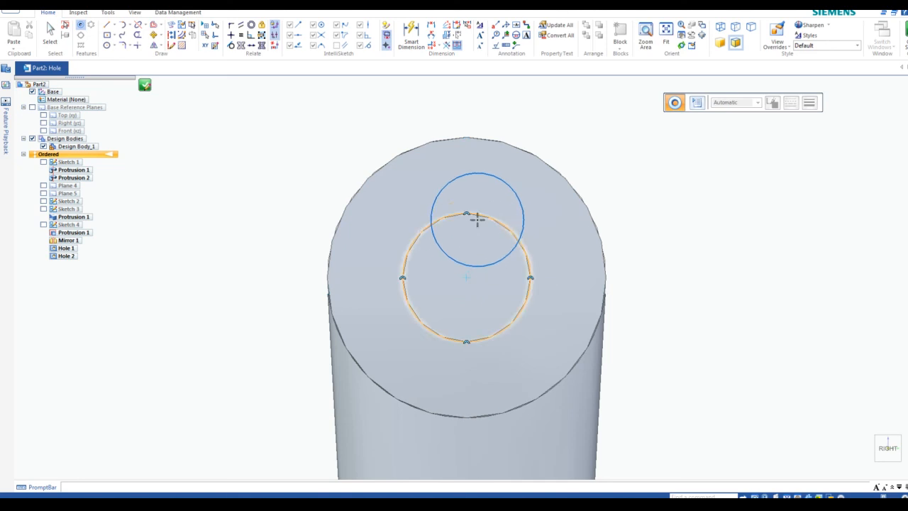
Place the hole at the left upper boss face centre and finish Hole 3
click(465, 278)
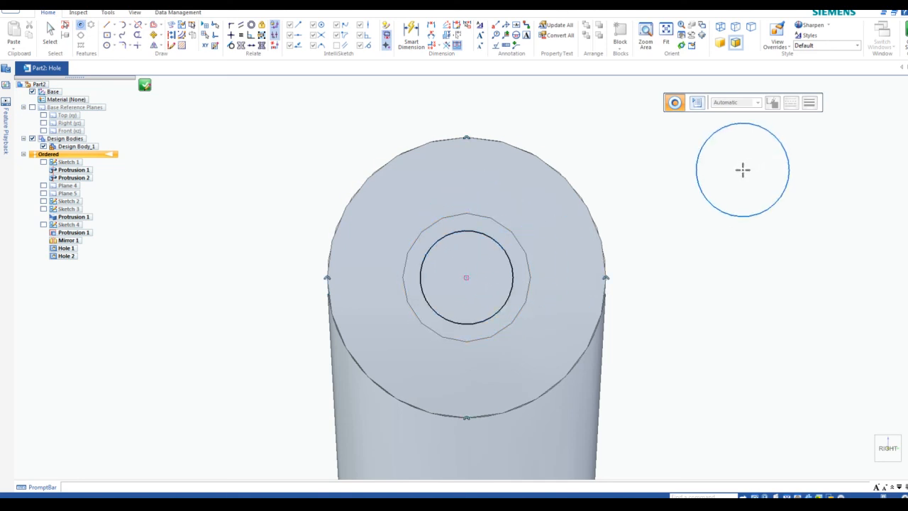
right_click(743, 171)
click(895, 37)
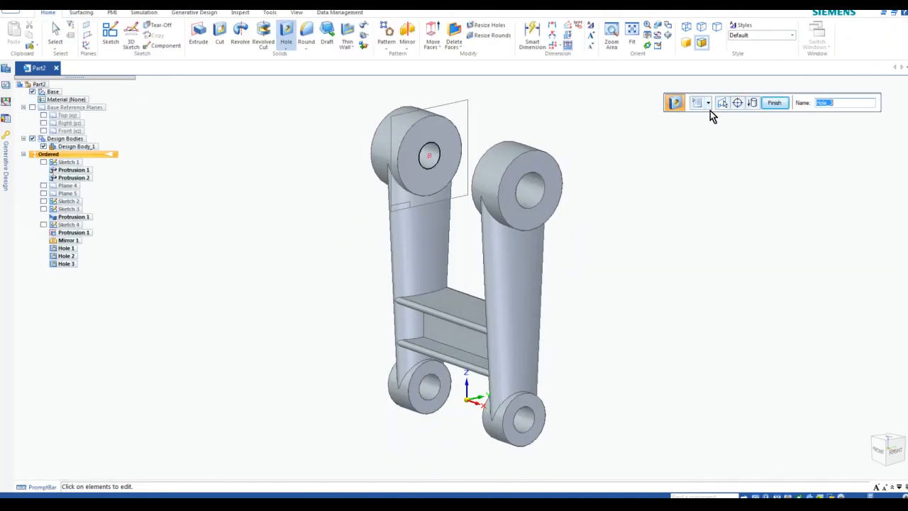
click(775, 103)
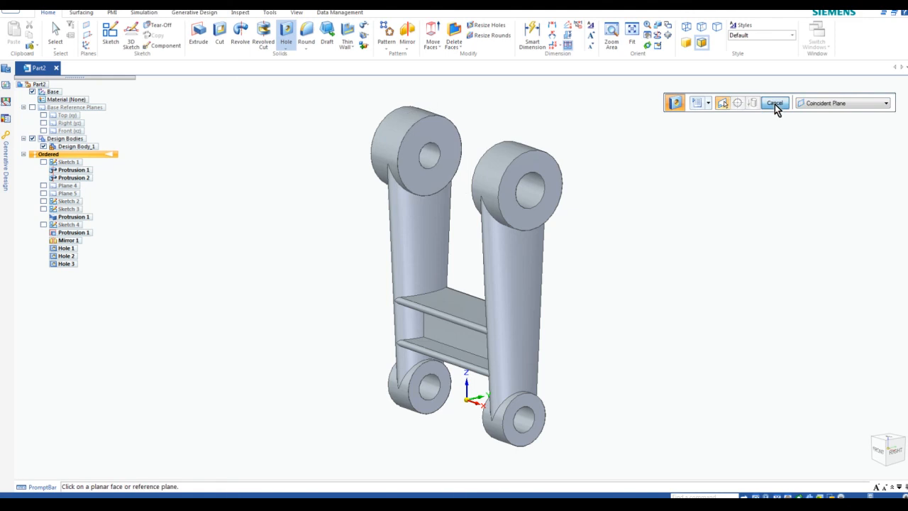
scroll(448, 172, up, 3)
scroll(532, 146, down, 2)
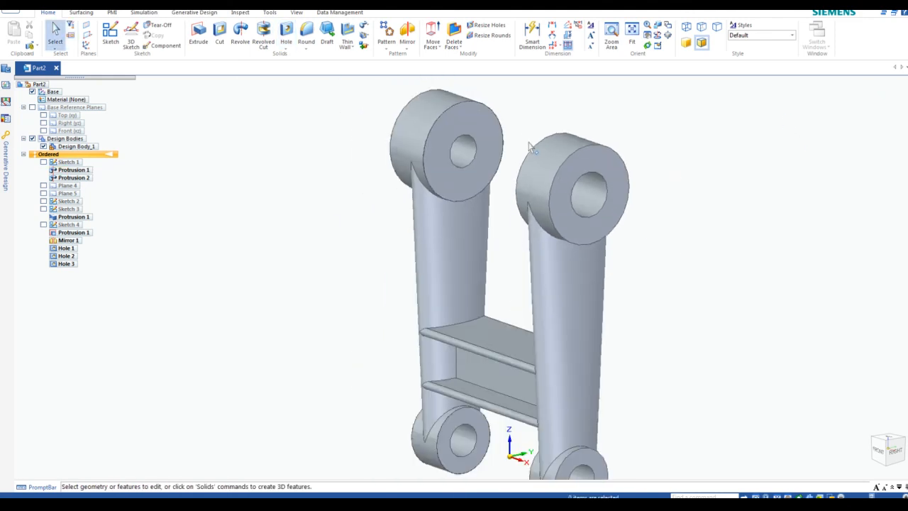
middle_drag(529, 143, 529, 144)
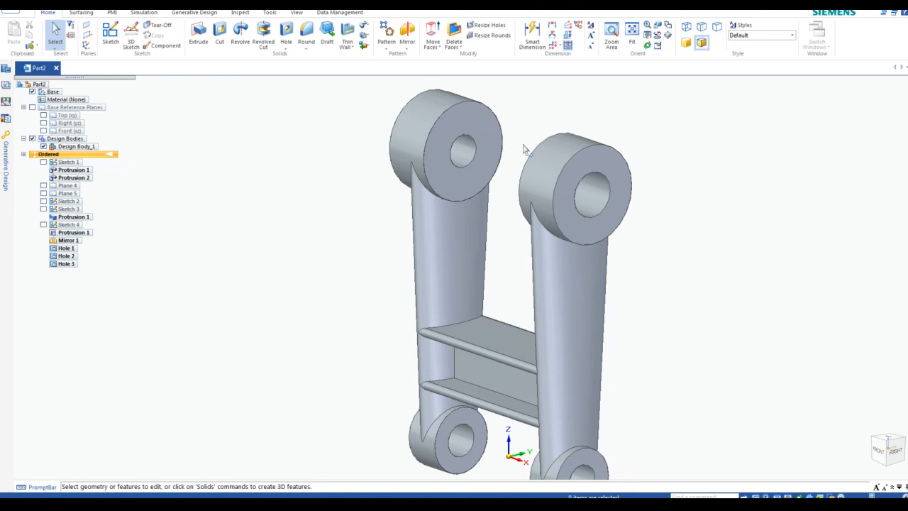
scroll(455, 132, up, 4)
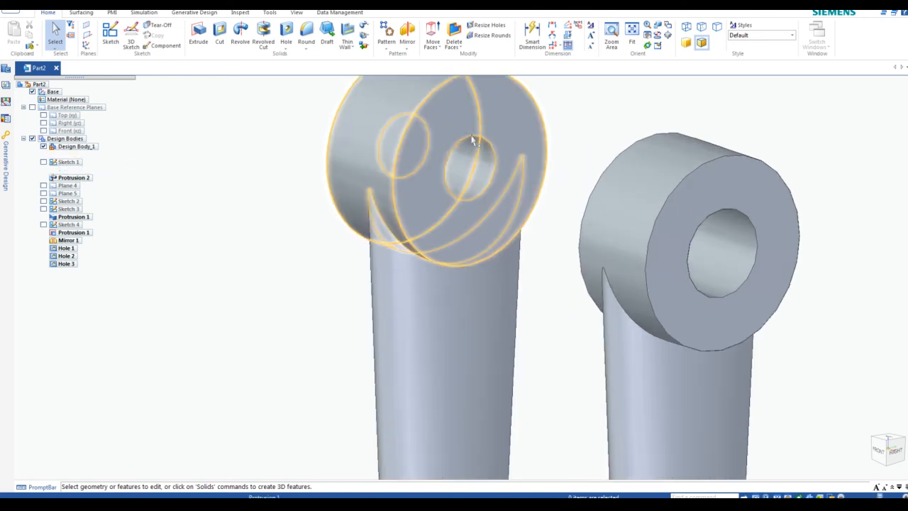
scroll(407, 130, down, 1)
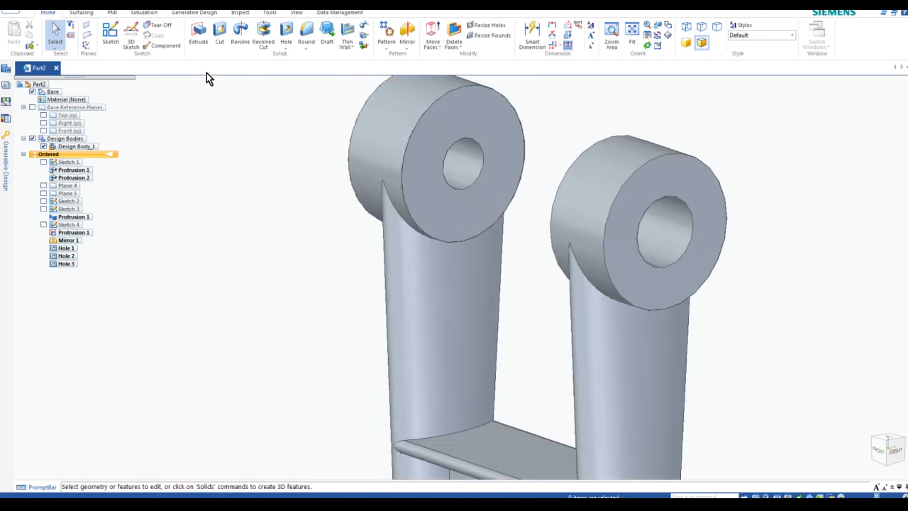
On the left boss end face, sketch a two-point rectangle just above the bore
click(112, 39)
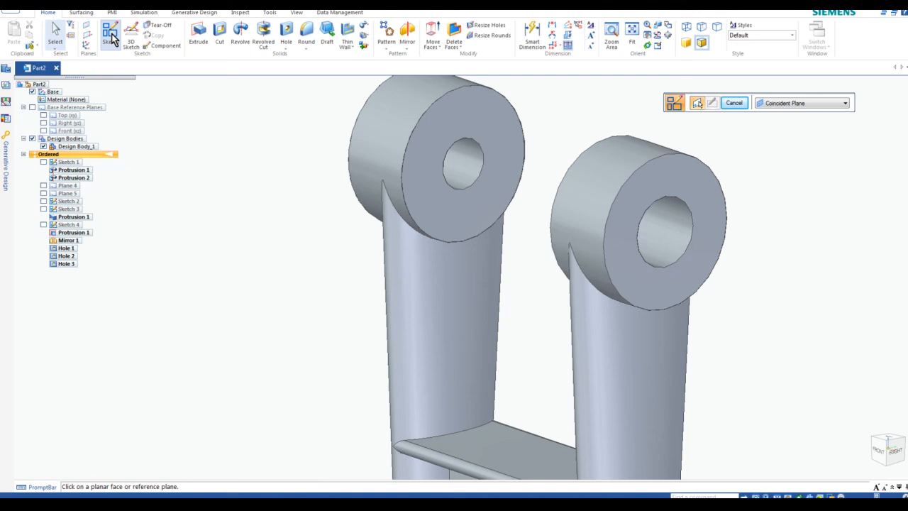
click(453, 120)
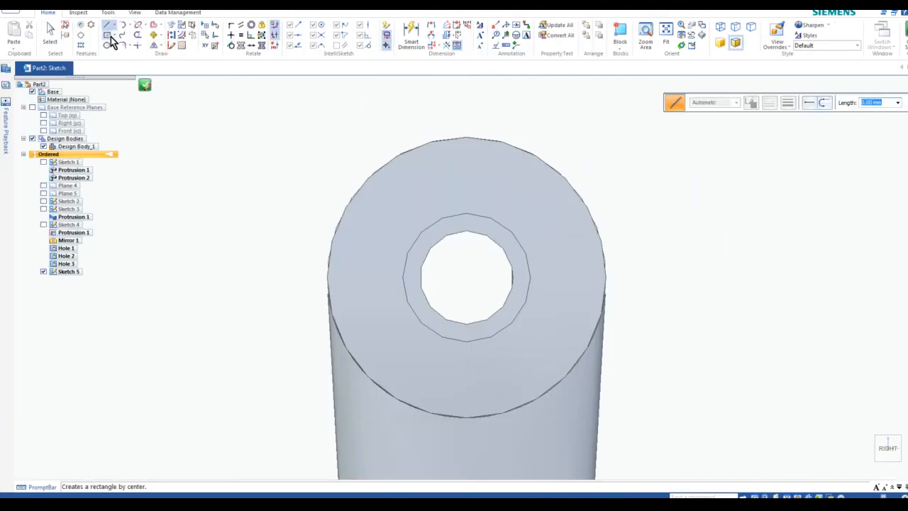
click(112, 36)
click(111, 58)
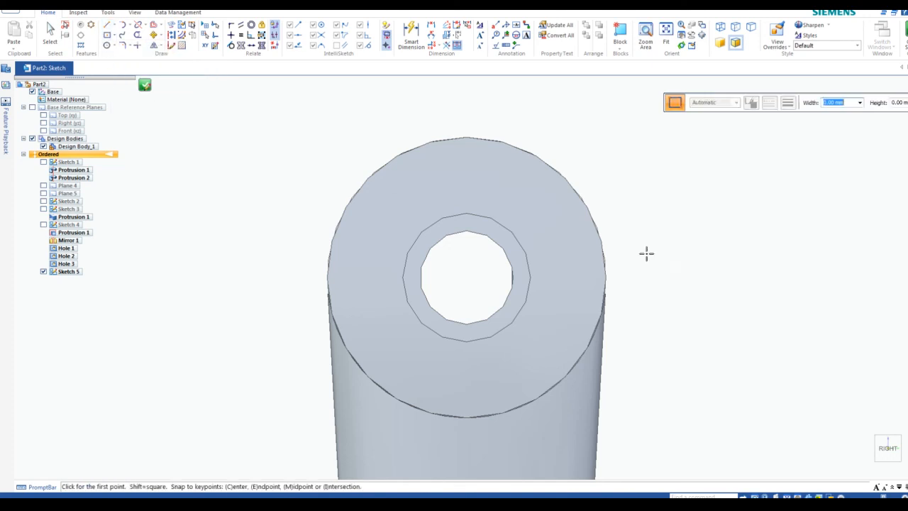
click(451, 174)
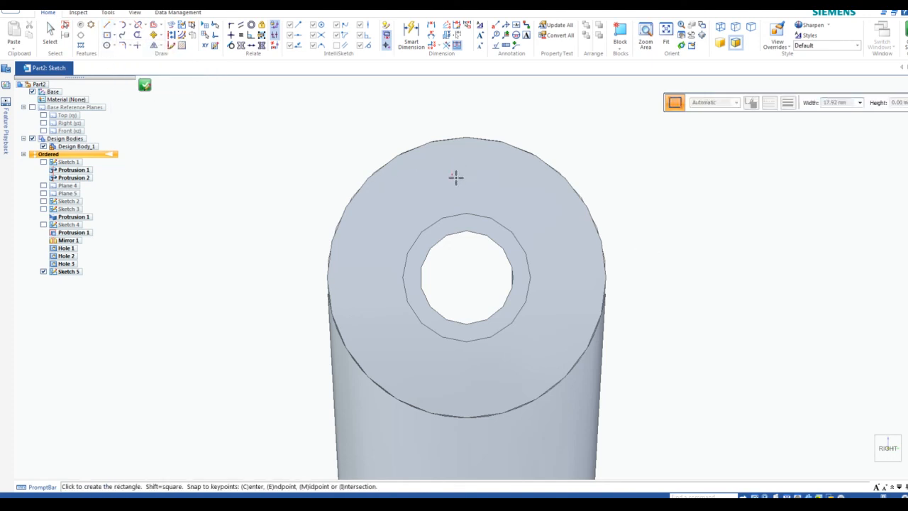
click(506, 200)
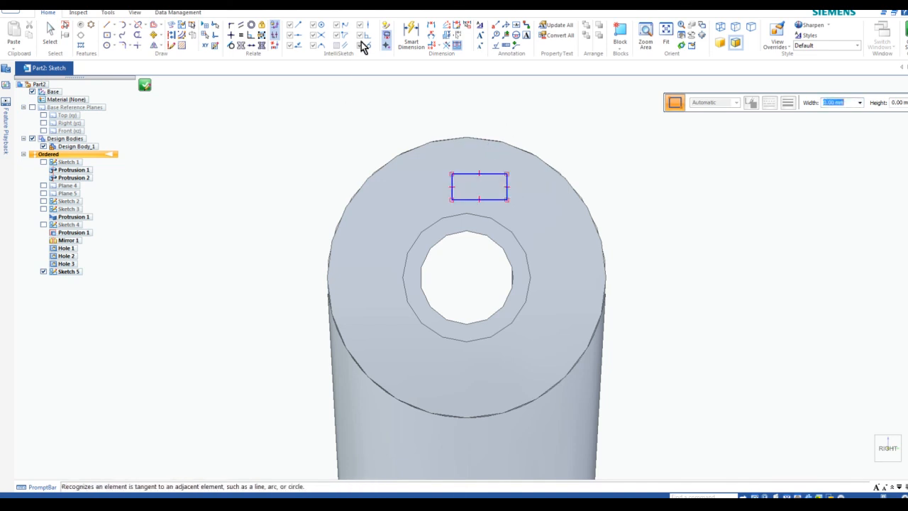
Dimension the rectangle's top edge to 3.2 mm and its side to 1.7 mm
click(411, 32)
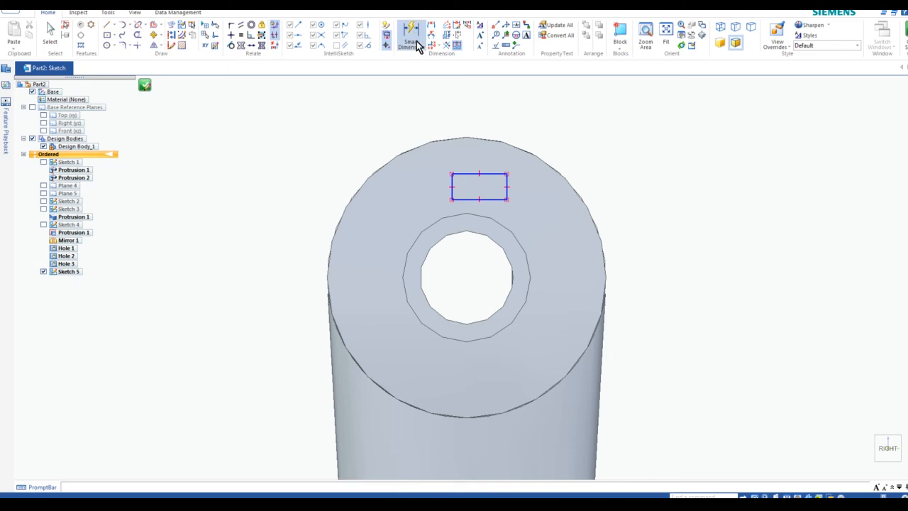
click(465, 173)
click(469, 112)
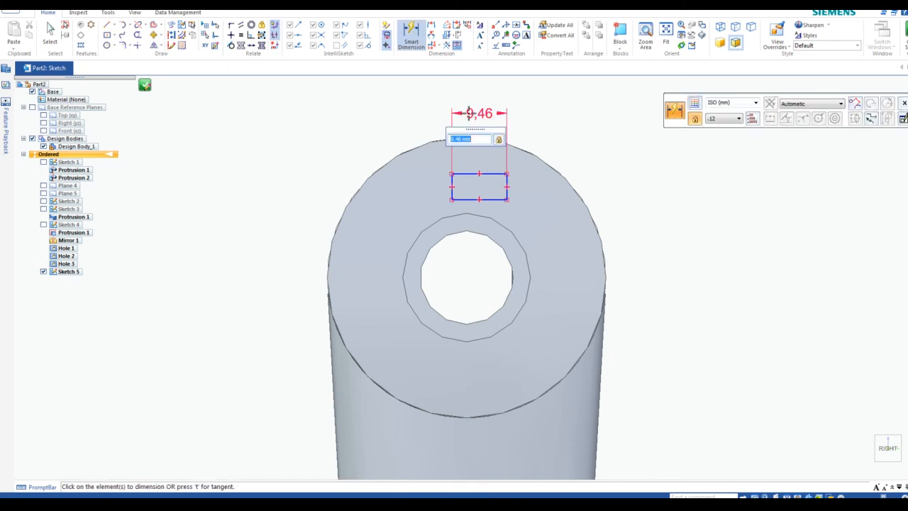
text(3)
key(Return)
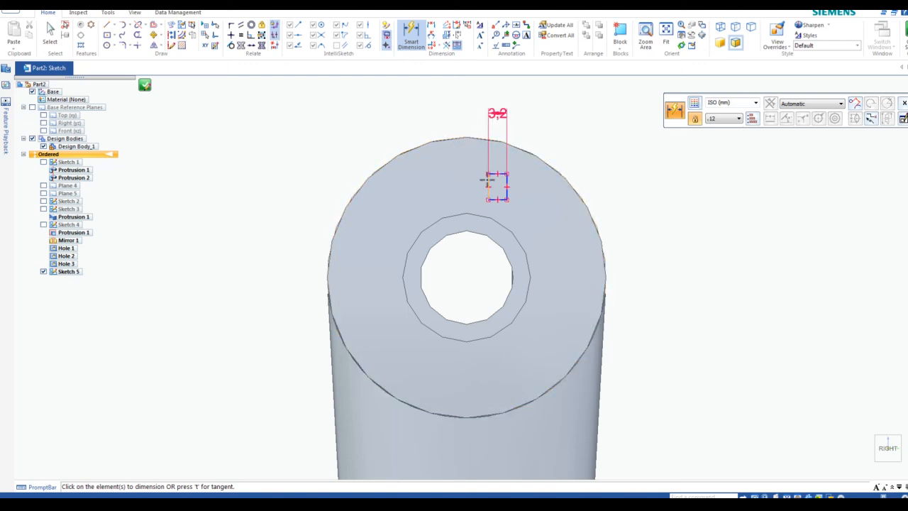
click(487, 179)
click(428, 108)
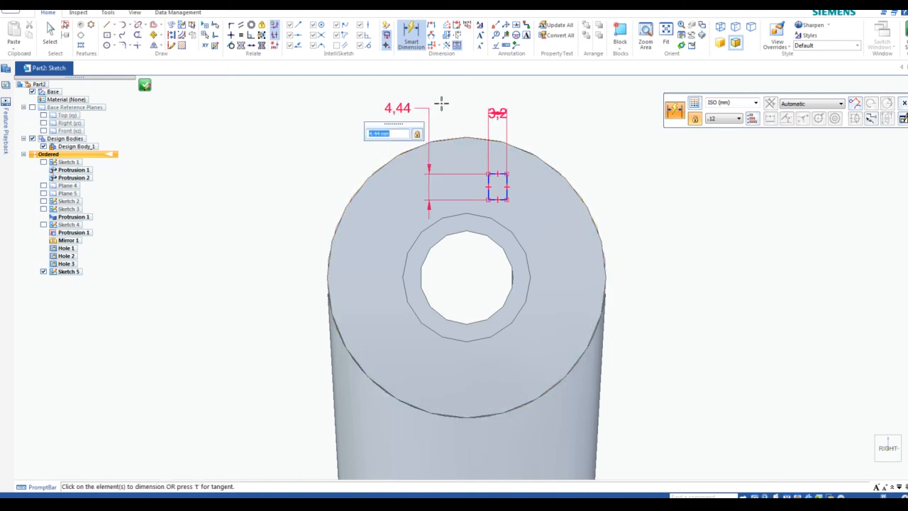
text(1.7)
key(Return)
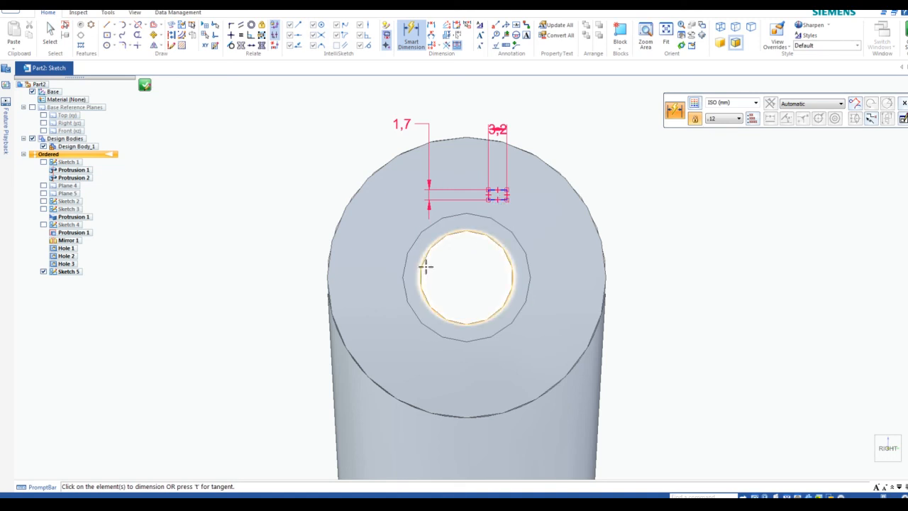
Align the rectangle vertically with the bore centre, connect it to the bore's top point, and close the sketch
click(231, 35)
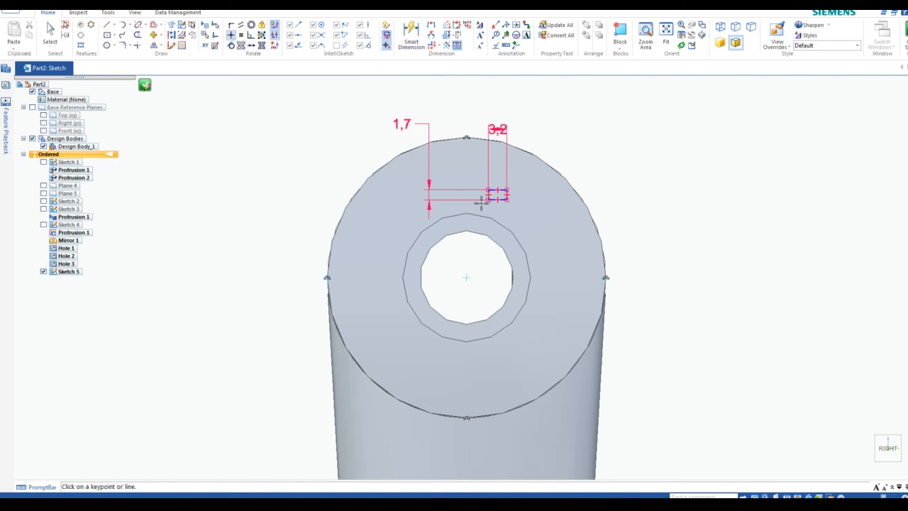
click(467, 277)
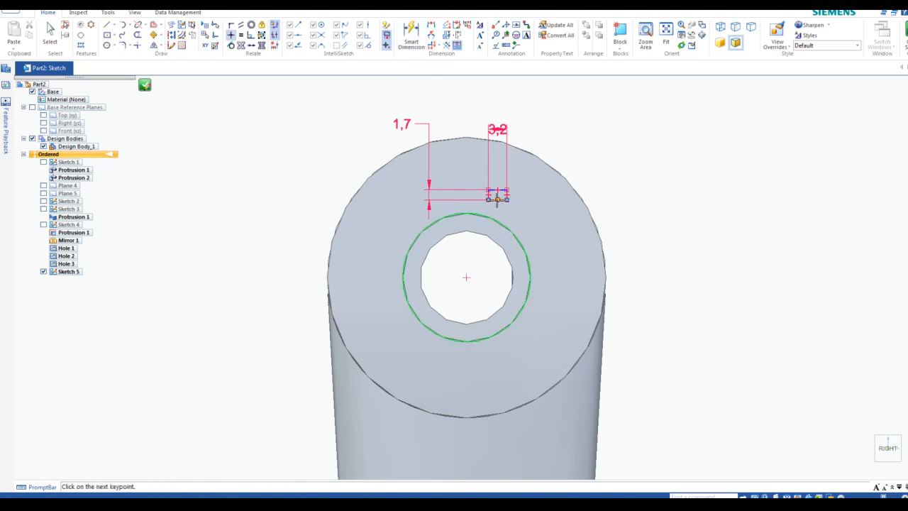
click(498, 199)
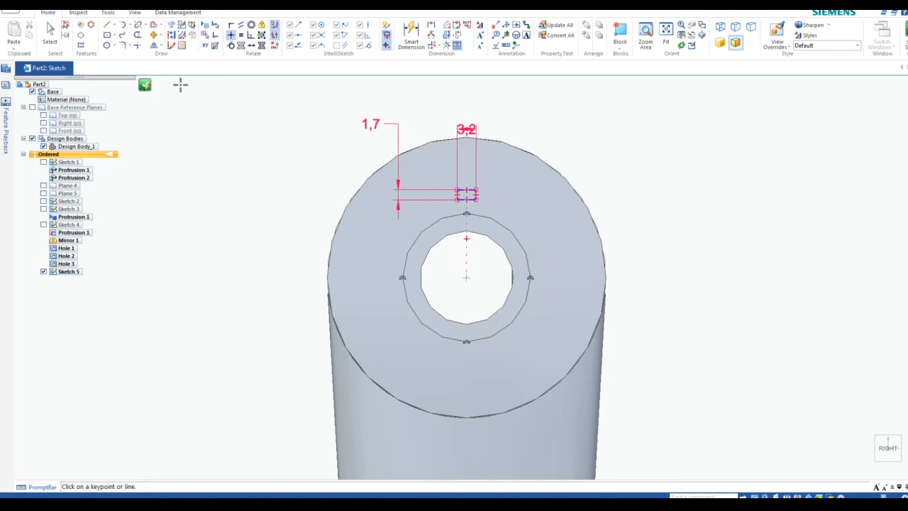
click(231, 27)
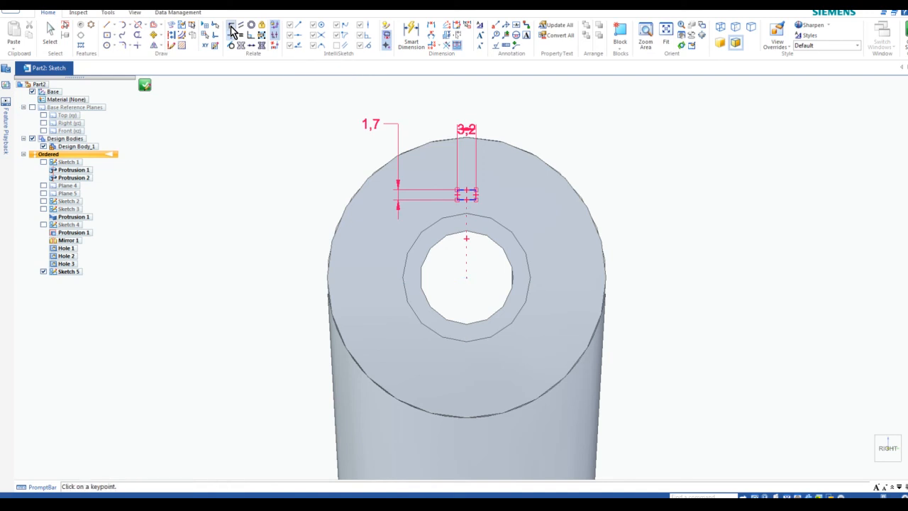
click(458, 198)
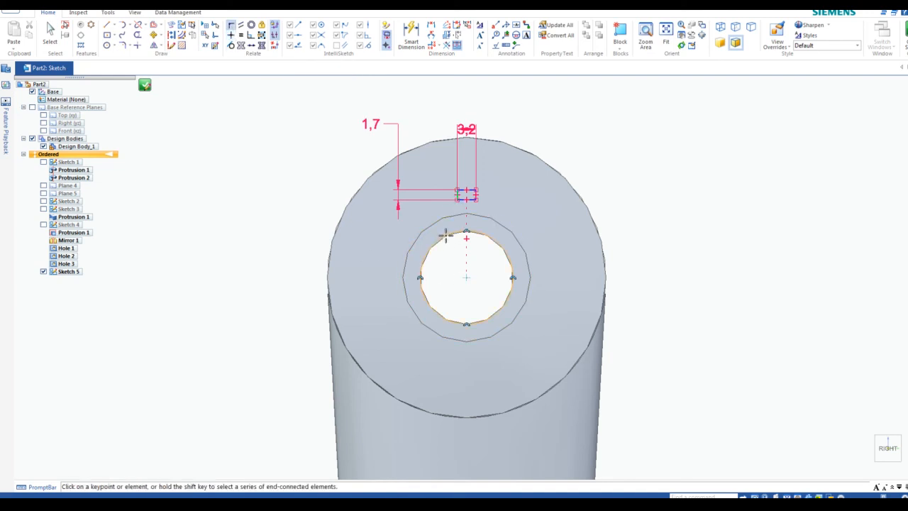
click(445, 237)
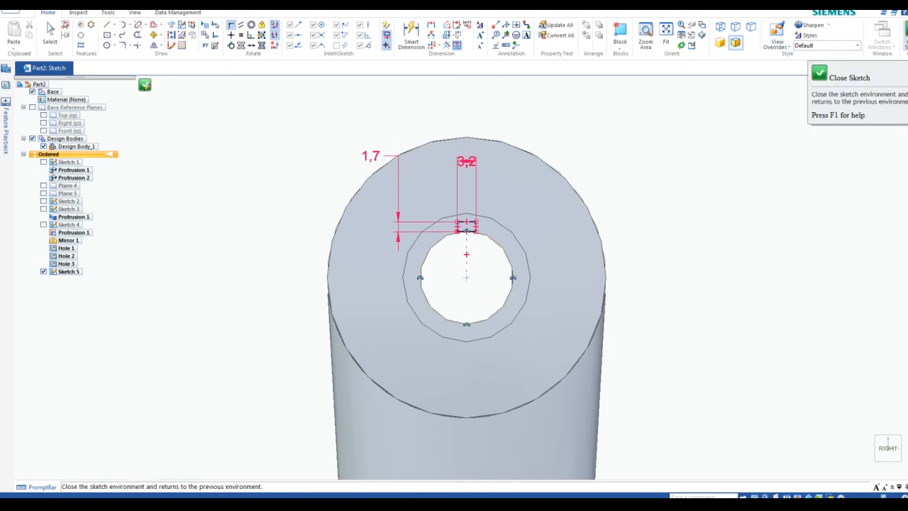
click(906, 33)
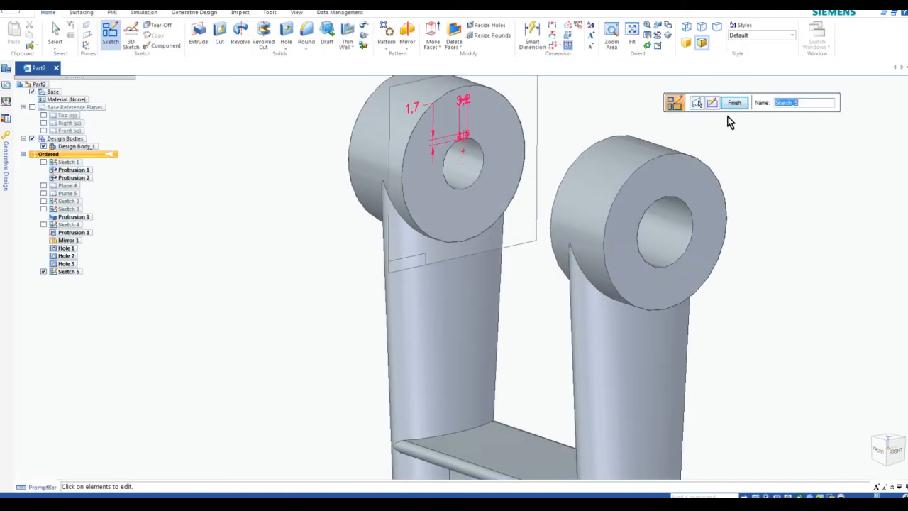
Finish the sketch, then try extruding the rectangle and cancel the extrude
click(735, 103)
key(Escape)
scroll(517, 110, up, 5)
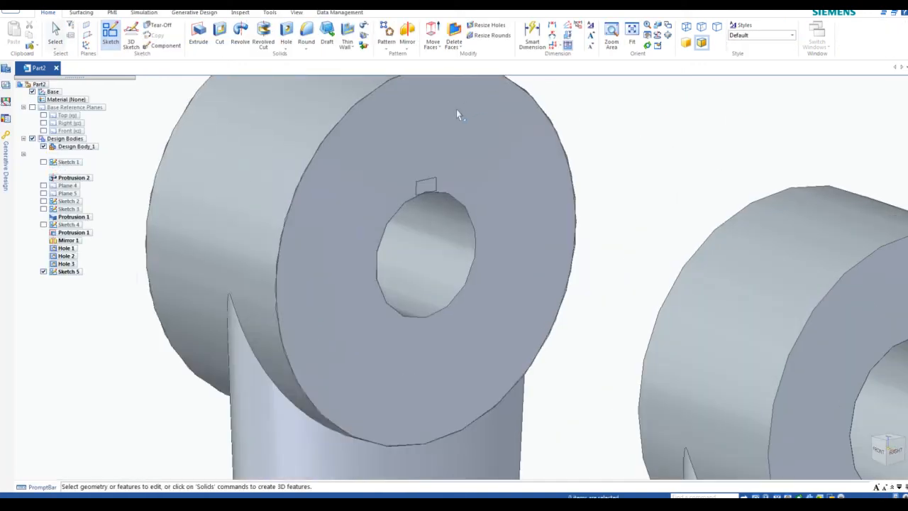
click(200, 36)
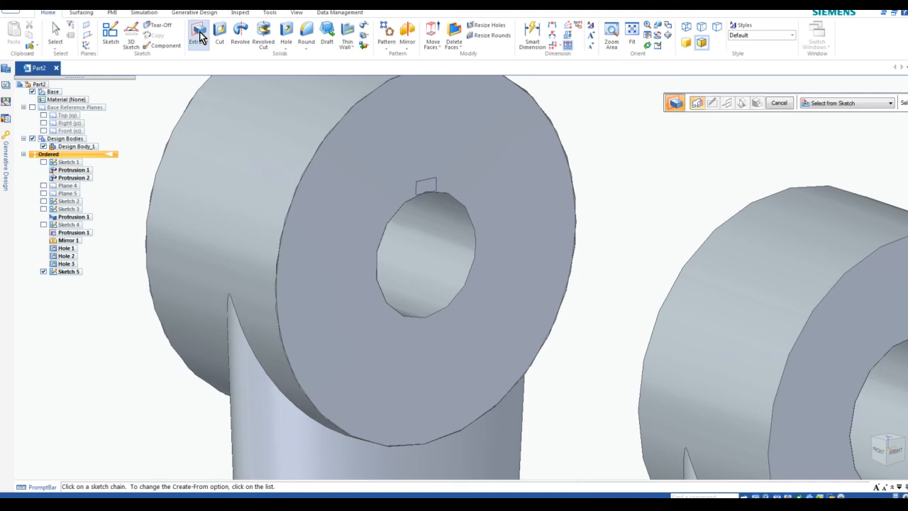
click(436, 184)
drag(759, 111, 527, 90)
click(765, 86)
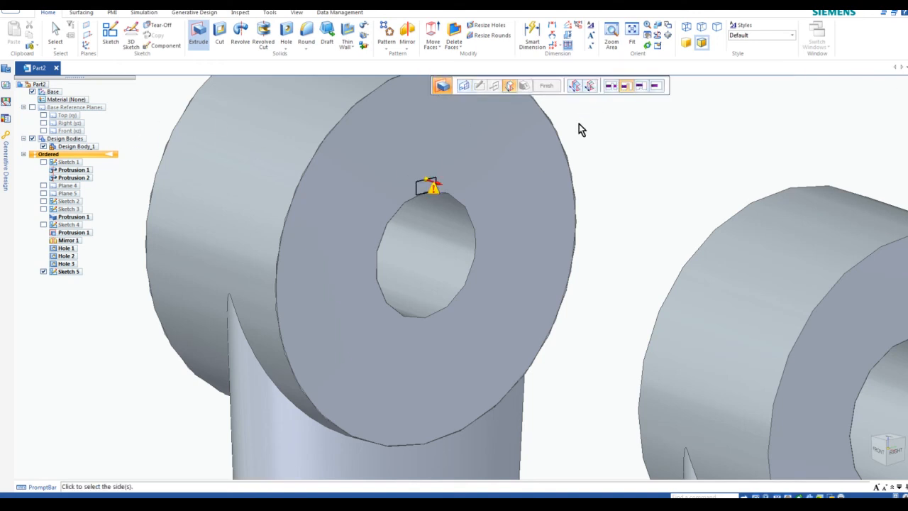
key(Escape)
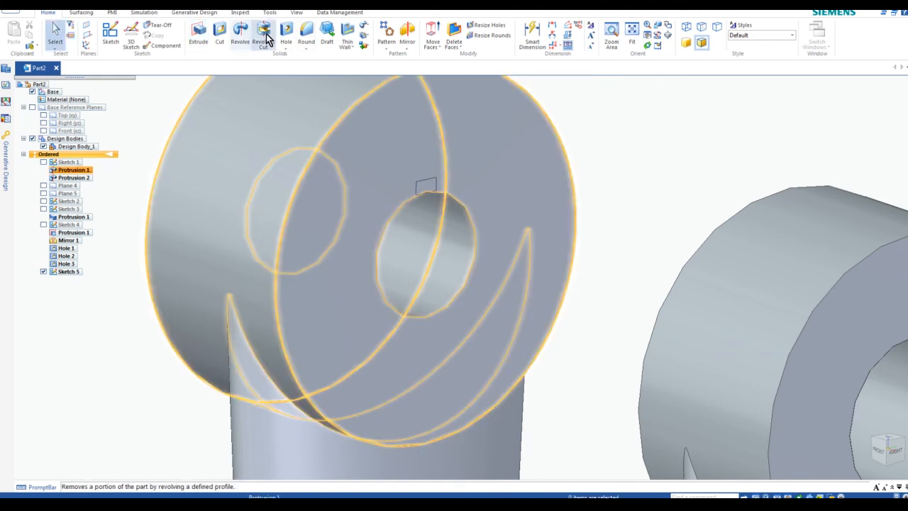
Cut the rectangle Through All into the boss to form the keyway notch
click(221, 34)
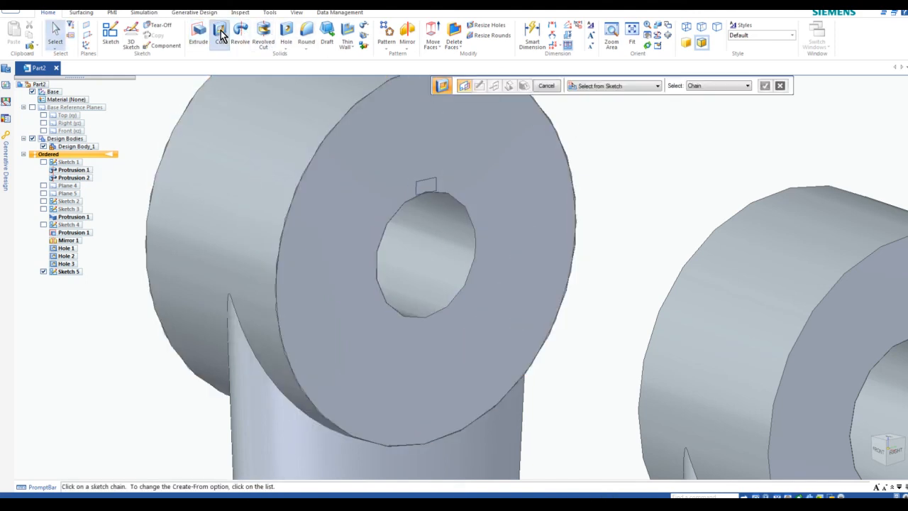
click(437, 187)
click(765, 85)
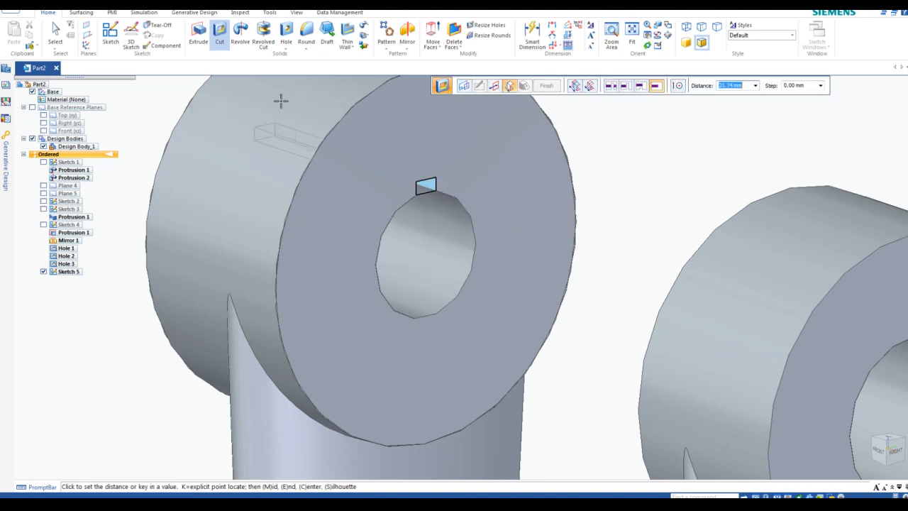
click(611, 86)
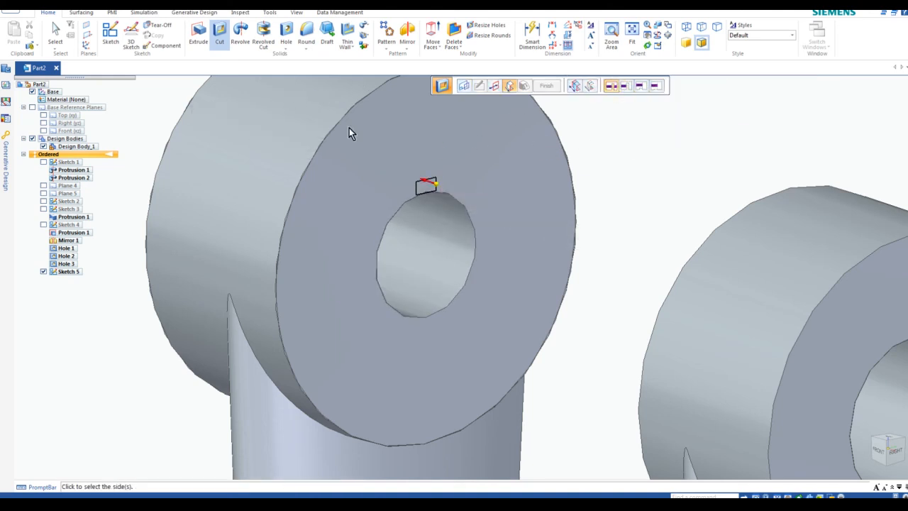
click(173, 103)
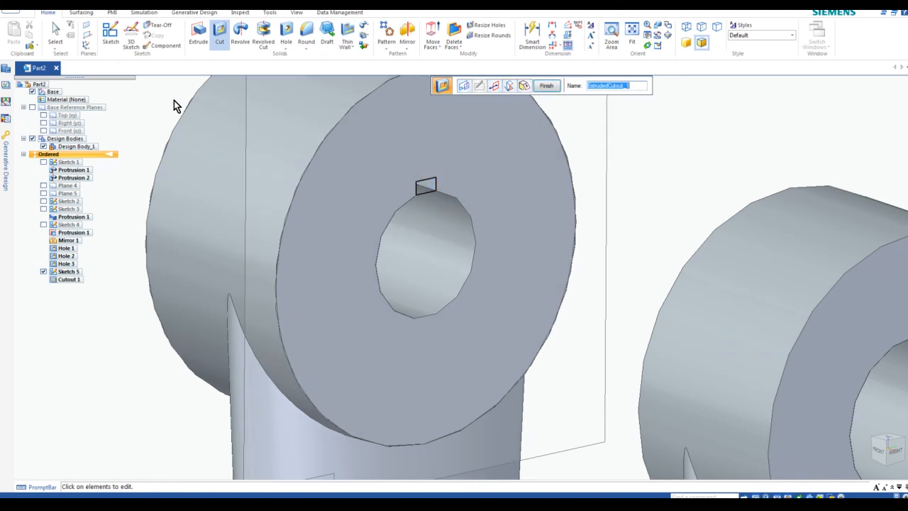
click(549, 89)
click(547, 88)
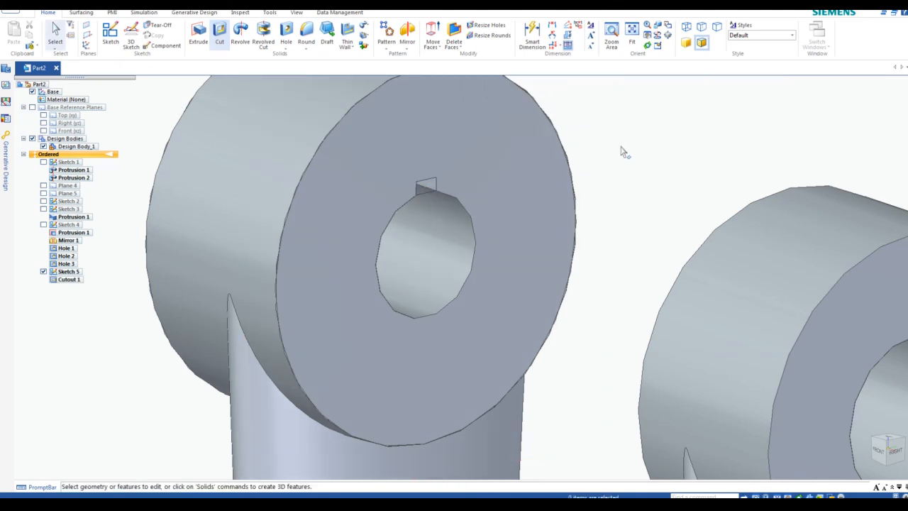
key(ctrl+f)
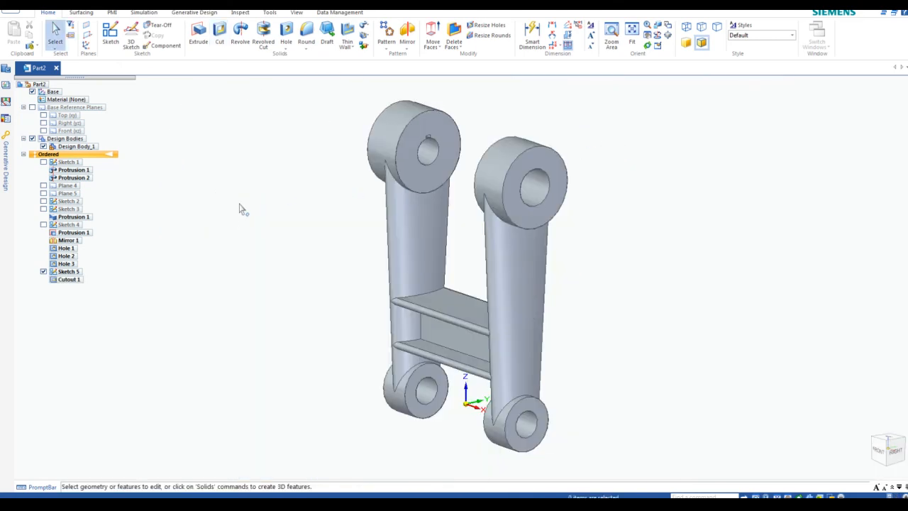
Zoom the view out and back in around the swing link
scroll(146, 193, down, 1)
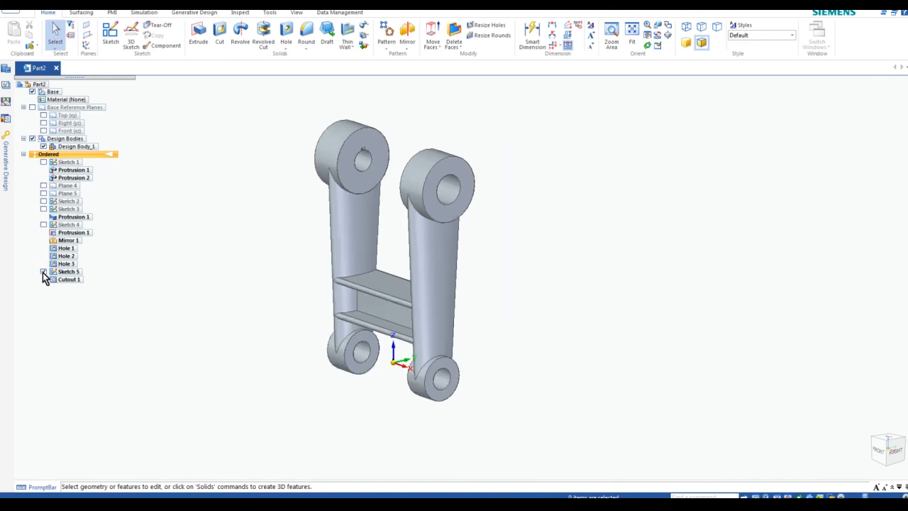
scroll(291, 295, up, 1)
scroll(305, 266, up, 1)
scroll(411, 197, up, 2)
scroll(411, 197, down, 2)
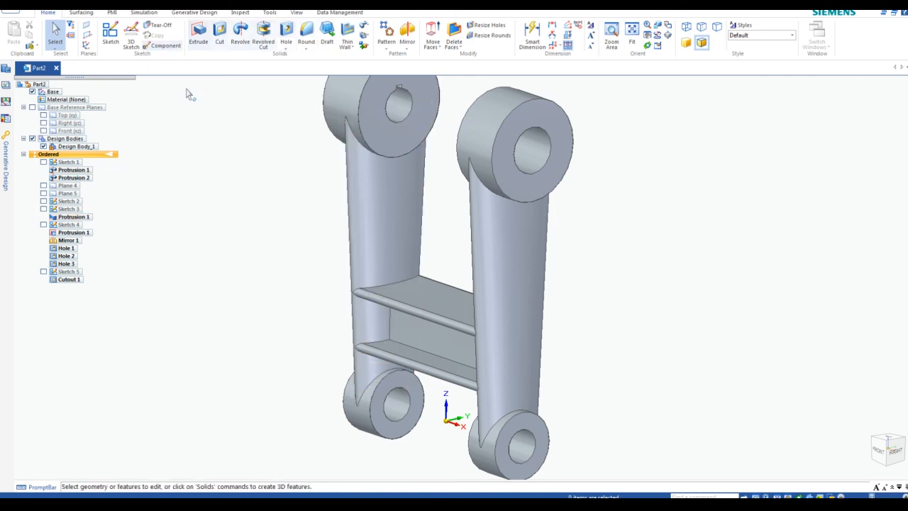
Round the arm-to-boss junctions and boss edges of both upper bosses at 3 mm radius
click(308, 36)
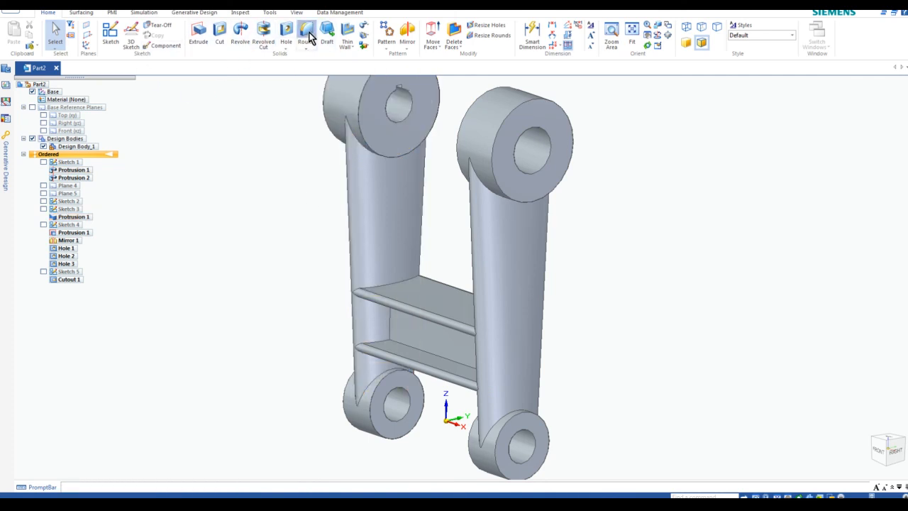
drag(710, 87, 670, 86)
text(3)
key(Return)
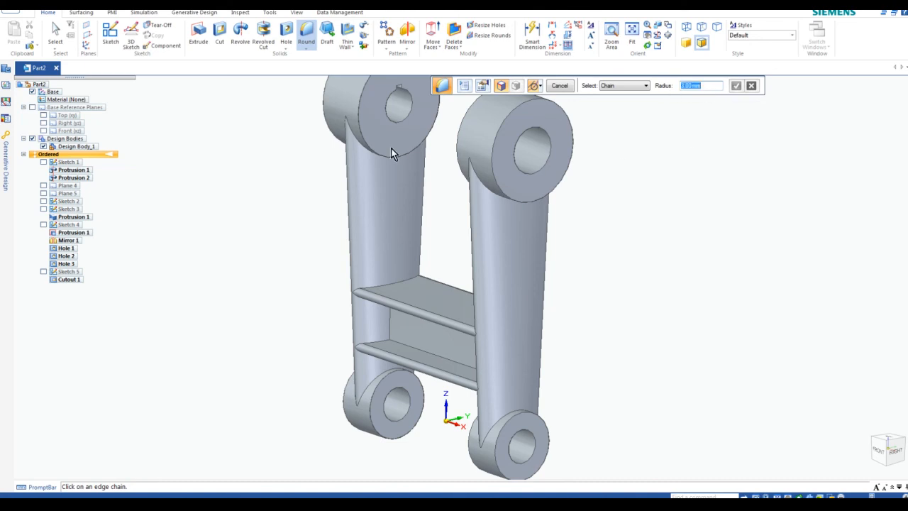
click(354, 136)
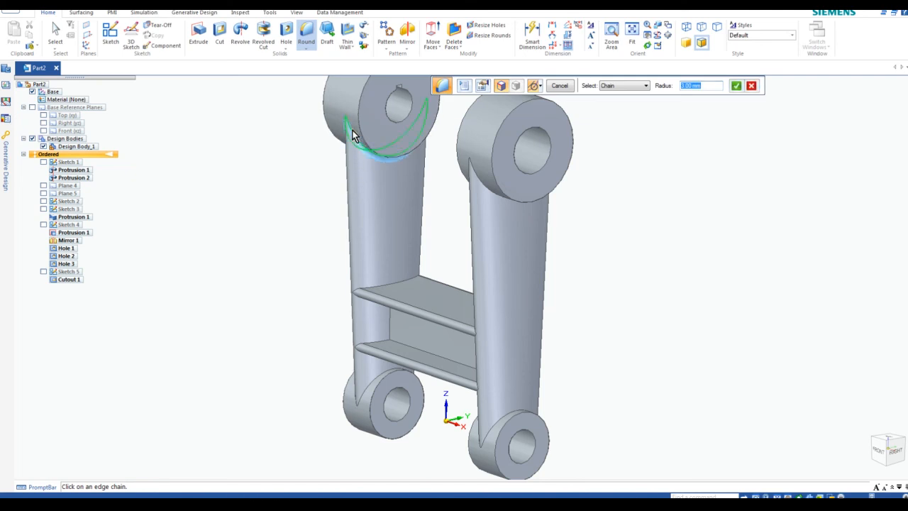
click(482, 186)
click(329, 132)
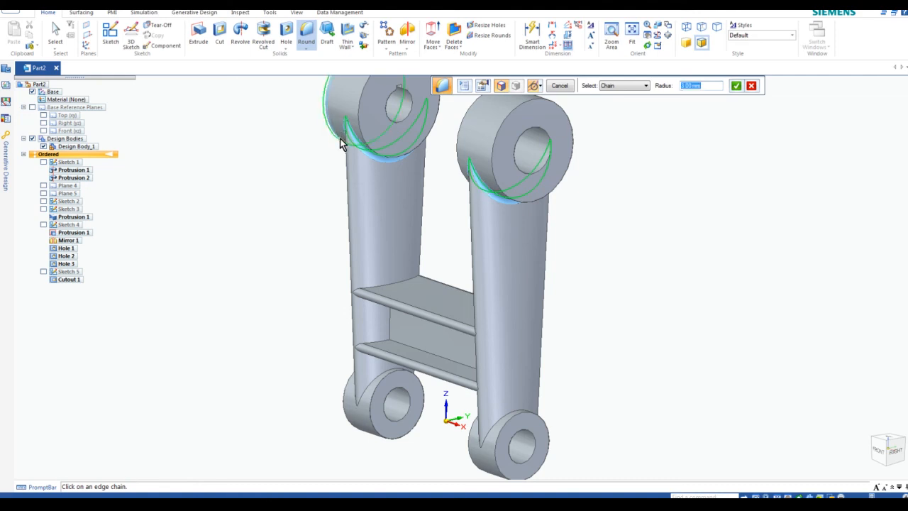
click(559, 193)
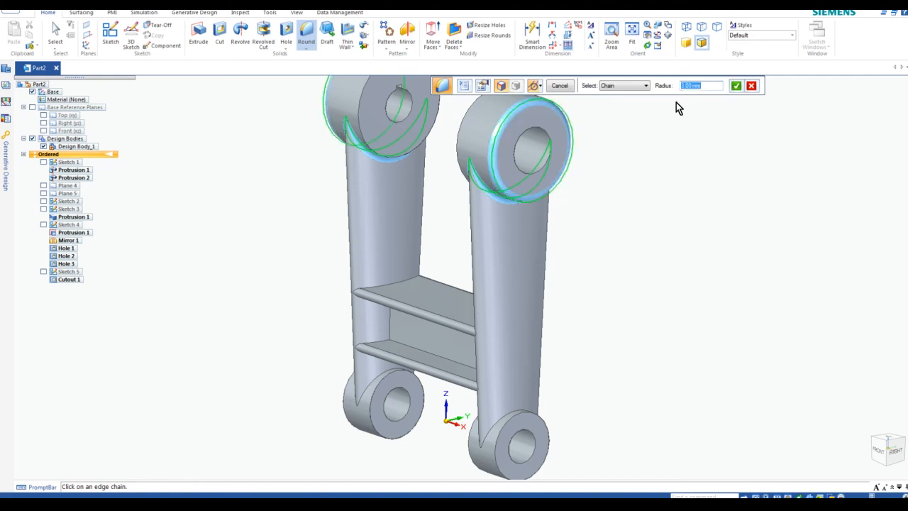
click(736, 86)
click(560, 86)
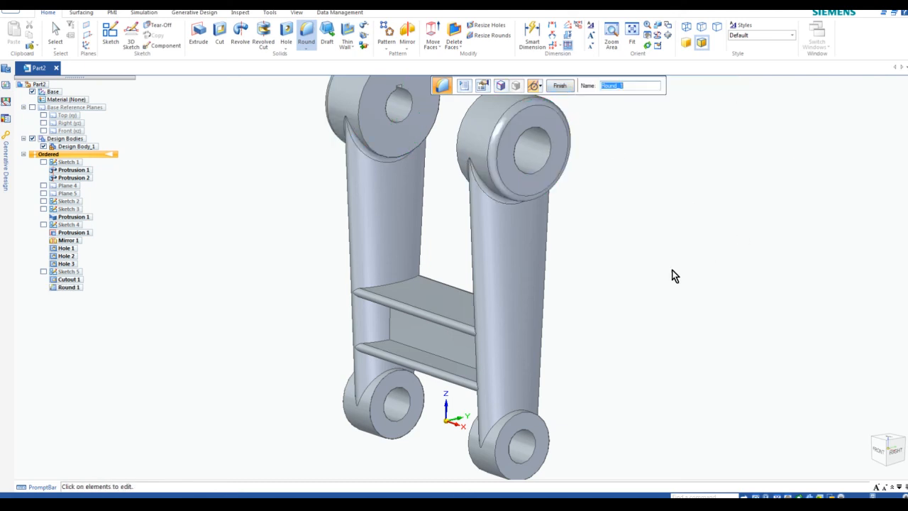
click(560, 86)
Round the crossbar's upper and lower rib edges at 3 mm
click(401, 286)
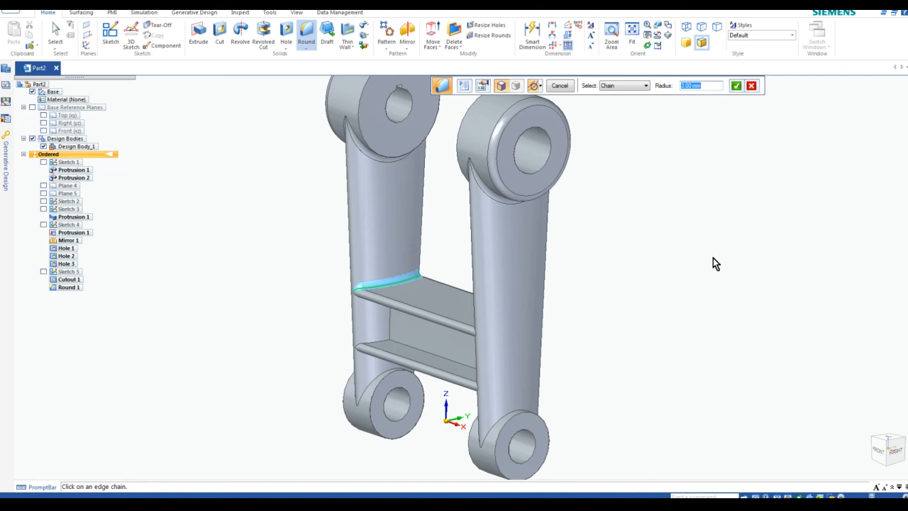
key(Return)
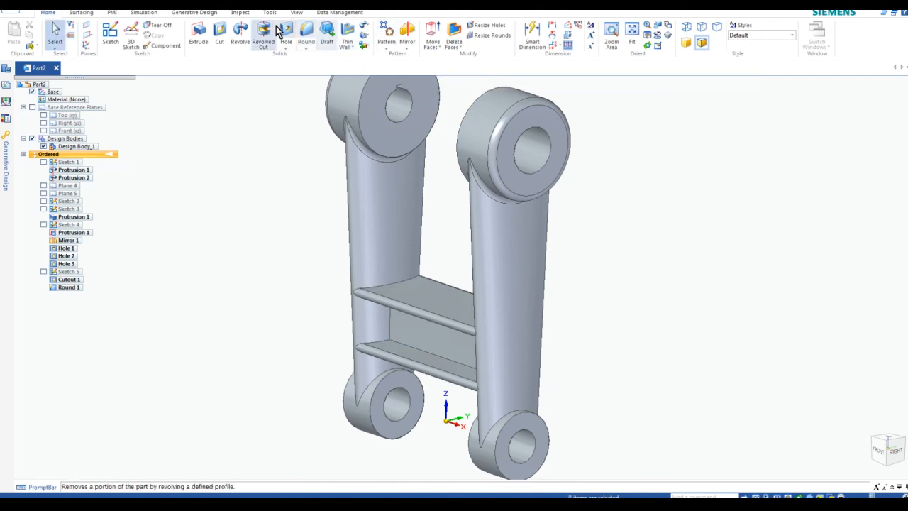
click(306, 32)
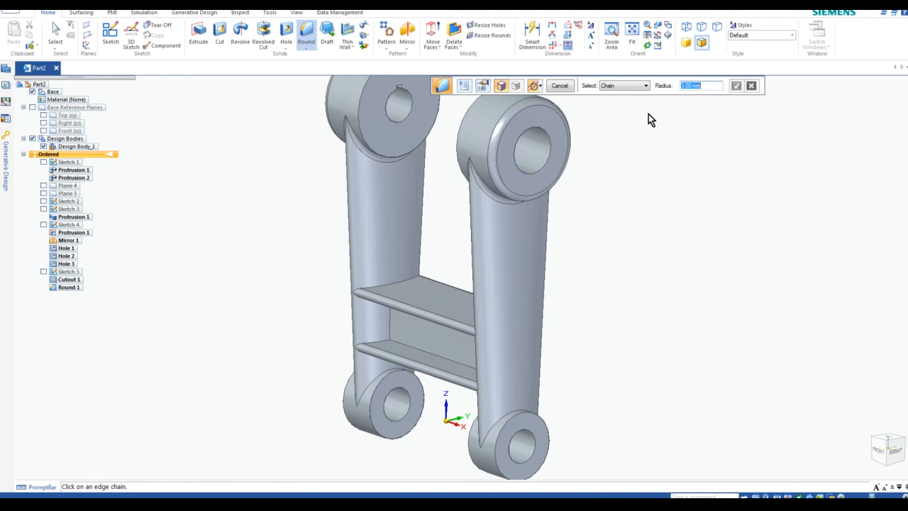
scroll(415, 374, up, 3)
click(414, 337)
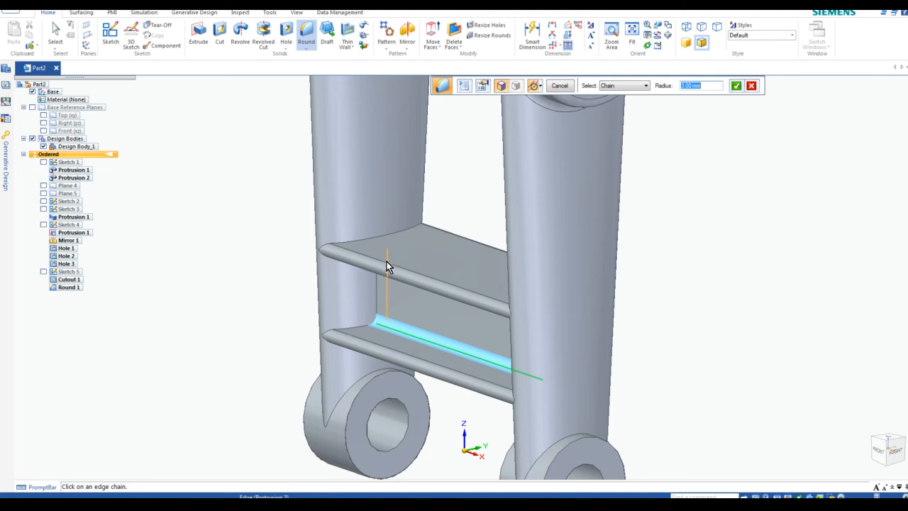
middle_drag(534, 309, 450, 325)
click(432, 343)
middle_drag(659, 307, 492, 339)
click(465, 342)
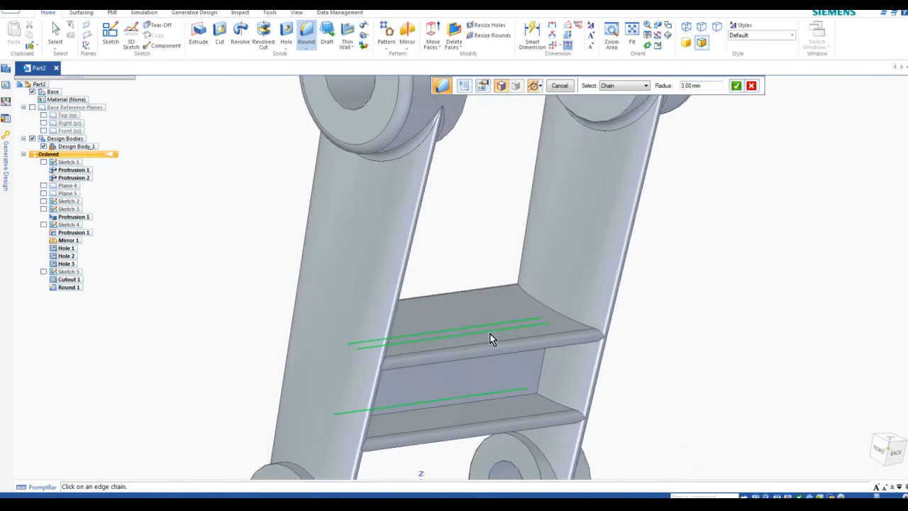
click(534, 402)
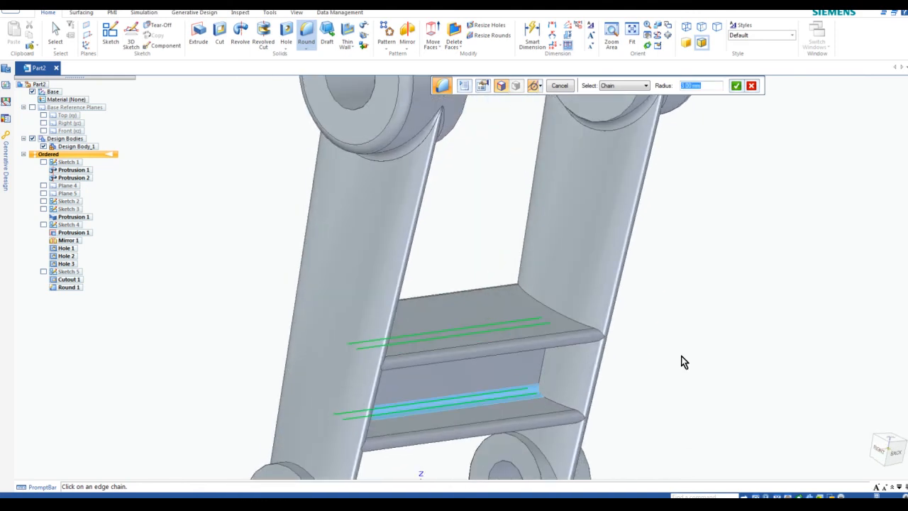
click(736, 86)
click(560, 88)
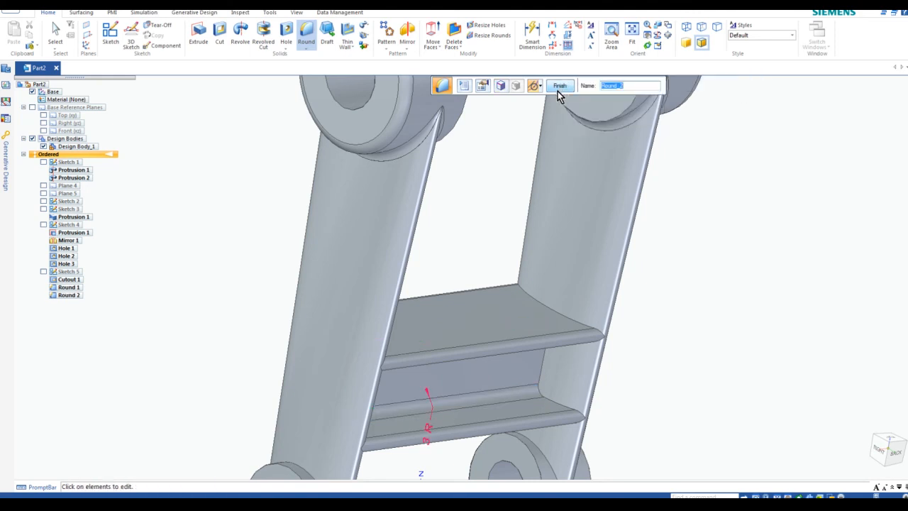
click(560, 88)
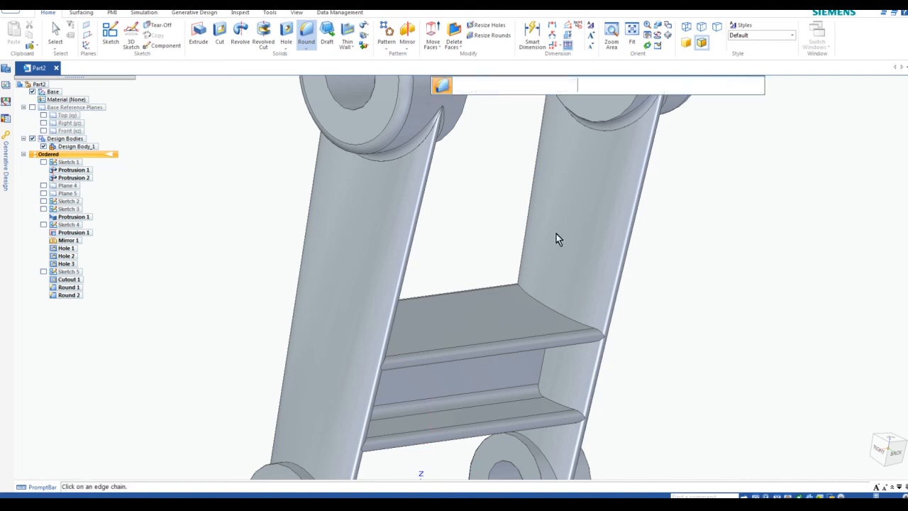
Round the crossbar-to-arm junction edges at both the left and right arms
click(552, 314)
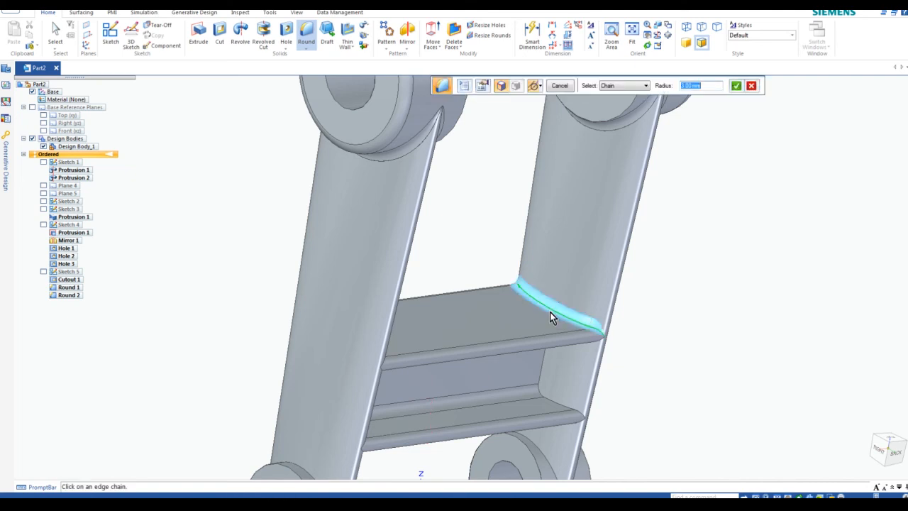
click(581, 345)
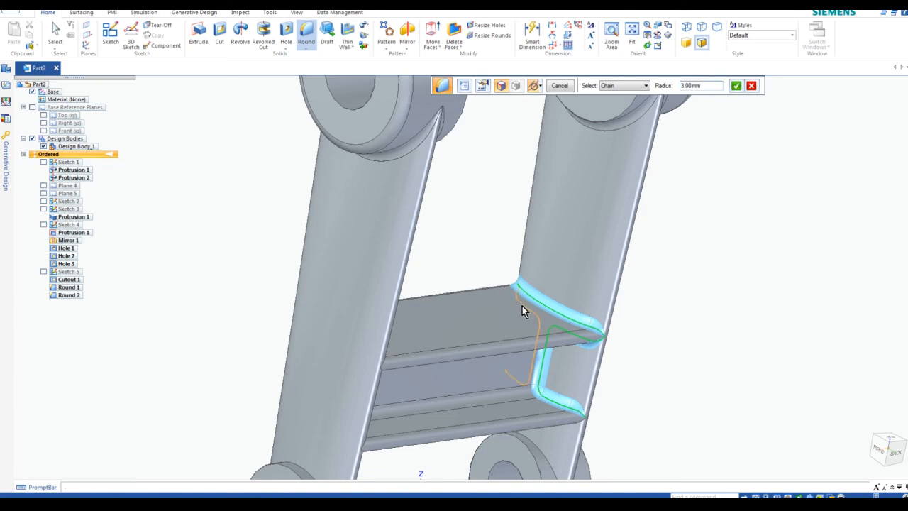
middle_drag(501, 278, 484, 195)
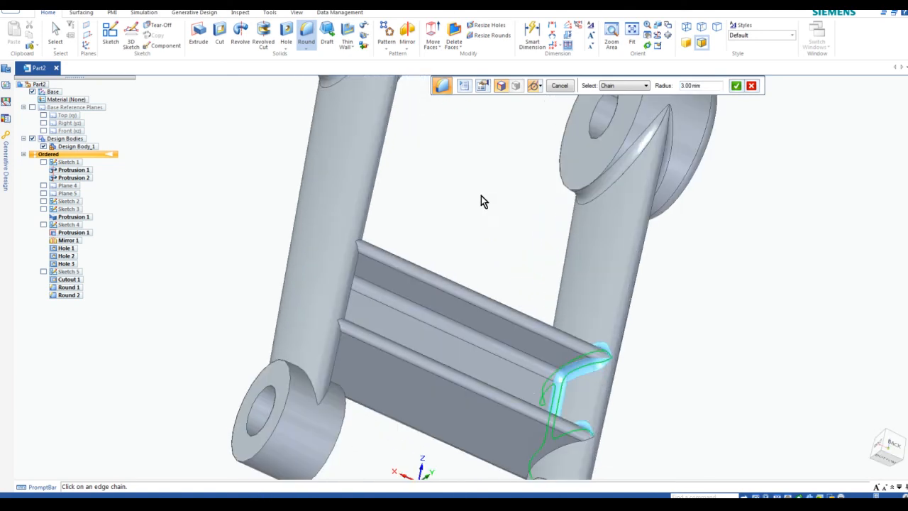
click(574, 443)
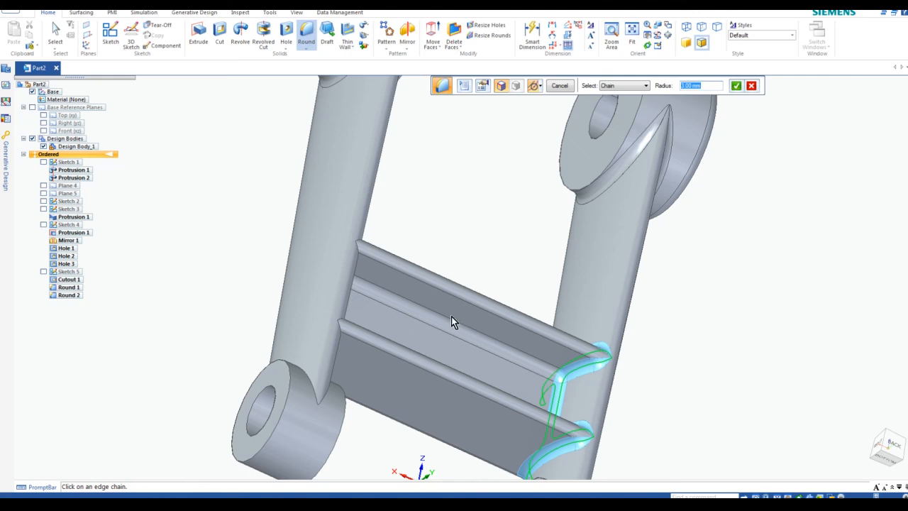
middle_drag(430, 335, 345, 318)
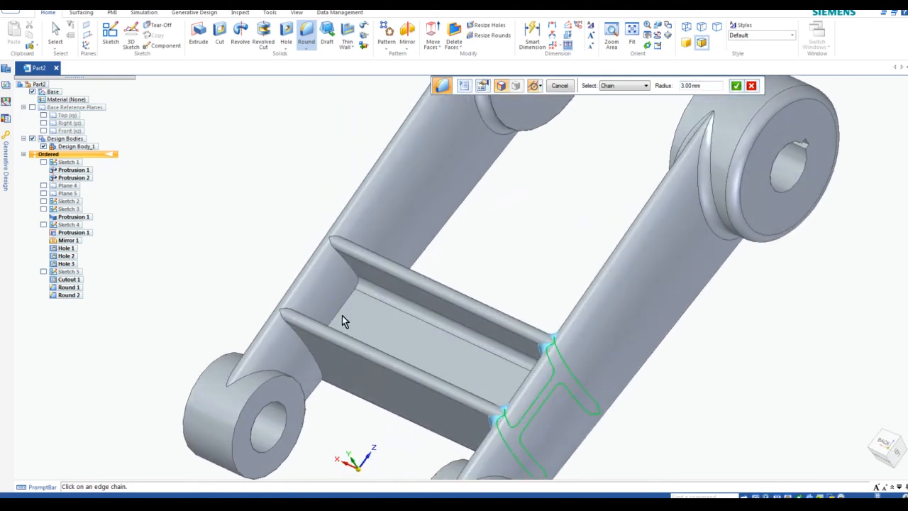
click(297, 332)
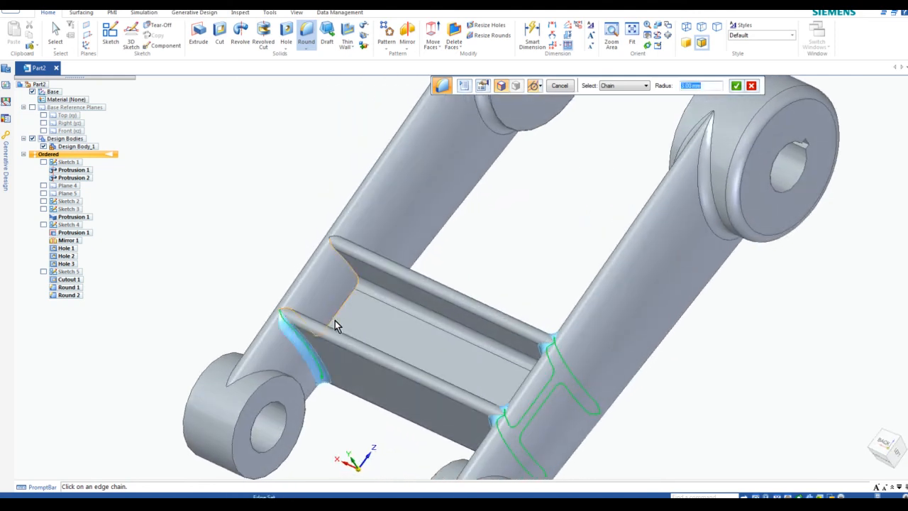
click(334, 320)
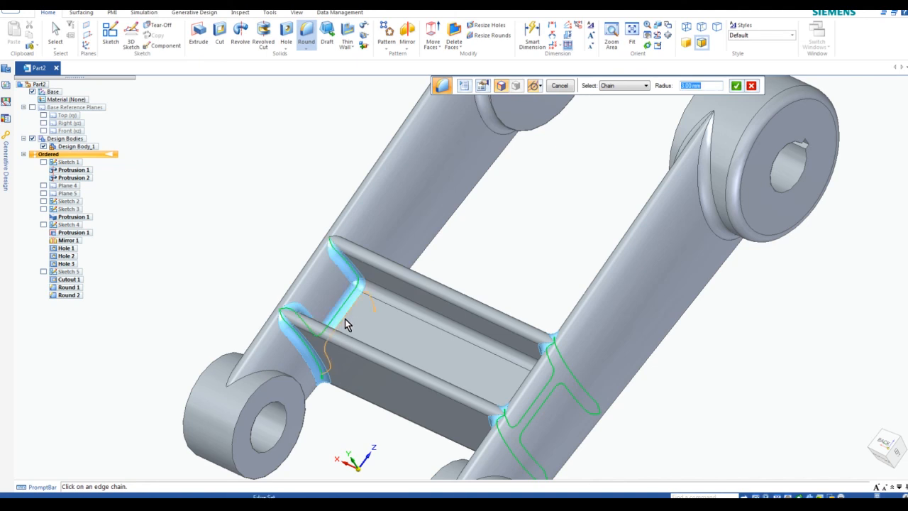
middle_drag(393, 246, 356, 278)
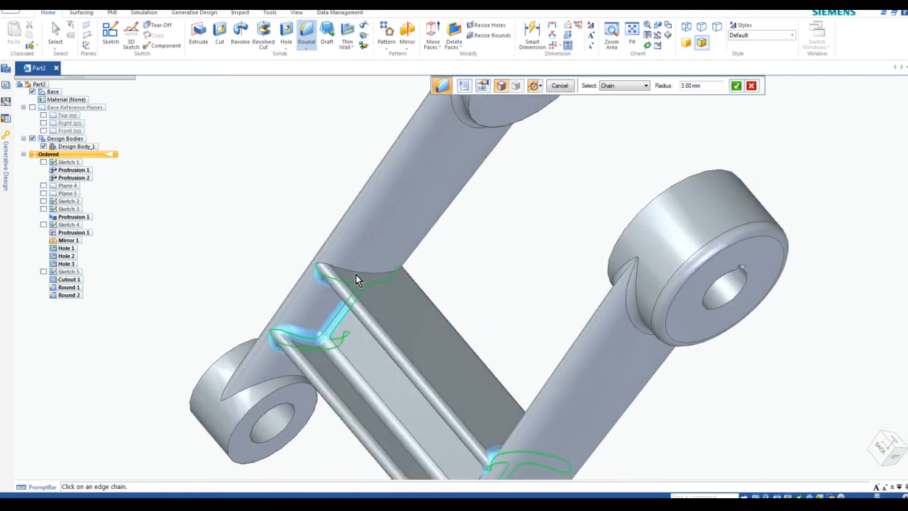
click(357, 271)
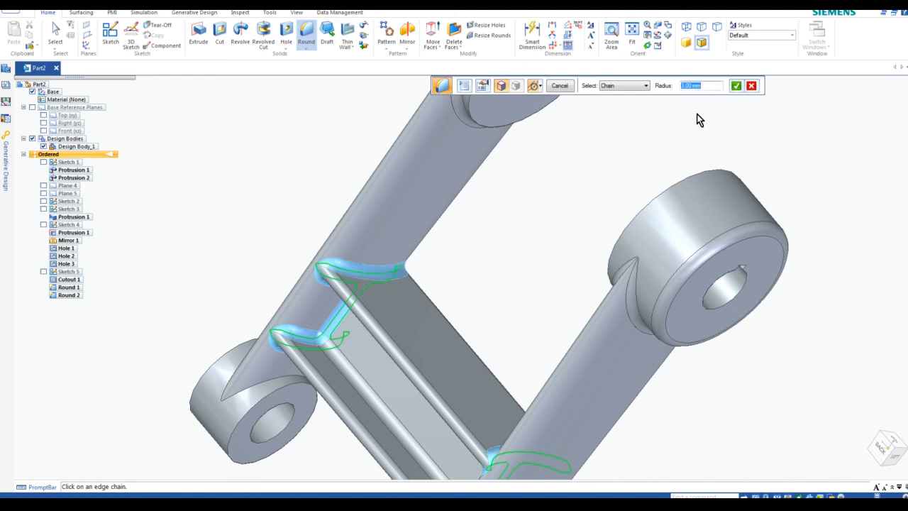
click(737, 85)
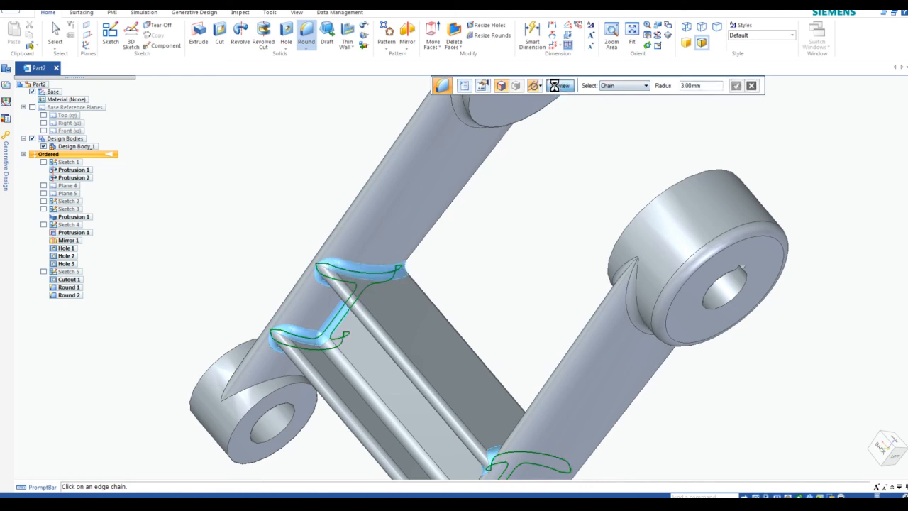
click(559, 86)
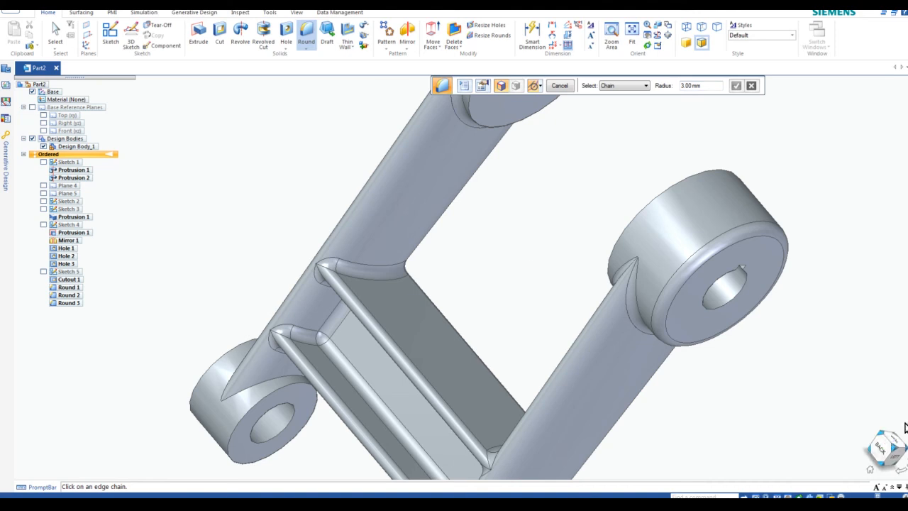
click(882, 440)
Round the outer rim edges of the left and right lower bosses with a 1.50 mm radius
scroll(404, 367, up, 2)
scroll(450, 375, down, 2)
scroll(391, 483, up, 4)
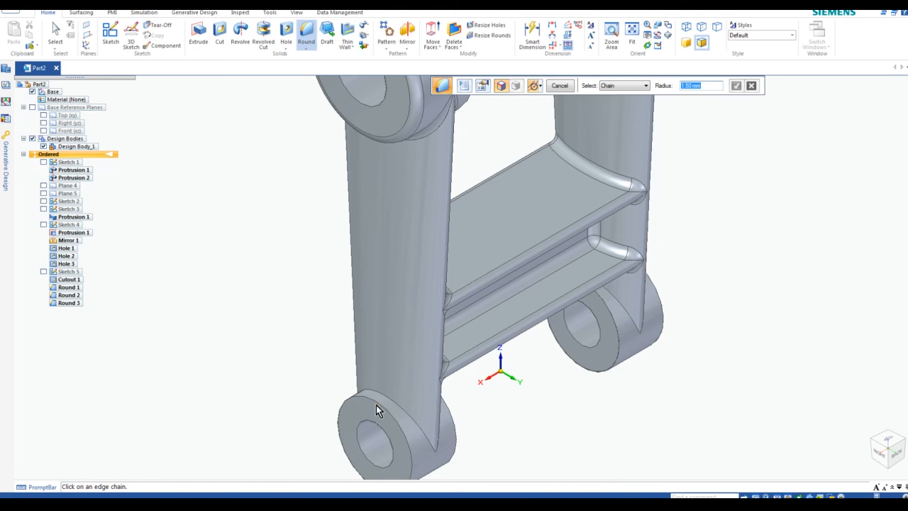
click(400, 409)
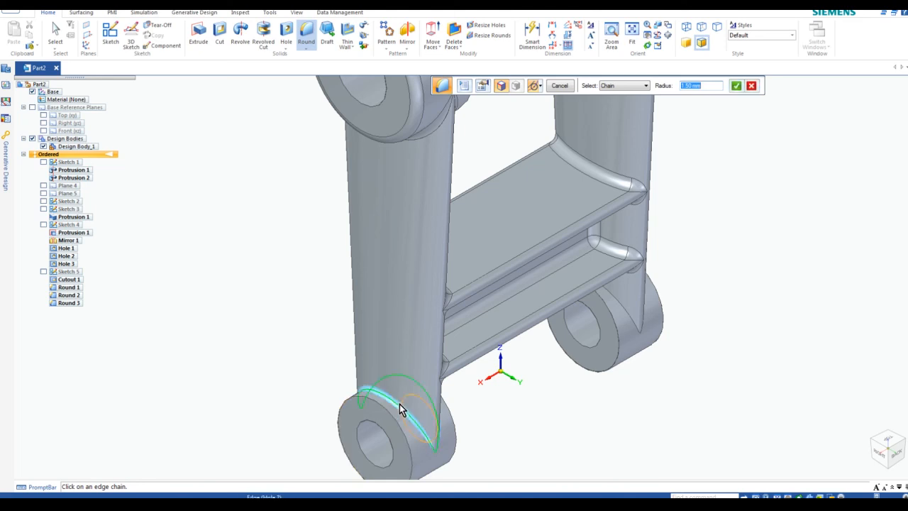
click(631, 318)
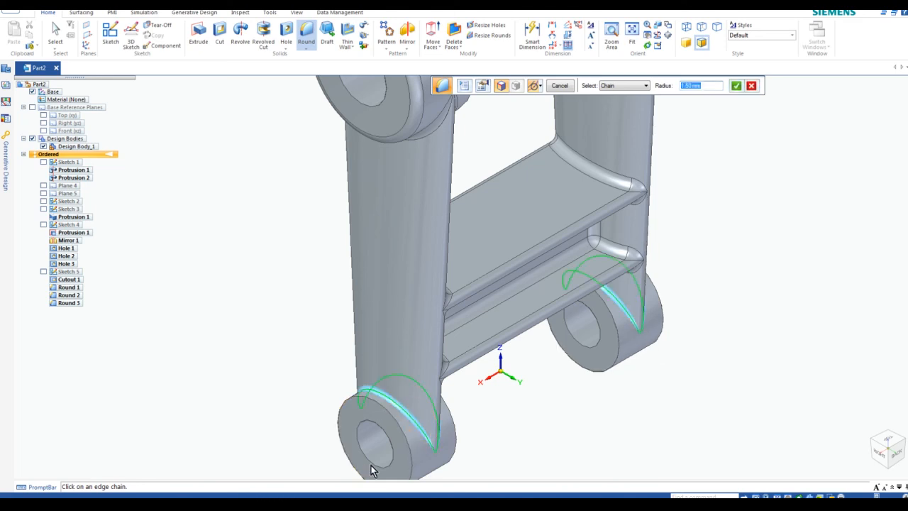
click(391, 419)
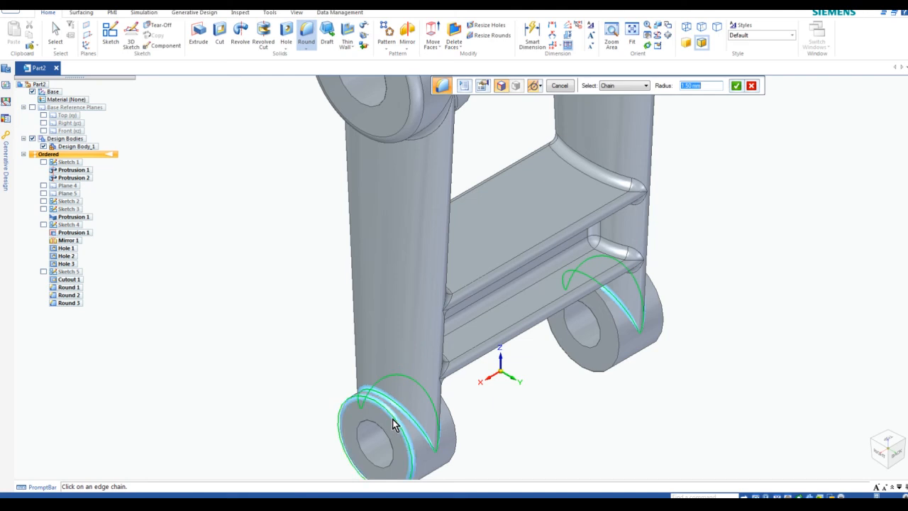
click(664, 317)
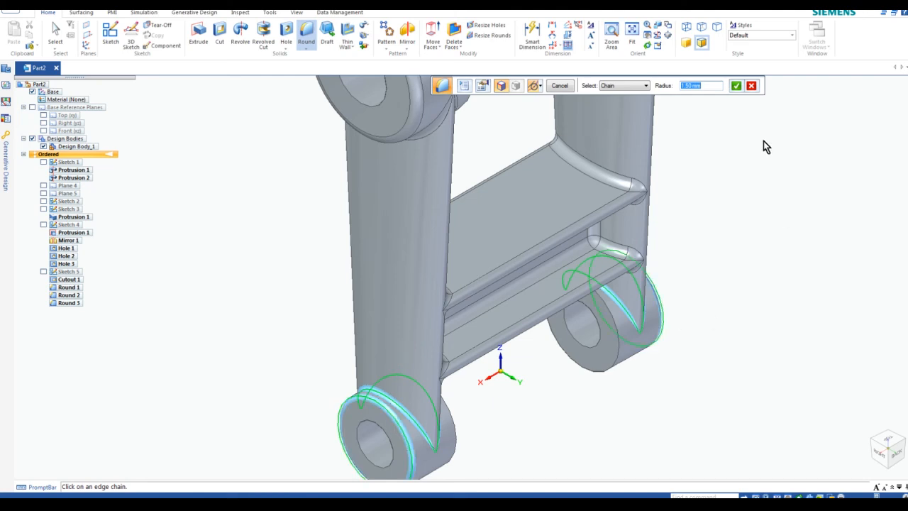
click(737, 87)
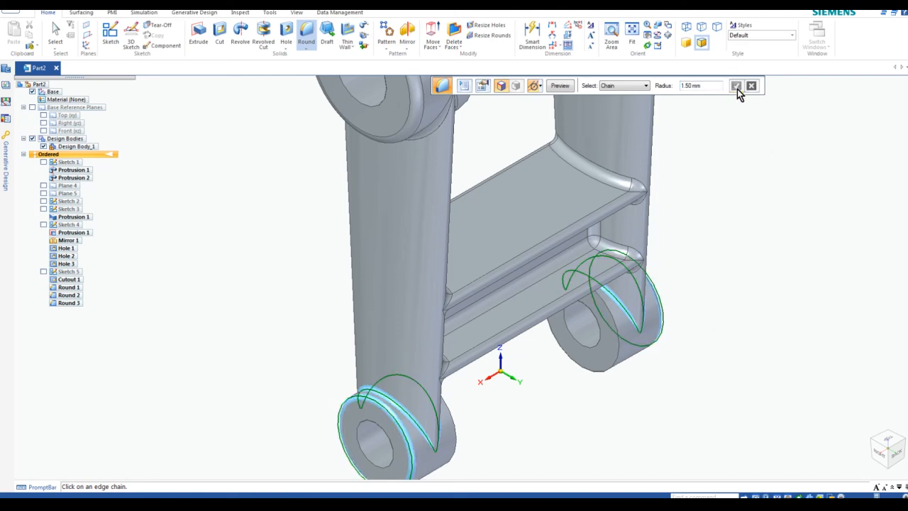
click(562, 86)
click(566, 92)
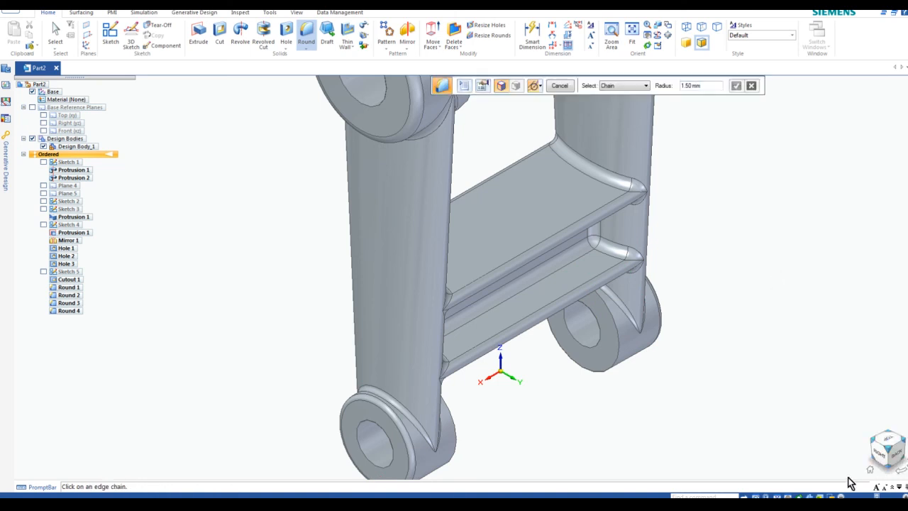
Inspect the H-shaped link from standard and isometric views, then bring up the Round/Chamfer choice
click(874, 445)
scroll(434, 342, down, 1)
scroll(608, 345, up, 4)
scroll(607, 264, down, 4)
scroll(566, 200, down, 3)
mouse_move(567, 201)
middle_down()
mouse_move(569, 233)
mouse_move(567, 209)
middle_up()
click(873, 474)
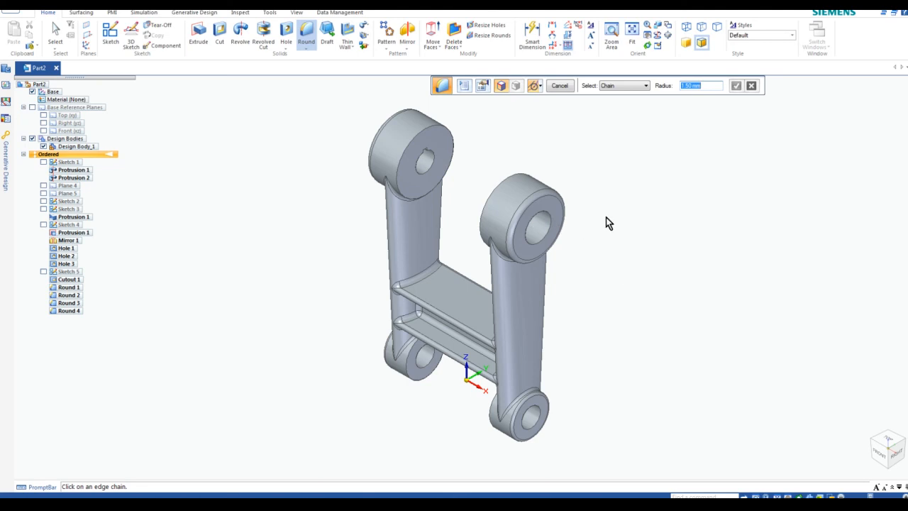
scroll(547, 207, up, 1)
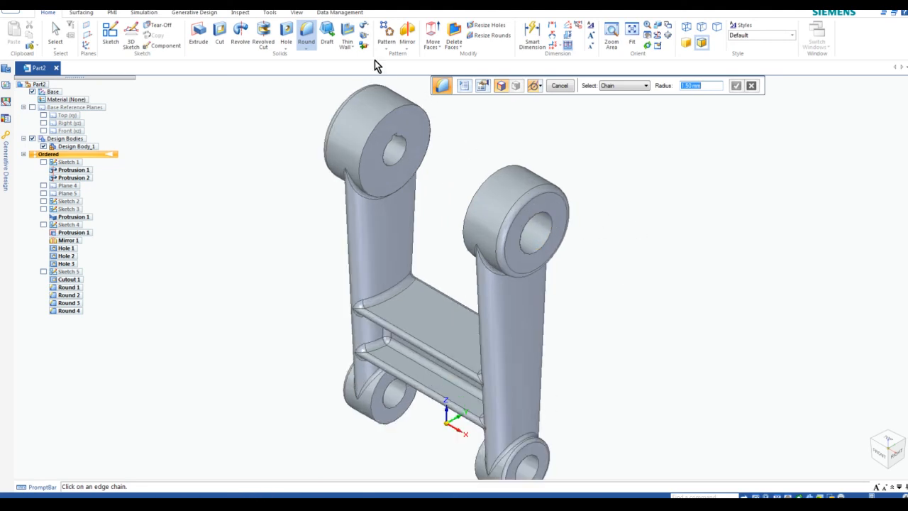
click(307, 49)
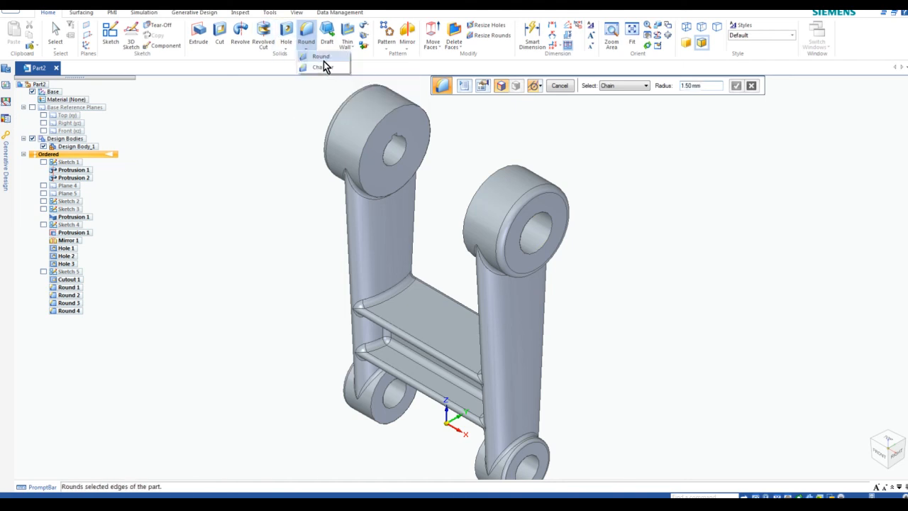
Chamfer the upper and lower bore edges on both arms with a 1.50 mm setback
click(312, 68)
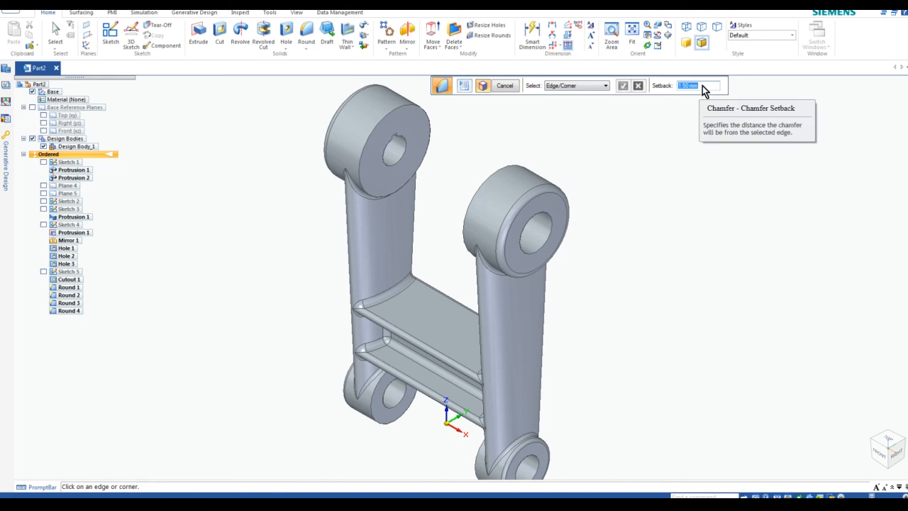
click(546, 220)
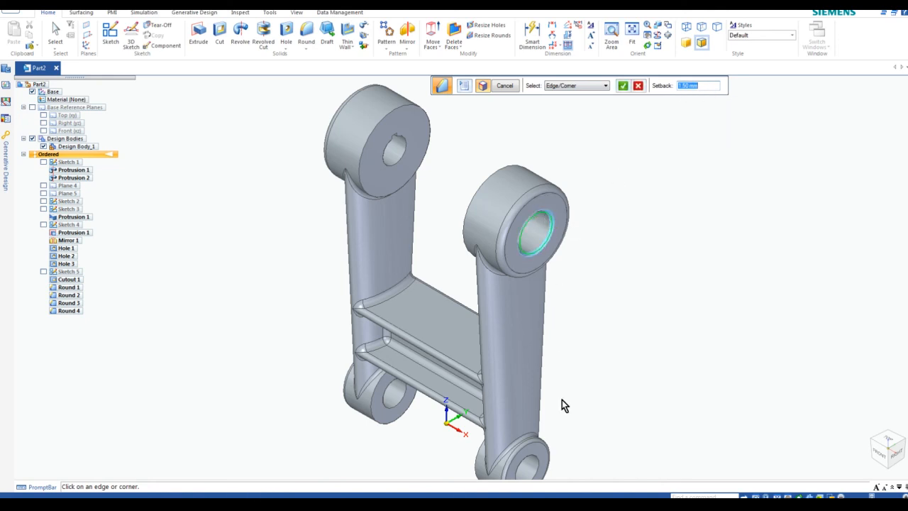
click(541, 465)
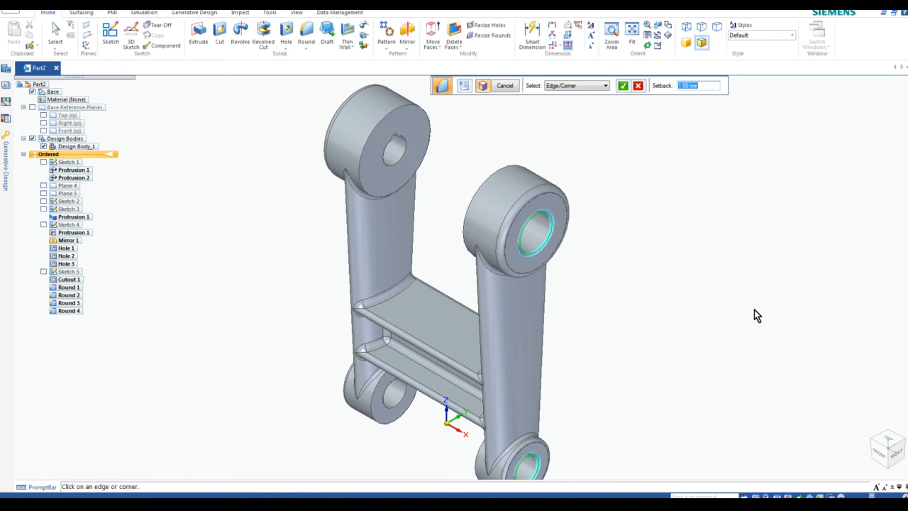
click(877, 447)
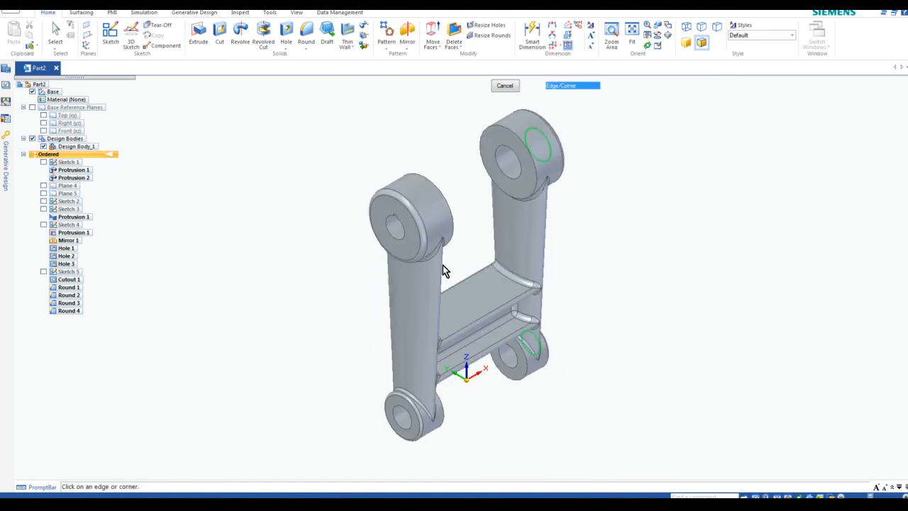
click(403, 240)
click(411, 429)
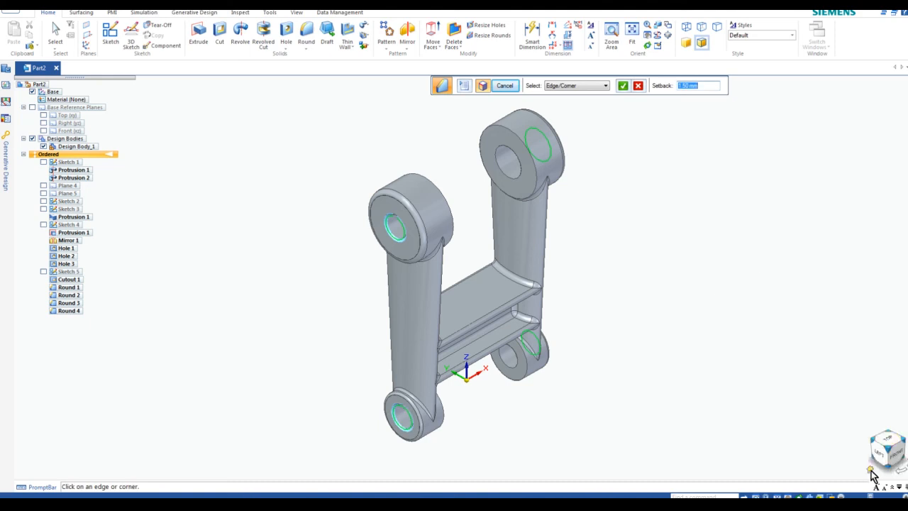
click(872, 474)
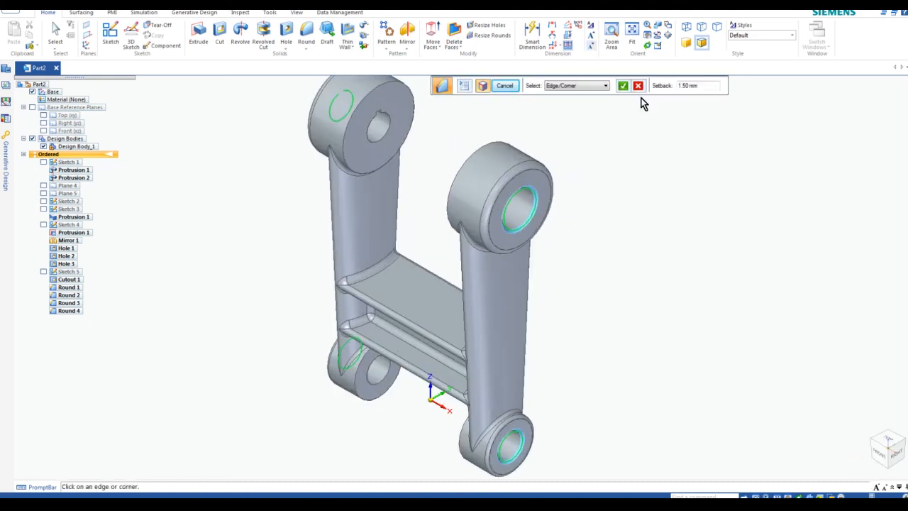
click(623, 85)
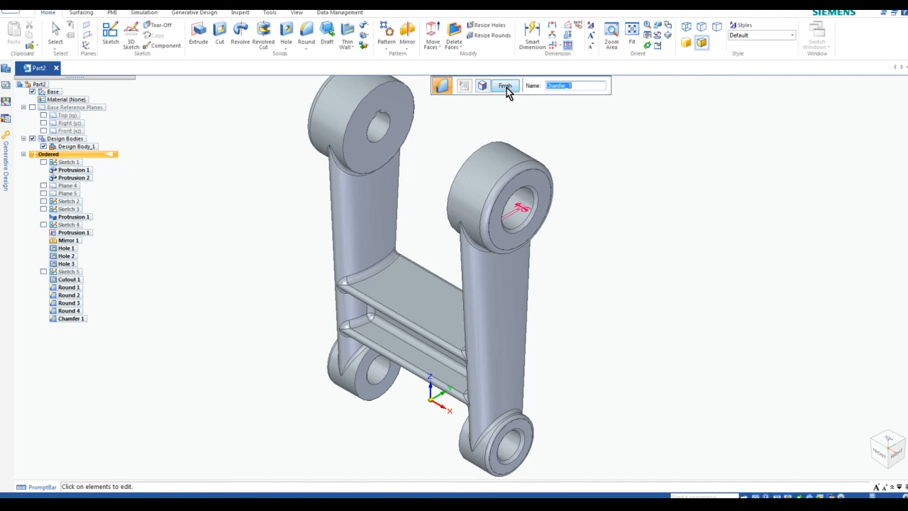
click(507, 88)
key(Escape)
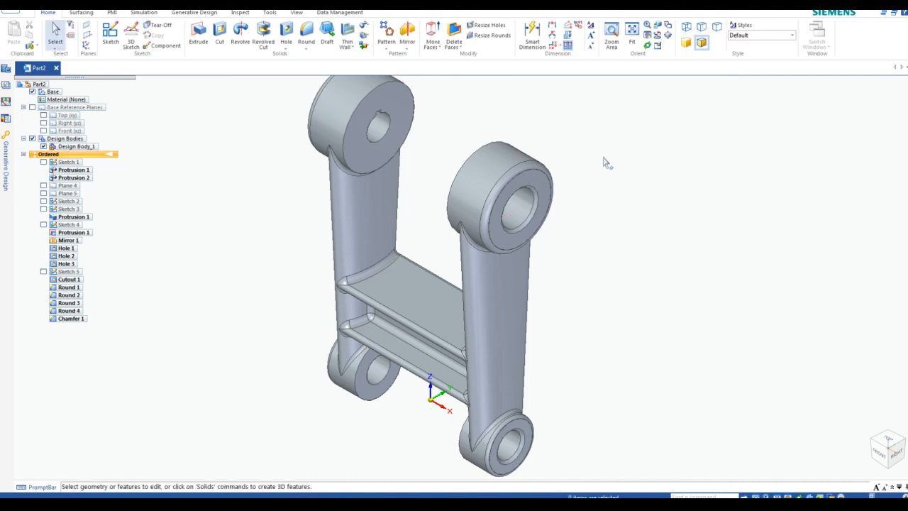
key(ctrl+i)
scroll(489, 142, up, 5)
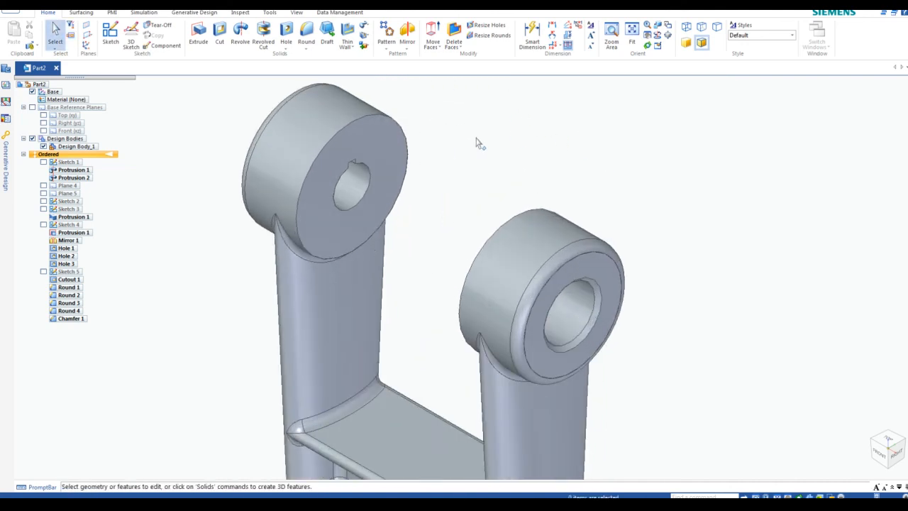
middle_click(486, 149)
scroll(501, 142, down, 5)
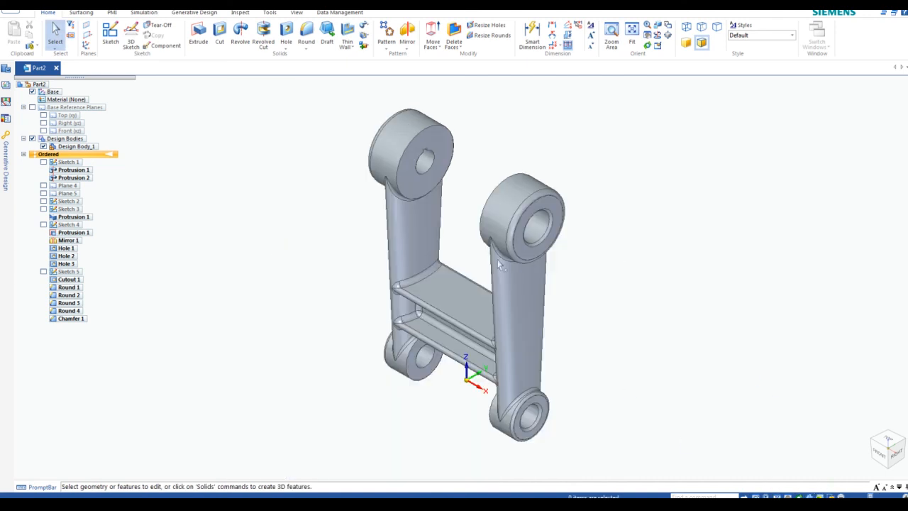
scroll(513, 231, up, 3)
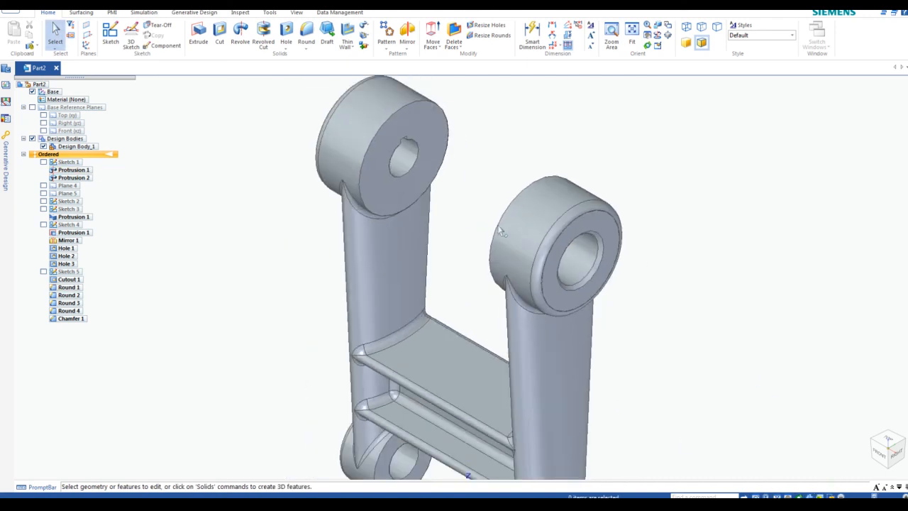
scroll(518, 275, down, 3)
middle_drag(478, 263, 486, 241)
scroll(448, 269, up, 2)
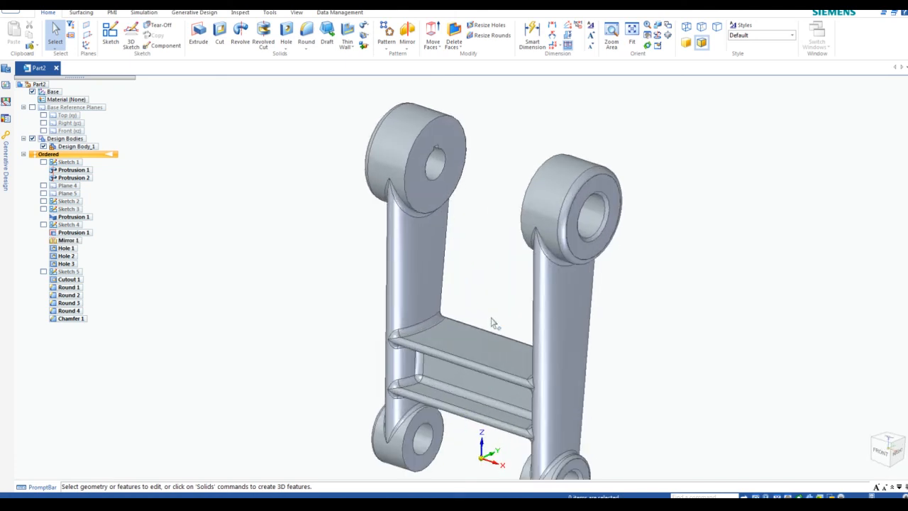
scroll(483, 284, down, 1)
scroll(483, 284, up, 2)
scroll(479, 282, down, 1)
scroll(479, 280, down, 1)
scroll(478, 280, up, 2)
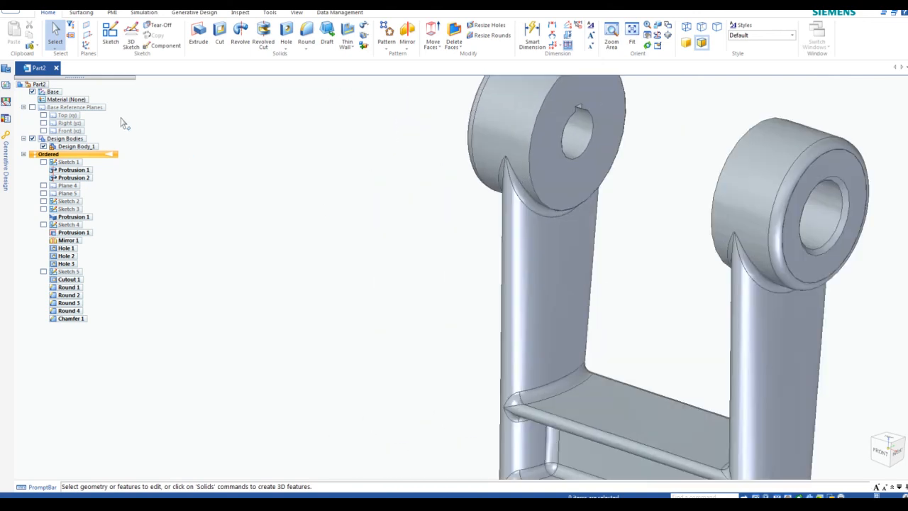
scroll(478, 280, down, 1)
scroll(137, 141, down, 1)
scroll(97, 122, up, 1)
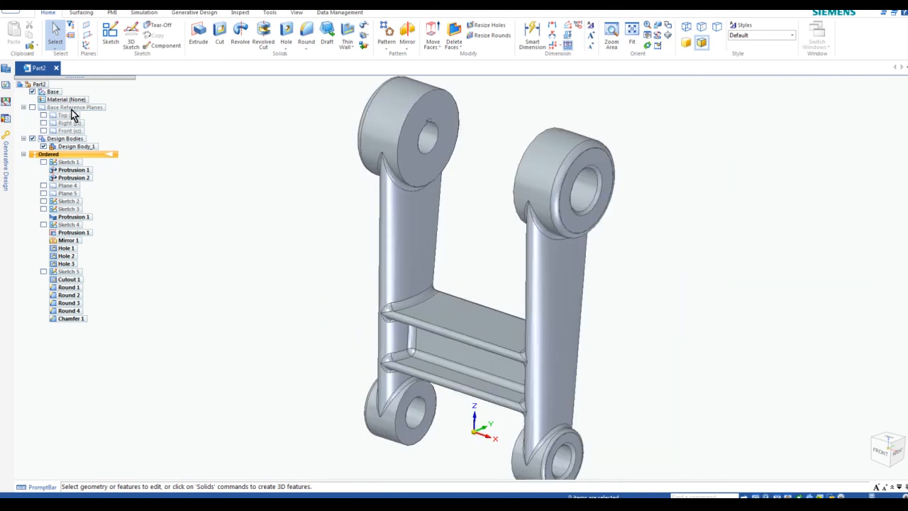
Assign Steel from the material table to the part
double_click(67, 101)
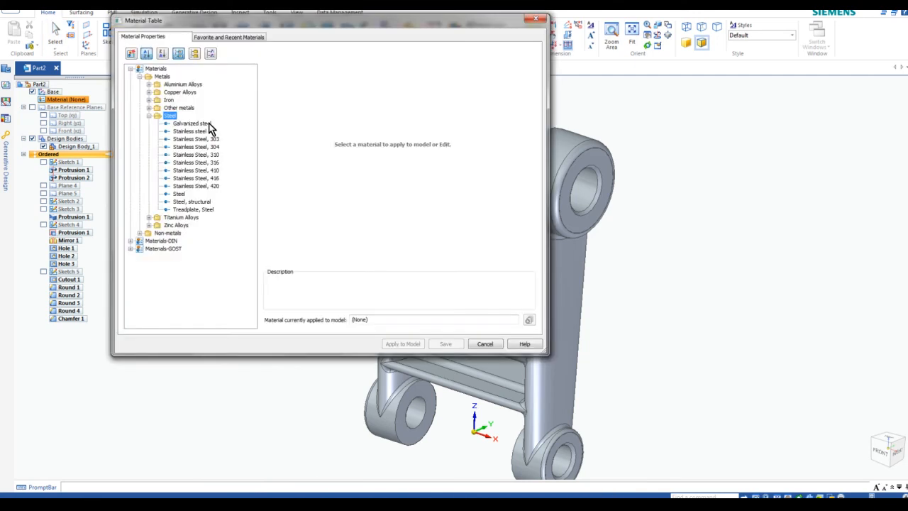
click(181, 195)
click(403, 344)
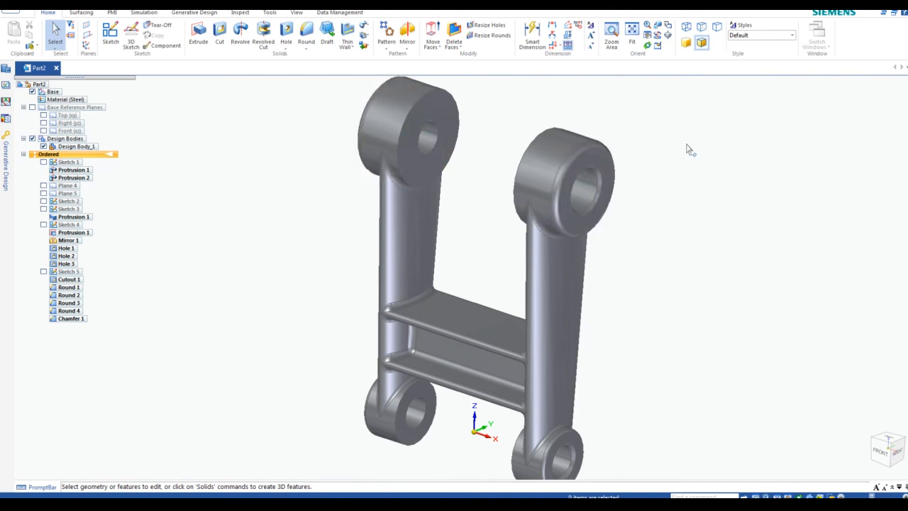
Switch the model to shaded display and turn it to a corner view
click(687, 44)
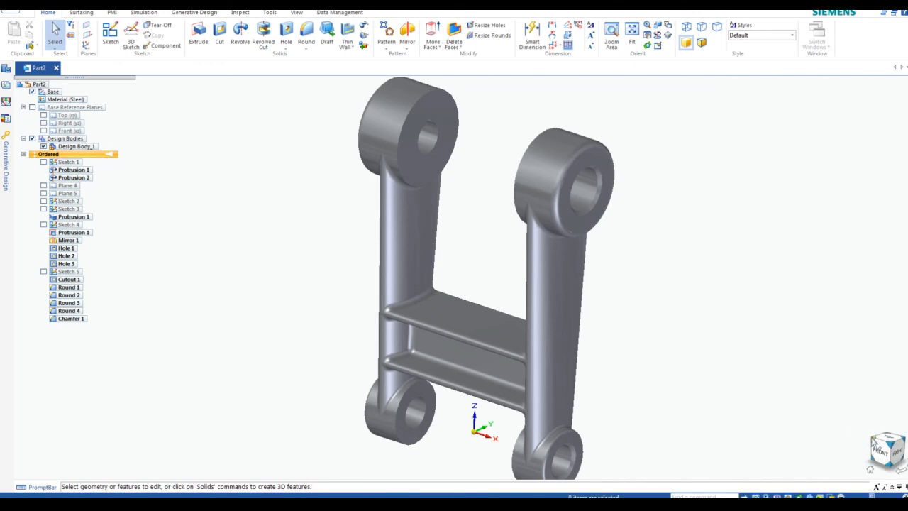
click(877, 443)
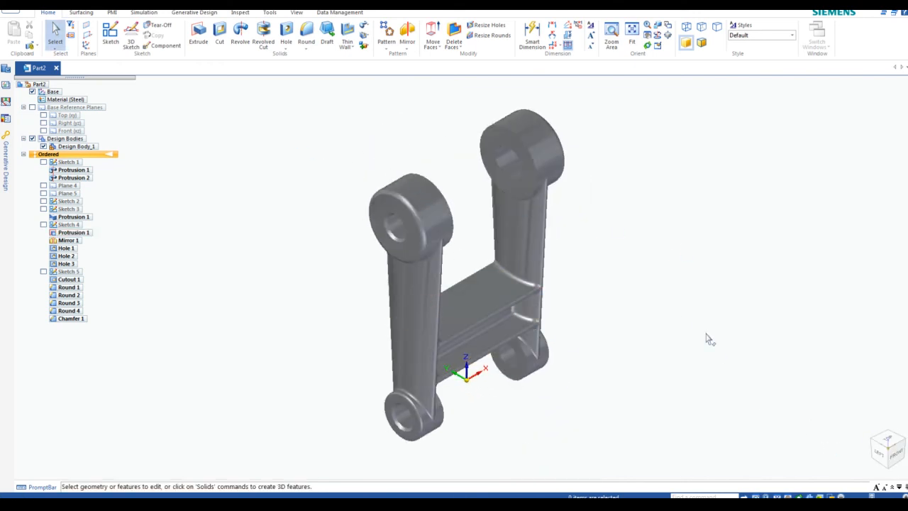
click(81, 12)
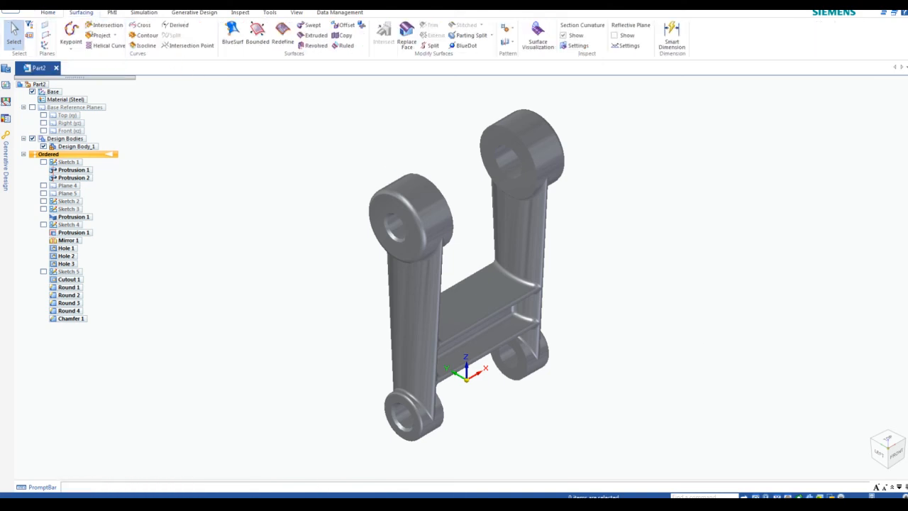
Save over the existing Swing Link.par in the Single Throw Clamp folder, confirming the overwrite
key(ctrl+s)
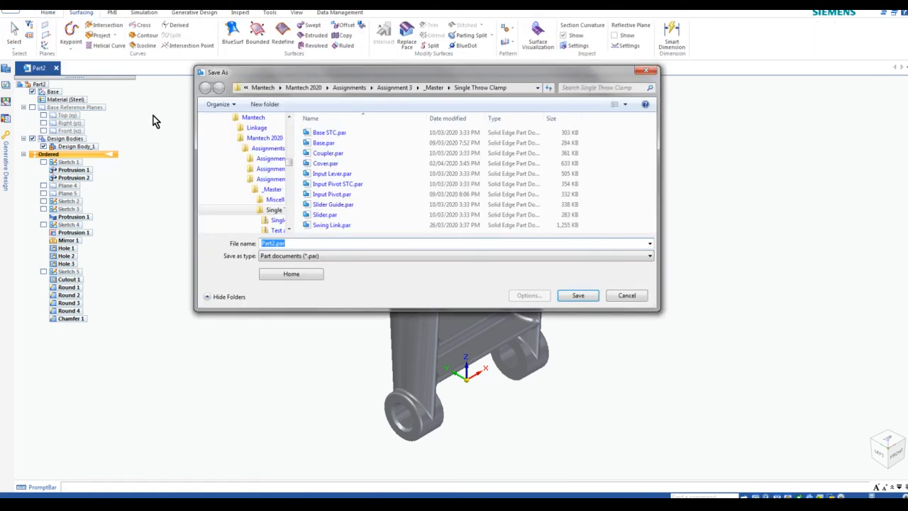
click(330, 226)
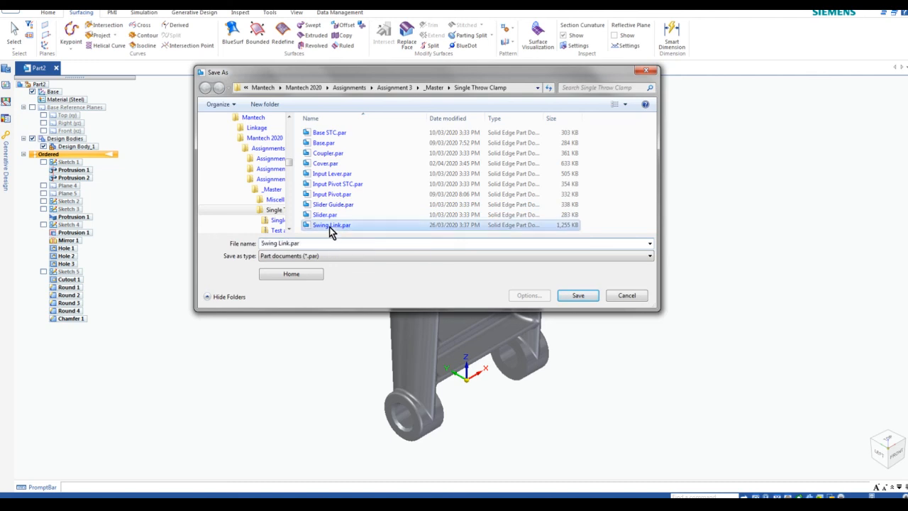
click(579, 295)
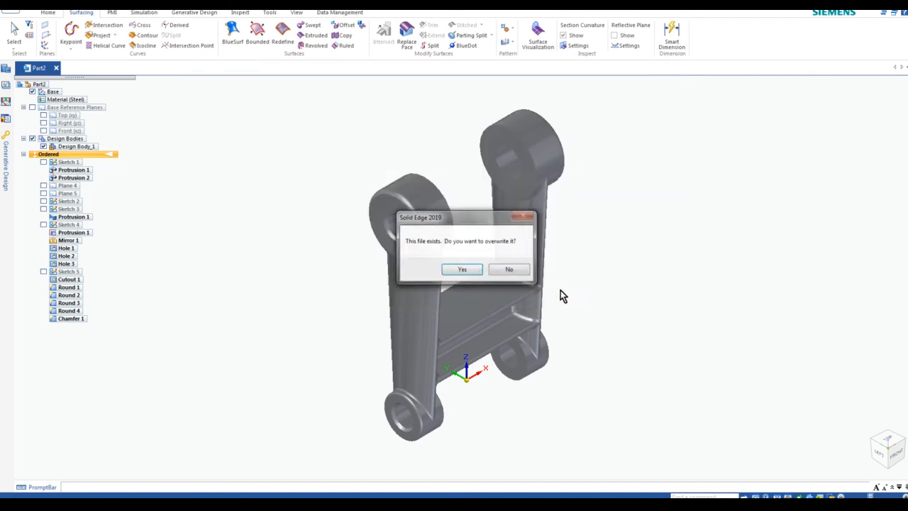
click(465, 270)
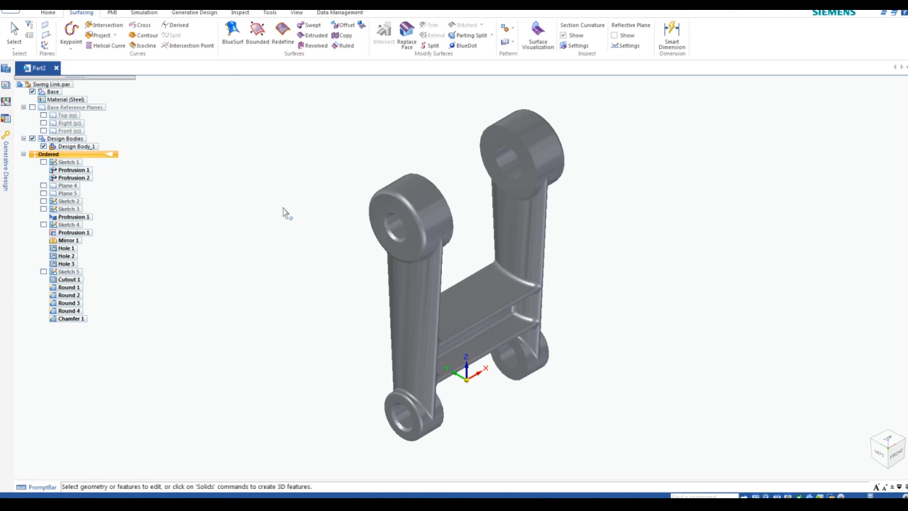